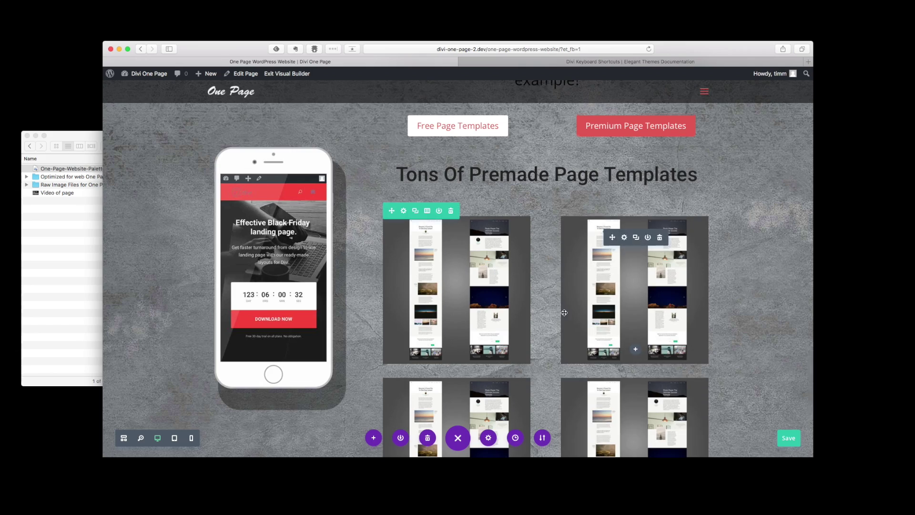
- Preview the finished one-page layout in tablet and phone widths, then restore the desktop view
click(340, 240)
click(374, 171)
click(767, 410)
scroll(465, 430, down, 2)
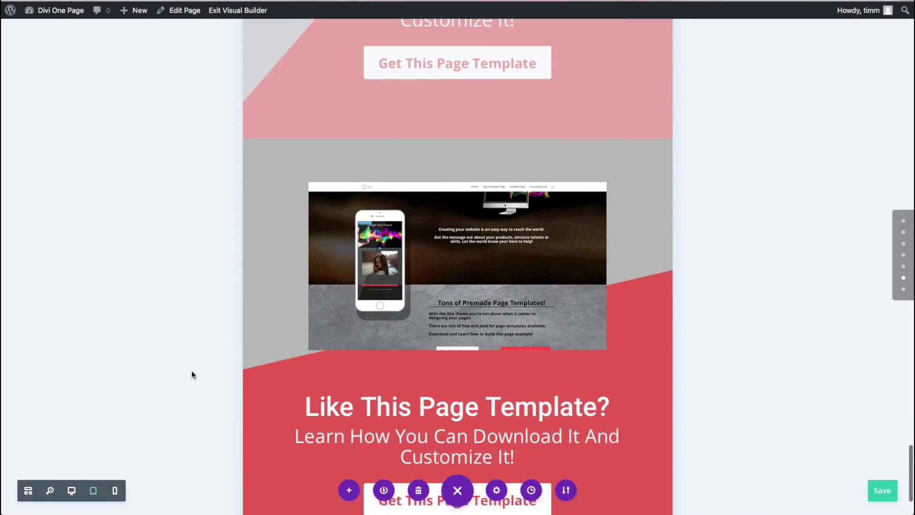
scroll(191, 371, down, 5)
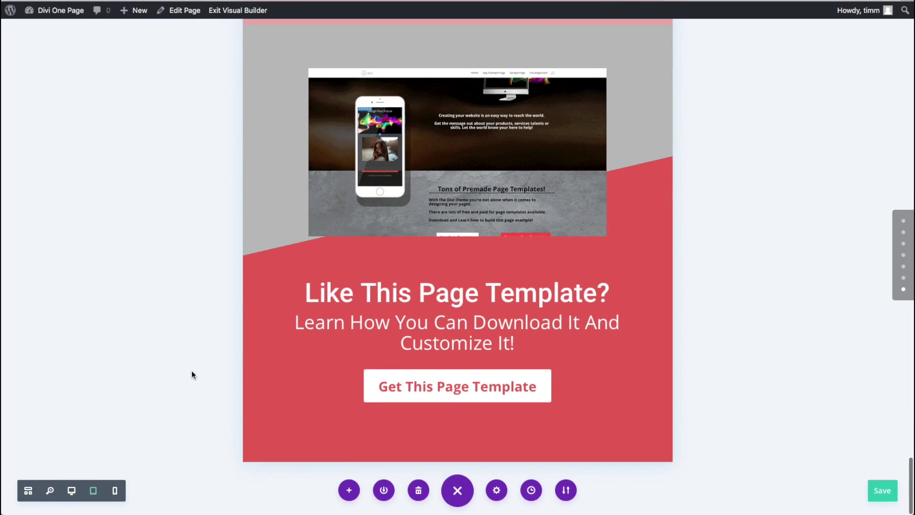
scroll(192, 371, up, 3)
click(117, 491)
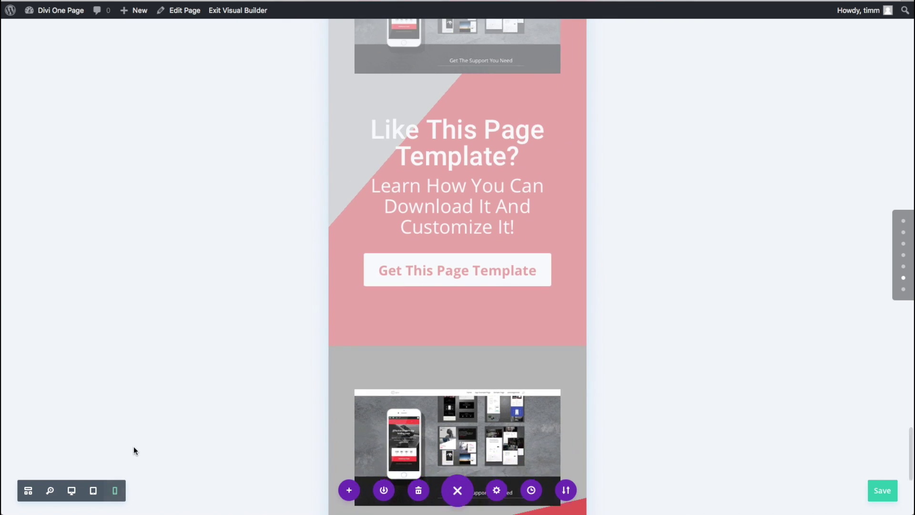
click(68, 493)
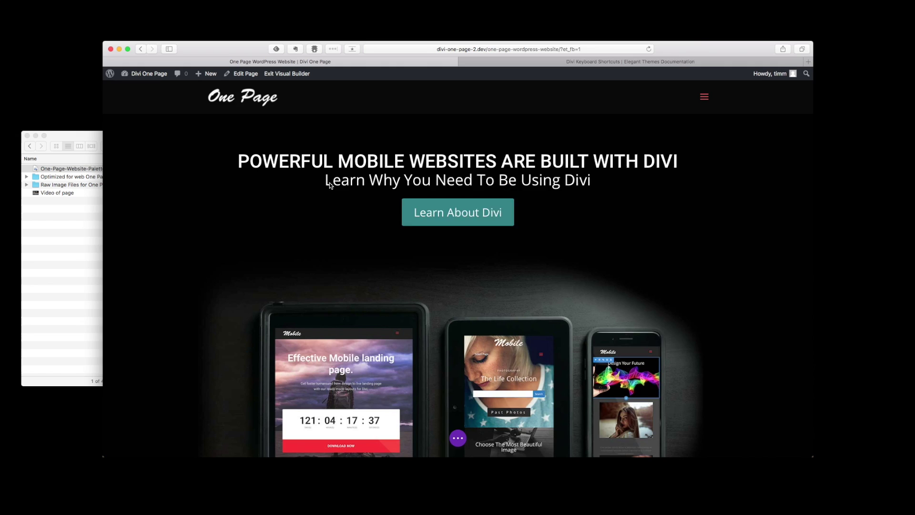
- Jump between the page's sections using the dot navigation and return to the header section
click(806, 243)
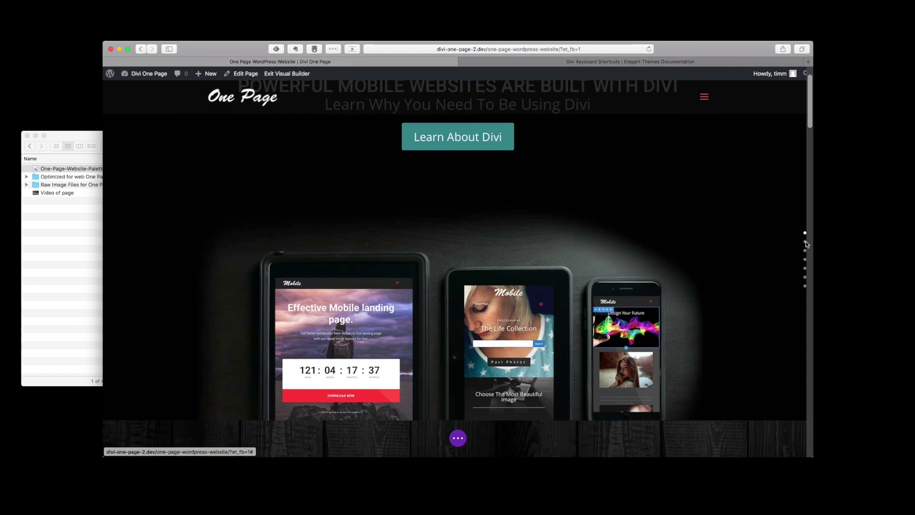
click(806, 252)
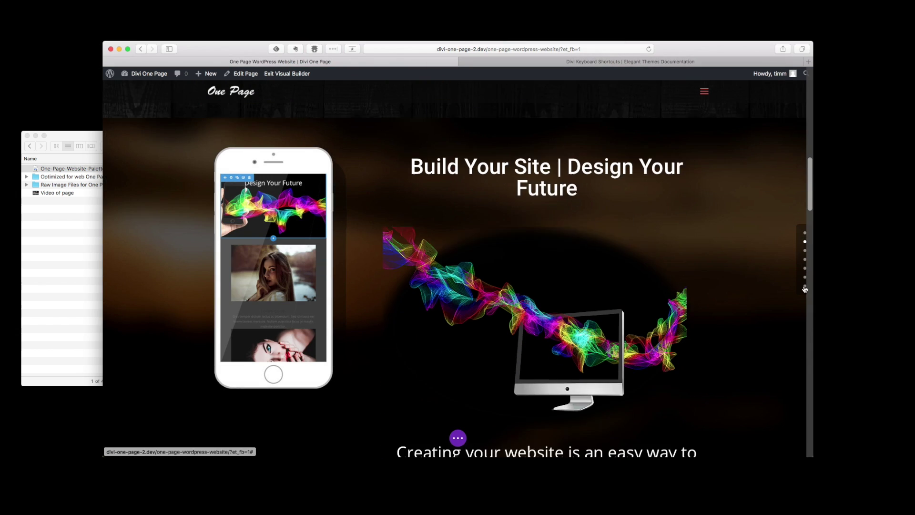
scroll(726, 282, up, 12)
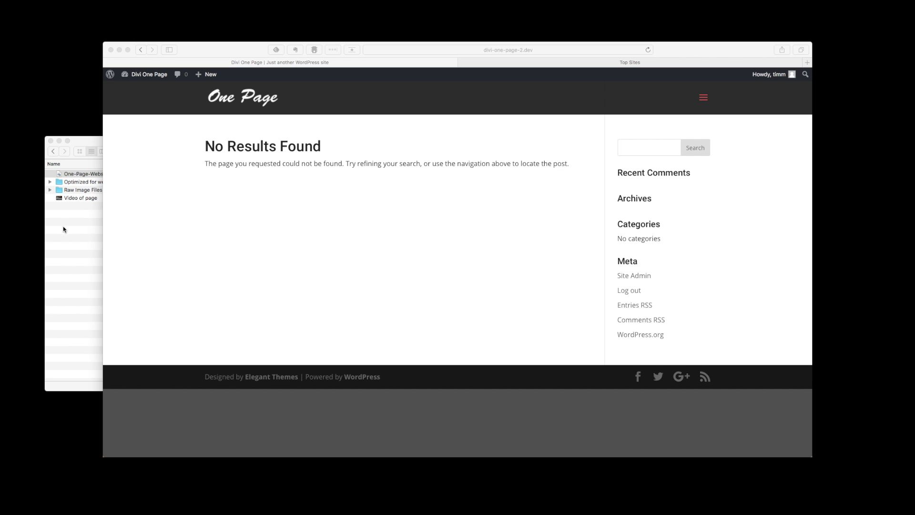
- View the One-Page-Website-Palette file from the One Page folder in Finder, and close it
click(80, 140)
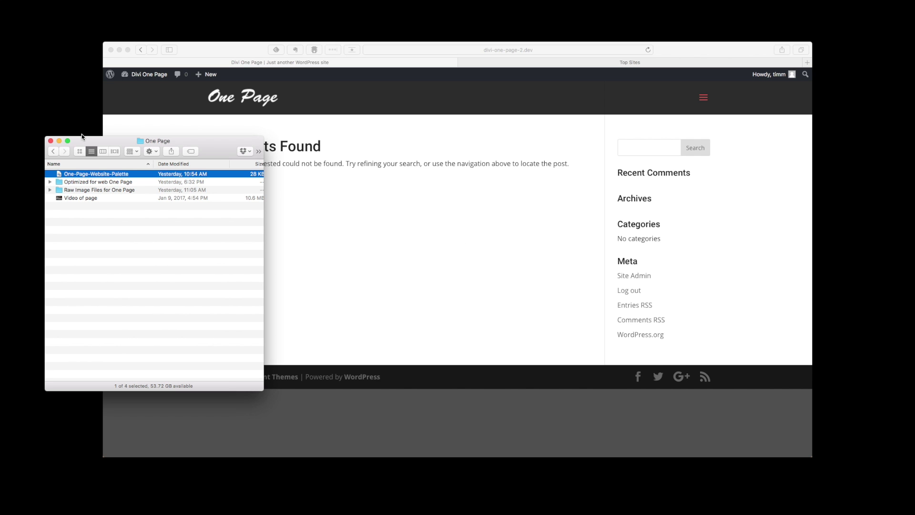
drag(82, 141, 125, 128)
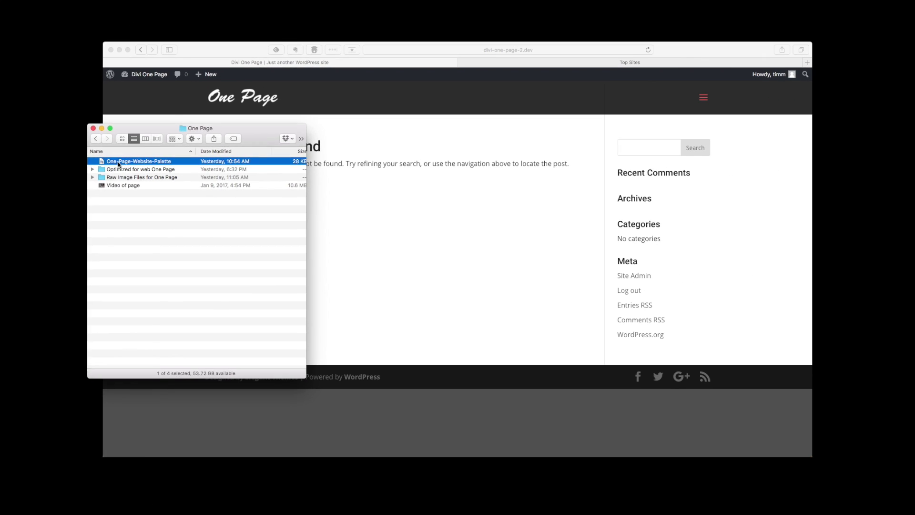
double_click(118, 165)
drag(0, 4, 319, 30)
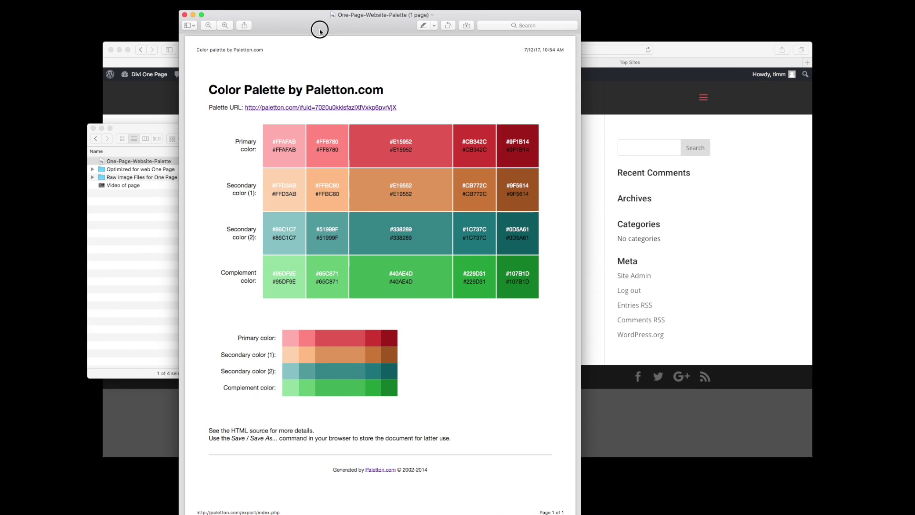
click(185, 16)
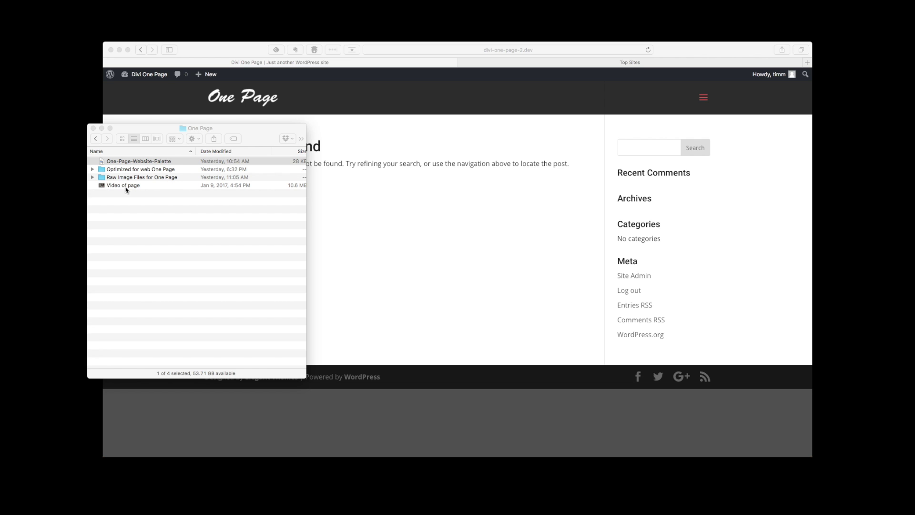
drag(131, 128, 65, 136)
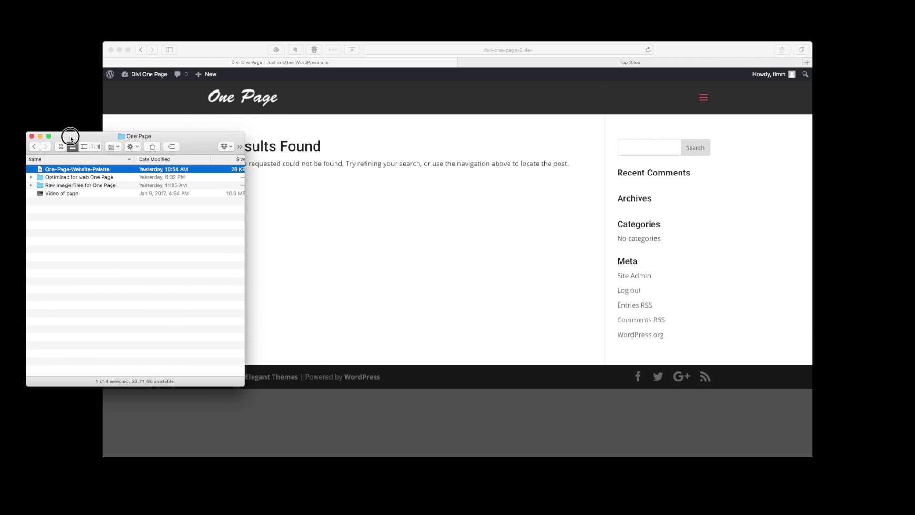
- Switch to the Safari browser and check the site's header navigation menu
click(202, 53)
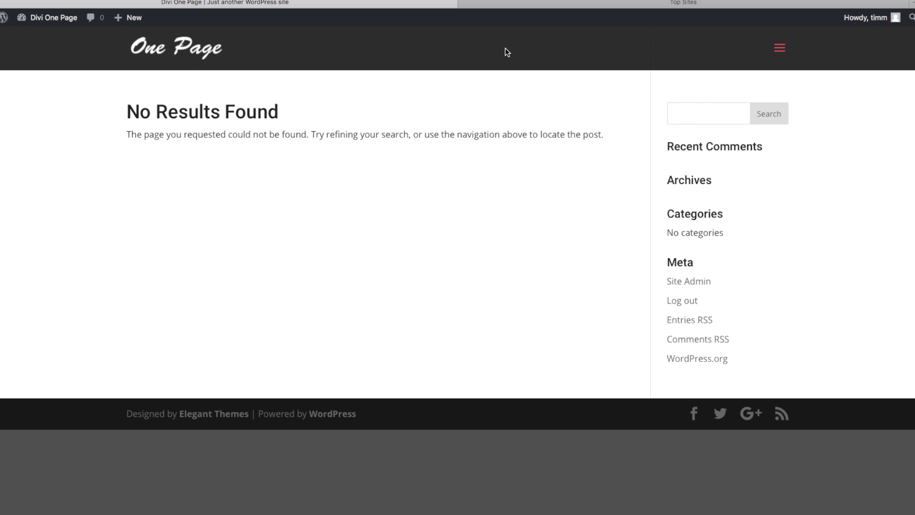
click(780, 49)
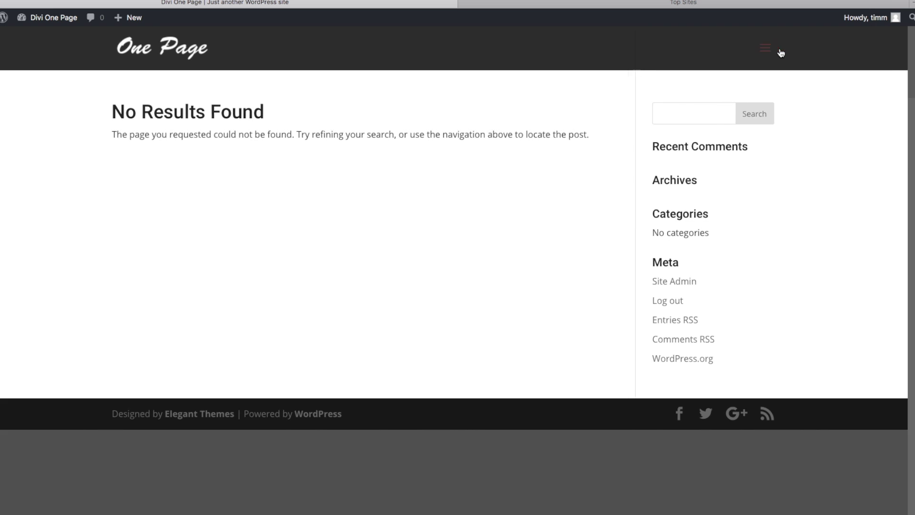
click(604, 50)
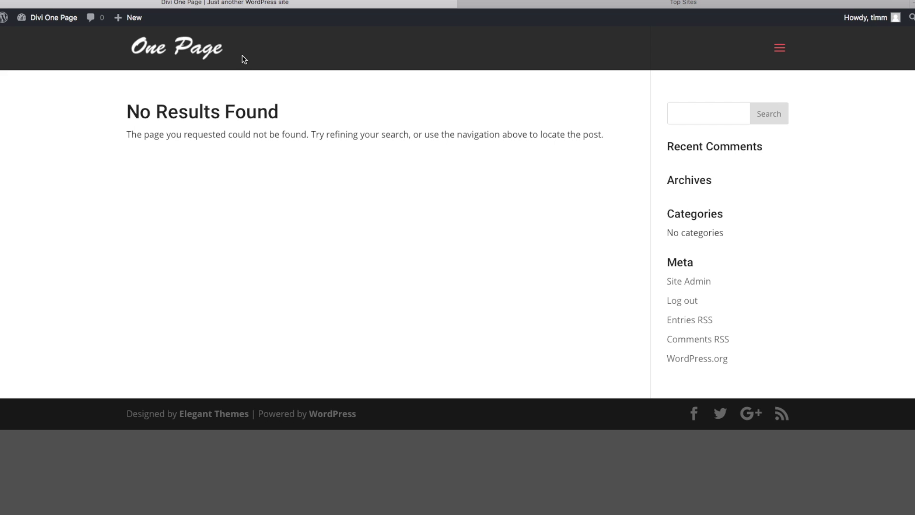
- Create a new WordPress page titled "One Page WordPress Website"
mouse_move(132, 25)
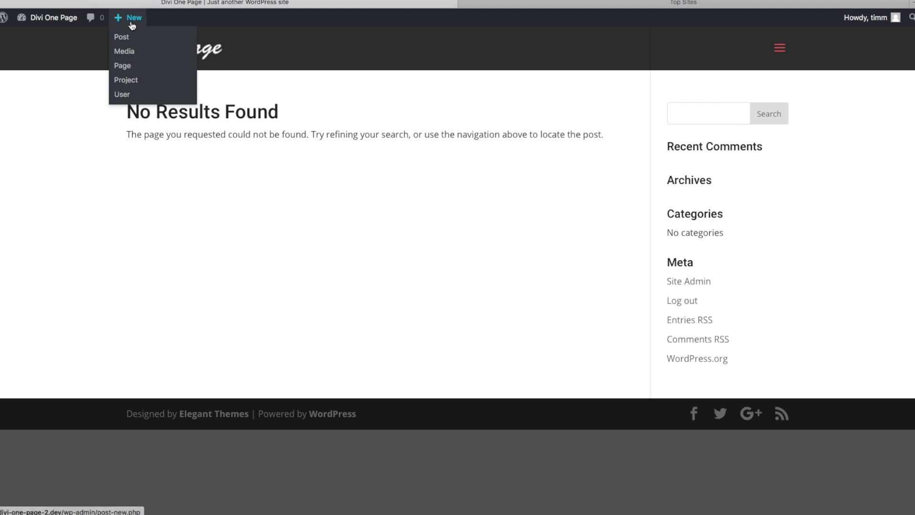
click(127, 67)
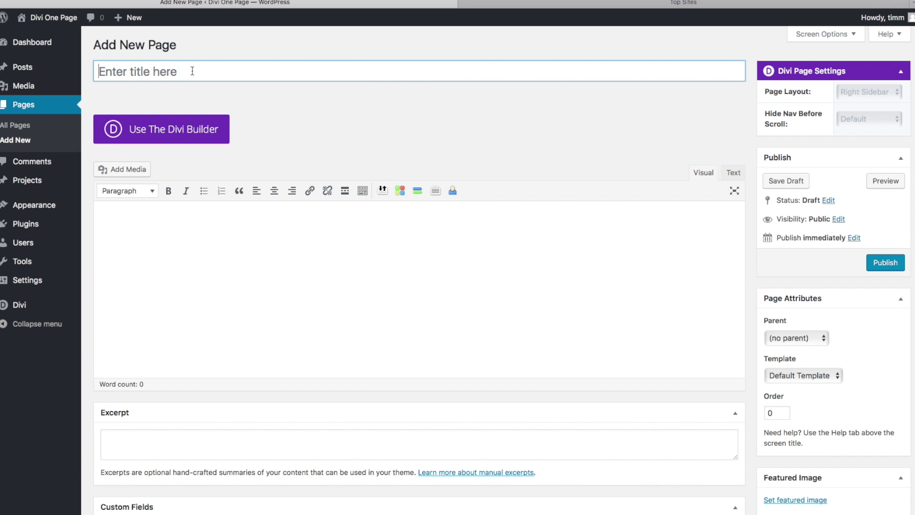
text(One )
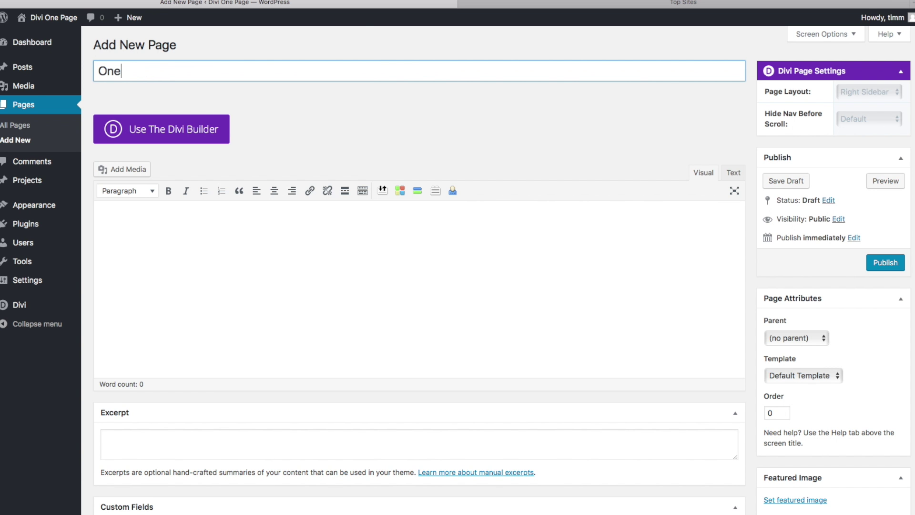
text(Page Word)
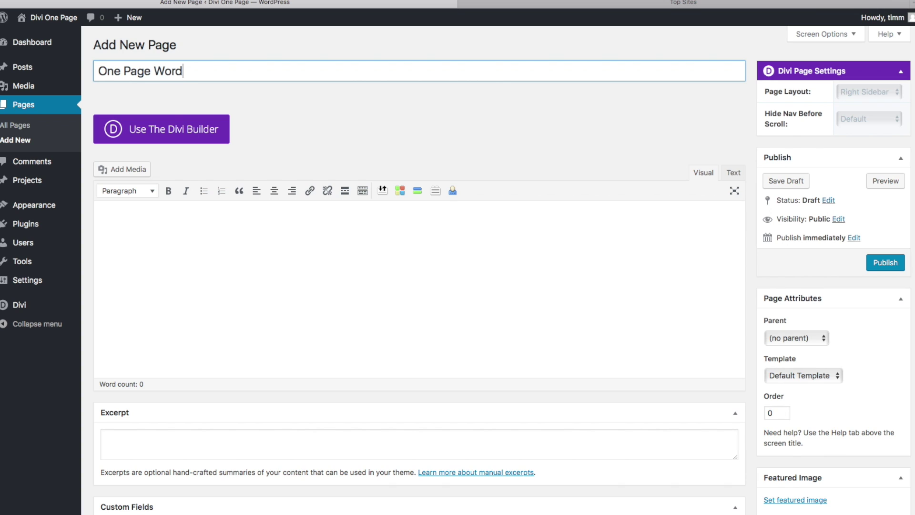
text(Press Website)
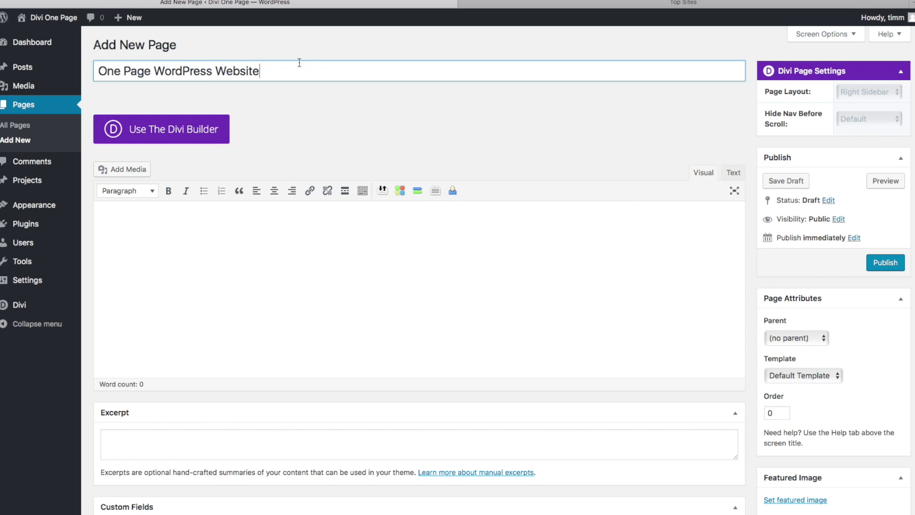
- Publish the page and open it with Divi's Visual Builder
click(890, 264)
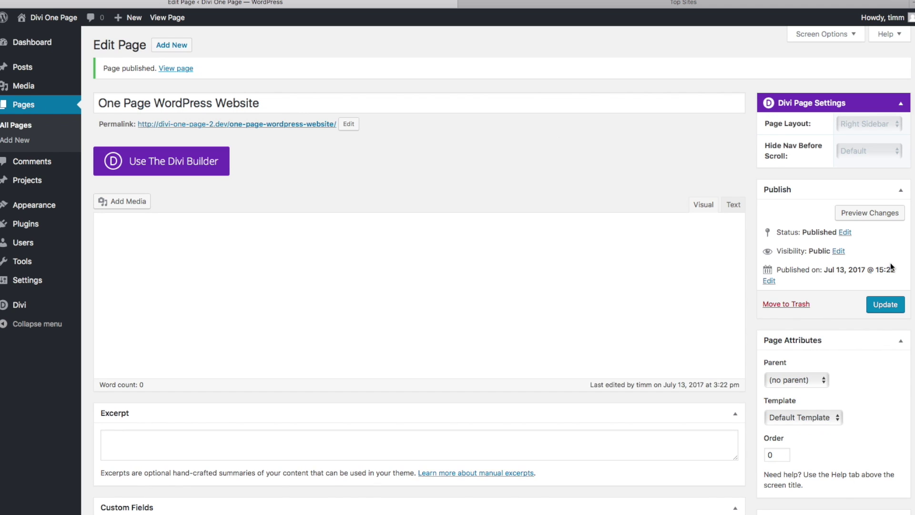
click(181, 168)
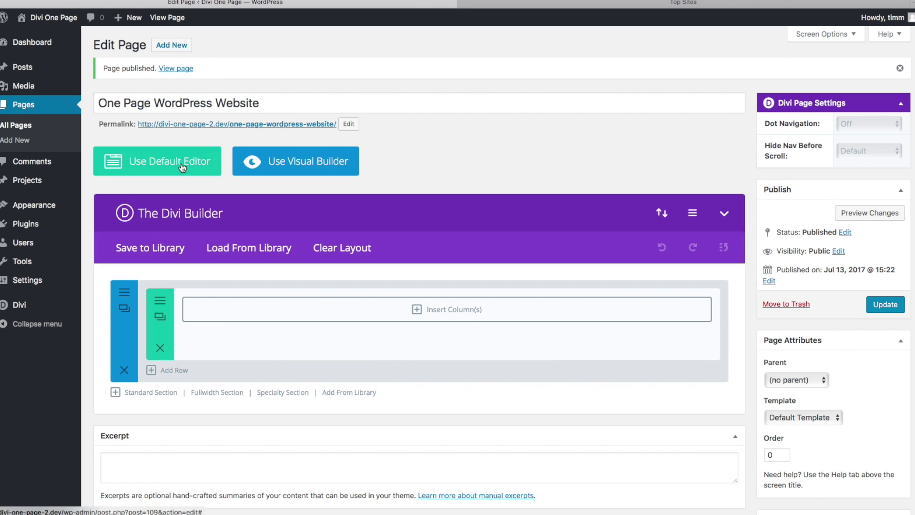
click(307, 164)
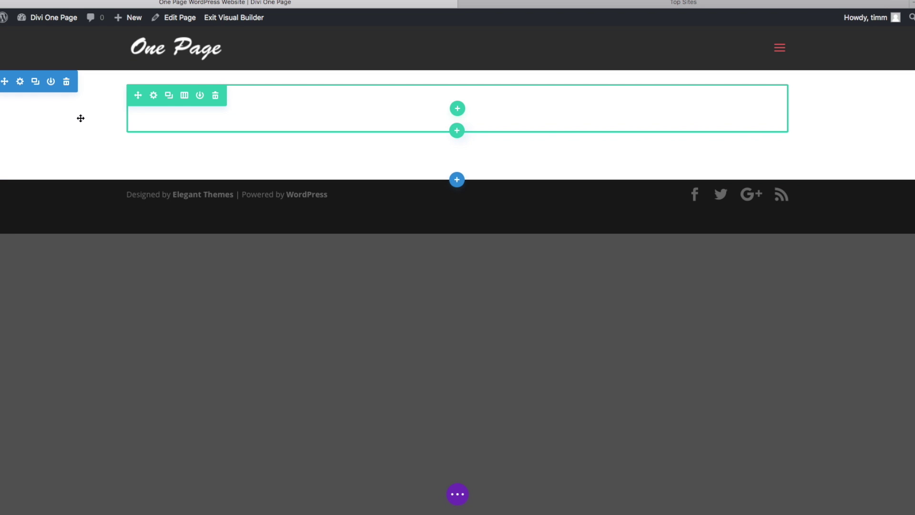
- Set the first section's background image to mobile-devices-bg.jpg from the media library
click(21, 85)
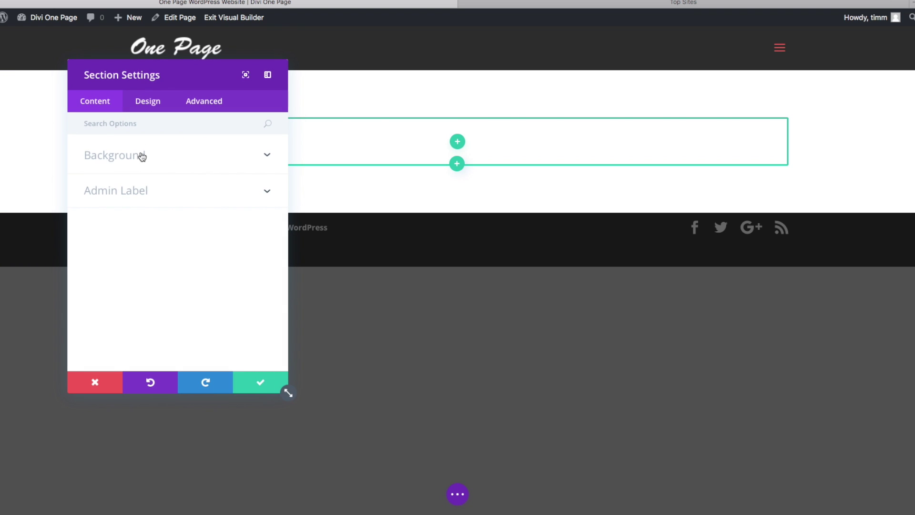
click(142, 157)
click(200, 187)
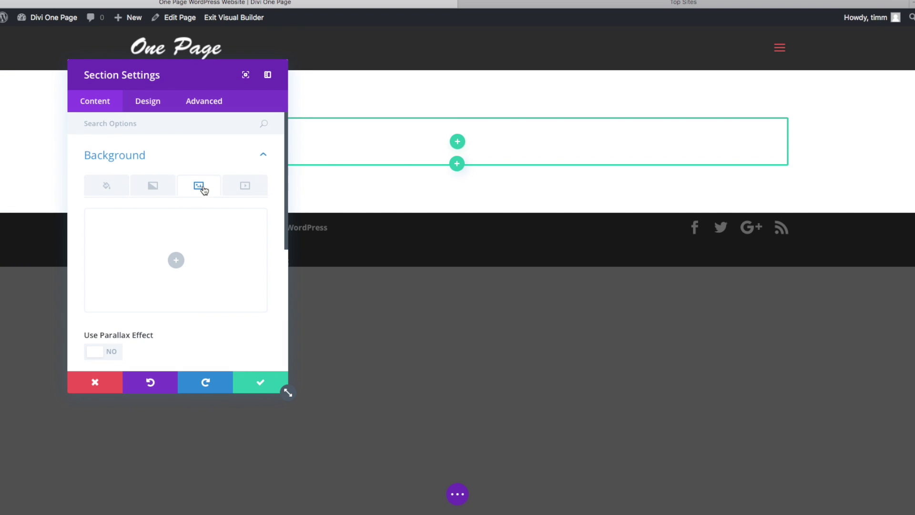
click(174, 260)
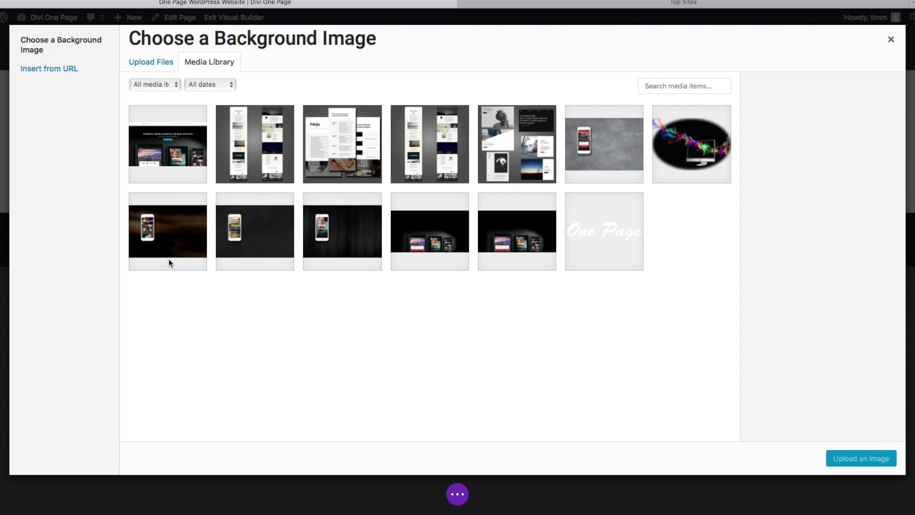
click(436, 232)
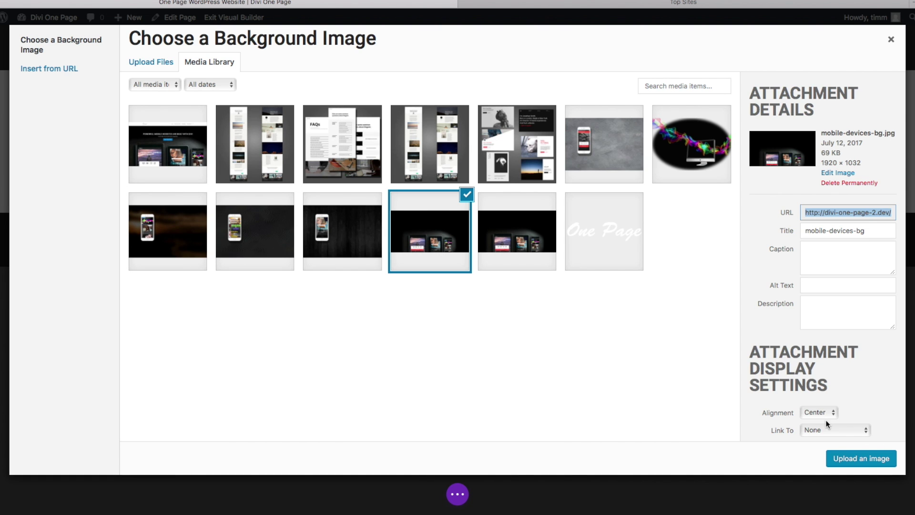
click(863, 460)
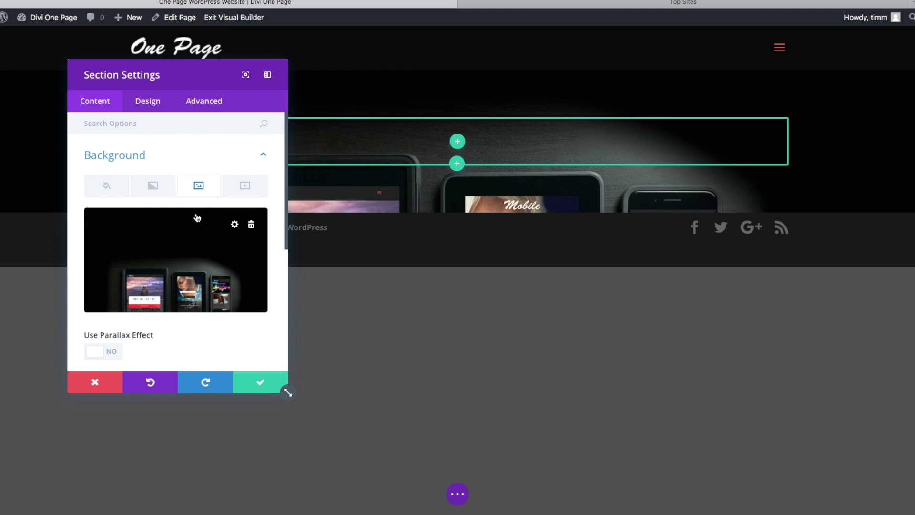
- Add the custom CSS "height: 100vh;" to the section's main element and save the section settings
click(212, 103)
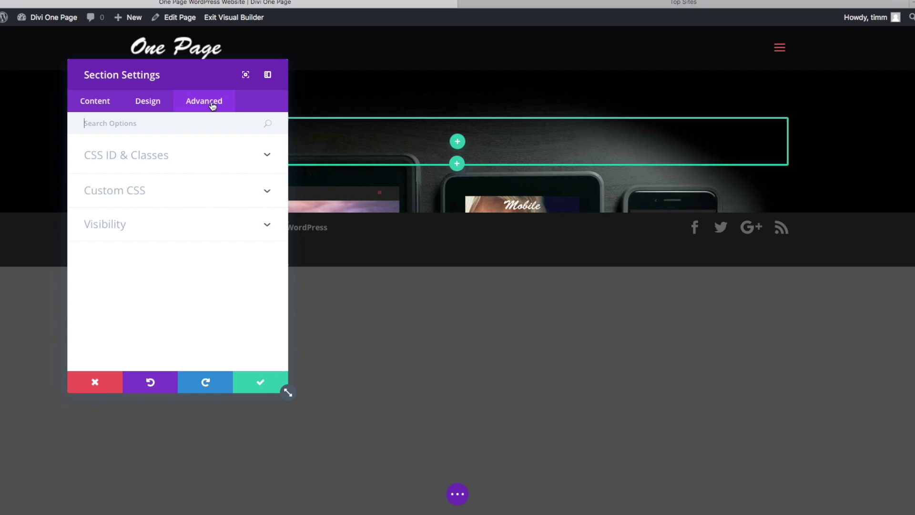
click(146, 190)
click(145, 270)
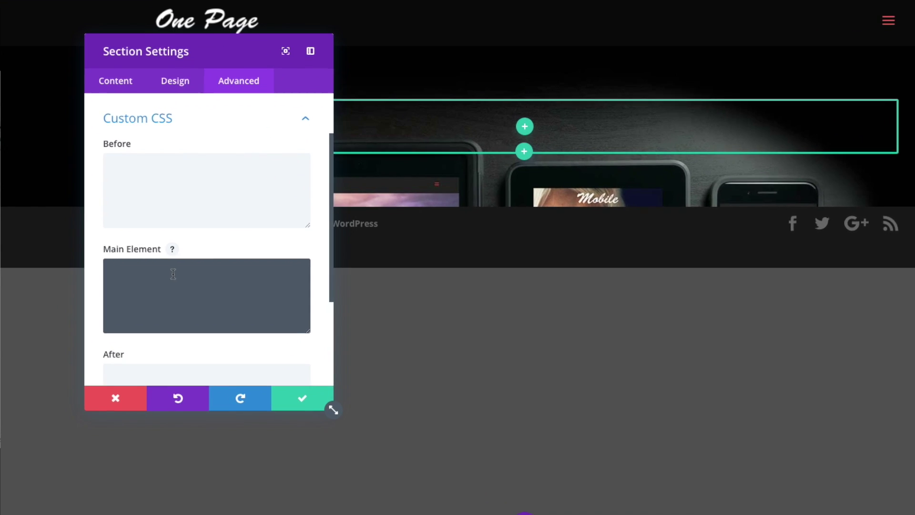
text(he)
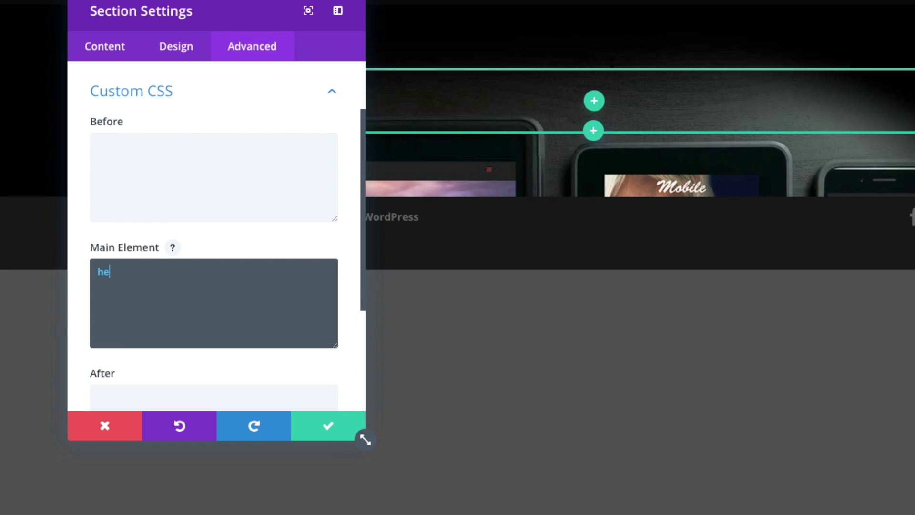
text(ight: 100vh;)
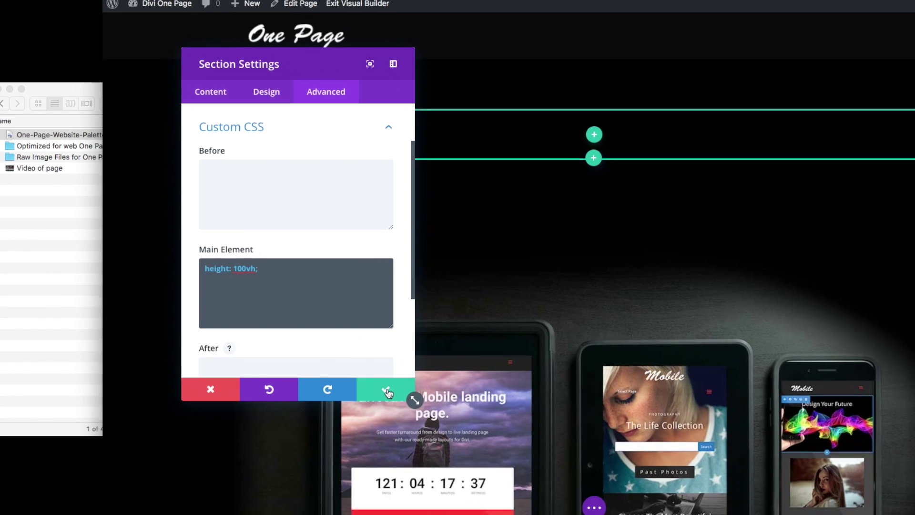
click(387, 392)
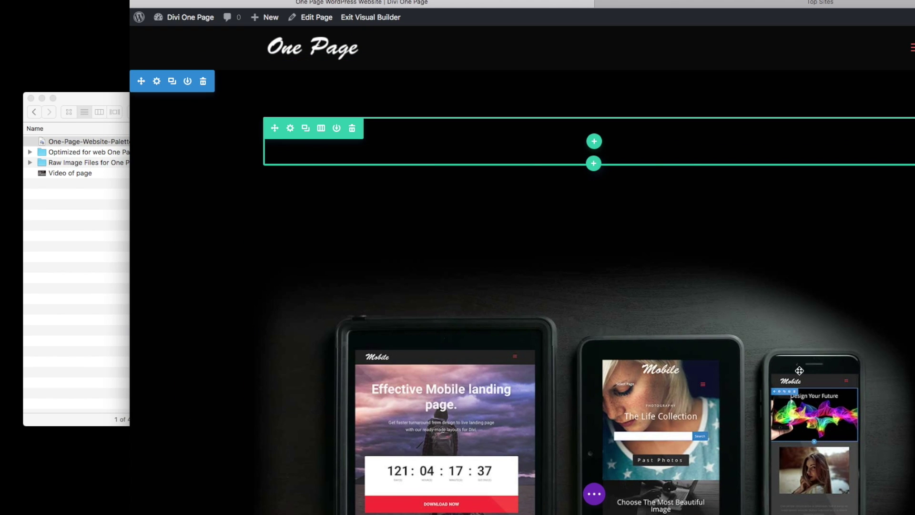
scroll(632, 345, down, 3)
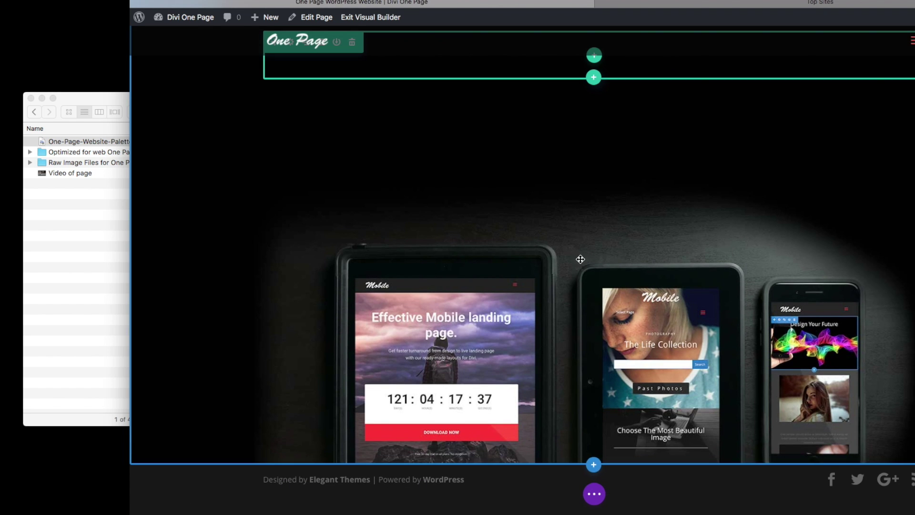
scroll(580, 264, up, 3)
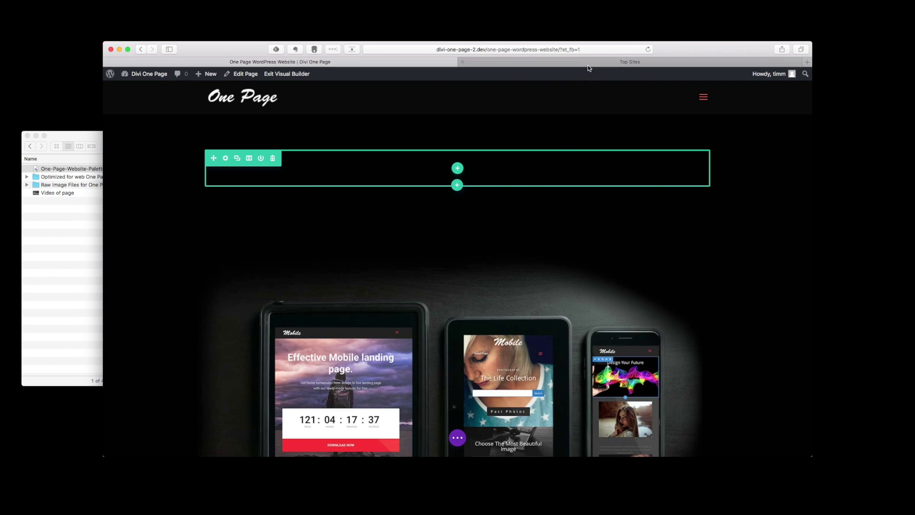
- Search Google for "100% vewport height css codd" in the other browser tab, then return to the page being built
click(589, 62)
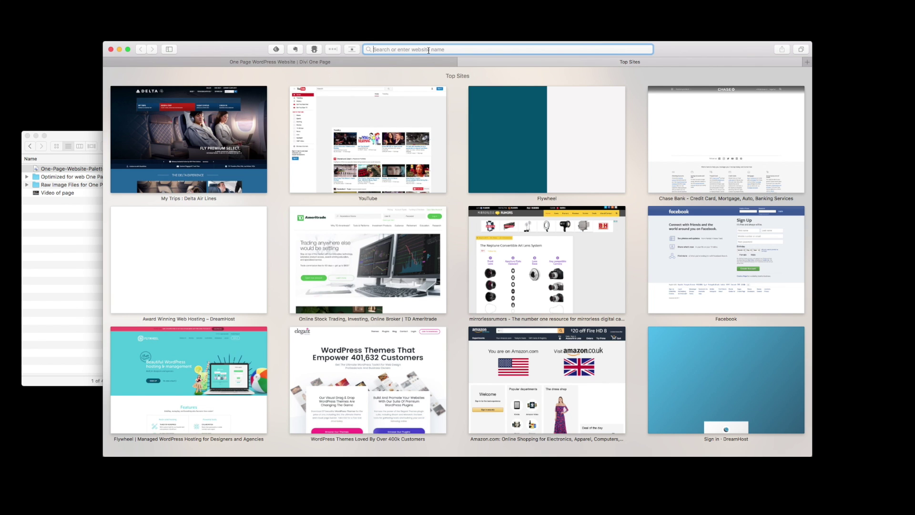
text(100)
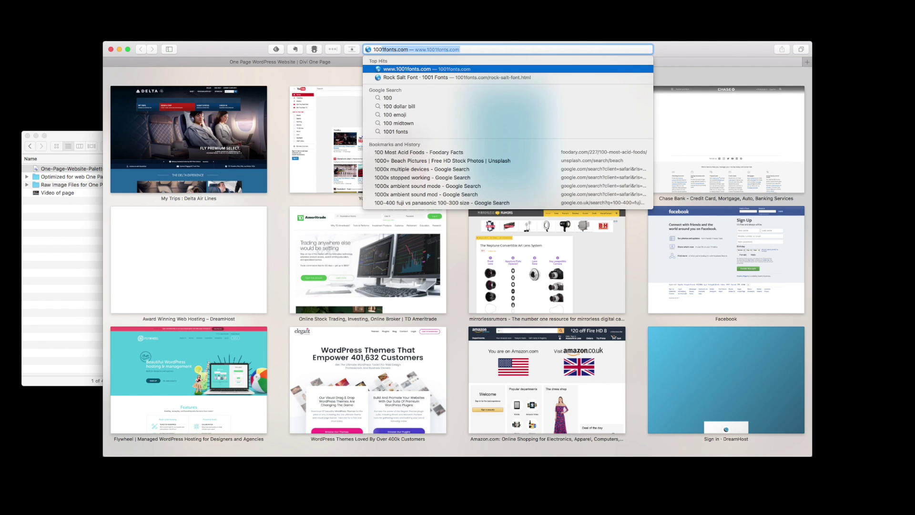
text(% vewp)
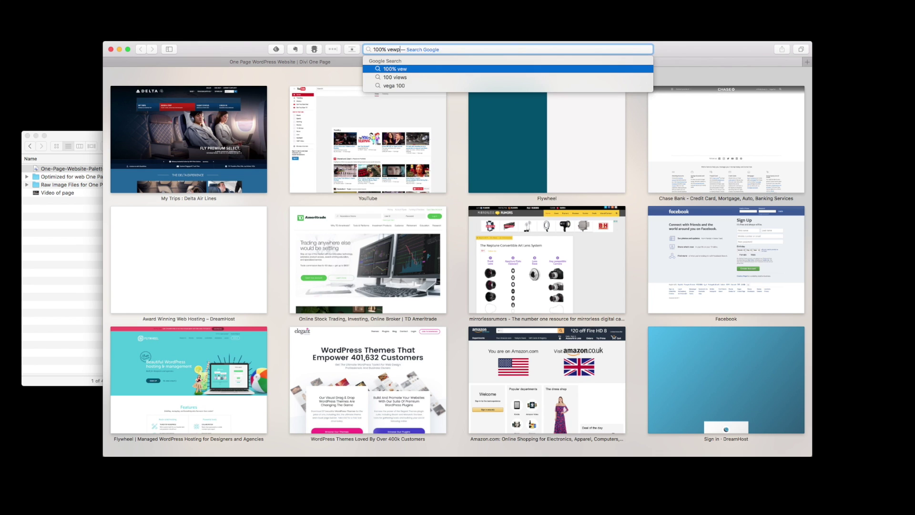
text(ort height)
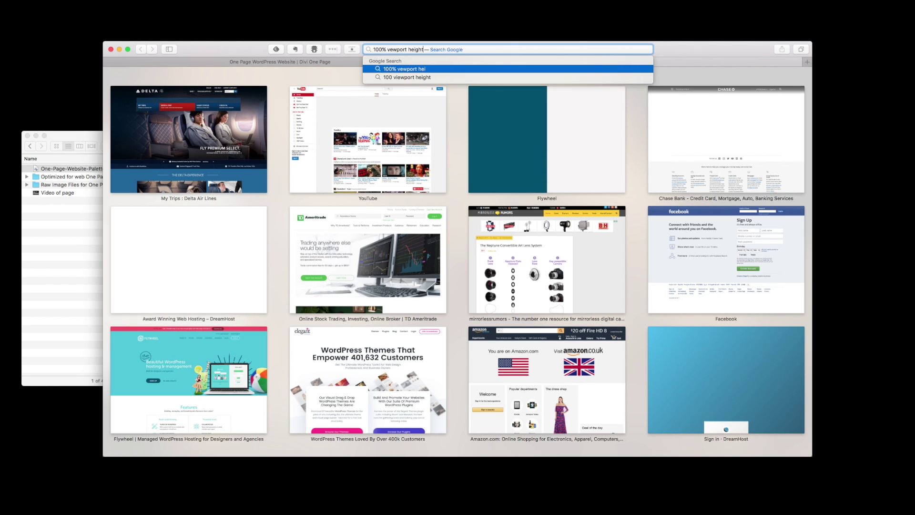
text( css codd)
key(Return)
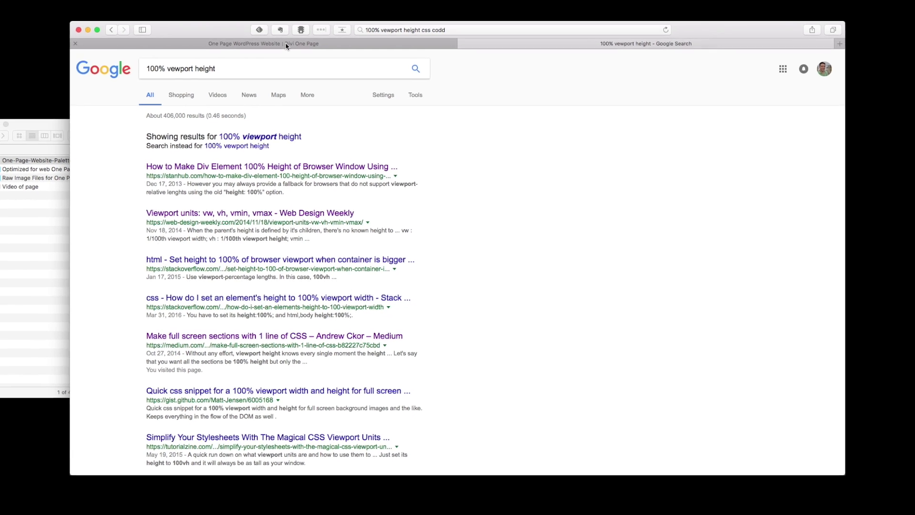
click(300, 62)
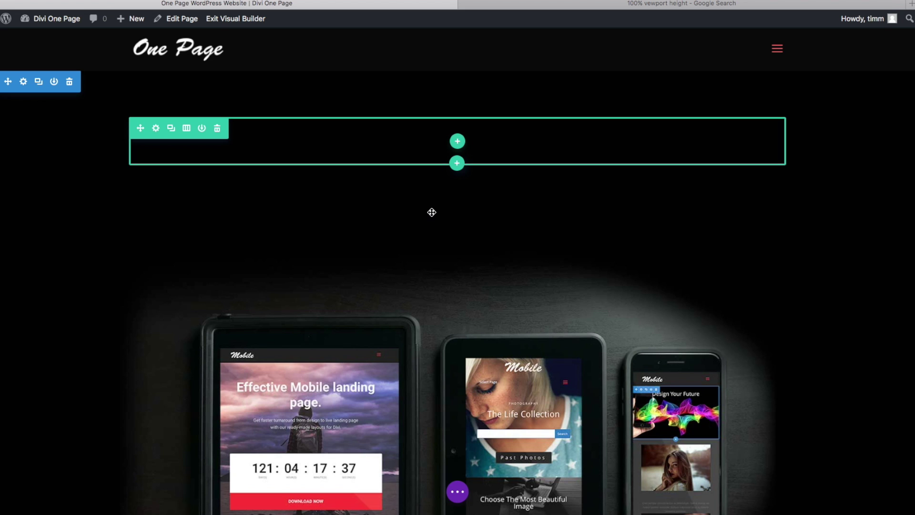
- Insert a single-column row in the header section and add a Text module to it
click(458, 141)
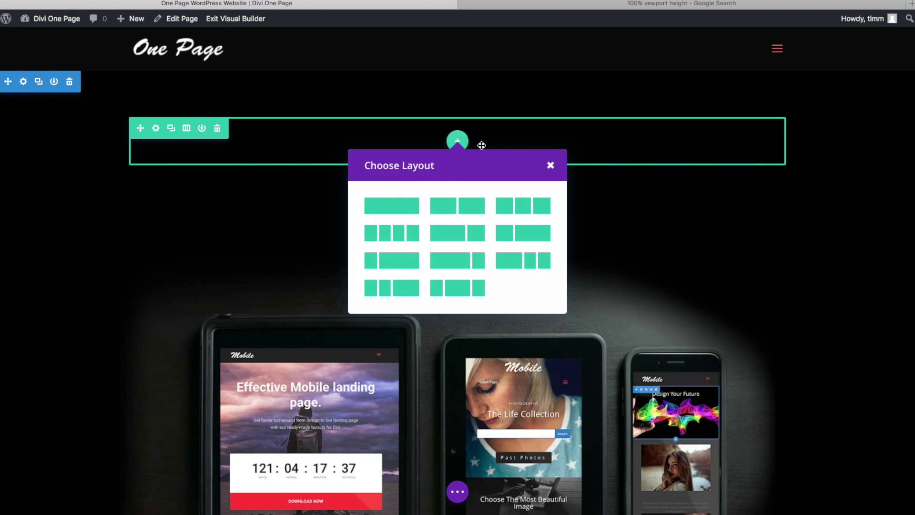
click(392, 205)
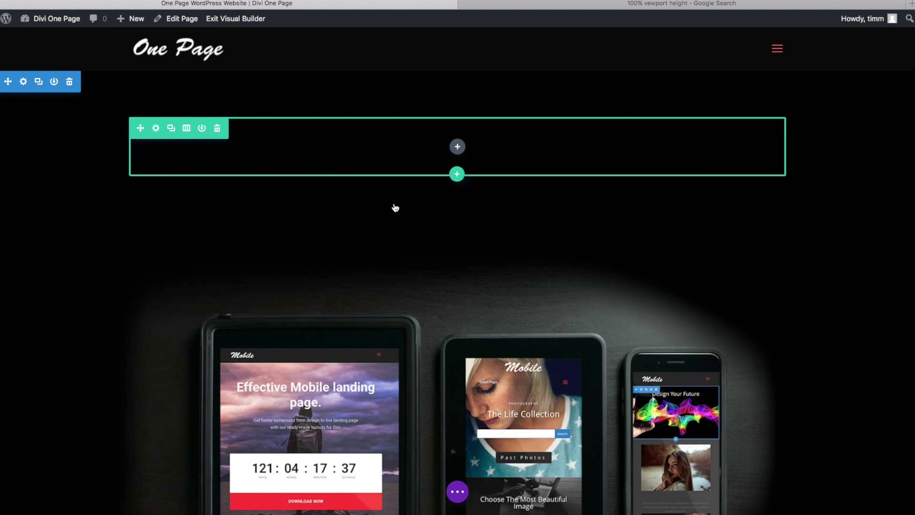
click(460, 152)
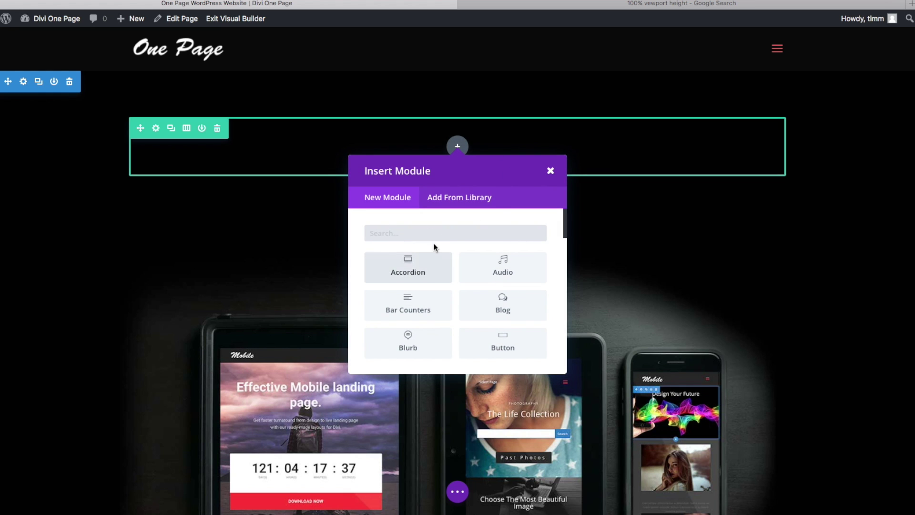
text(tex)
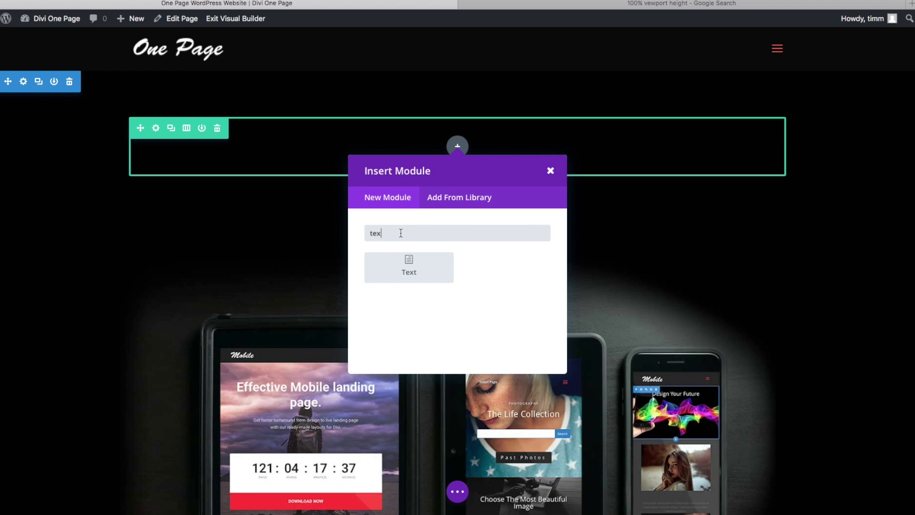
click(411, 266)
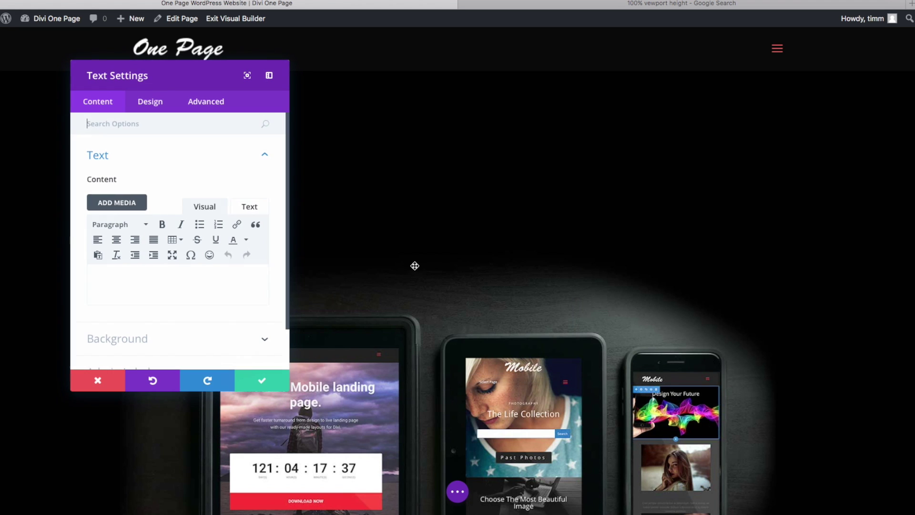
- Enter "POWERFUL MOBILE WEBSITES ARE BUILT WITH DIVI" as the module's content and format it as Heading 1
click(154, 282)
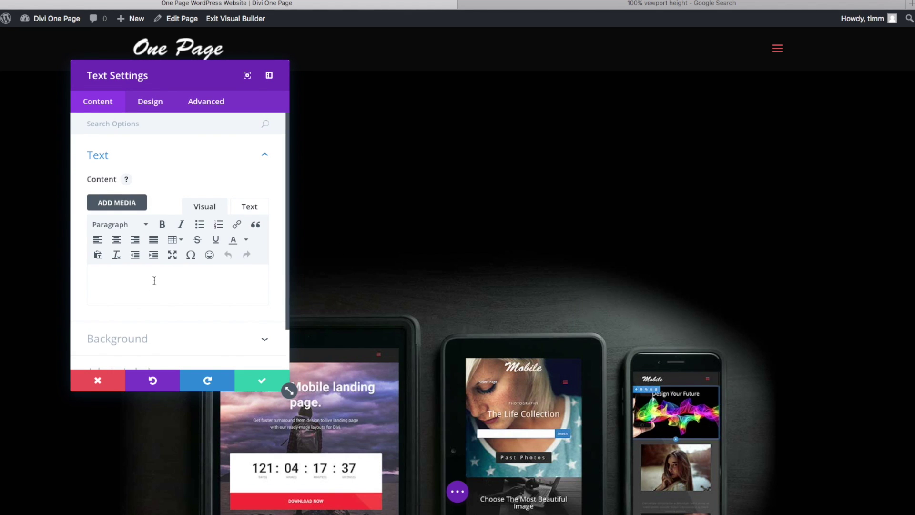
text(POWERFUL MOBILE WEBSITES ARE BUILT WITH DIVI)
drag(179, 76, 717, 126)
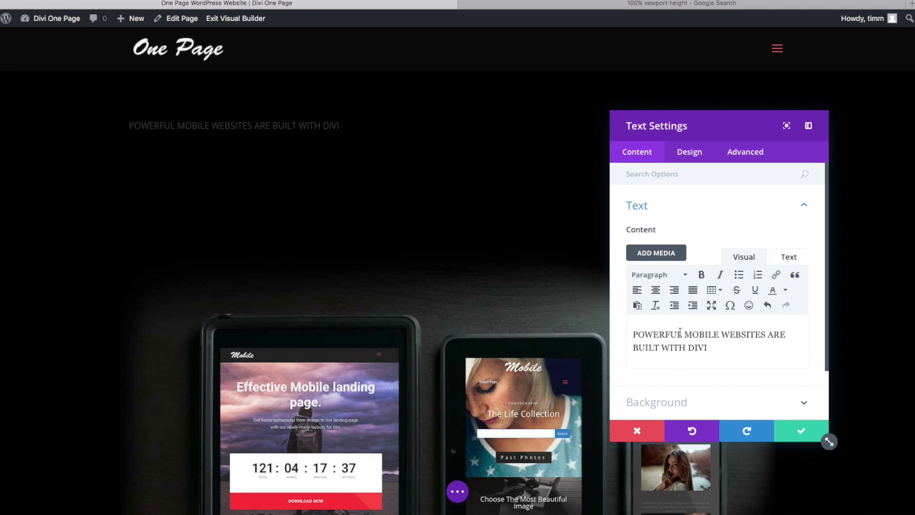
drag(713, 341, 609, 319)
click(677, 276)
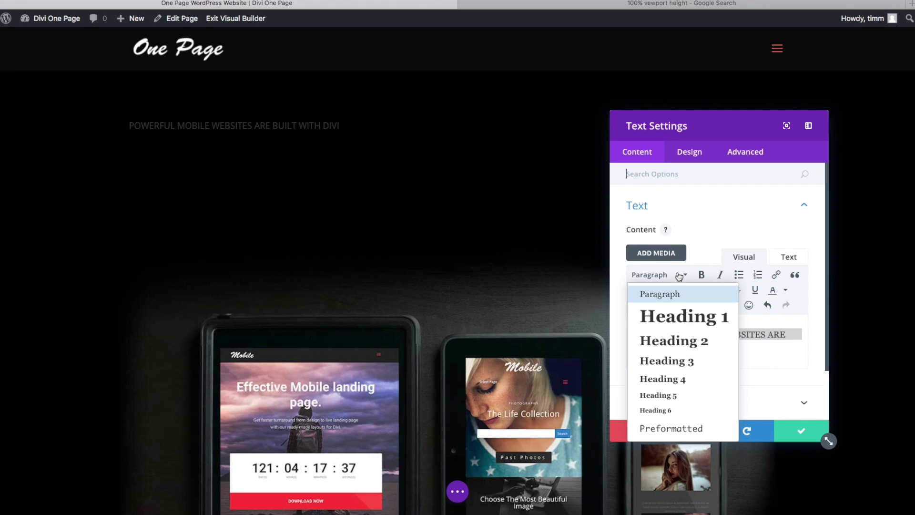
click(676, 320)
- Add the paragraph "Learn Why You Need To Be Using Divi" below the heading
click(794, 392)
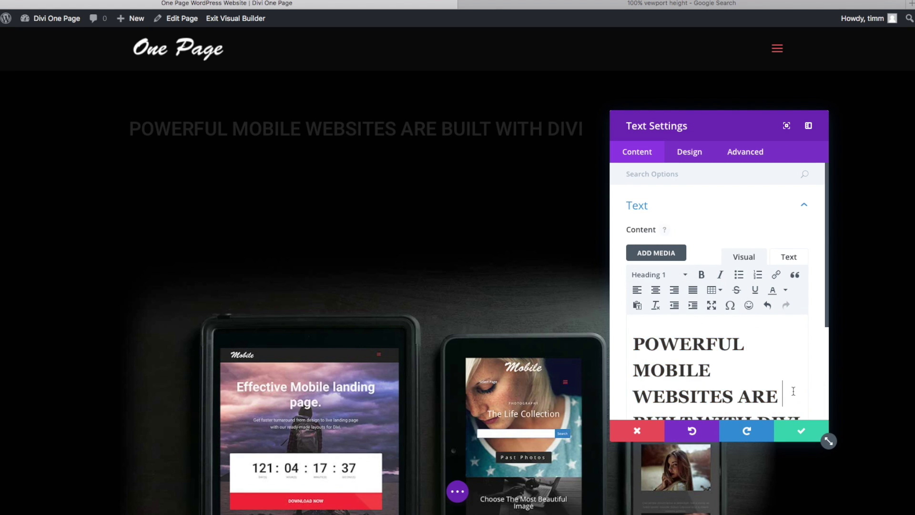
scroll(791, 389, down, 3)
click(804, 311)
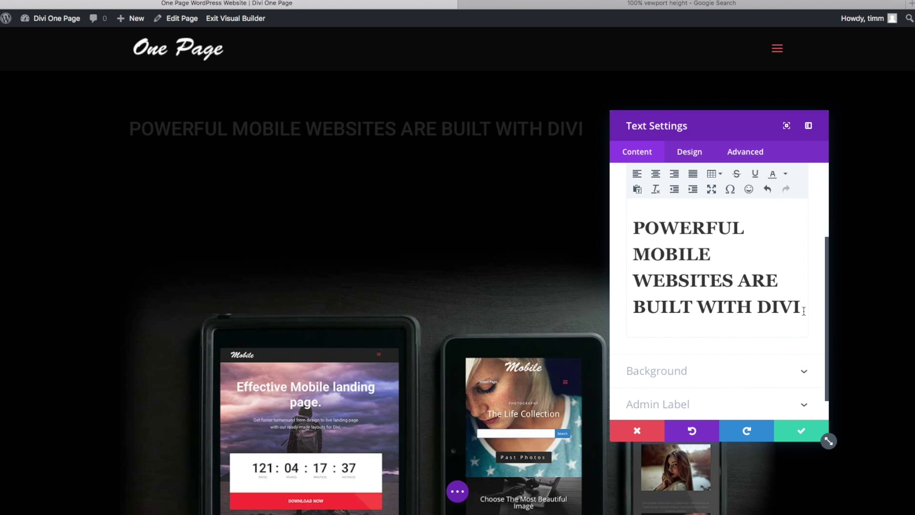
key(Return)
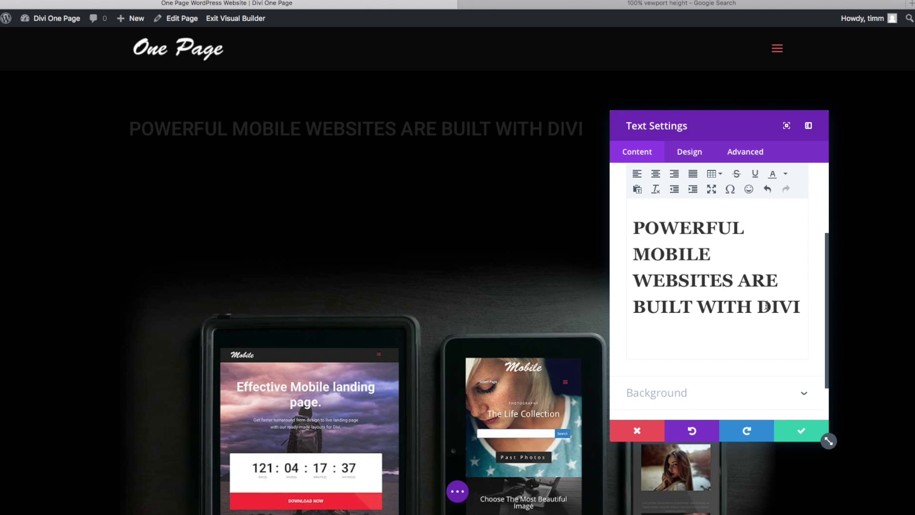
text(Learn Why You Need)
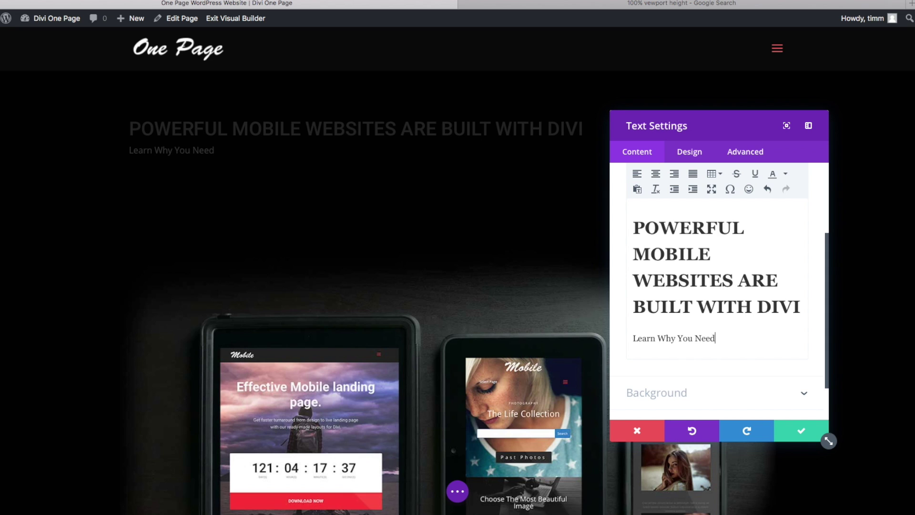
text( To Be Using Divi)
scroll(751, 368, up, 3)
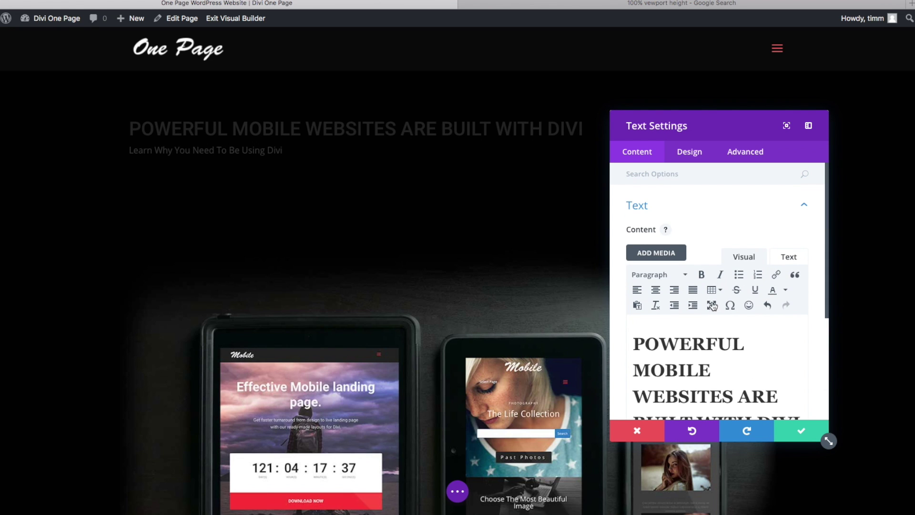
- Set the Text module's text color to Light and its text orientation to Center
click(690, 156)
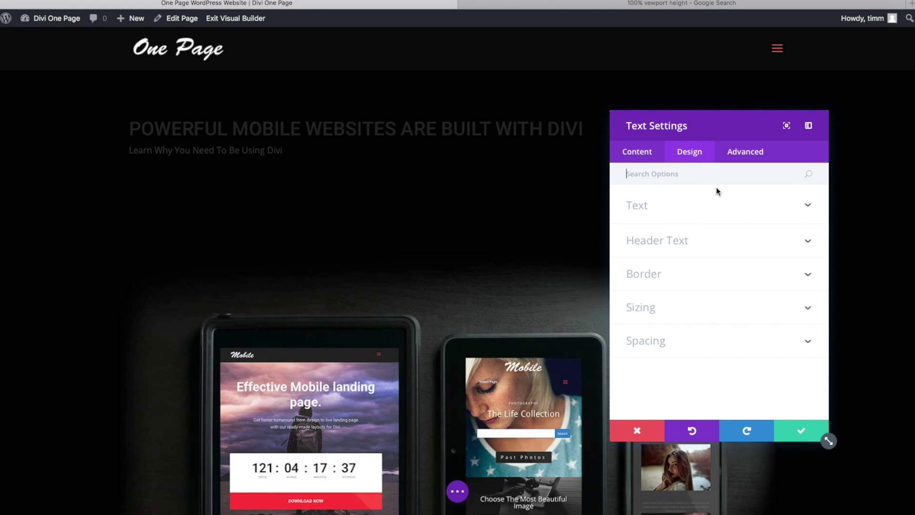
click(676, 209)
click(749, 244)
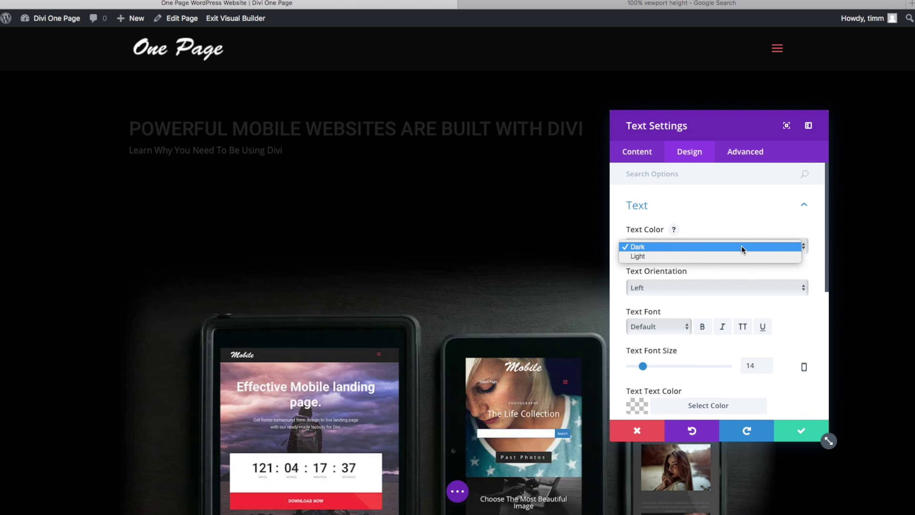
click(690, 257)
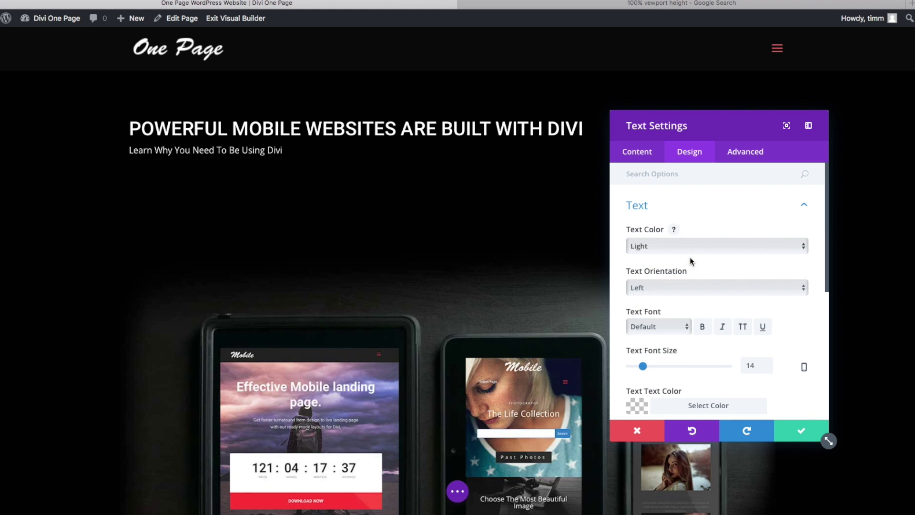
click(689, 287)
click(685, 298)
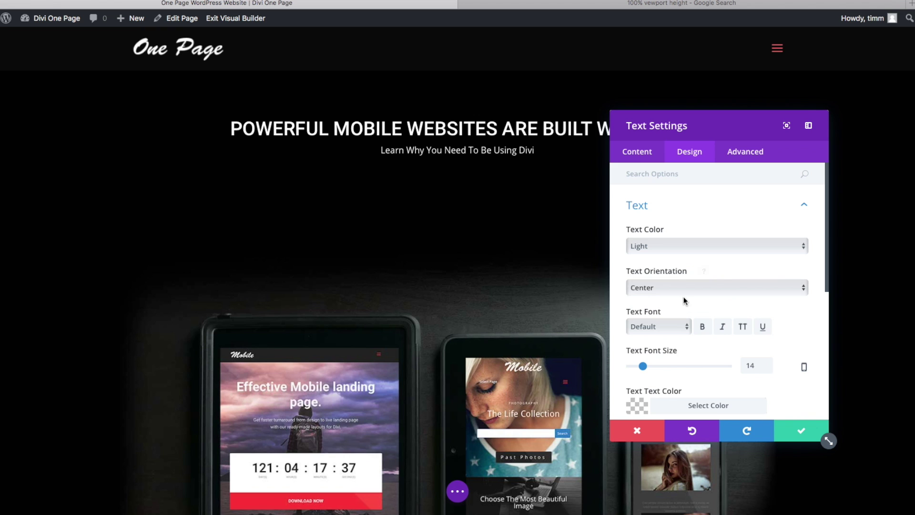
- Review the module's text content and set the header font size to 44px
click(637, 157)
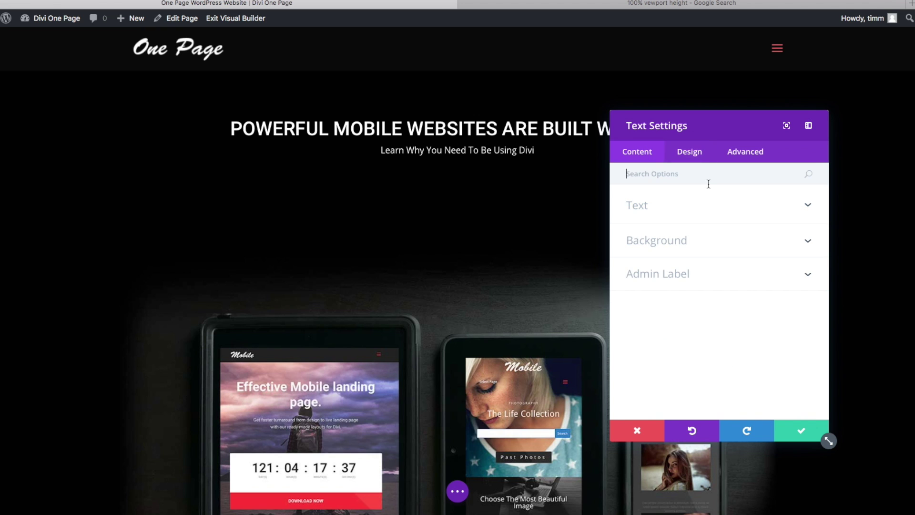
click(664, 215)
scroll(736, 315, down, 2)
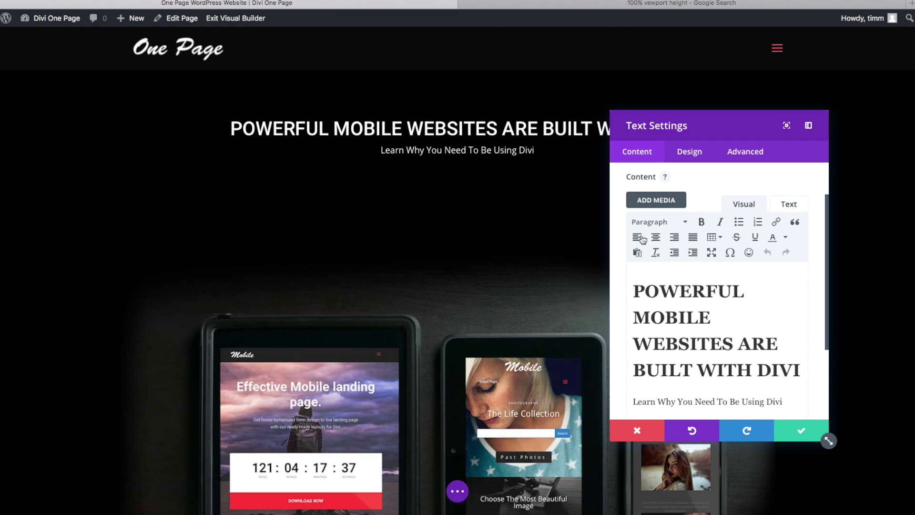
click(688, 152)
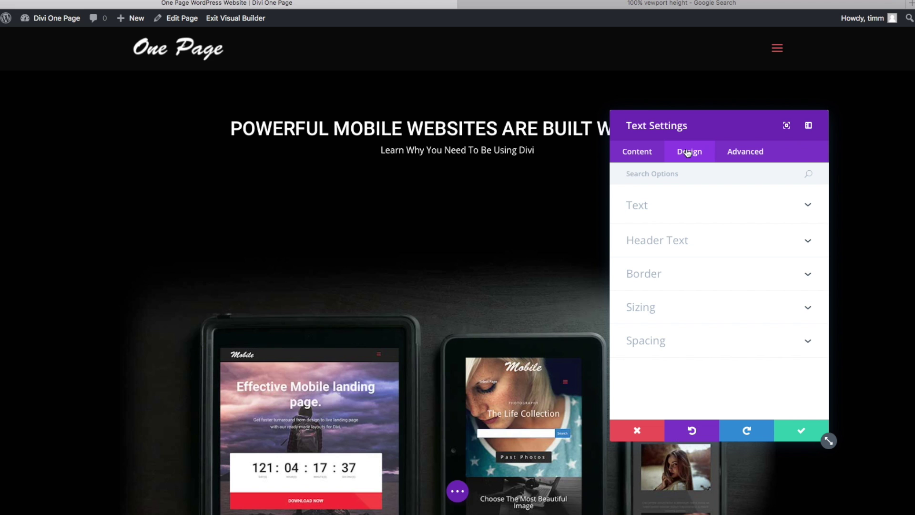
click(699, 239)
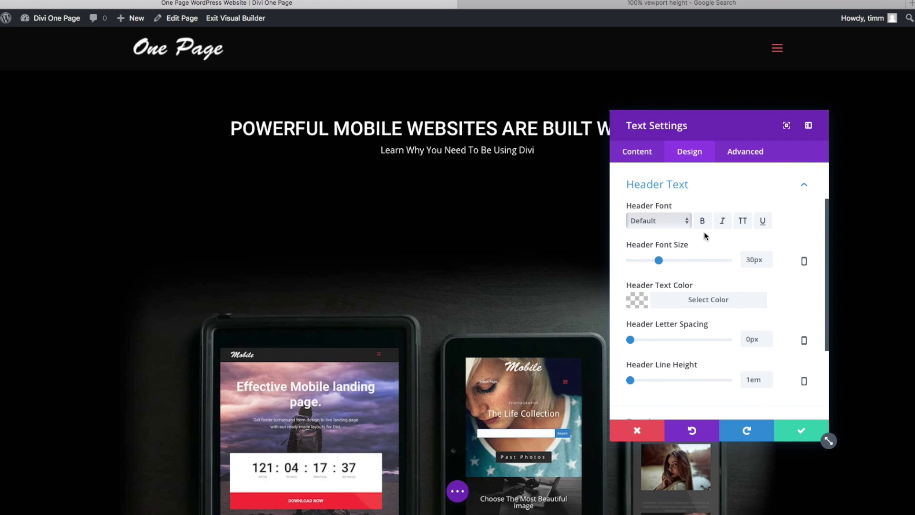
drag(703, 125, 279, 206)
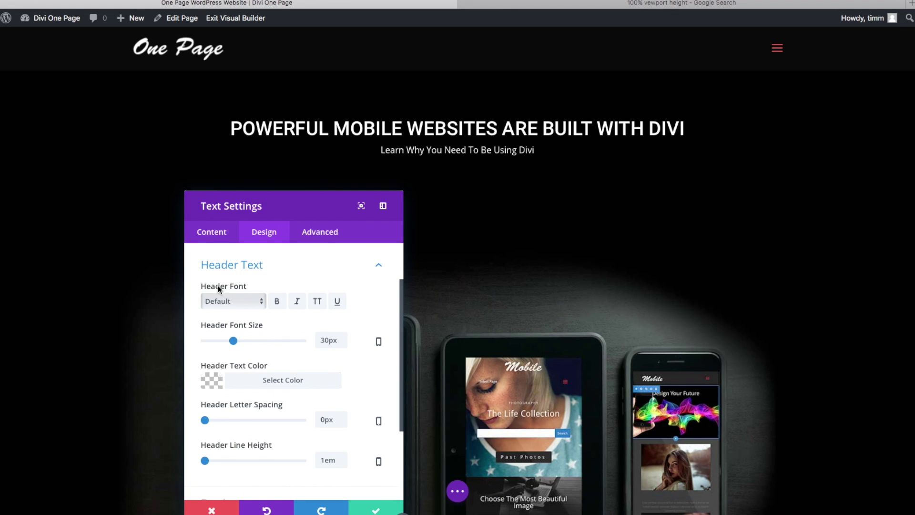
drag(235, 342, 247, 341)
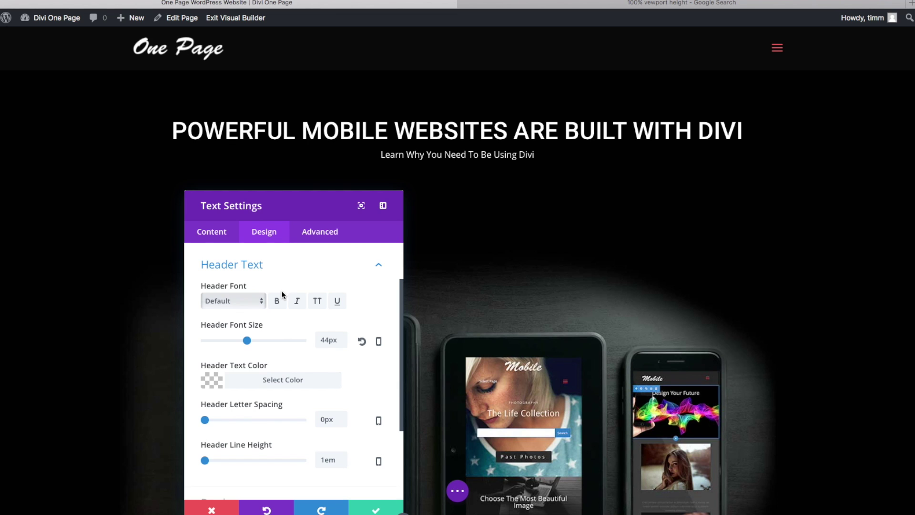
- Set the body text font size to 36px and save the Text module's settings
scroll(313, 367, down, 1)
click(381, 262)
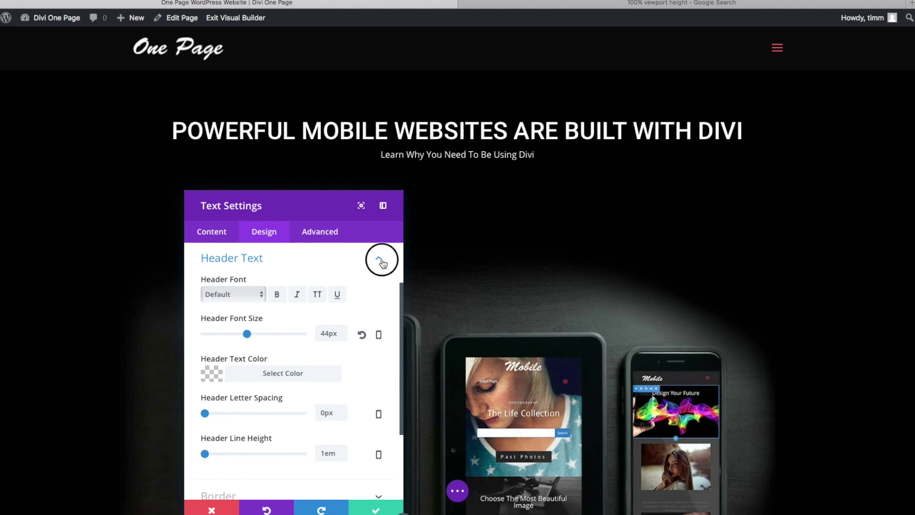
click(380, 285)
scroll(310, 365, down, 3)
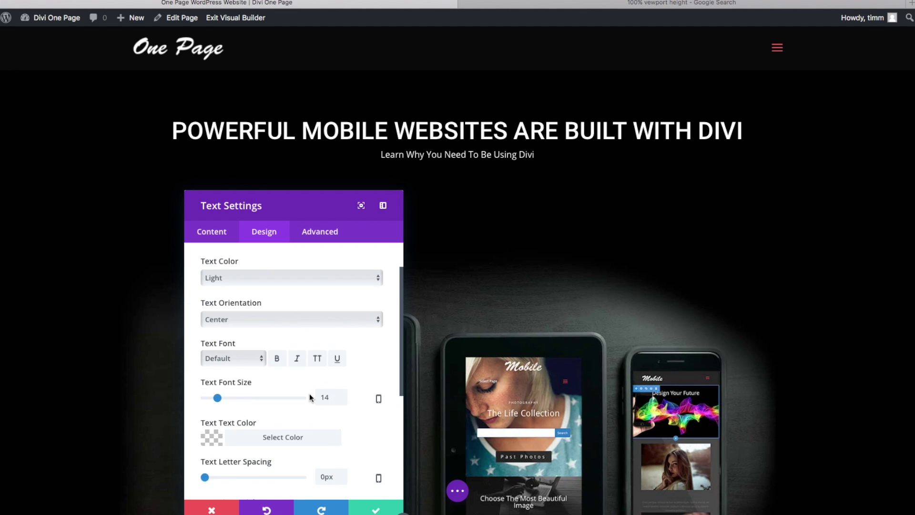
drag(217, 370, 240, 369)
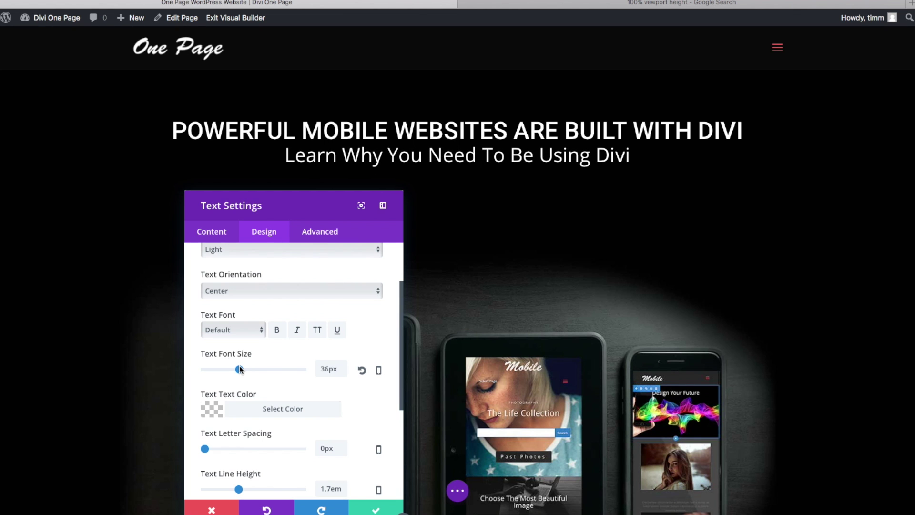
click(376, 508)
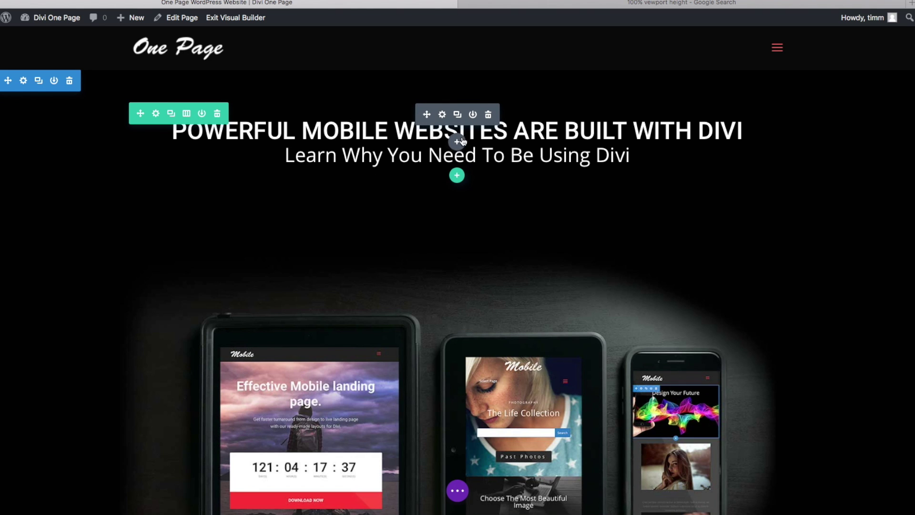
- Insert a Button module below the heading and tagline text with the button text "Learn About Divi"
click(461, 141)
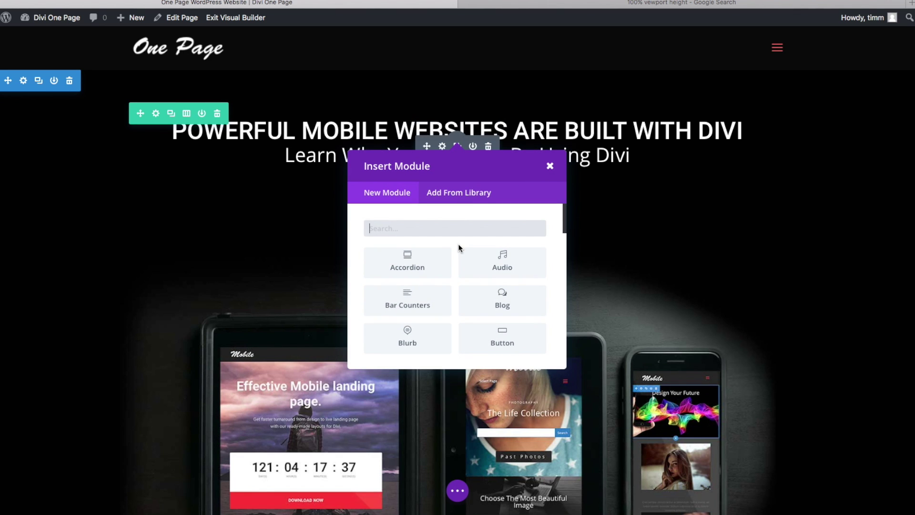
click(491, 339)
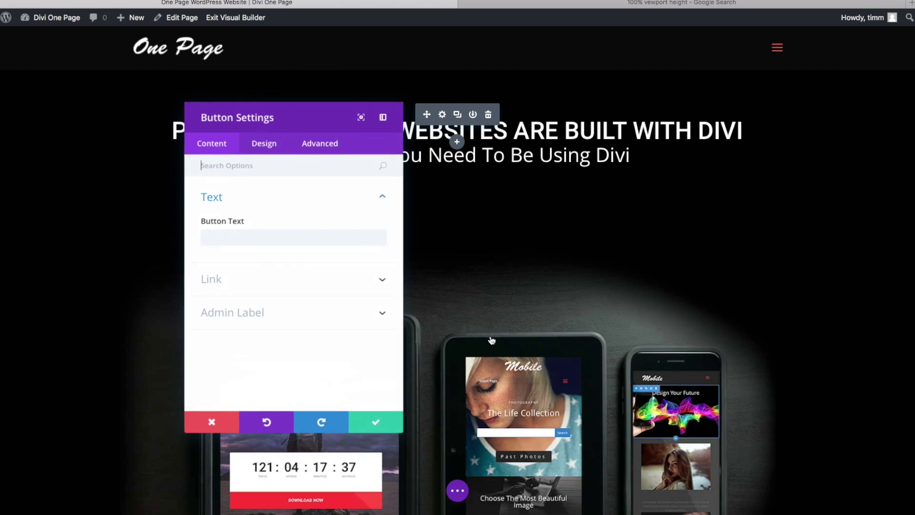
click(296, 237)
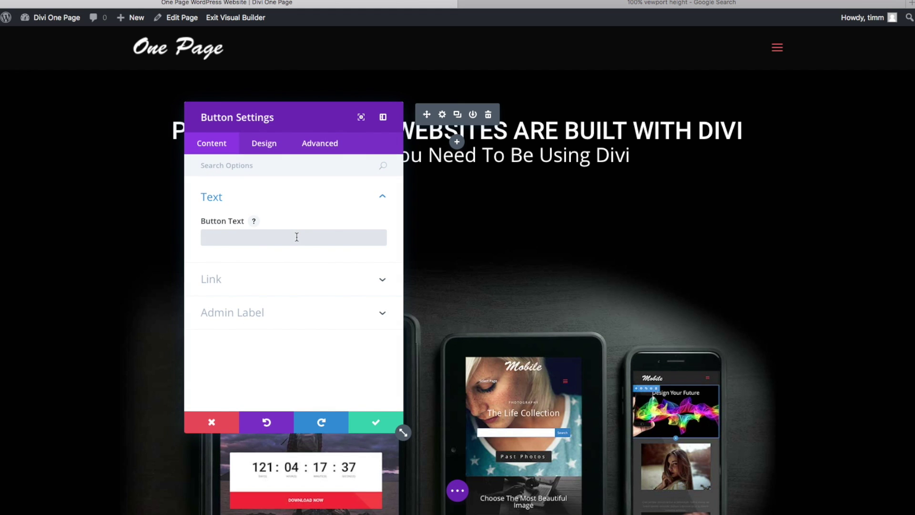
text(Learn About)
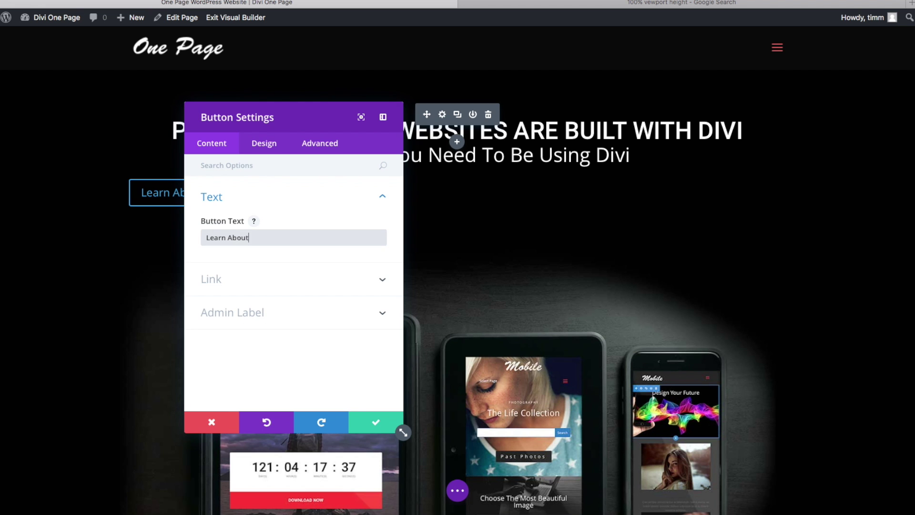
- Set the button's text color to Light and turn on custom styles for the button
click(264, 143)
drag(267, 120, 583, 122)
click(570, 237)
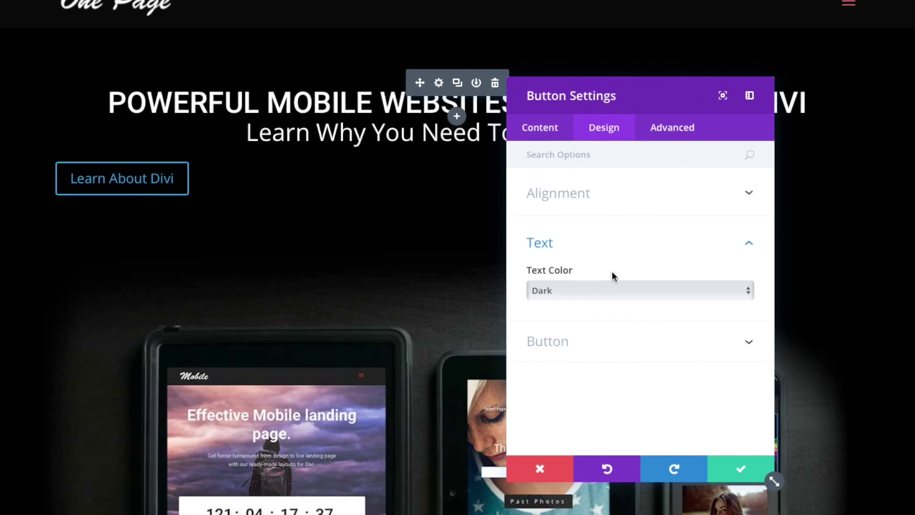
click(642, 289)
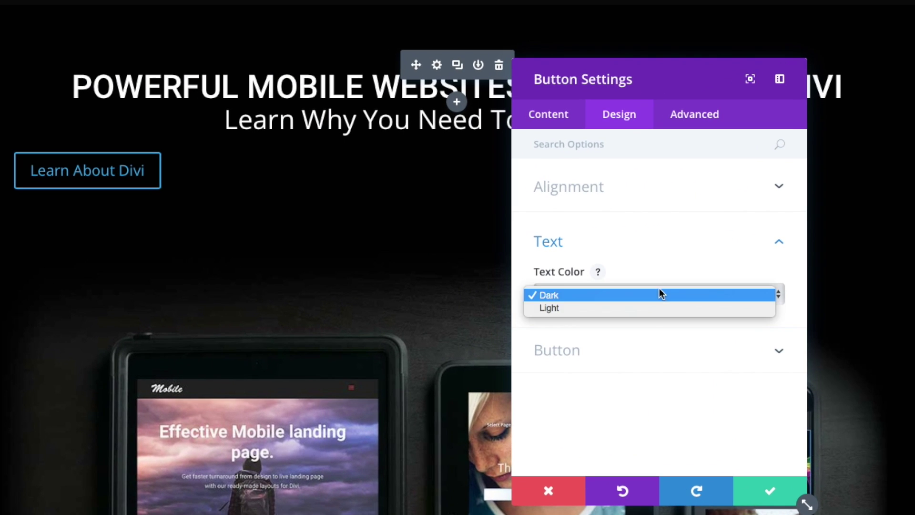
click(593, 302)
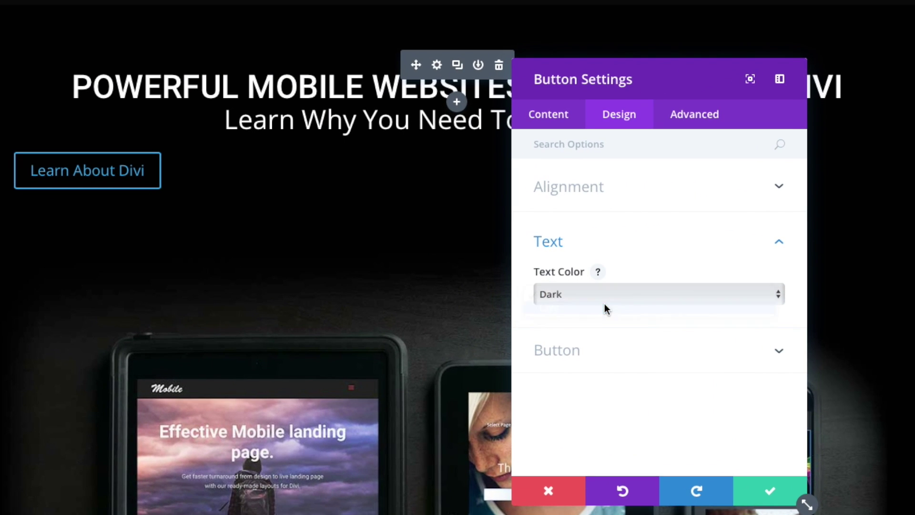
click(613, 355)
click(576, 338)
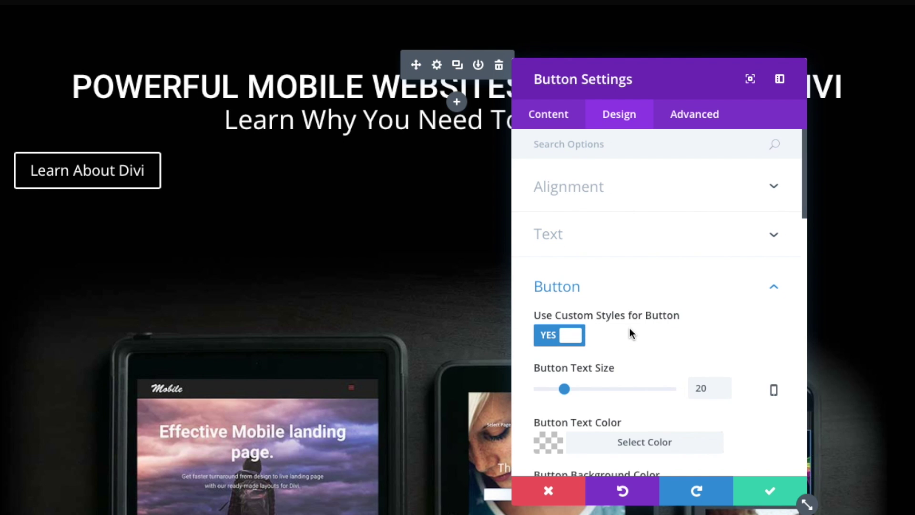
- Set the button's background color to the teal palette color #338289
drag(645, 82, 691, 71)
scroll(695, 382, down, 3)
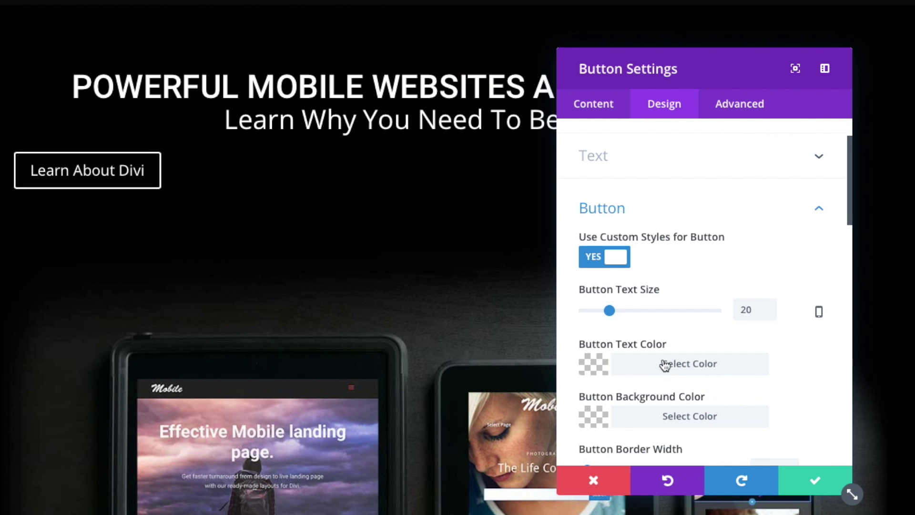
scroll(664, 363, down, 2)
click(615, 378)
scroll(708, 379, down, 3)
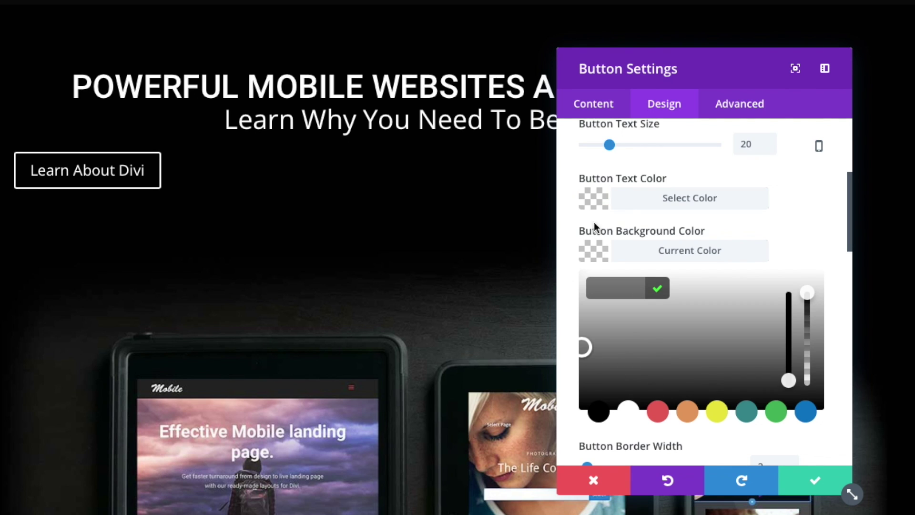
click(747, 413)
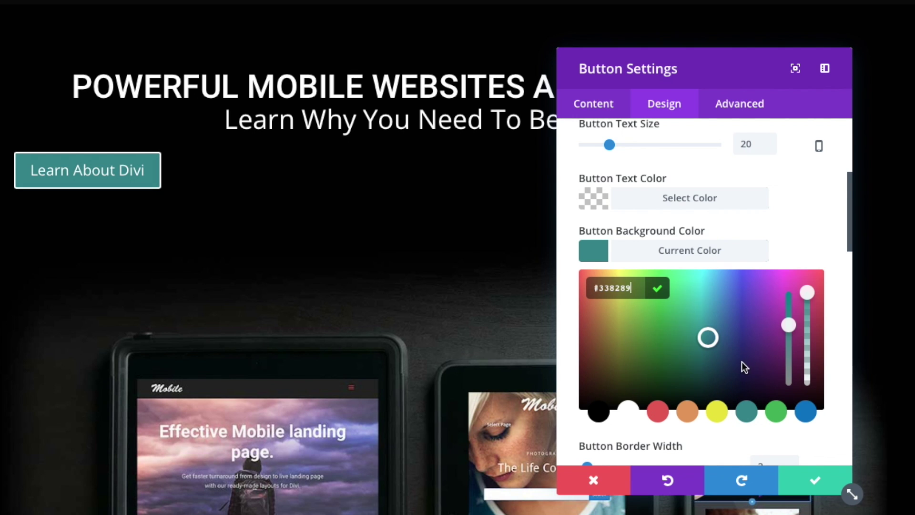
- Set the button's border color to the same teal palette color, #338289
scroll(742, 361, down, 3)
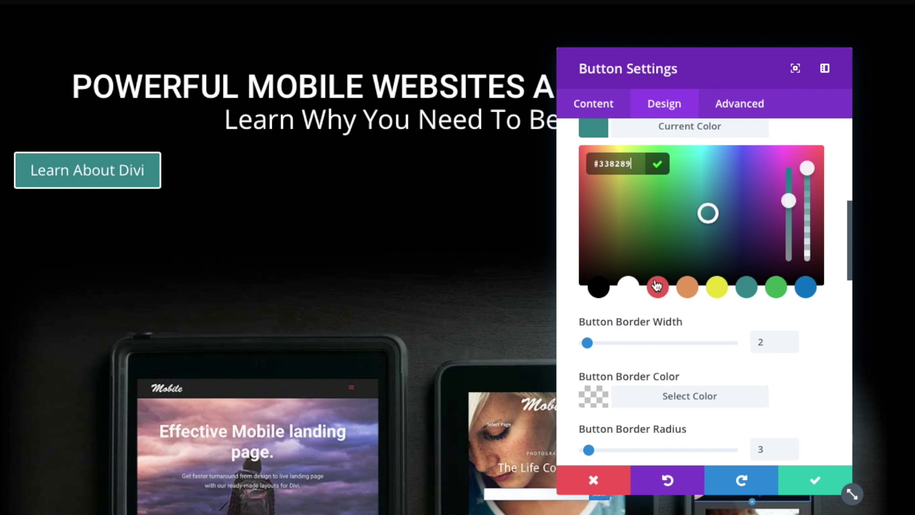
scroll(674, 361, down, 1)
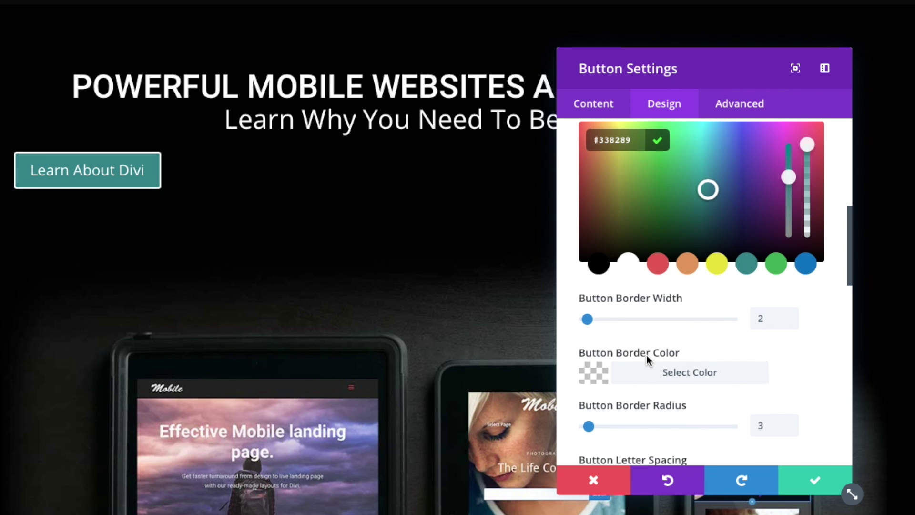
click(610, 368)
click(746, 370)
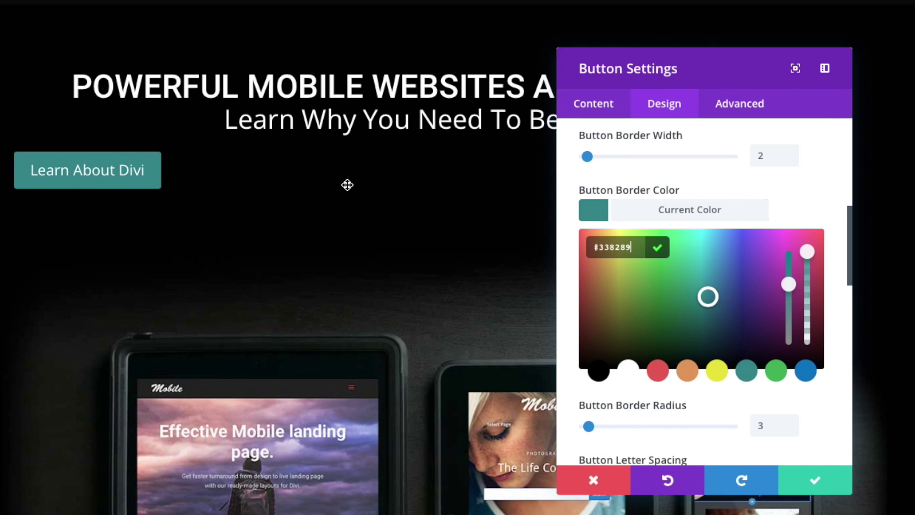
- Set the button alignment to Center
scroll(716, 350, down, 5)
scroll(714, 349, down, 2)
scroll(714, 349, up, 12)
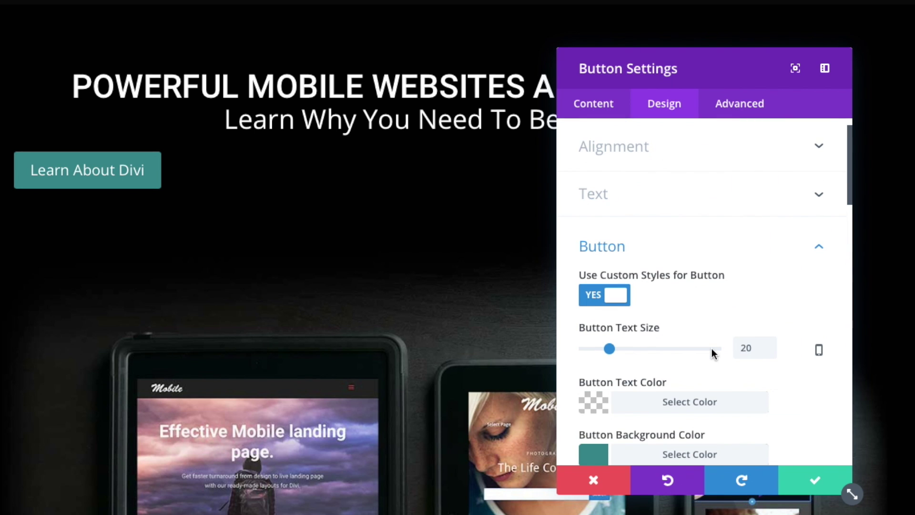
scroll(713, 352, up, 2)
click(697, 186)
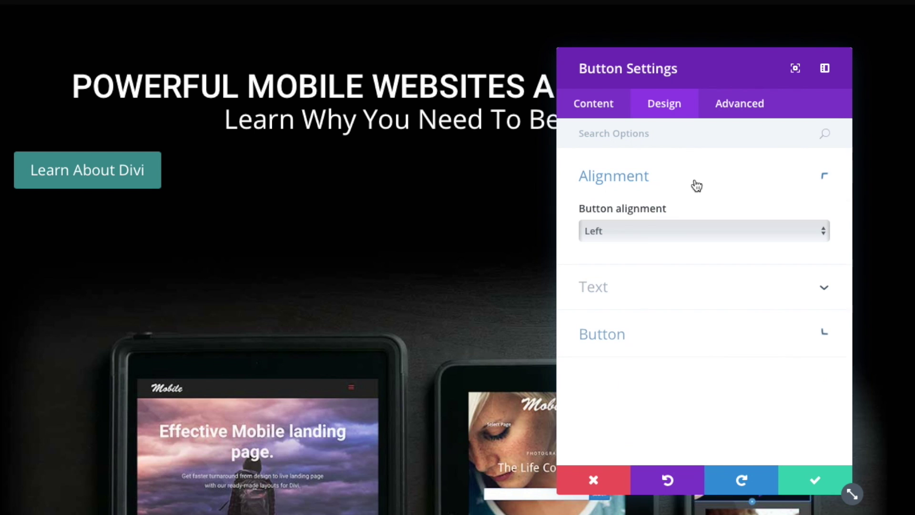
click(638, 233)
click(627, 252)
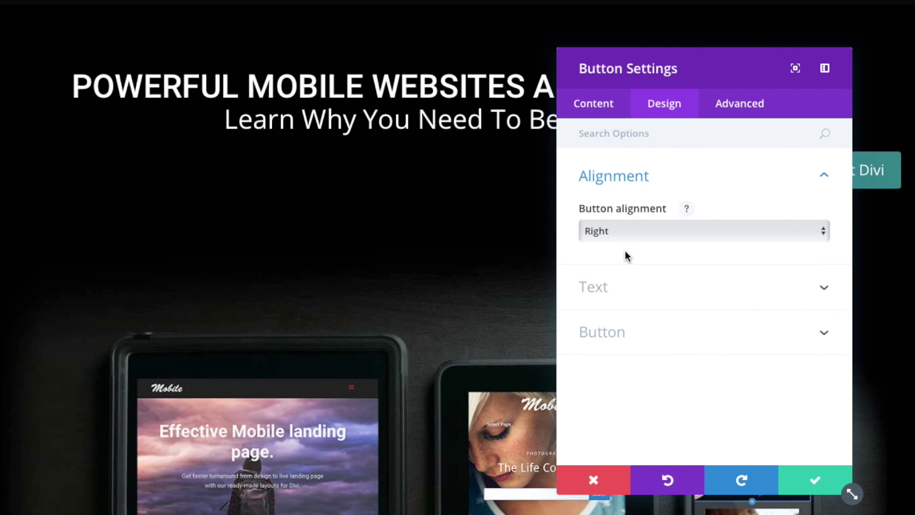
click(651, 230)
click(641, 217)
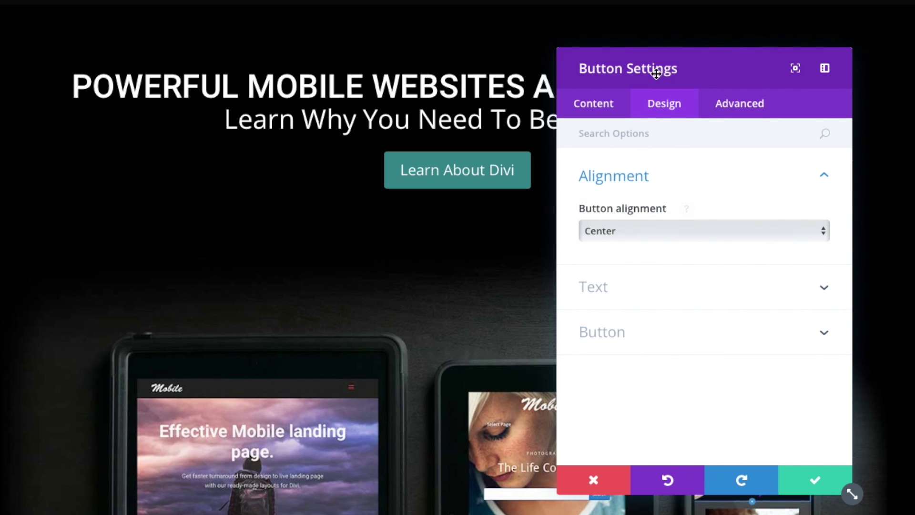
- Set the button text size to 27px and save the Button module's settings
click(674, 286)
click(699, 346)
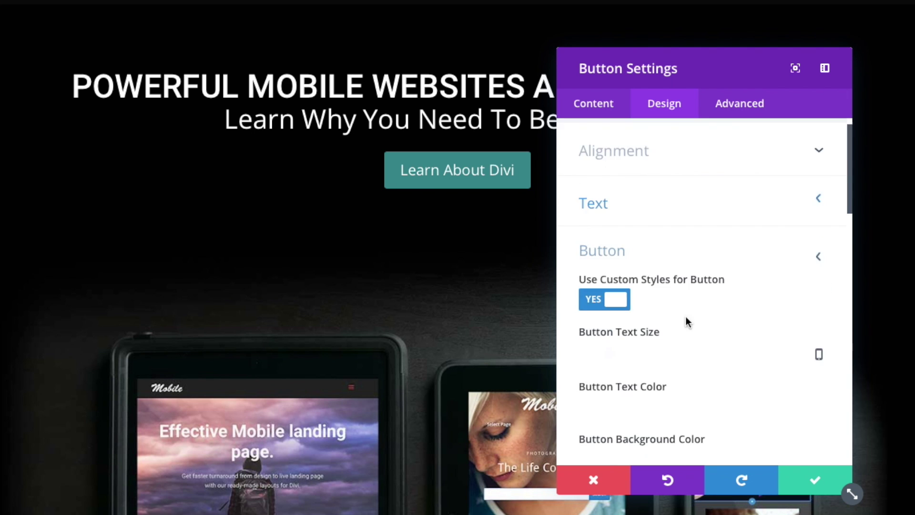
drag(615, 251, 619, 252)
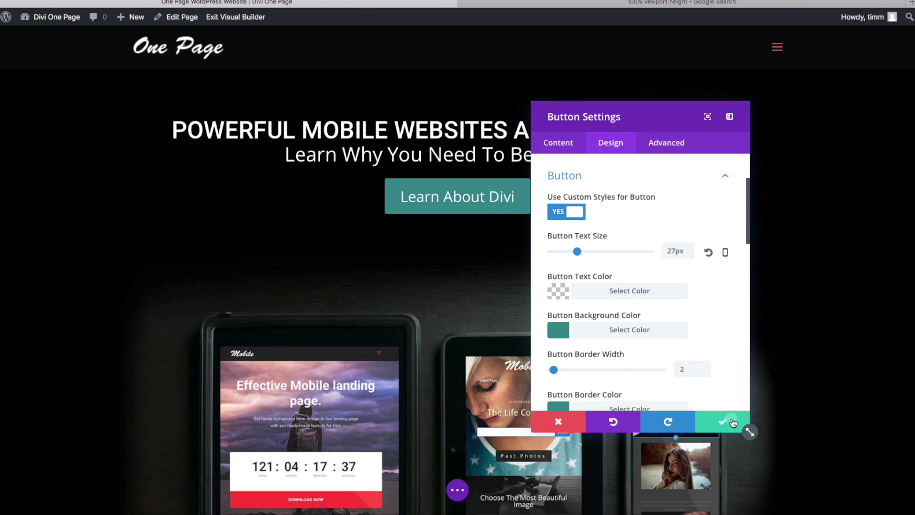
click(773, 453)
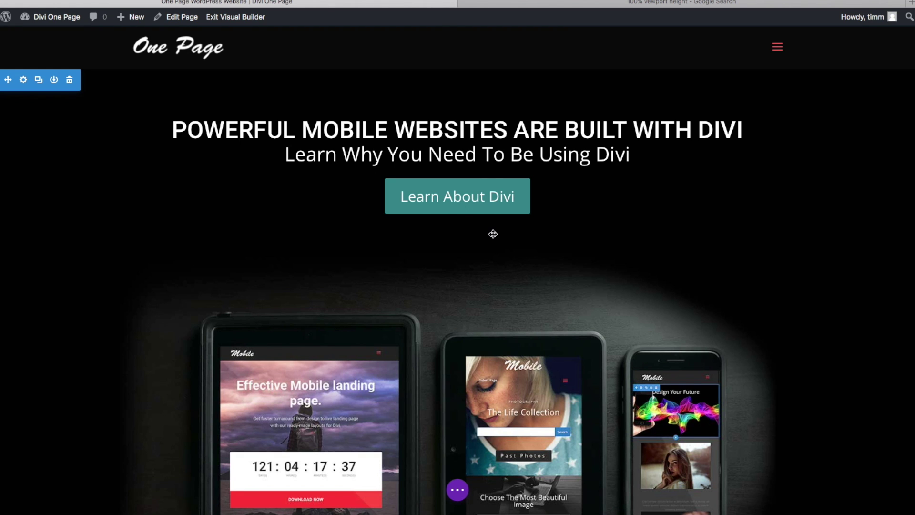
- Stay on the page instead of leaving for the dashboard, and save the page in the Visual Builder
mouse_move(457, 193)
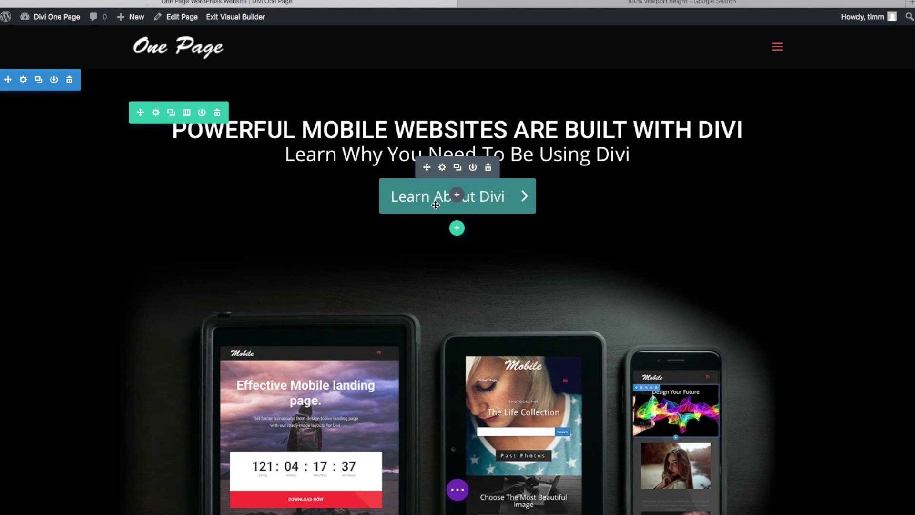
mouse_move(75, 22)
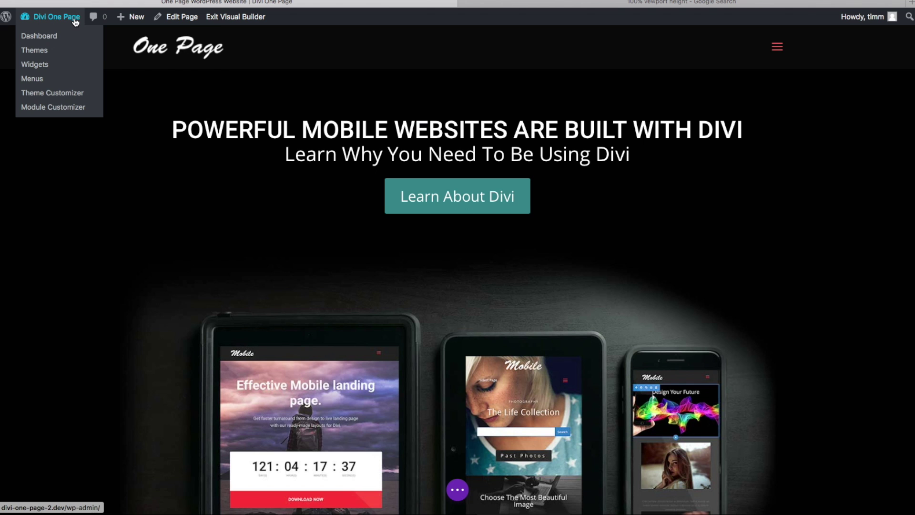
click(42, 37)
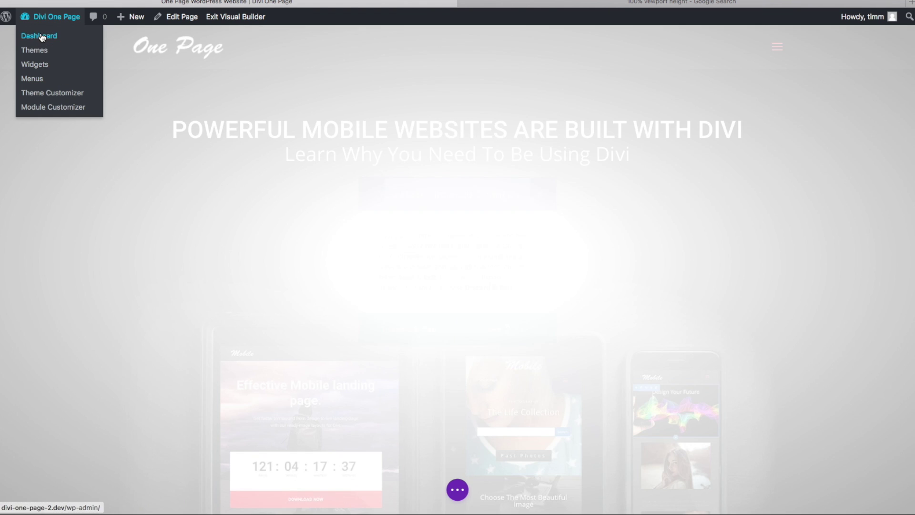
click(548, 188)
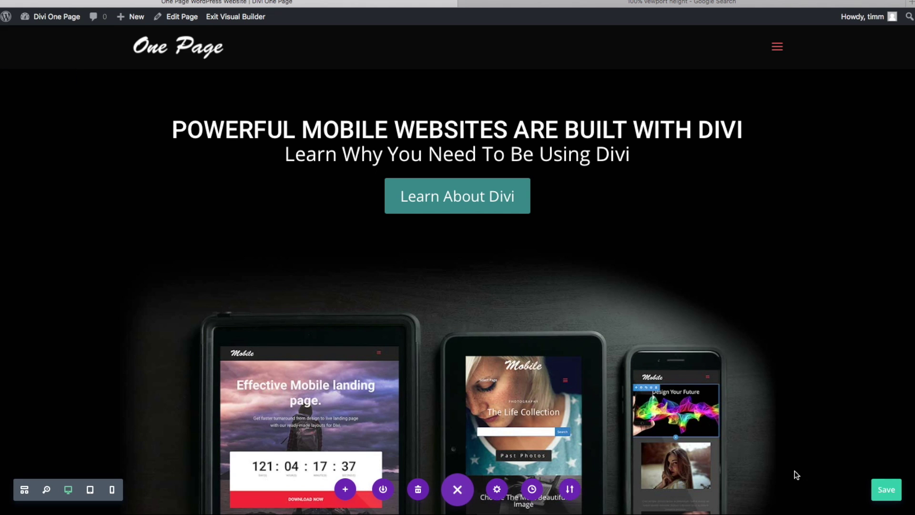
click(880, 497)
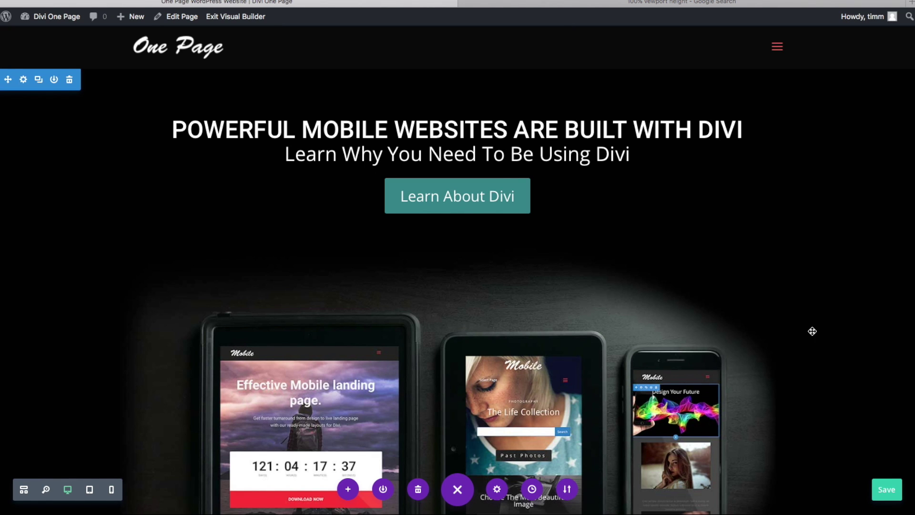
- Leave the Visual Builder for the page's back-end editor and open Divi's Theme Options
click(184, 20)
click(532, 113)
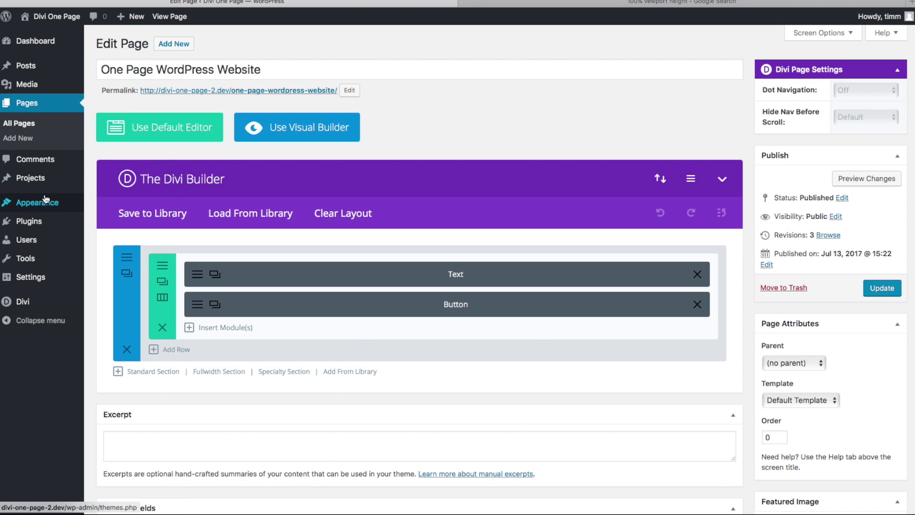
mouse_move(28, 302)
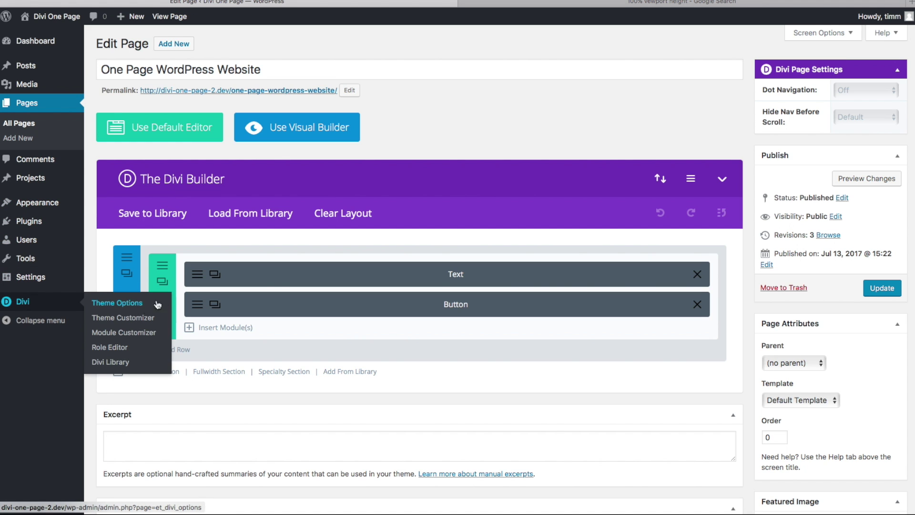
click(111, 304)
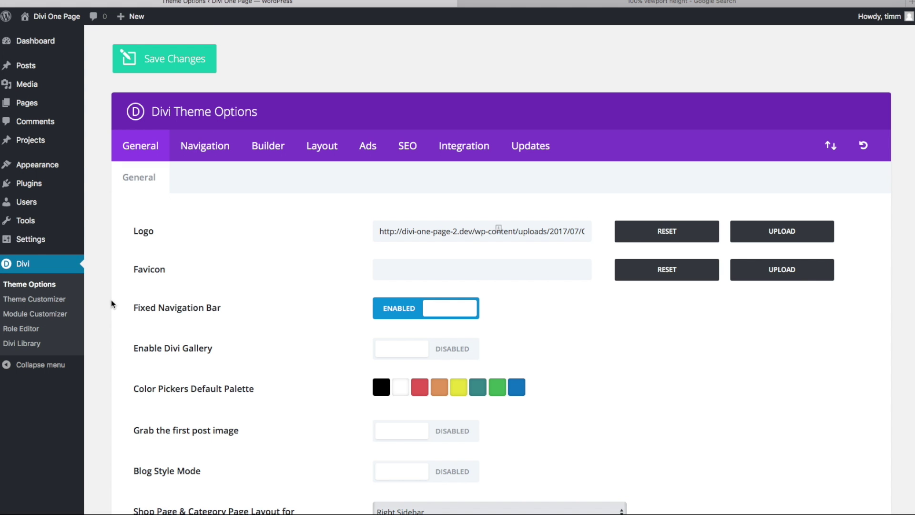
- Examine the white swatch of the Color Pickers Default Palette and the remaining general theme options
scroll(205, 367, down, 1)
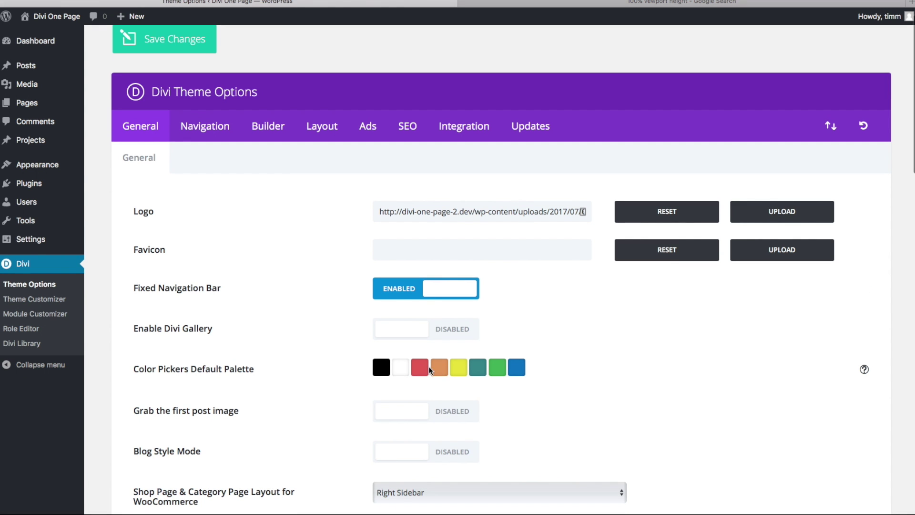
click(398, 369)
scroll(236, 356, down, 4)
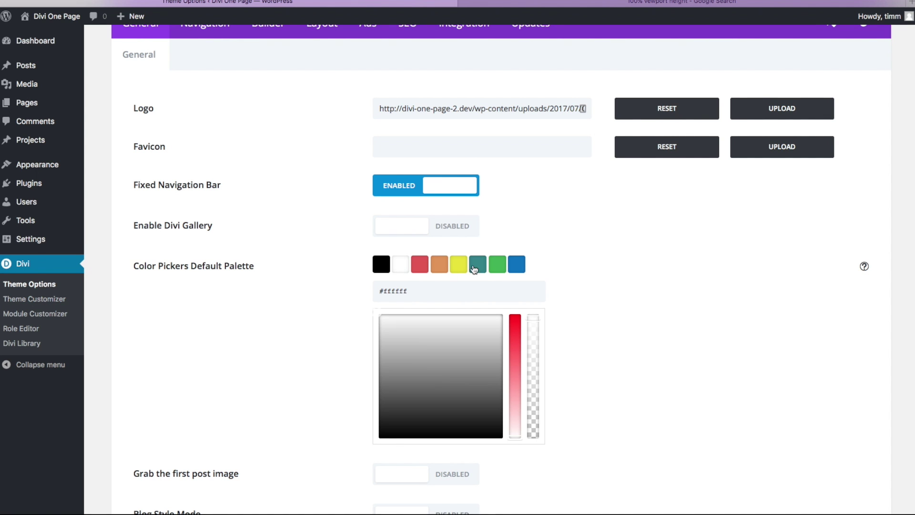
scroll(325, 275, down, 10)
scroll(325, 276, down, 15)
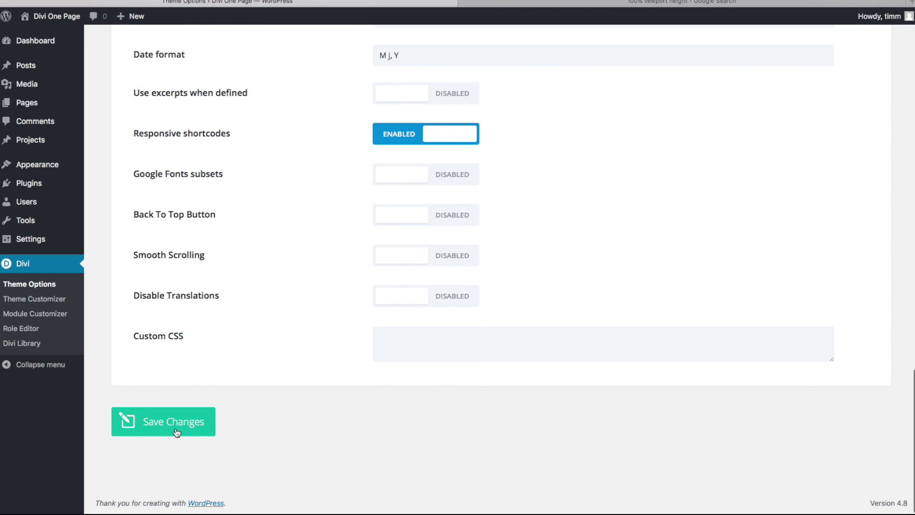
- Open the "One Page WordPress Website" page for editing from the list of pages
scroll(237, 384, up, 20)
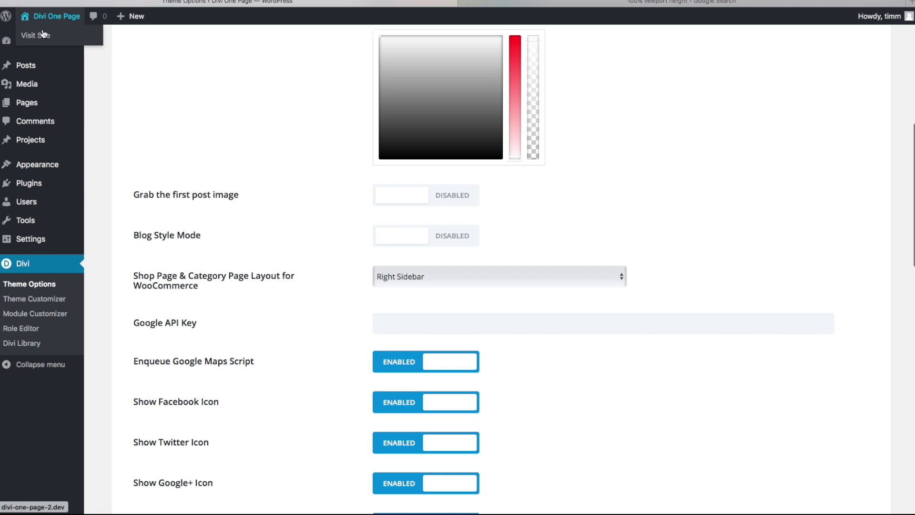
click(99, 99)
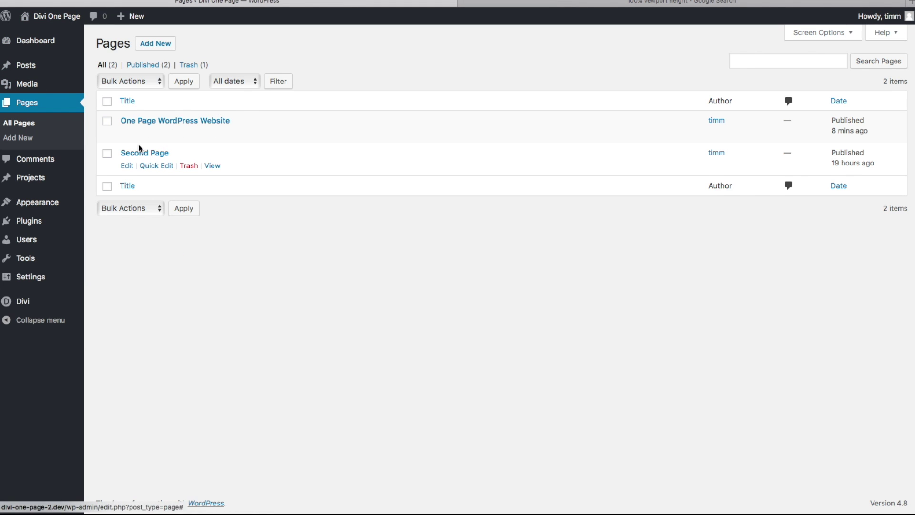
click(128, 134)
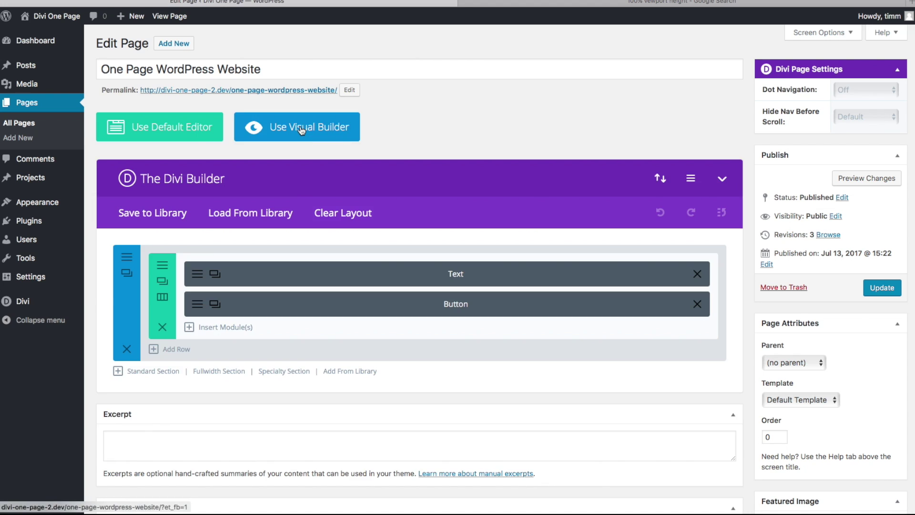
- Open the page in the Visual Builder and add a regular section below the header with a one-third, two-thirds row
click(301, 128)
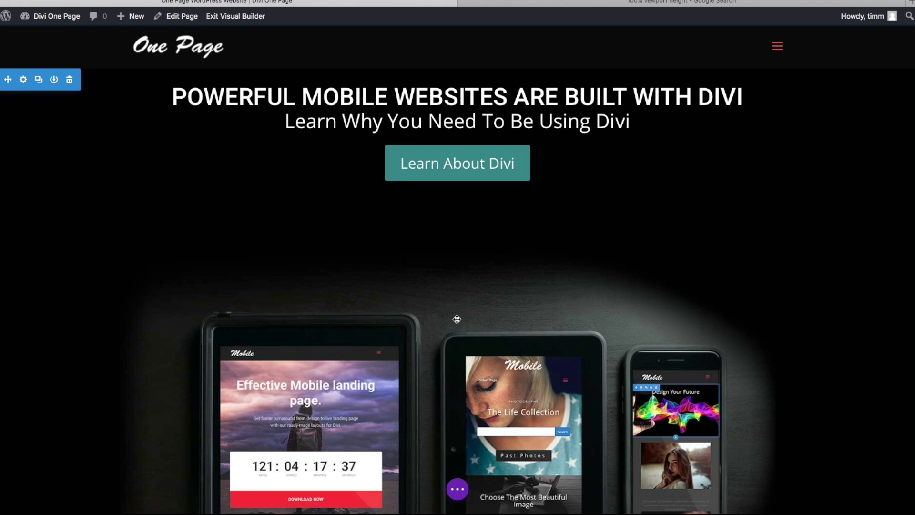
scroll(306, 391, down, 3)
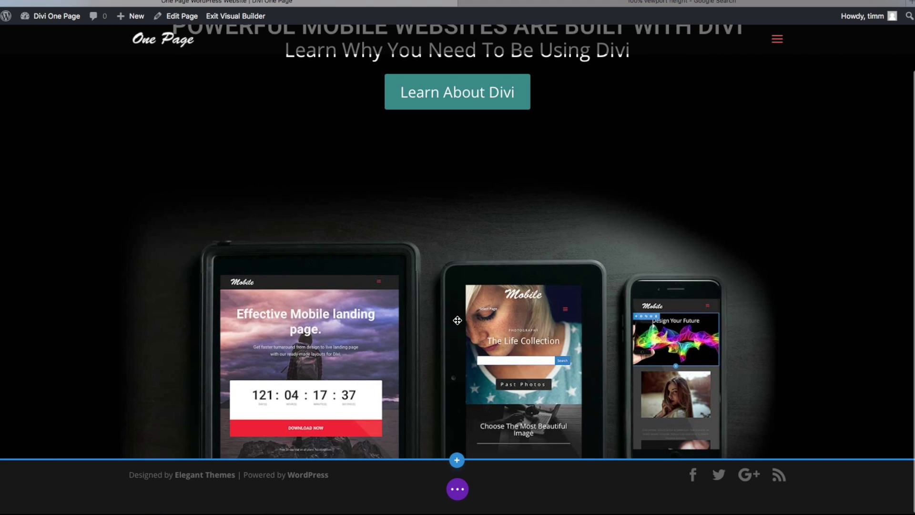
click(456, 460)
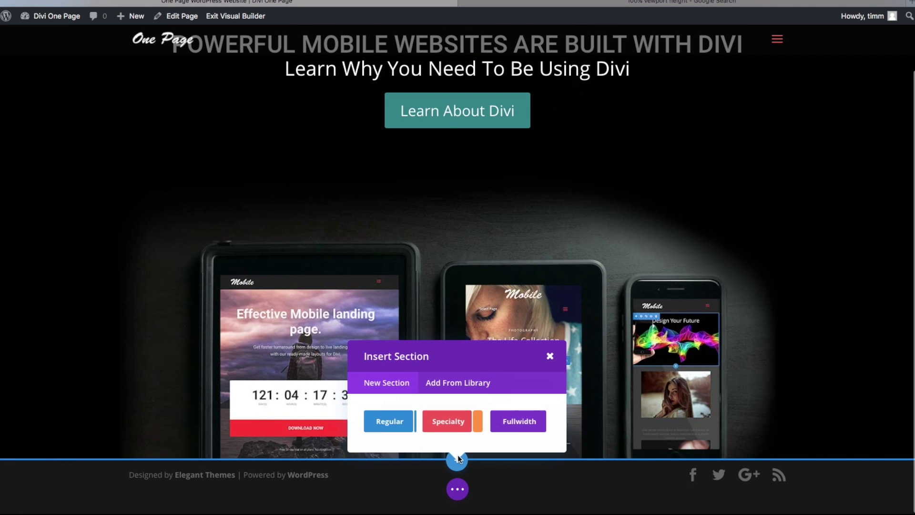
click(403, 423)
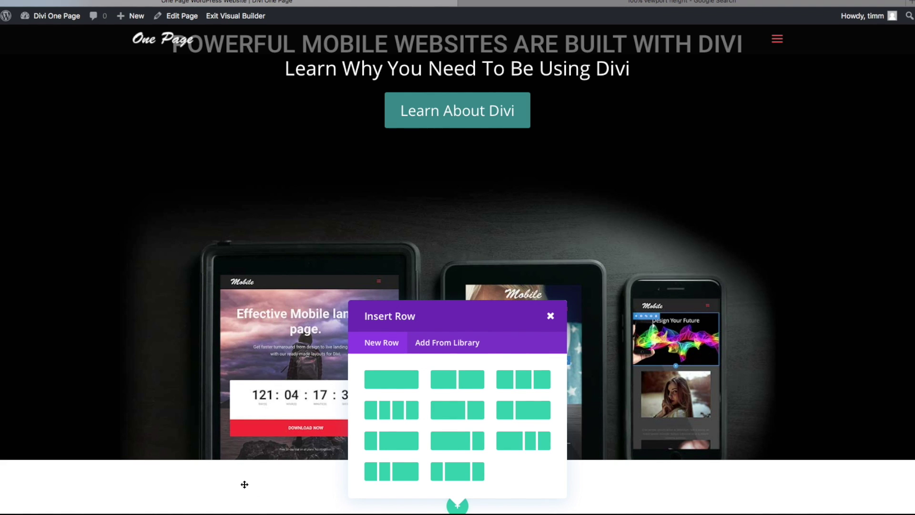
click(521, 410)
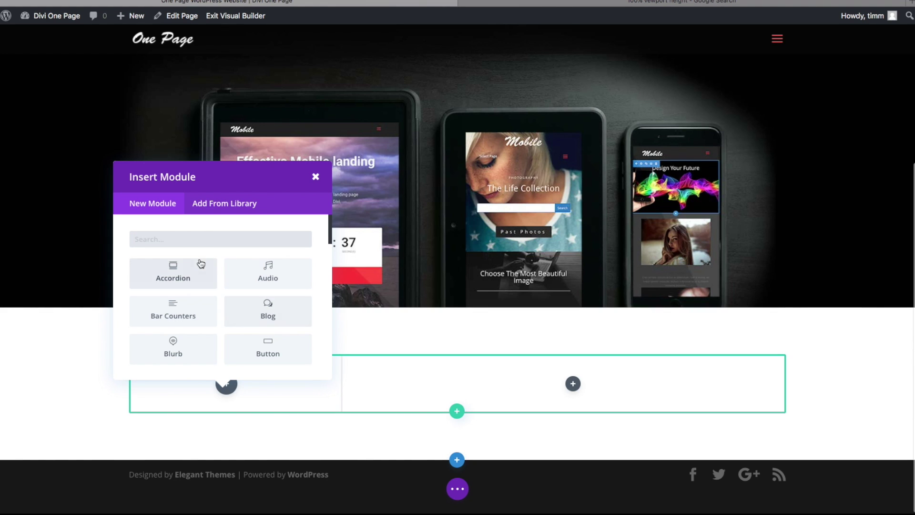
- Insert a Divider module in the new row's one-third column, keeping its default settings
click(199, 241)
text(divi)
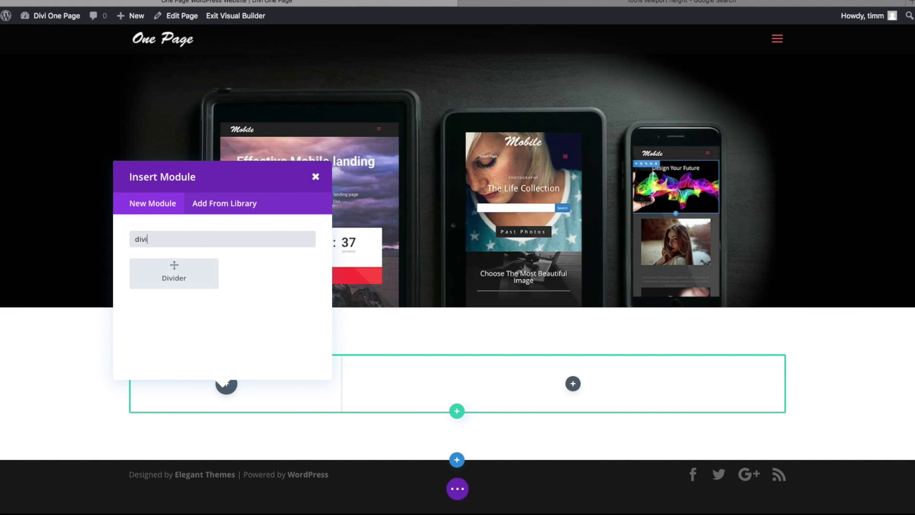
click(171, 273)
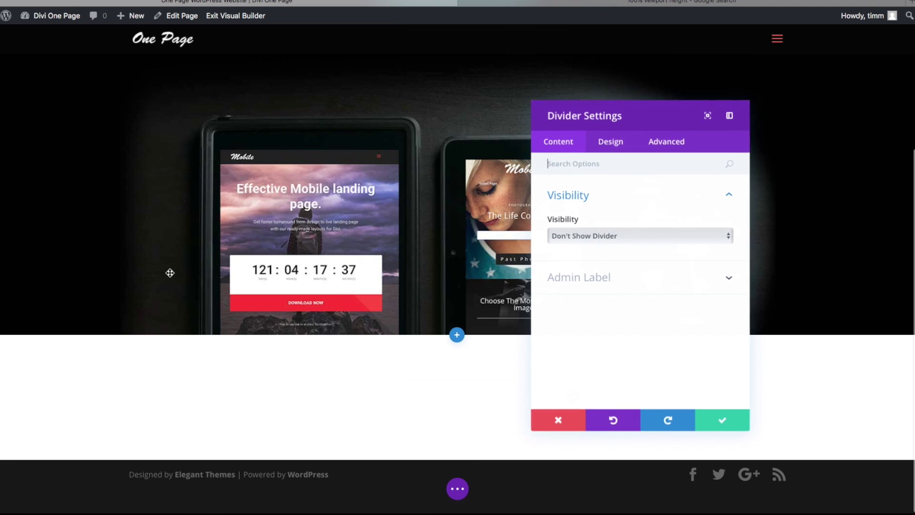
click(713, 416)
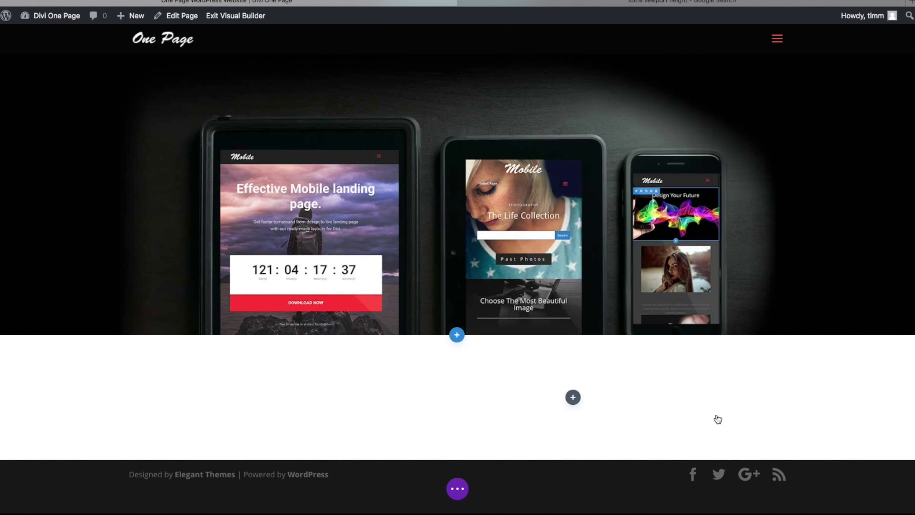
- Insert an empty Text module in the row's two-thirds column
click(573, 399)
text(tex)
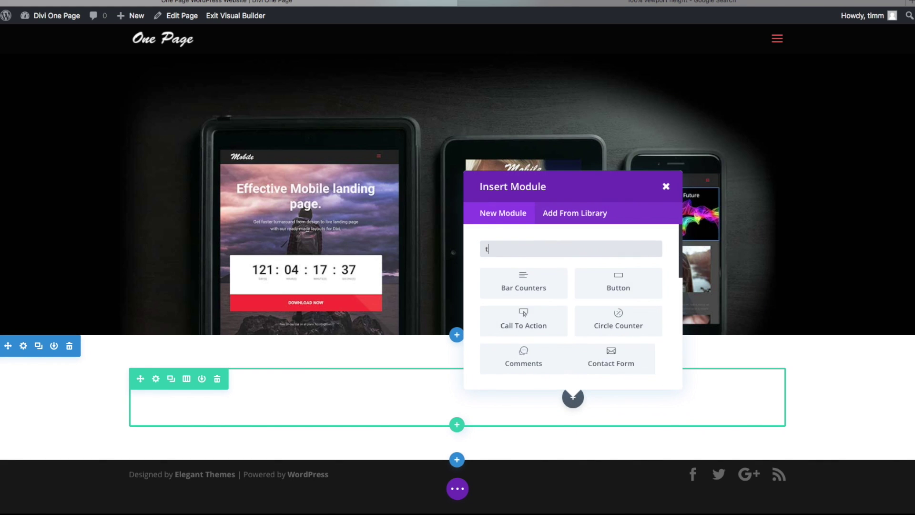
click(567, 276)
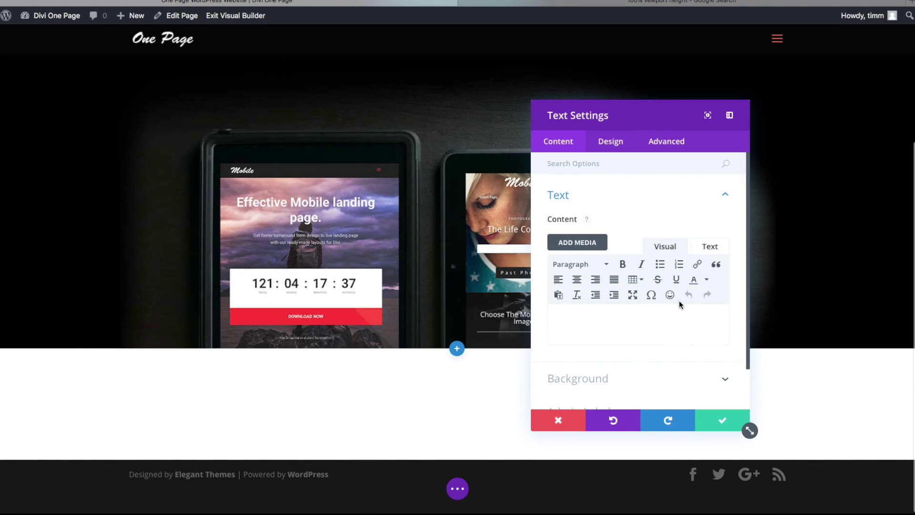
click(722, 420)
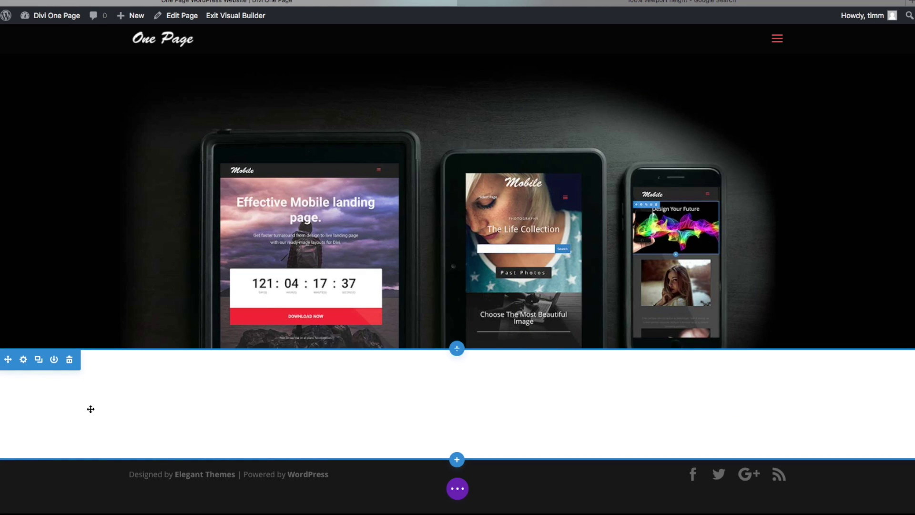
- Set the image iphone-new-bg-01.jpg from the media library as the new section's background
click(23, 361)
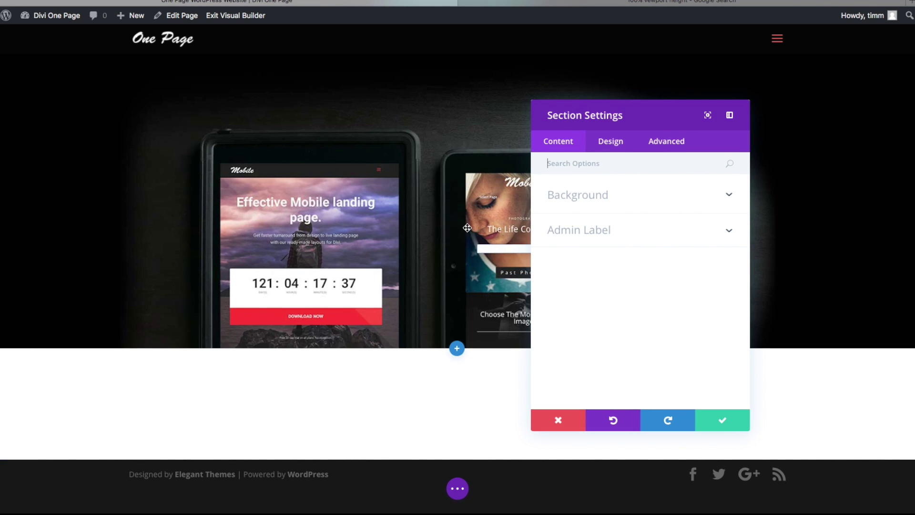
click(677, 209)
click(661, 224)
click(639, 299)
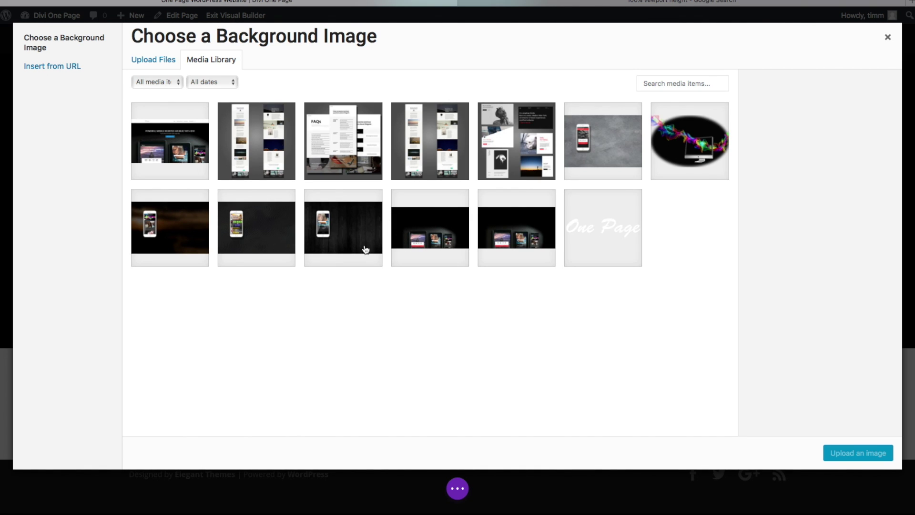
click(354, 228)
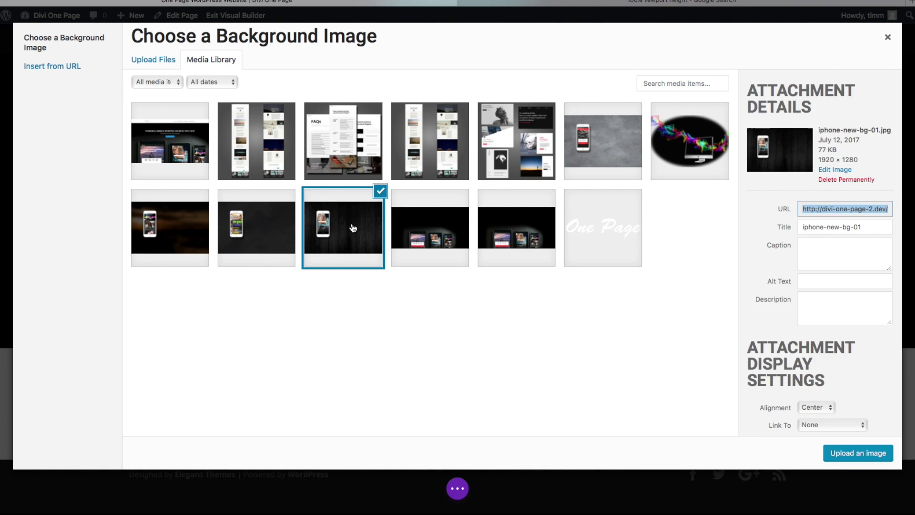
click(852, 459)
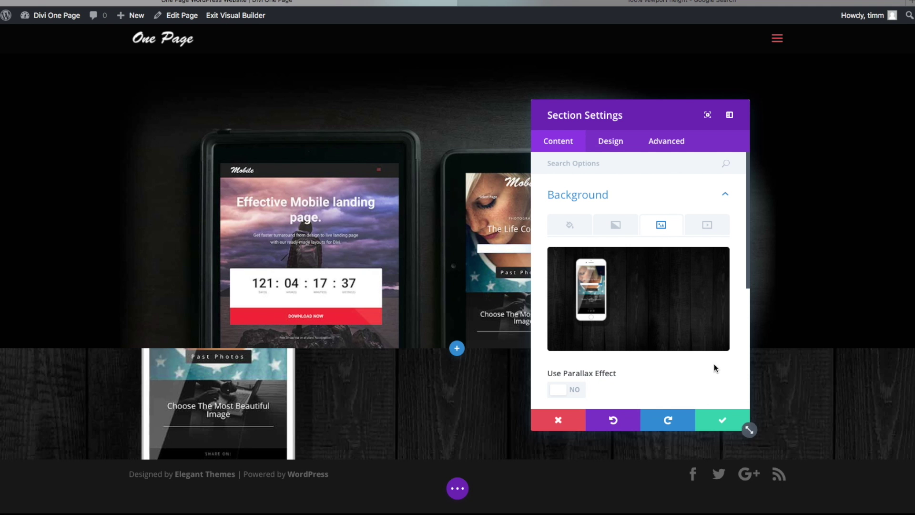
- Enable the parallax effect on the section's background image with the CSS method, and save the section settings
scroll(681, 359, down, 2)
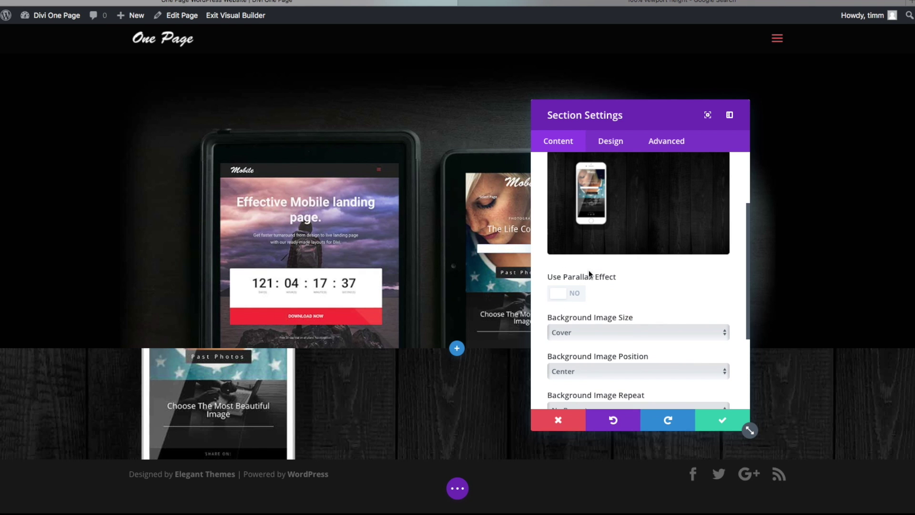
click(573, 295)
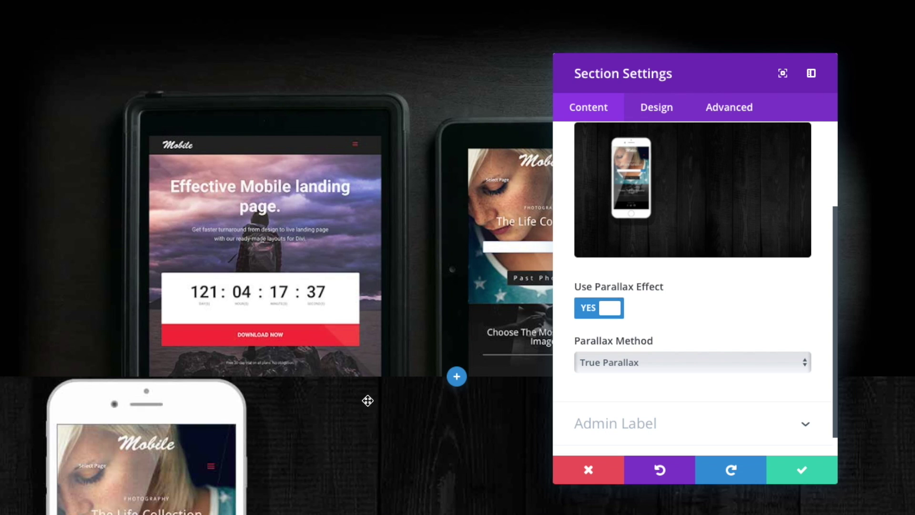
scroll(714, 286, up, 2)
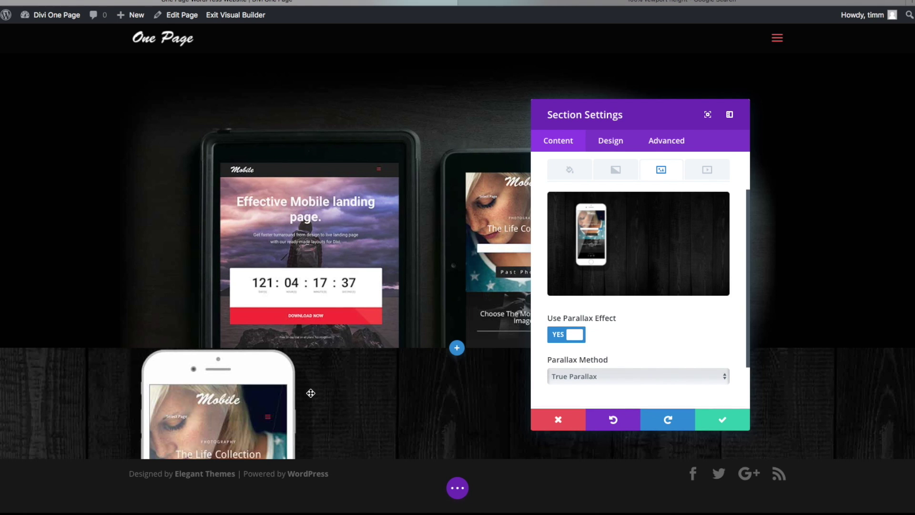
scroll(647, 317, down, 1)
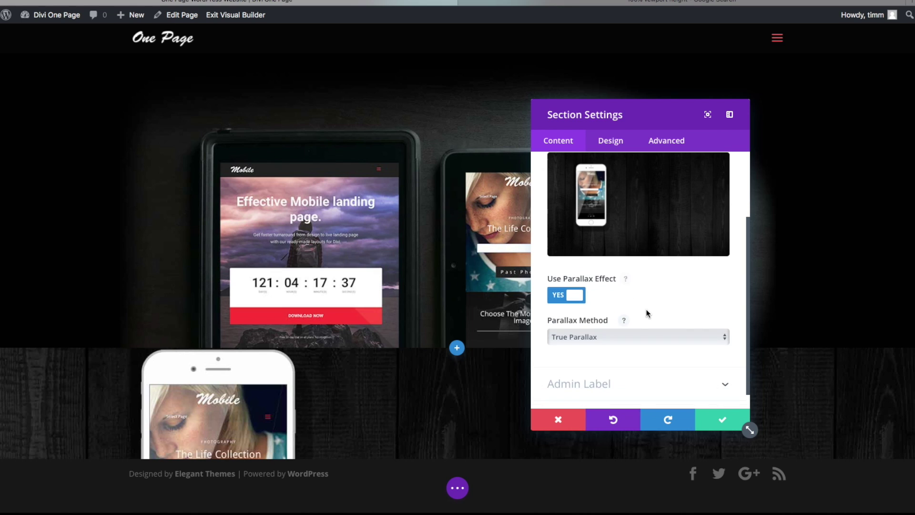
click(725, 338)
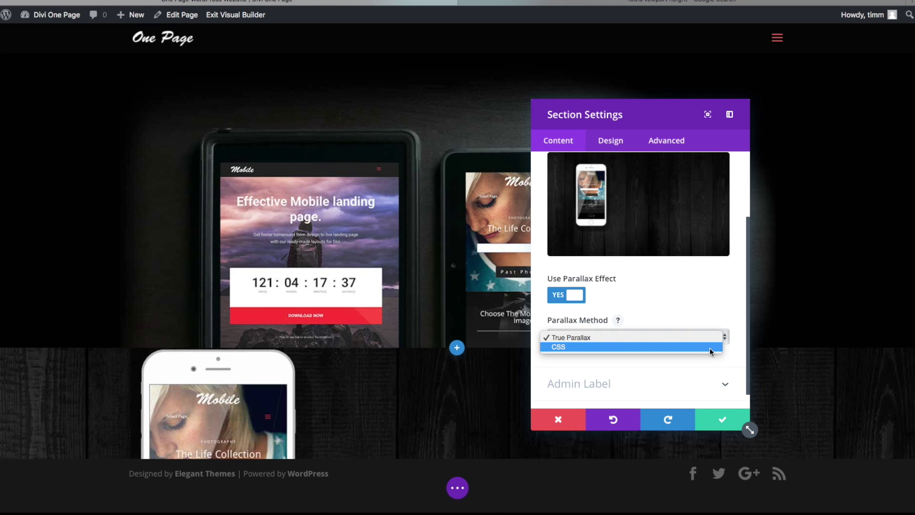
click(709, 347)
scroll(477, 379, up, 3)
scroll(378, 386, down, 3)
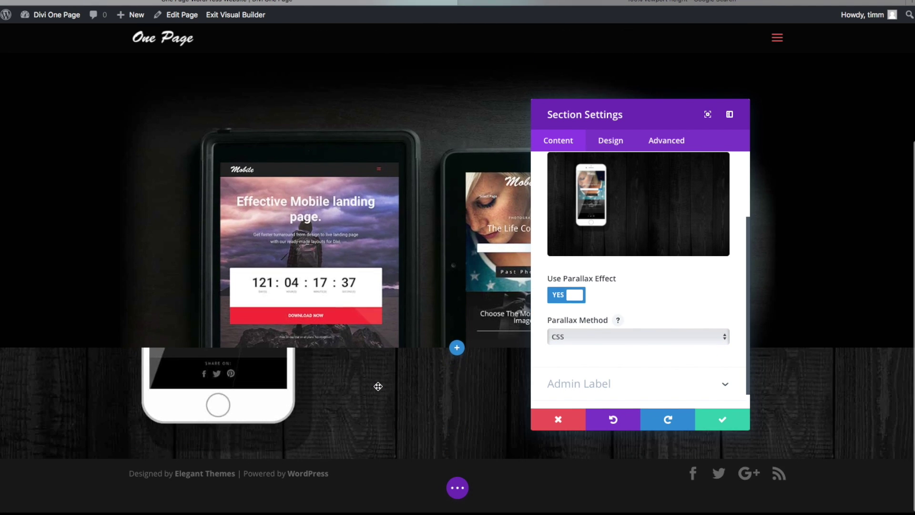
click(720, 422)
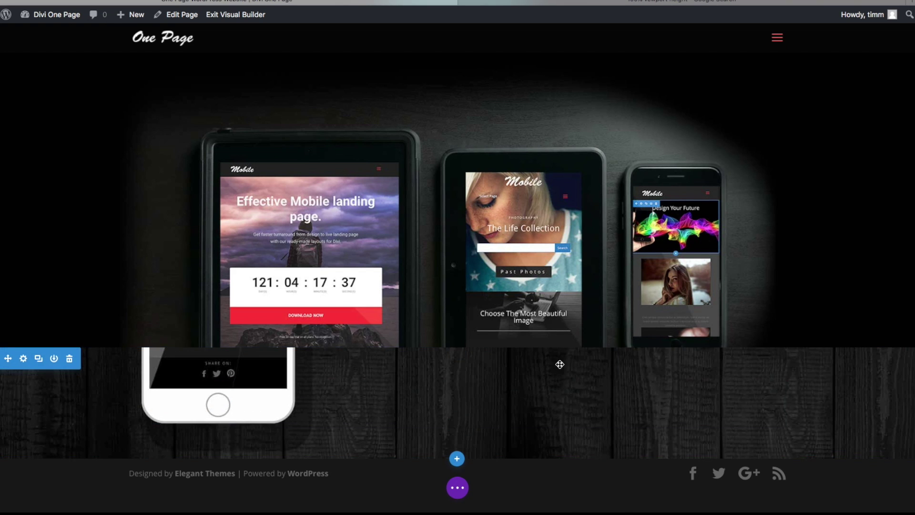
- Check the page's section, row and module structure in wireframe view, and return to desktop view
click(458, 487)
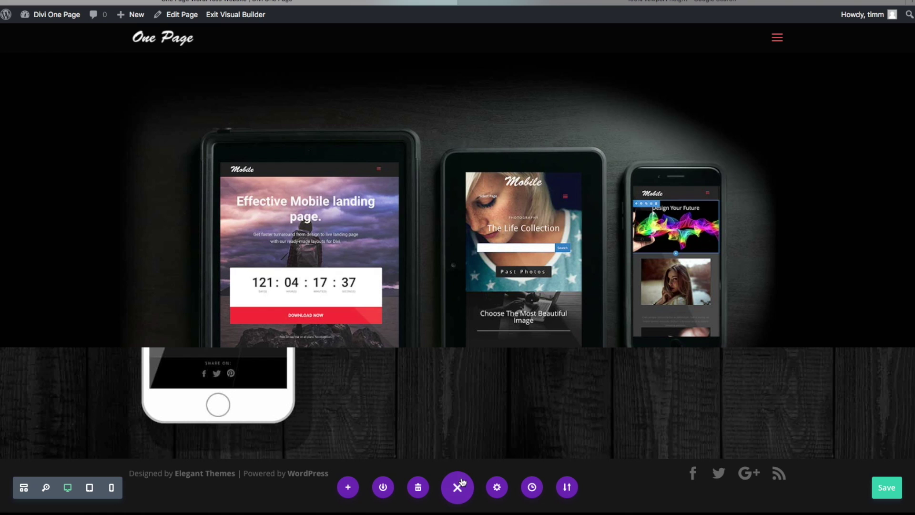
click(22, 490)
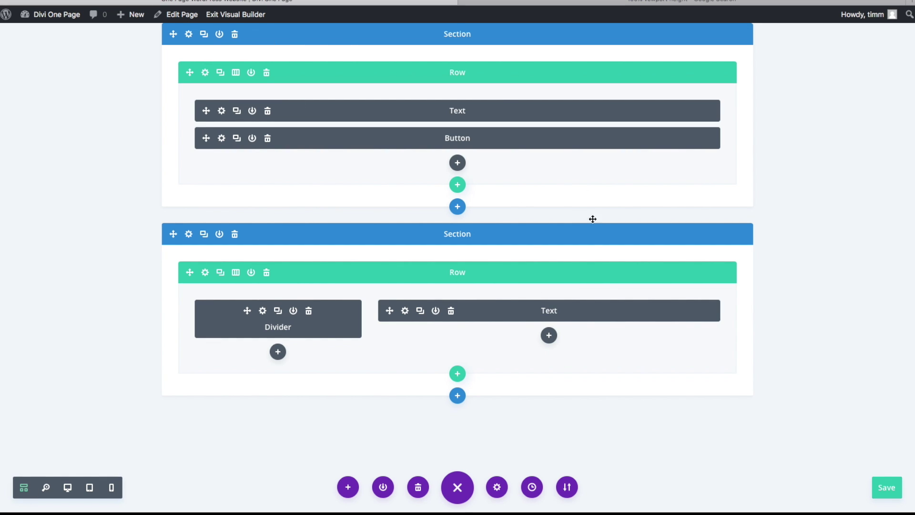
mouse_move(509, 306)
mouse_down()
mouse_move(553, 322)
mouse_move(494, 210)
mouse_move(505, 317)
mouse_up()
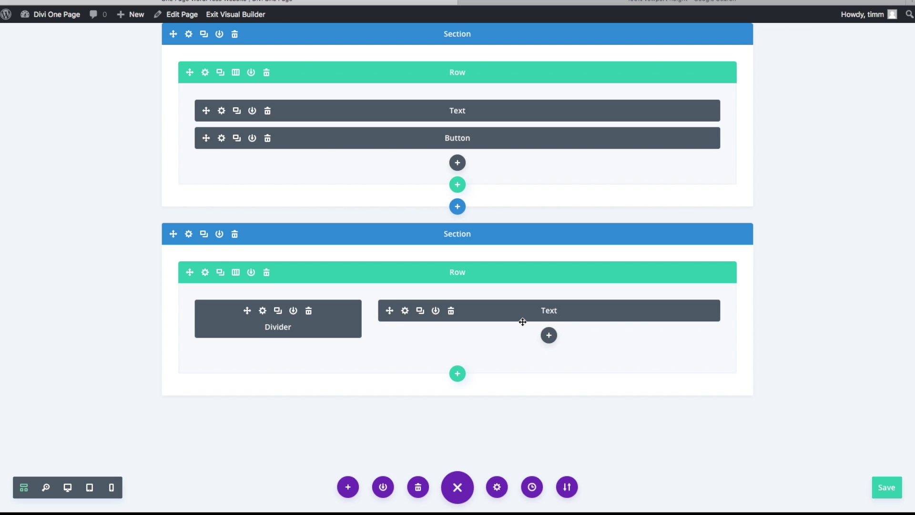
click(68, 487)
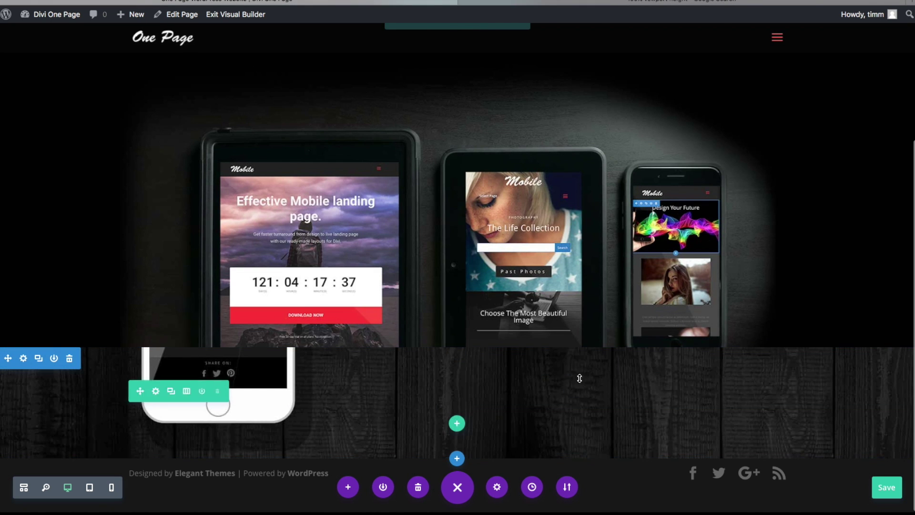
- Enter "Every Page Is Mobile Ready." in the new section's text module and format it as Heading 1
mouse_move(569, 377)
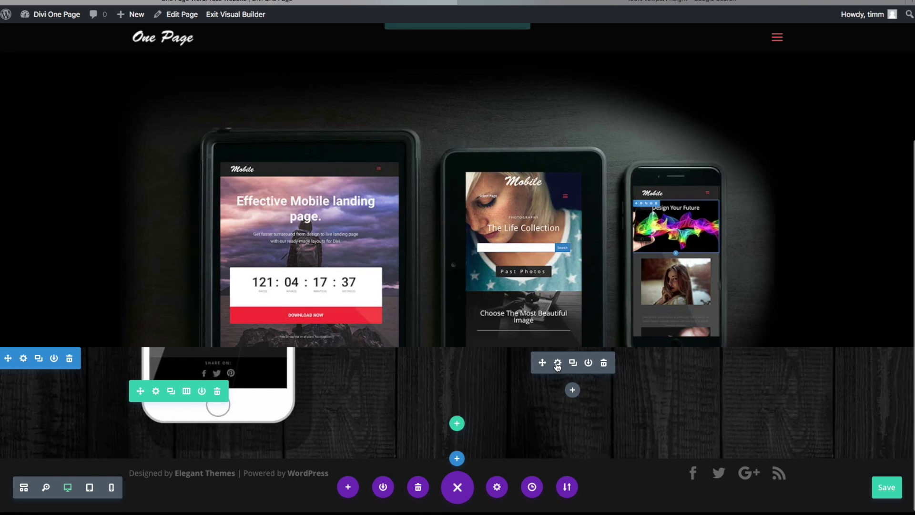
click(556, 362)
click(593, 320)
text(Every Page Is Mobile Ready.)
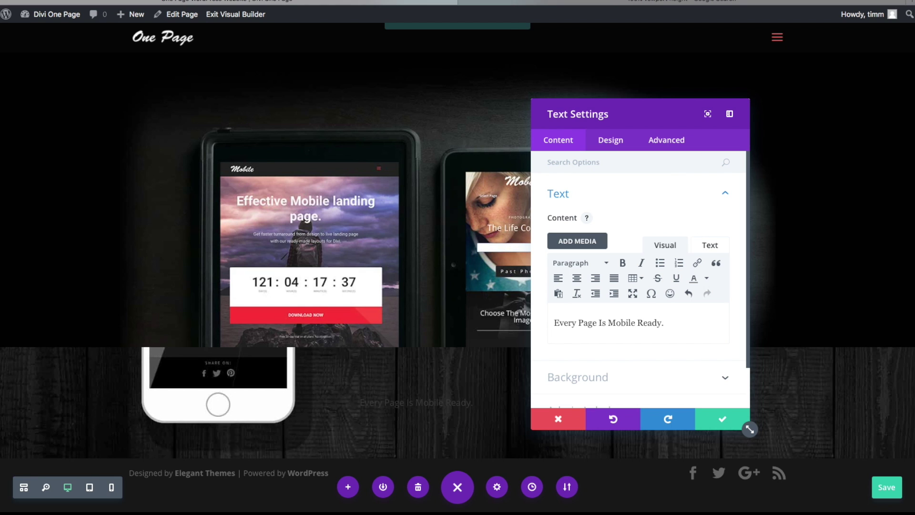
drag(667, 323, 548, 312)
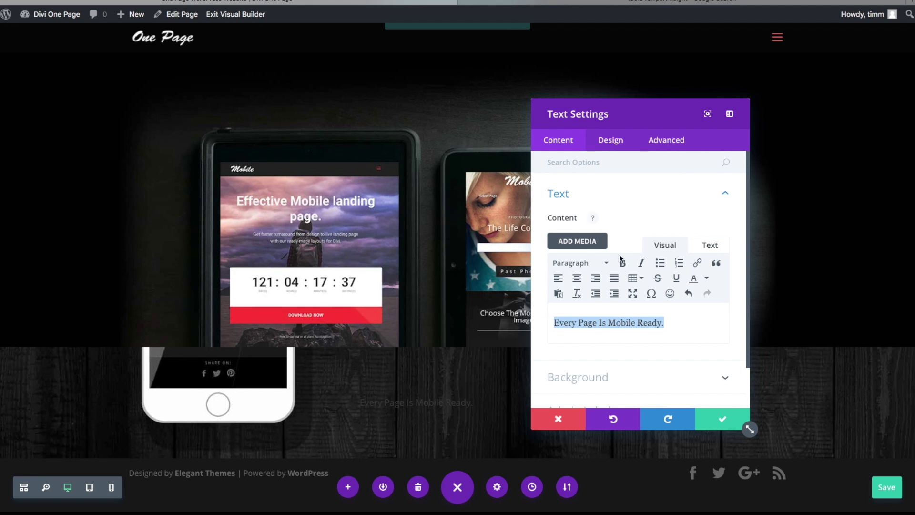
click(607, 264)
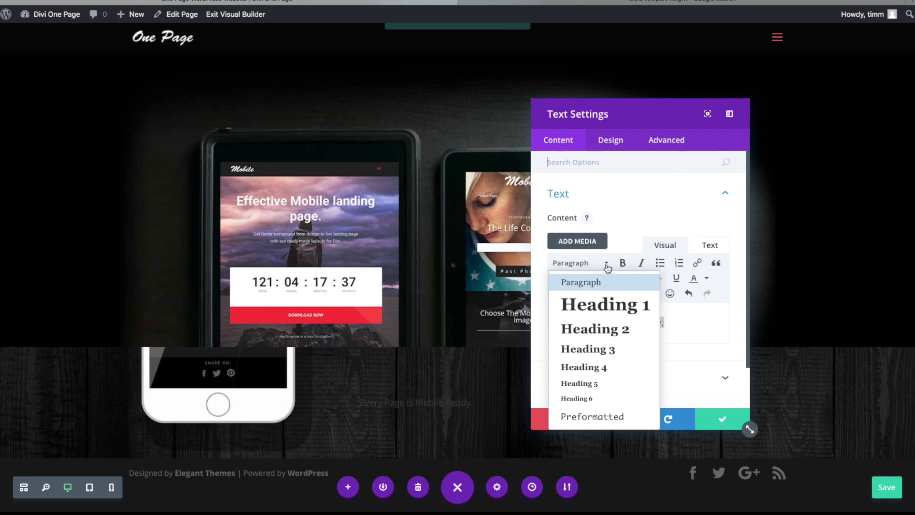
click(615, 305)
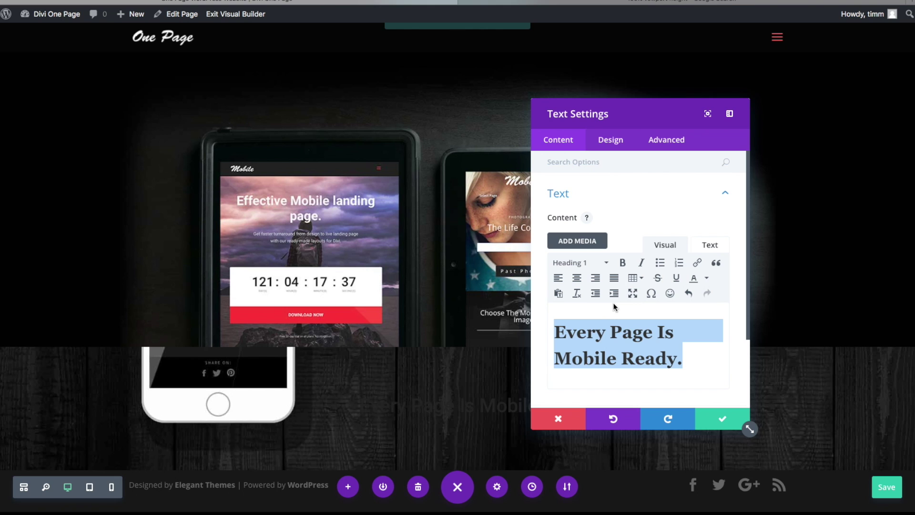
- Set the heading module's text color to Light and its text orientation to Center
click(610, 141)
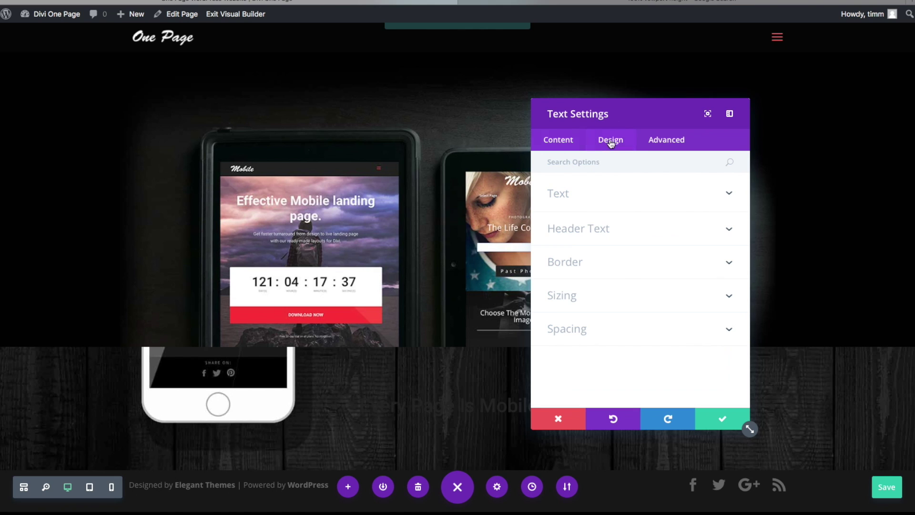
click(584, 197)
click(616, 231)
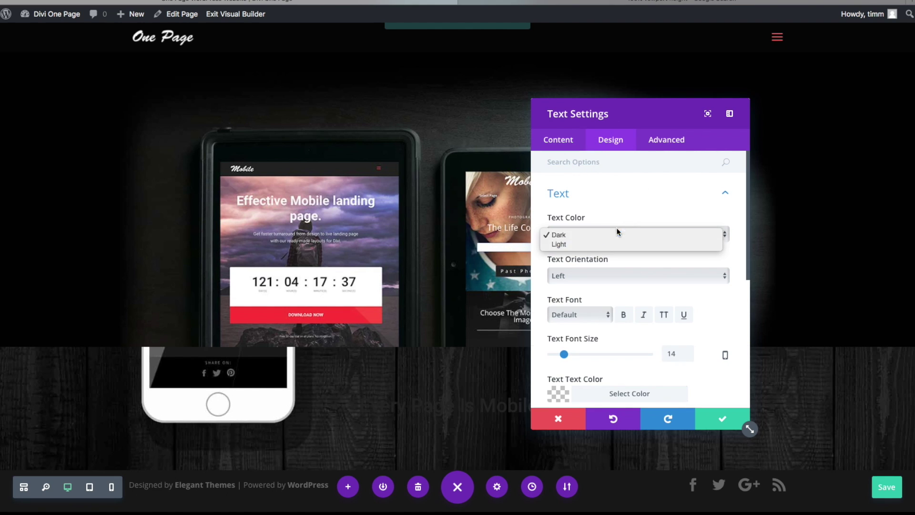
click(571, 244)
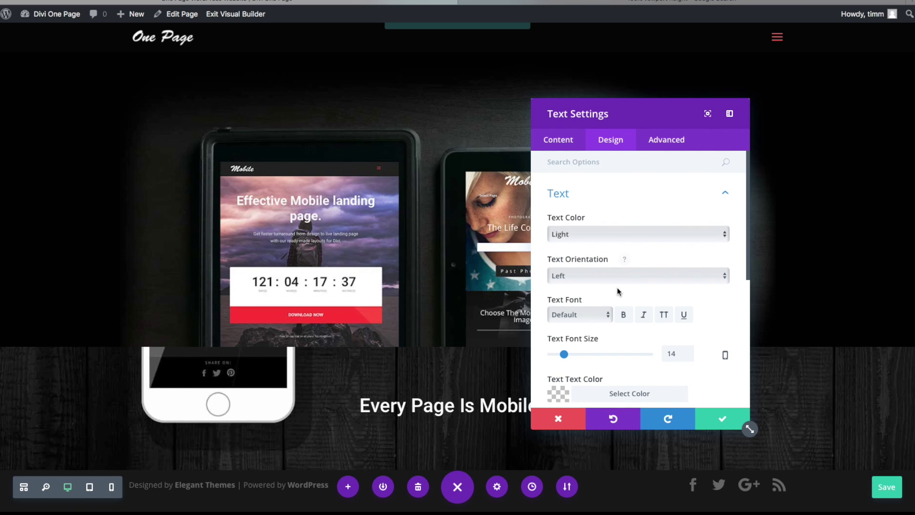
click(604, 275)
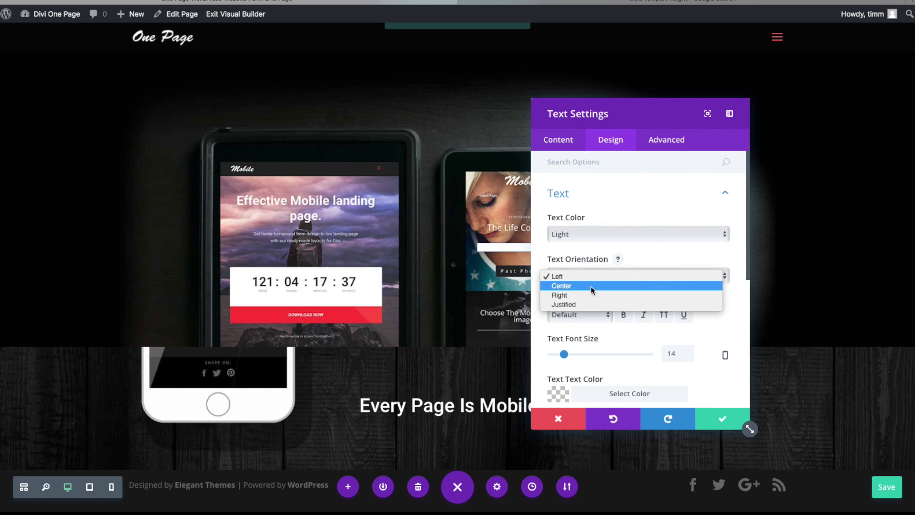
click(590, 286)
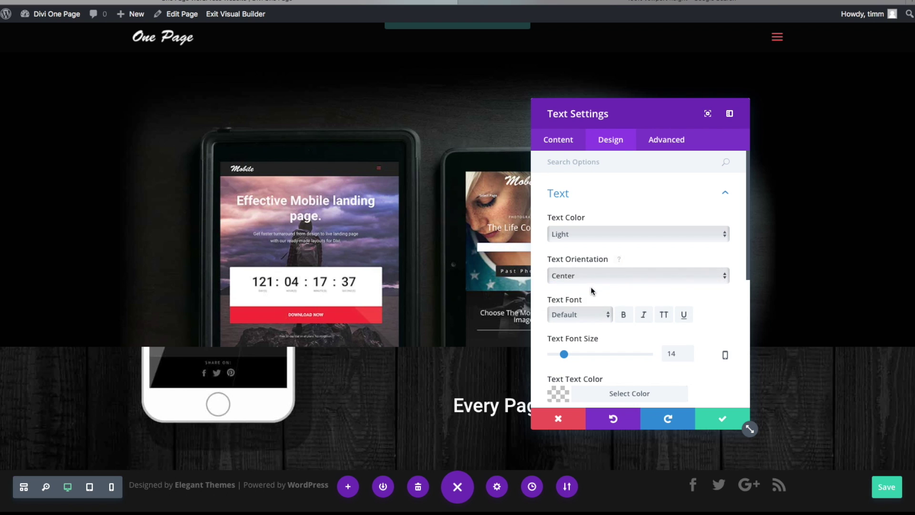
- Set the heading's header font size to 49px and save the text module settings
drag(628, 102, 223, 96)
scroll(265, 280, down, 3)
scroll(264, 274, up, 2)
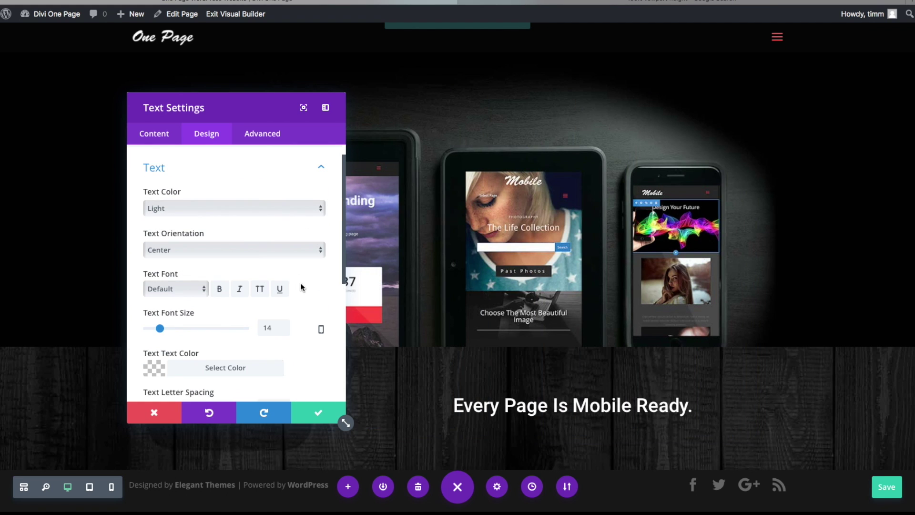
click(321, 168)
click(266, 228)
drag(181, 242, 197, 242)
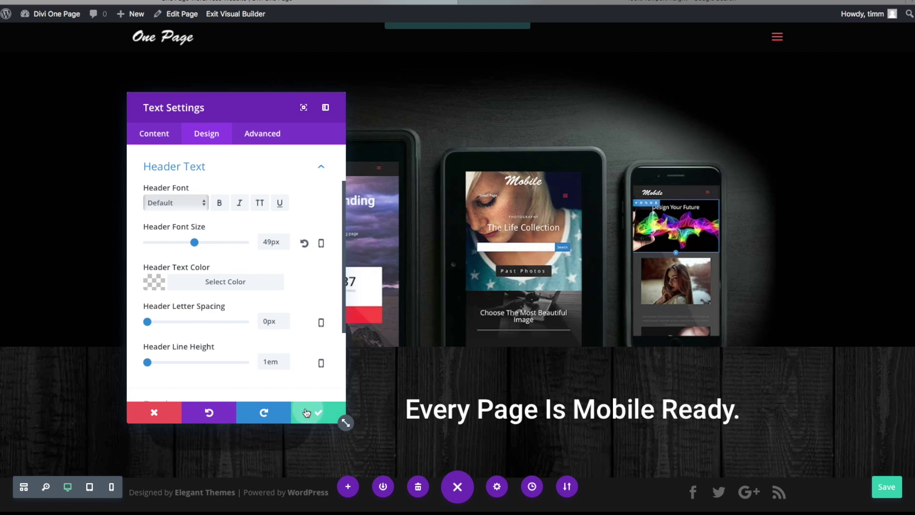
click(319, 412)
- Add a Blurb module below the heading, titled "Design Pages Quickly and Easily", with the content "With Divi Building pages is easy."
click(573, 409)
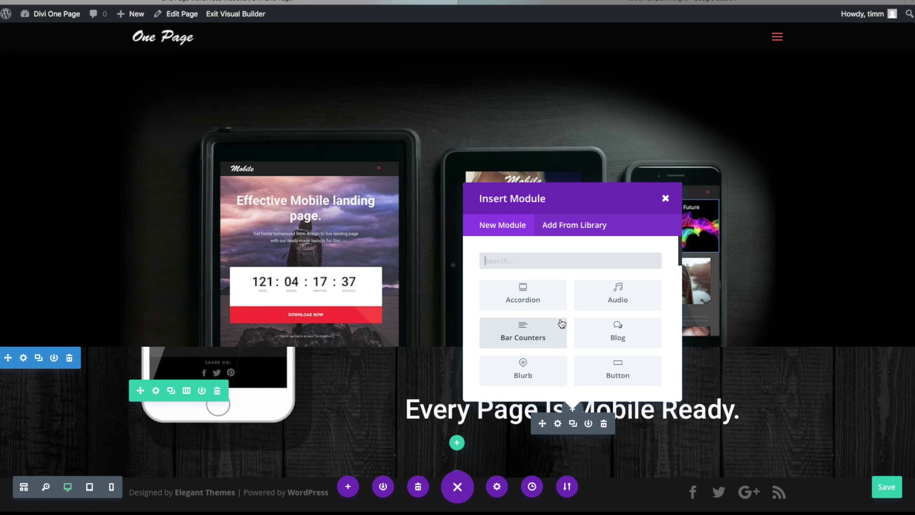
click(527, 372)
click(282, 233)
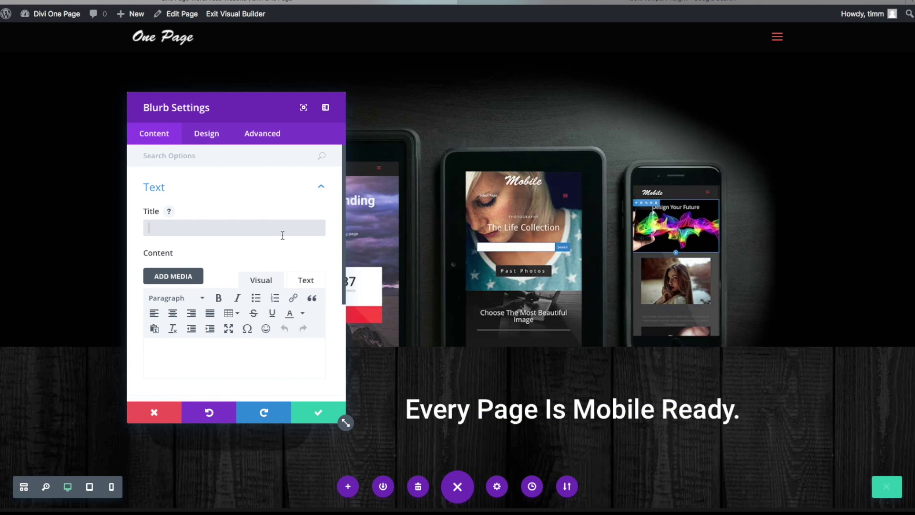
text(De)
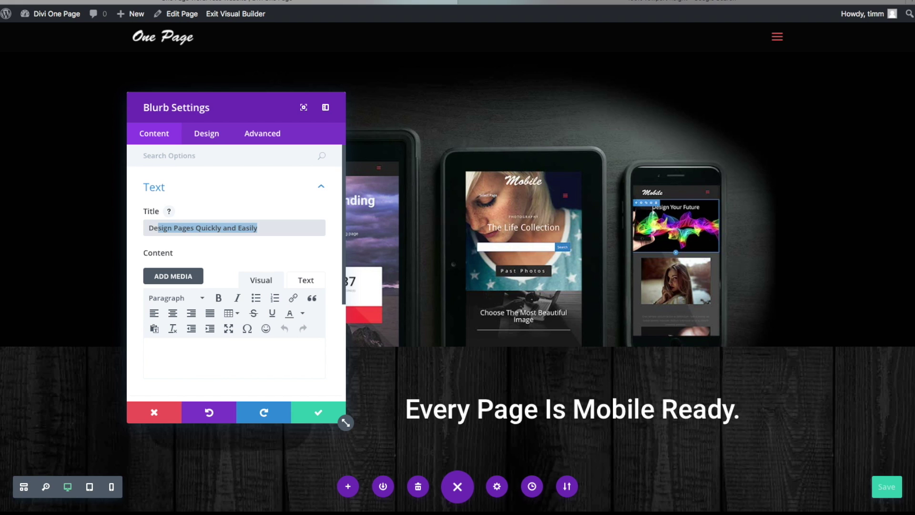
text(s)
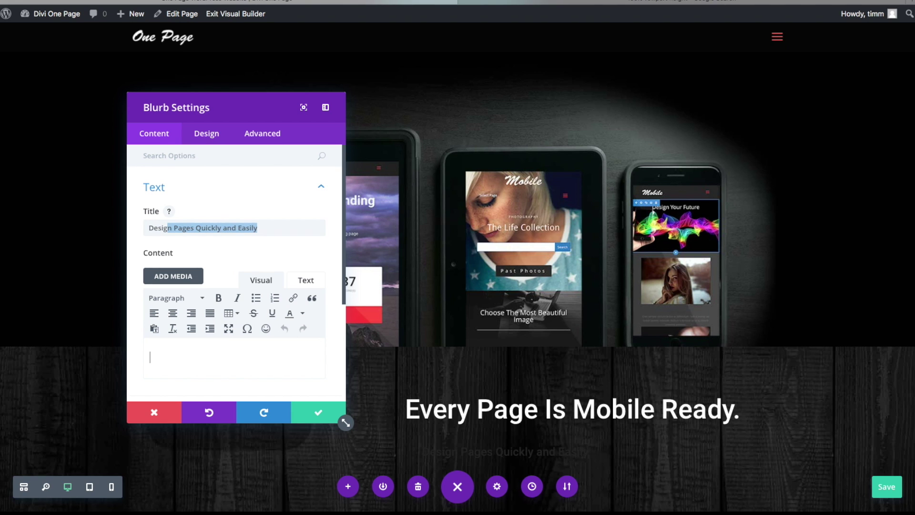
text(With Divi Bu)
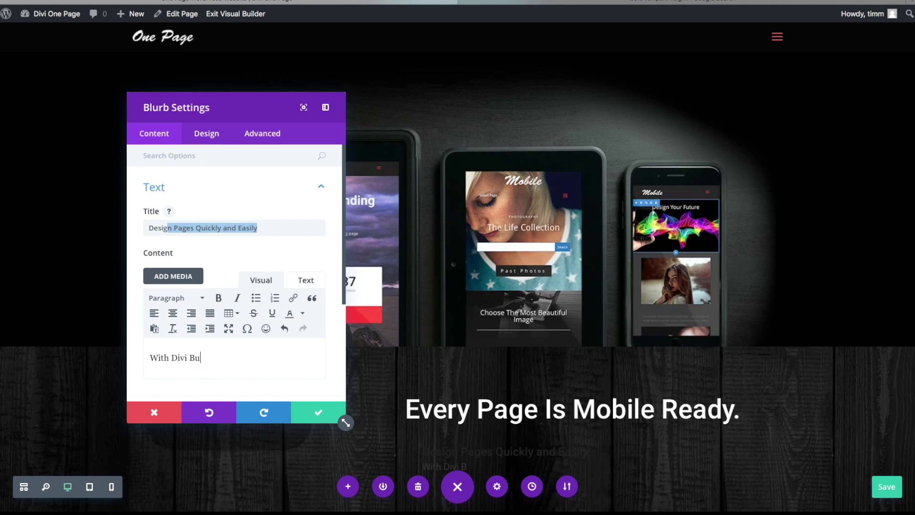
text(ilding pages is easy.)
- Enable the icon option for the blurb and choose the pencil-in-a-square icon
scroll(234, 207, down, 5)
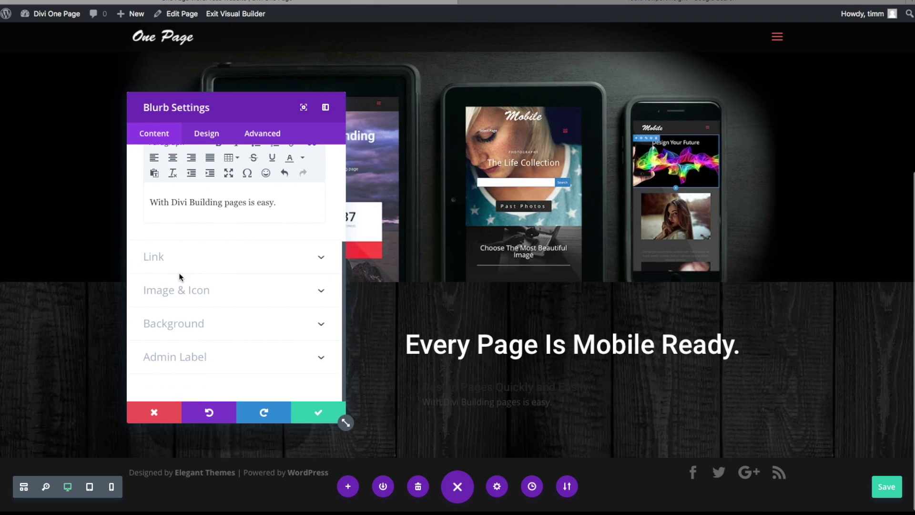
click(229, 292)
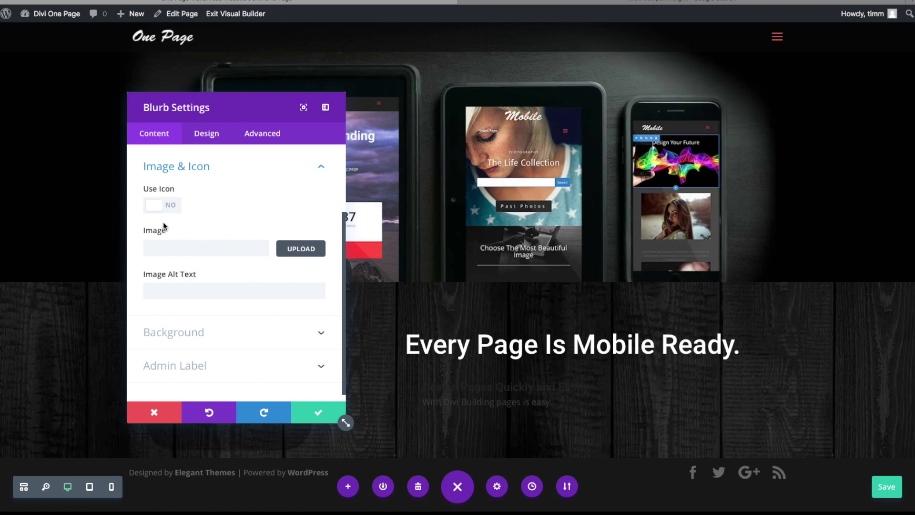
click(170, 210)
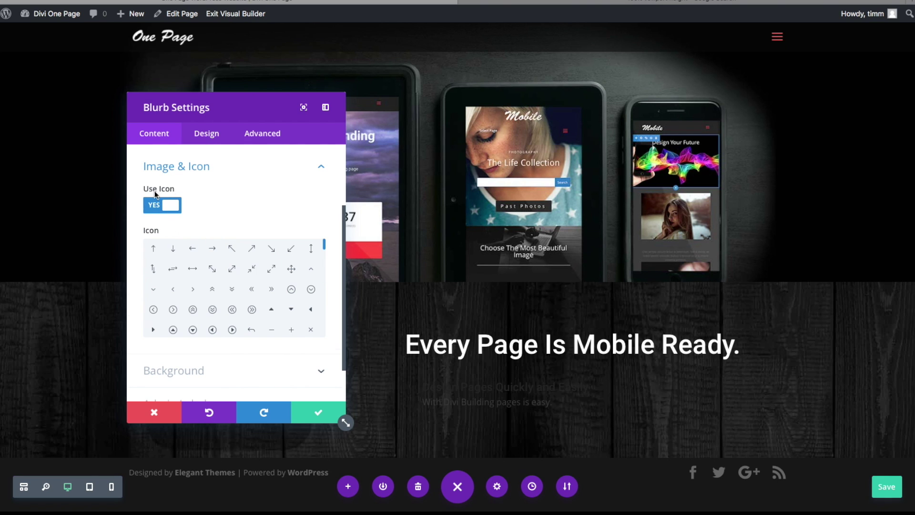
scroll(249, 295, down, 3)
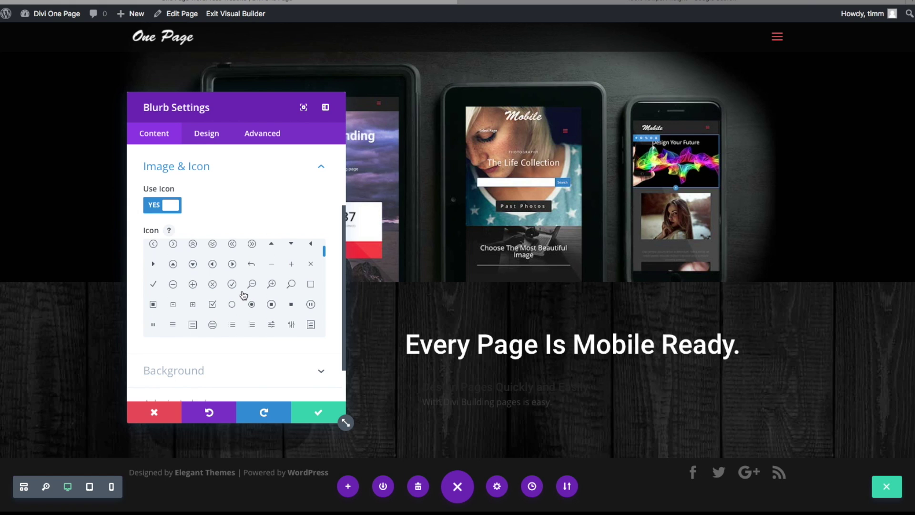
scroll(244, 294, down, 2)
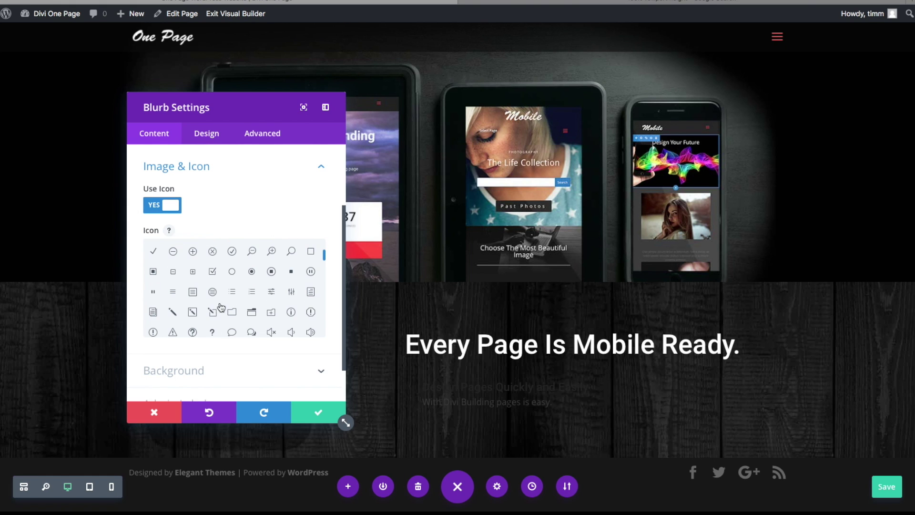
click(193, 313)
scroll(175, 183, down, 1)
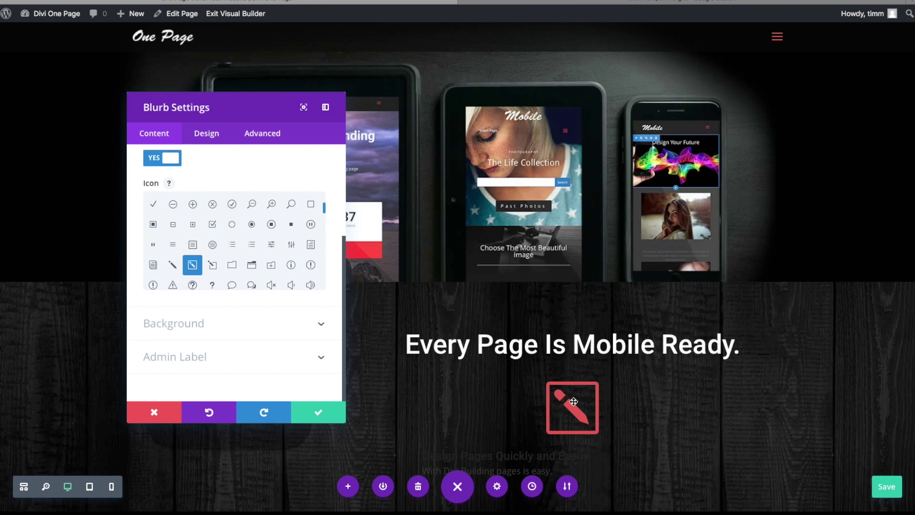
- Set the blurb's icon color to the teal preset #338289
click(215, 135)
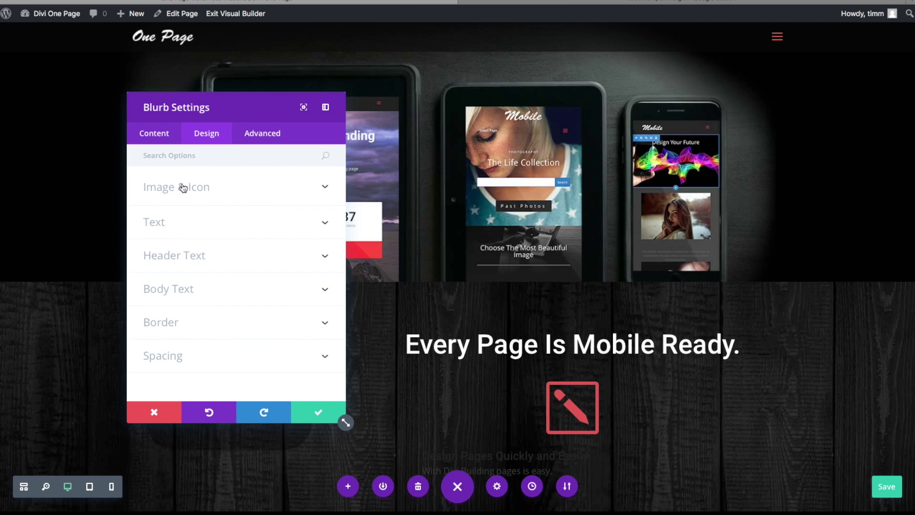
click(199, 190)
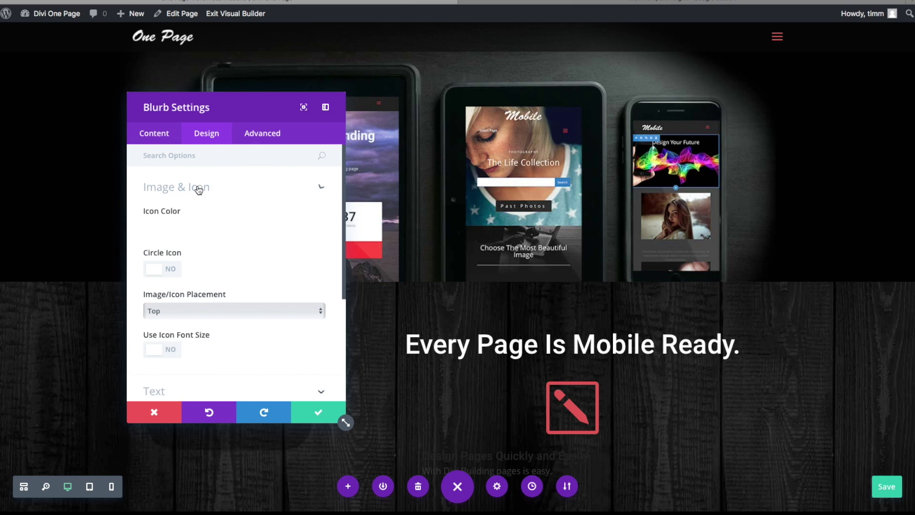
click(162, 228)
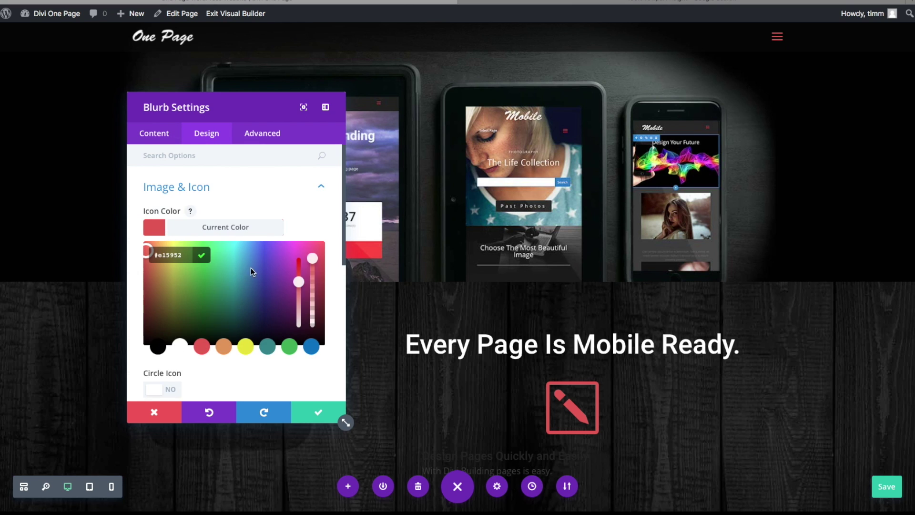
click(268, 348)
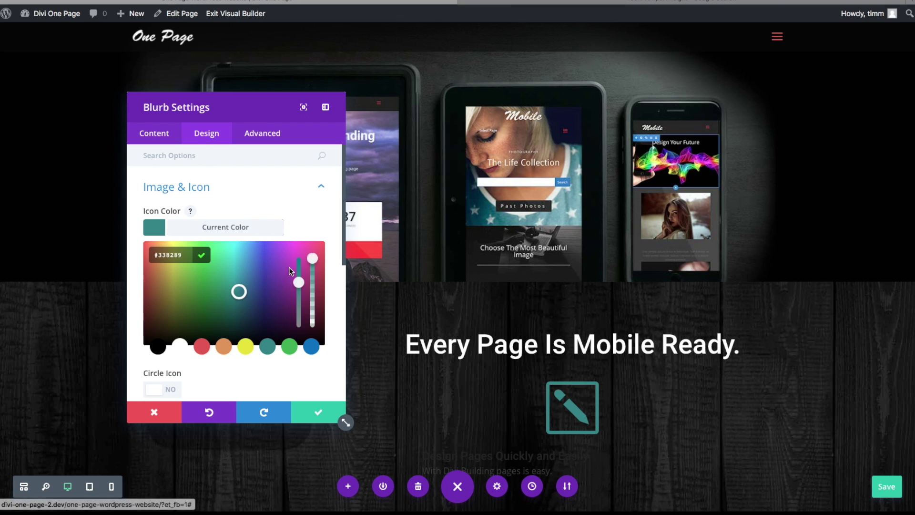
- Enable the circle behind the blurb's icon, color the circle teal #338289, and make the icon itself white
scroll(236, 319, down, 3)
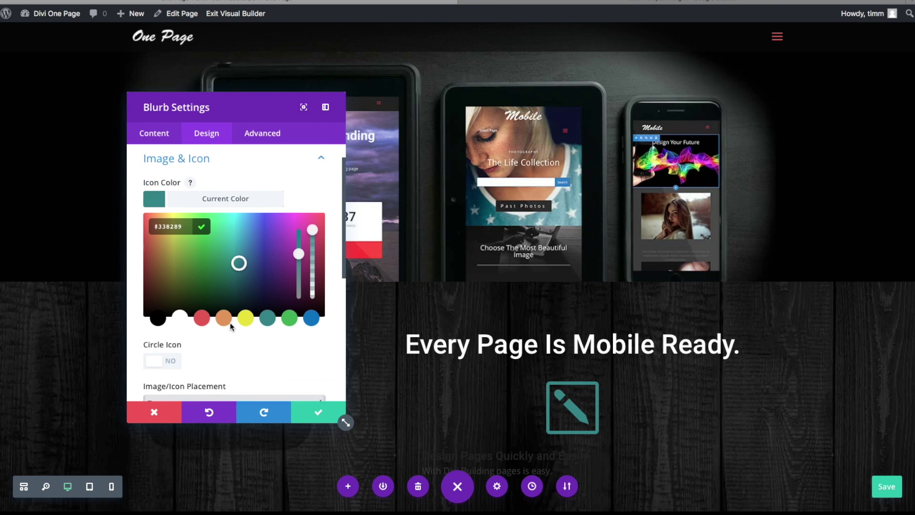
click(172, 298)
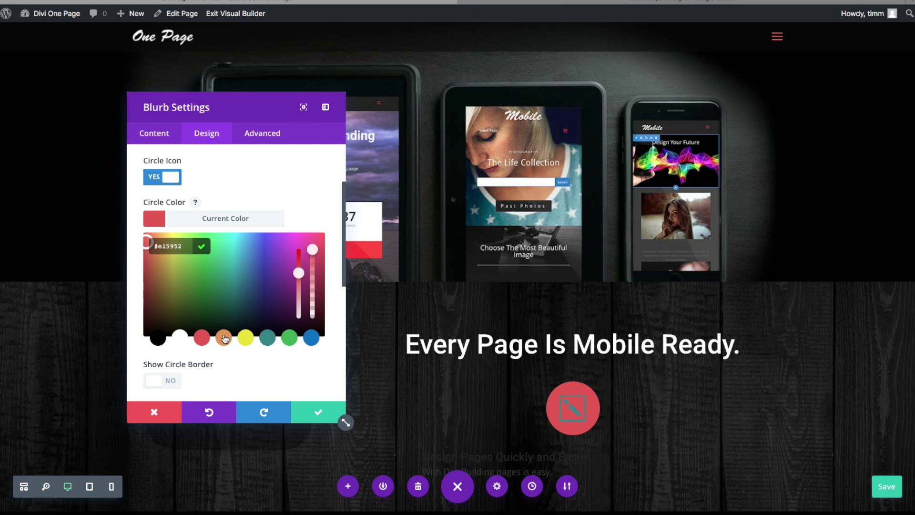
click(202, 340)
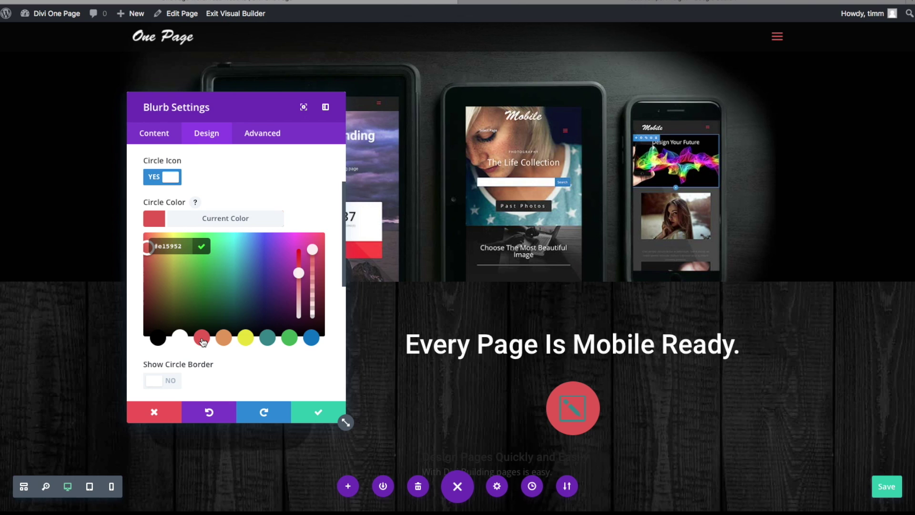
click(269, 339)
scroll(176, 237, up, 3)
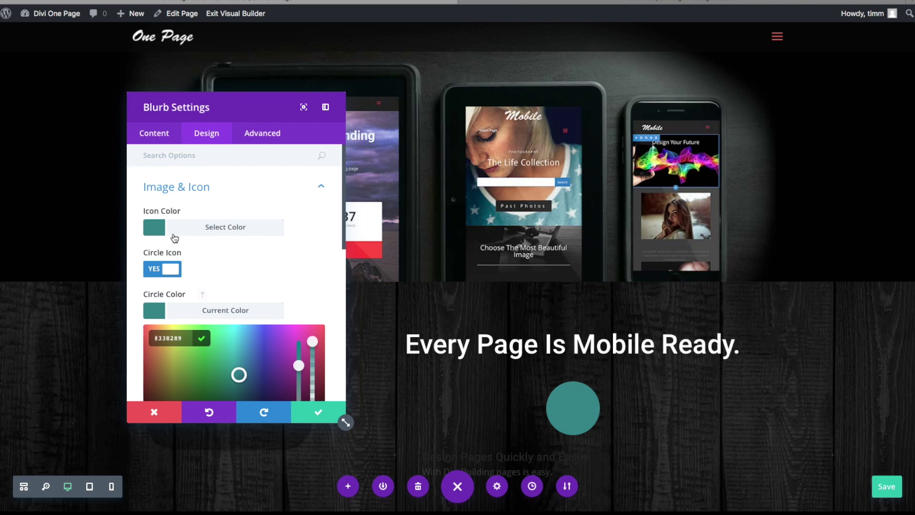
click(162, 232)
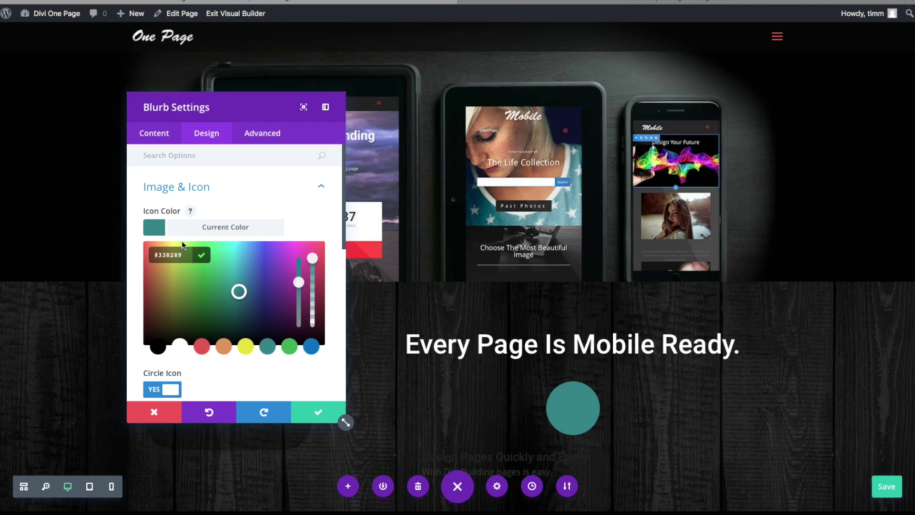
click(182, 347)
- Place the blurb's icon to the left of the text and enable a custom icon font size of 30px
scroll(215, 304, down, 5)
click(301, 297)
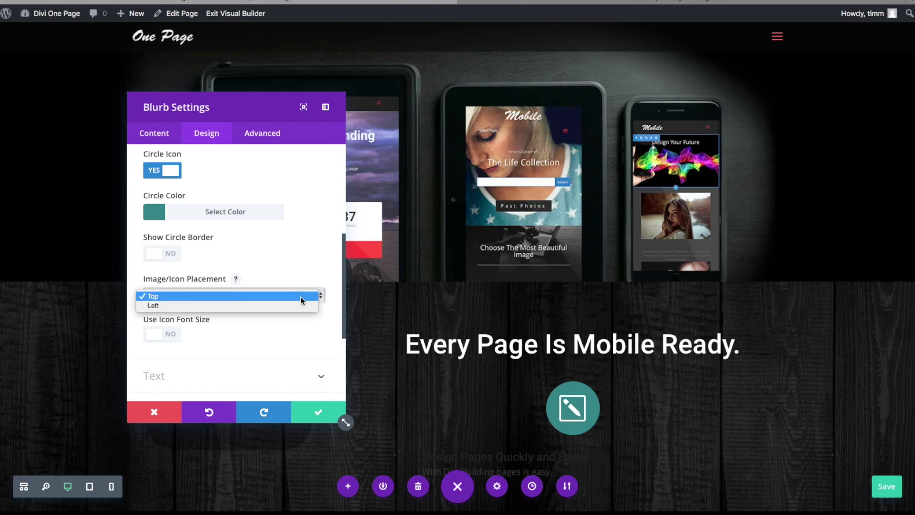
click(221, 305)
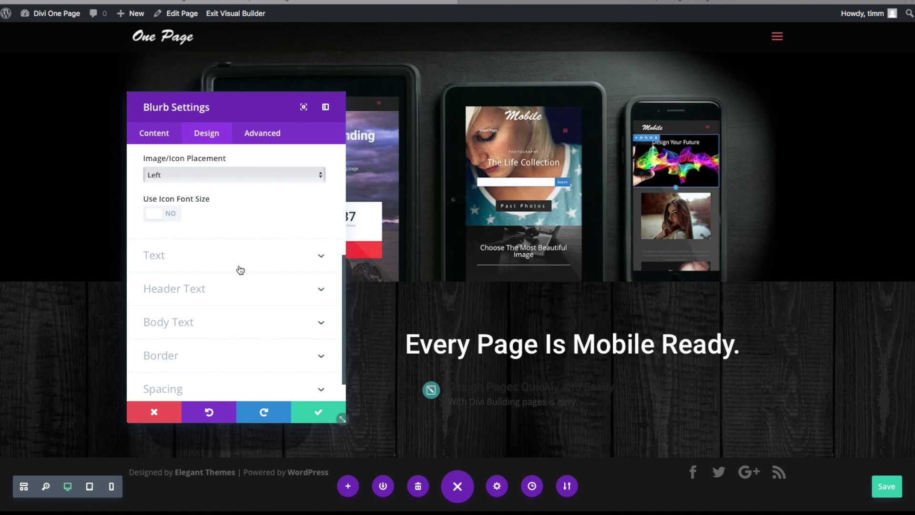
click(180, 213)
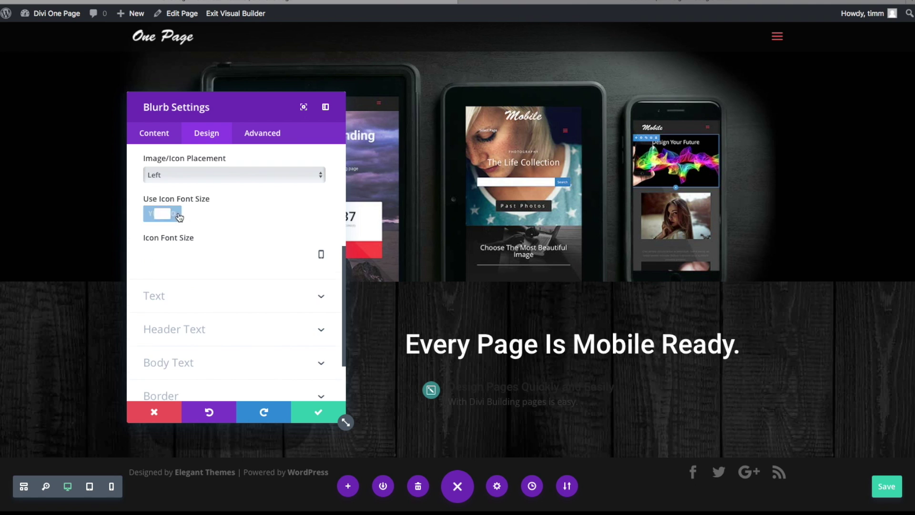
drag(228, 258, 172, 260)
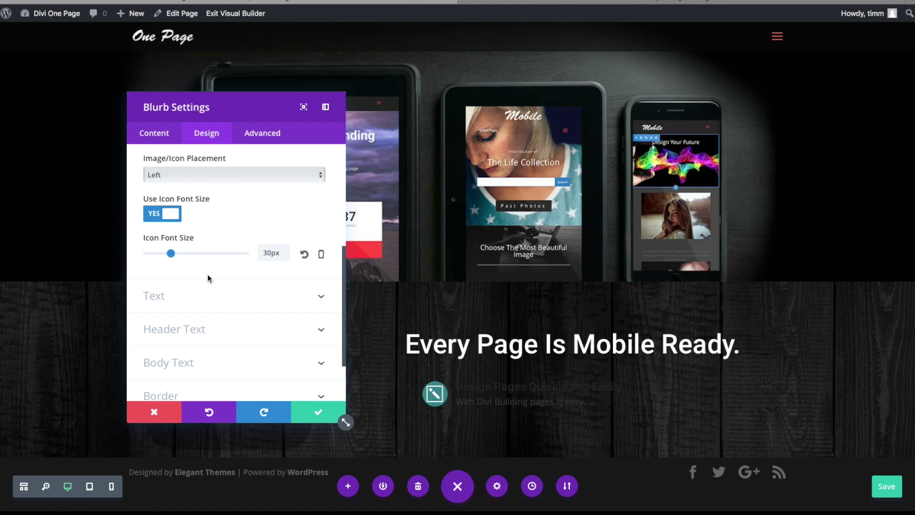
- Set the blurb's text color to Light
click(203, 298)
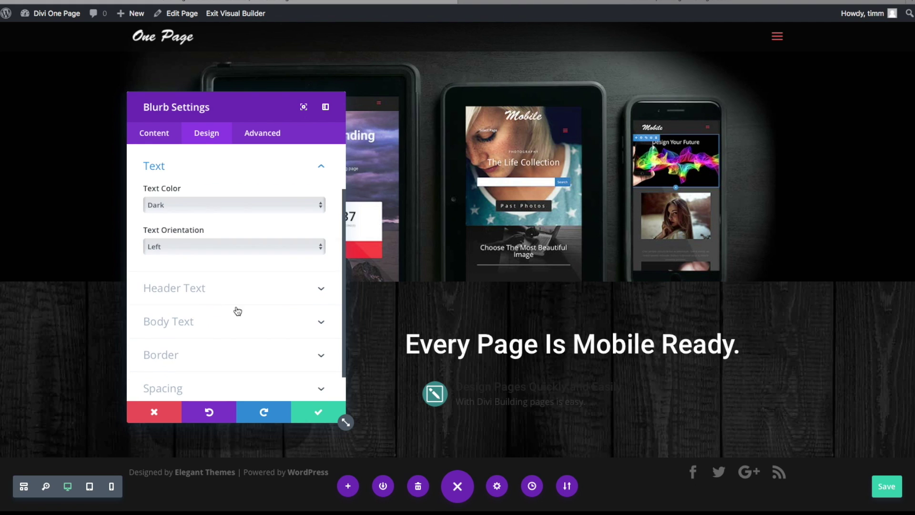
click(217, 204)
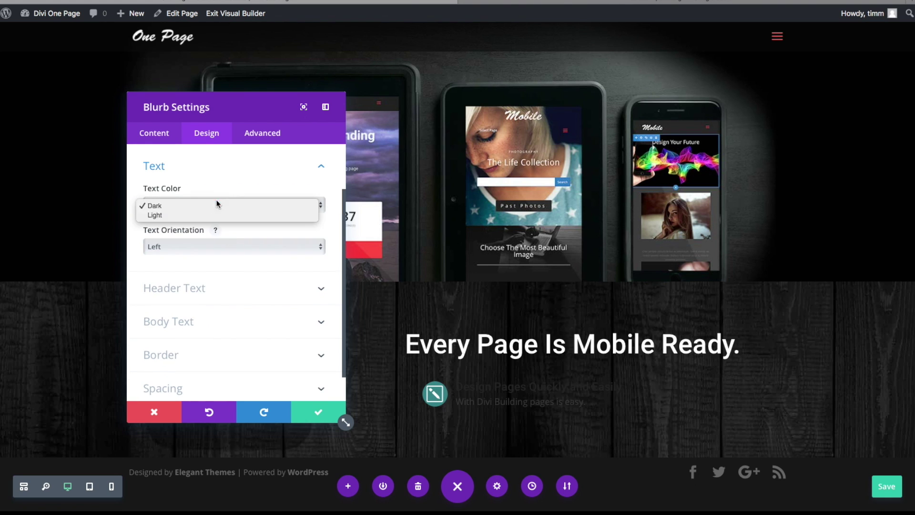
click(182, 214)
- Color the blurb's header text teal #338289 and increase its font size to 37px
click(210, 288)
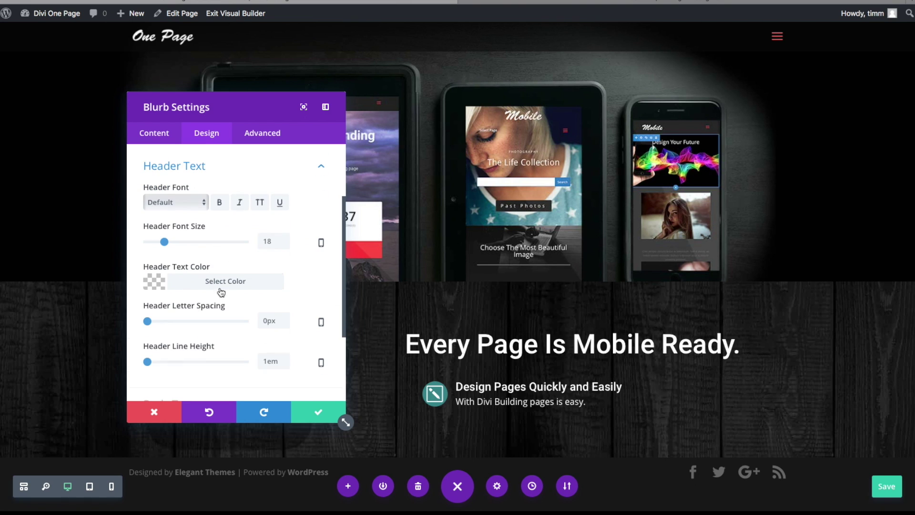
click(162, 286)
scroll(239, 323, down, 2)
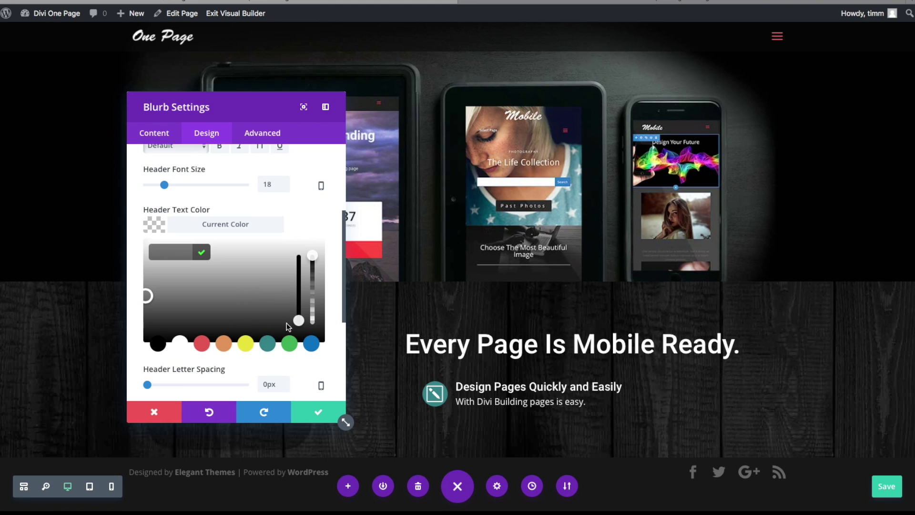
click(270, 345)
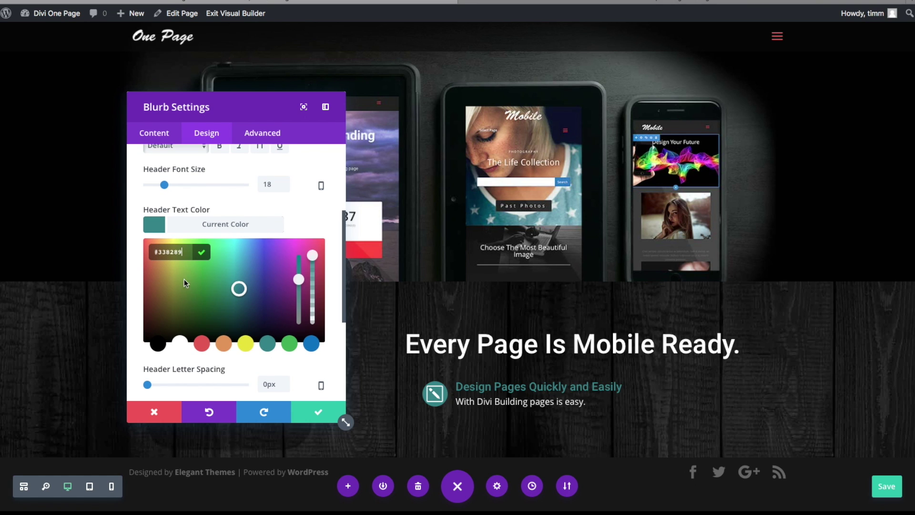
drag(164, 184, 183, 190)
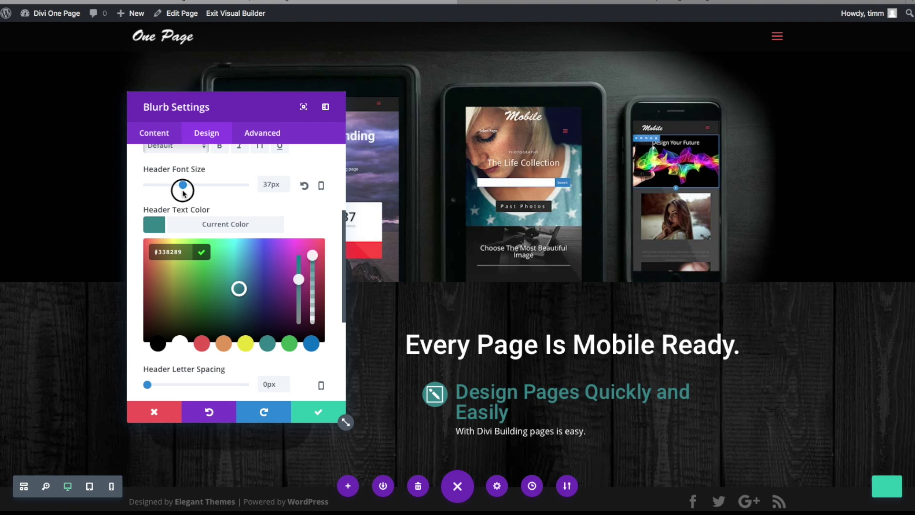
- Increase the blurb's body text font size to 26px and save the blurb settings
scroll(228, 309, down, 3)
scroll(228, 309, up, 5)
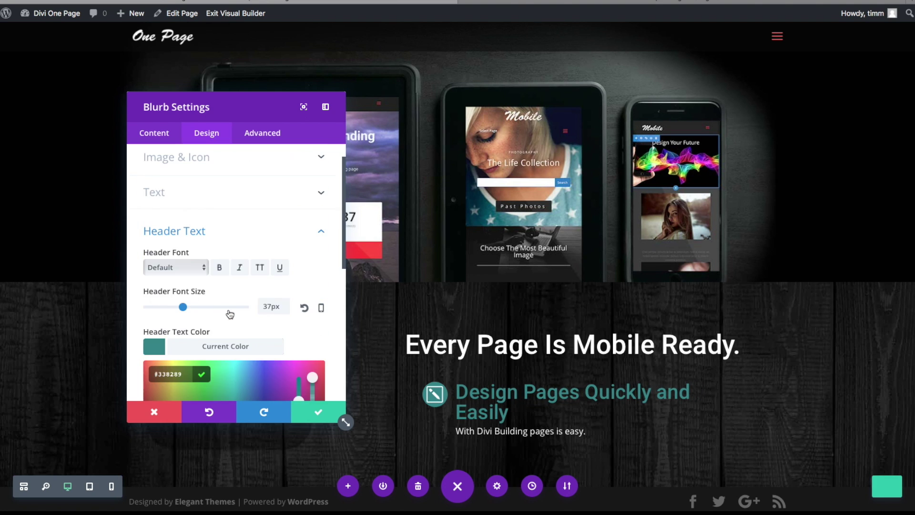
click(184, 197)
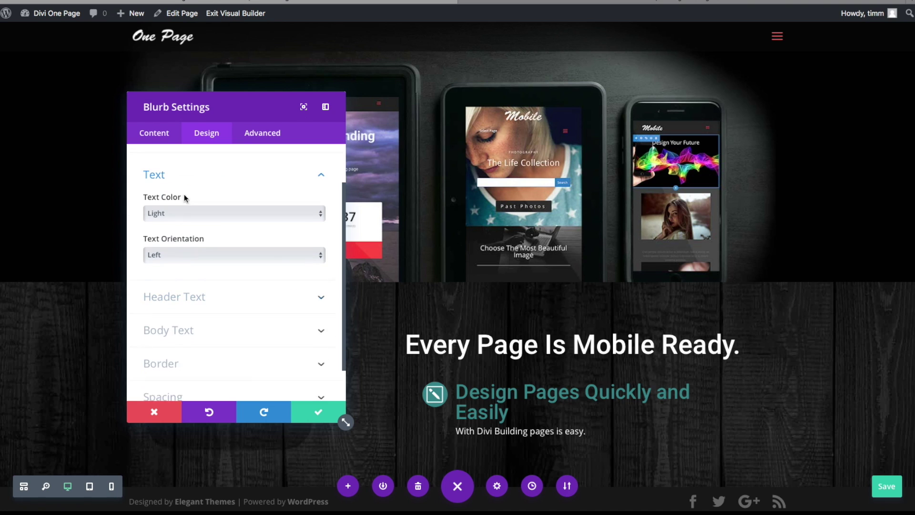
click(175, 167)
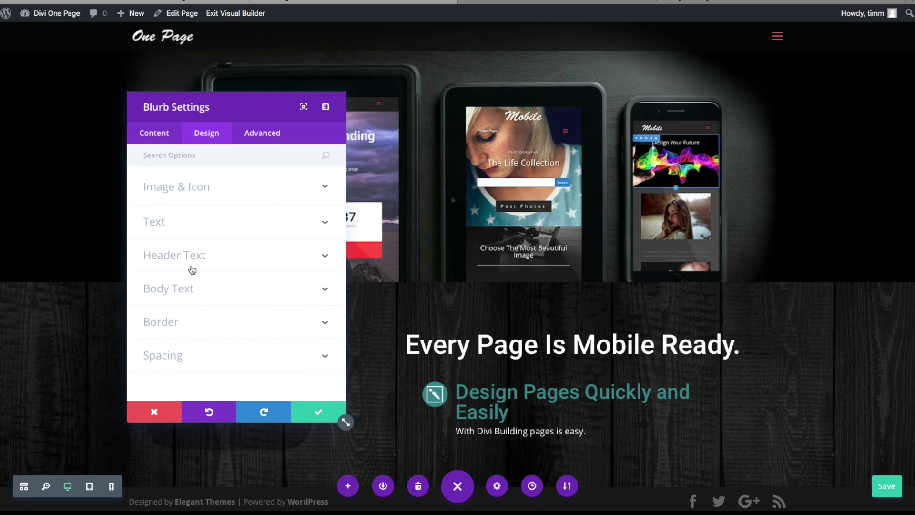
click(181, 287)
drag(164, 242, 172, 244)
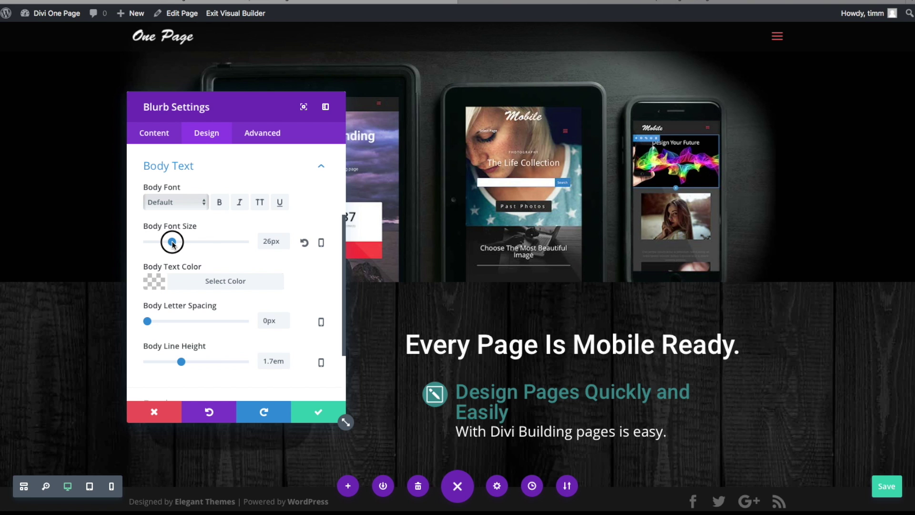
click(319, 411)
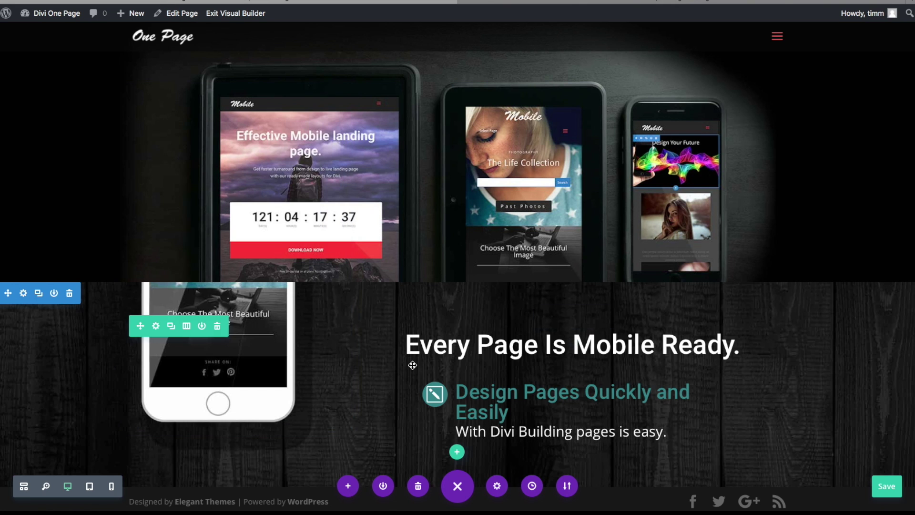
- Duplicate the "Design Pages Quickly and Easily" blurb twice so three blurbs stack under the heading
scroll(411, 365, down, 2)
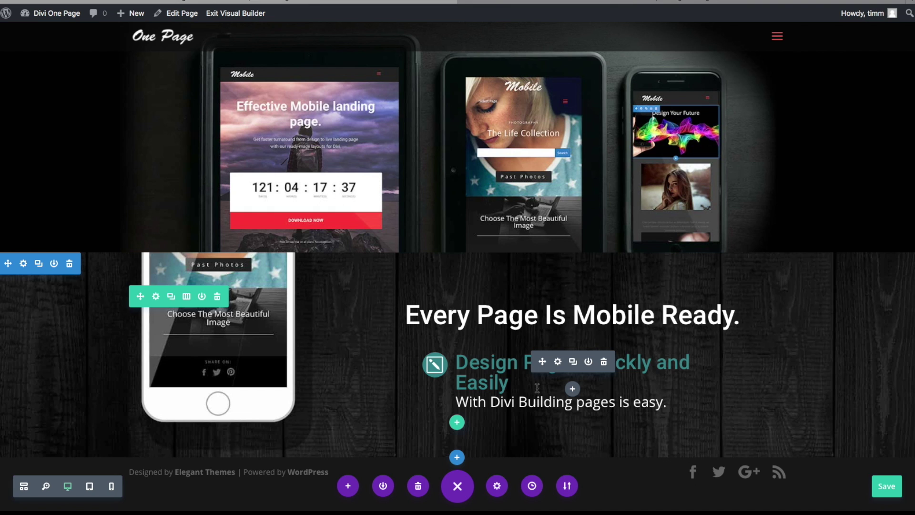
click(573, 363)
click(573, 363)
scroll(487, 387, down, 2)
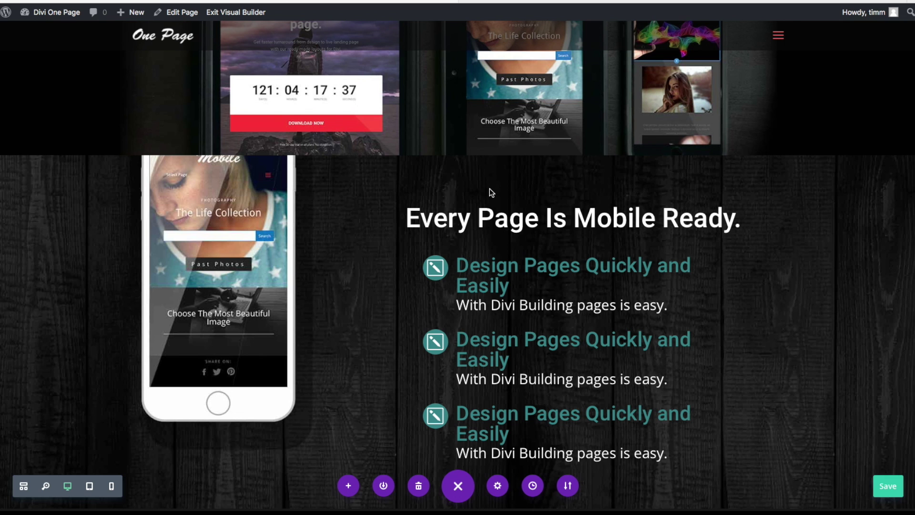
- Bring up the Divi Builder Helper, look through its page and module shortcuts, and close it
key(shift+slash)
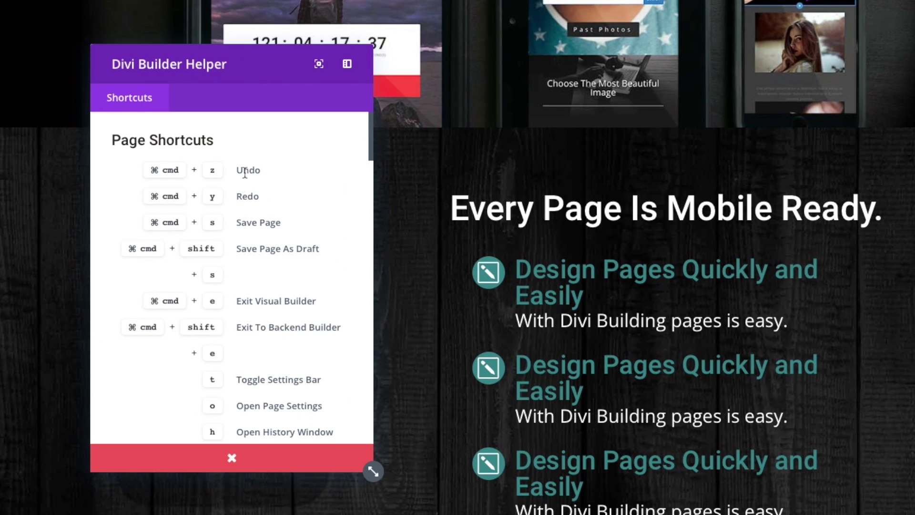
scroll(292, 256, down, 3)
scroll(292, 256, down, 3)
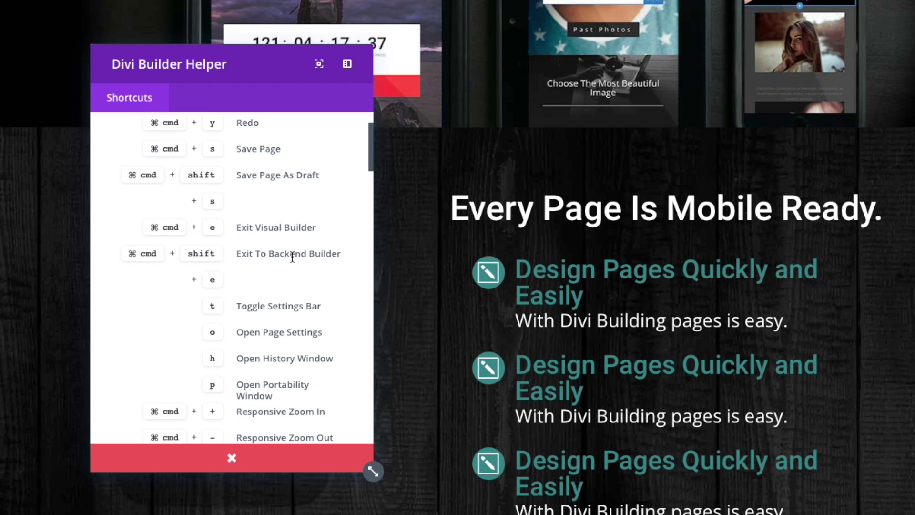
scroll(290, 257, down, 6)
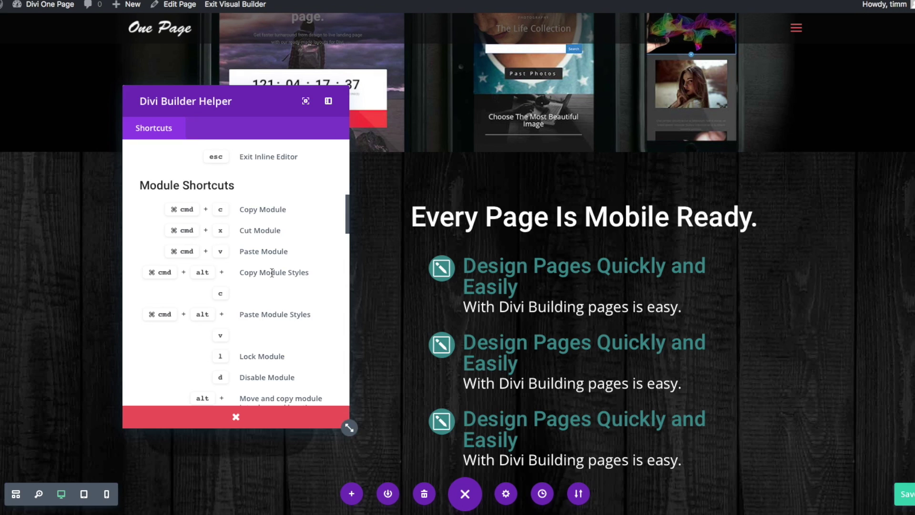
click(255, 450)
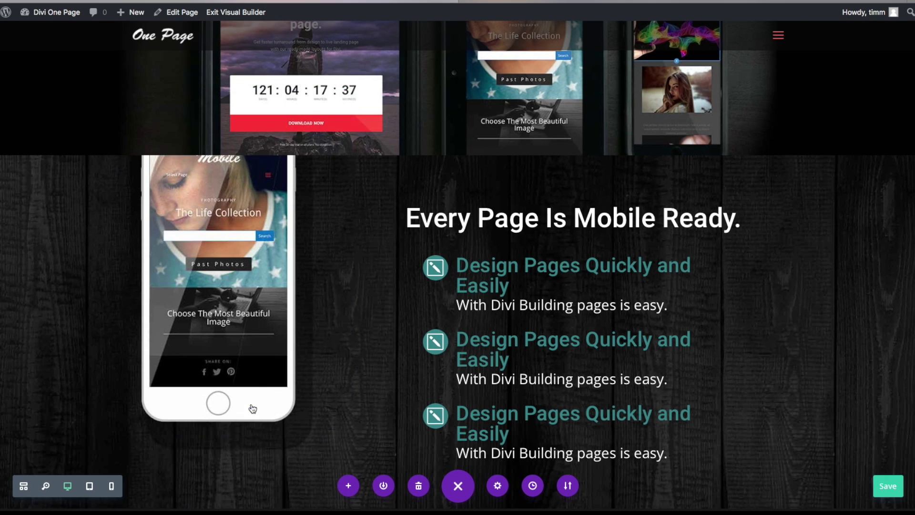
- Switch to the online Divi documentation and read through its Visual Builder keyboard shortcuts
click(635, 2)
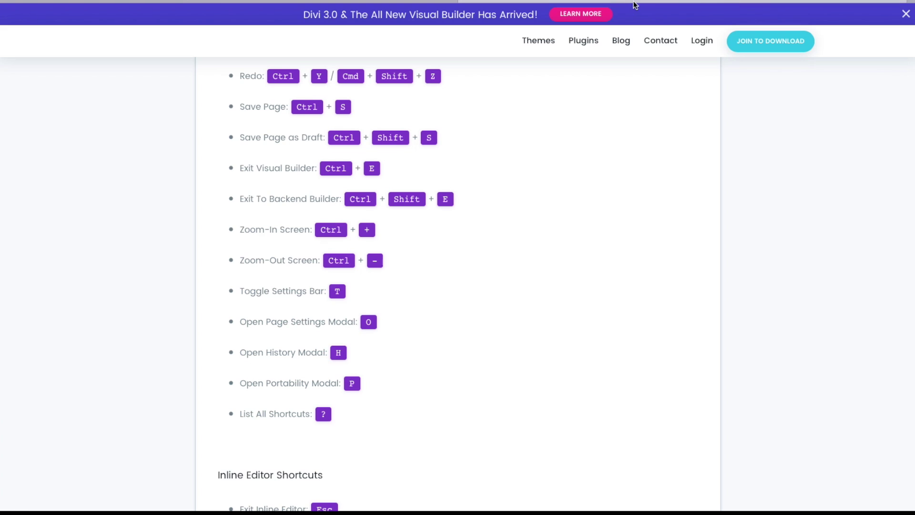
scroll(490, 179, up, 7)
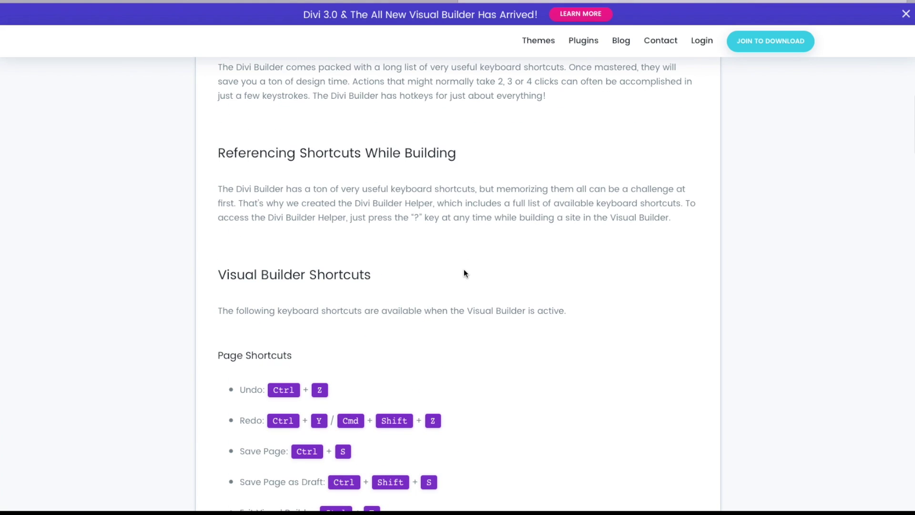
scroll(464, 273, down, 6)
scroll(388, 291, down, 1)
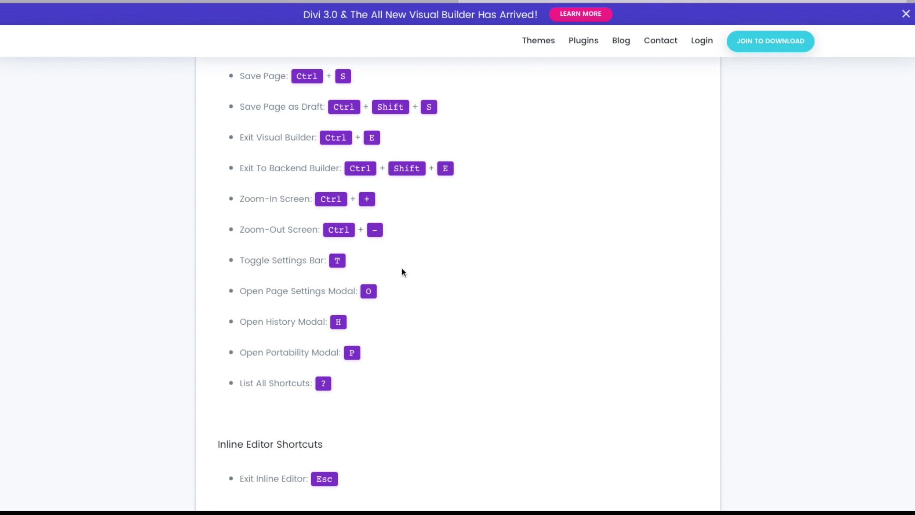
scroll(402, 270, up, 4)
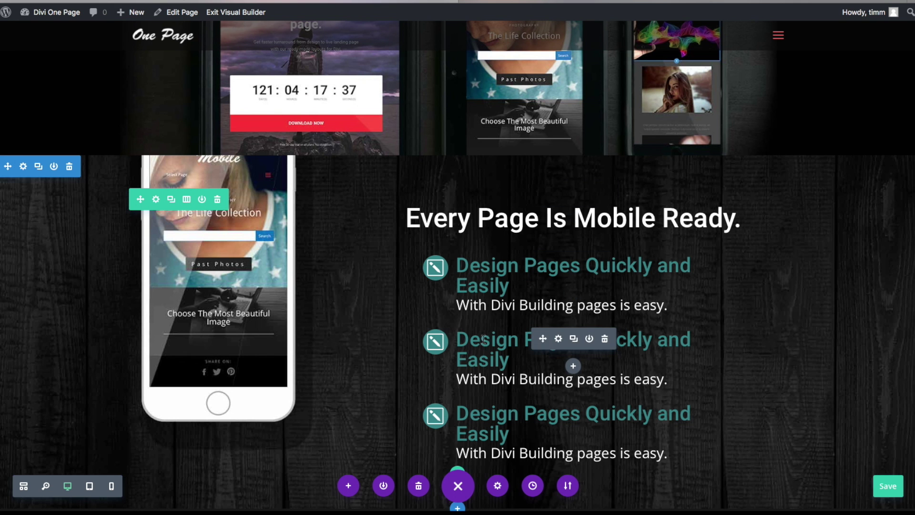
- Open the module settings of the second blurb on the page being built
scroll(462, 355, down, 2)
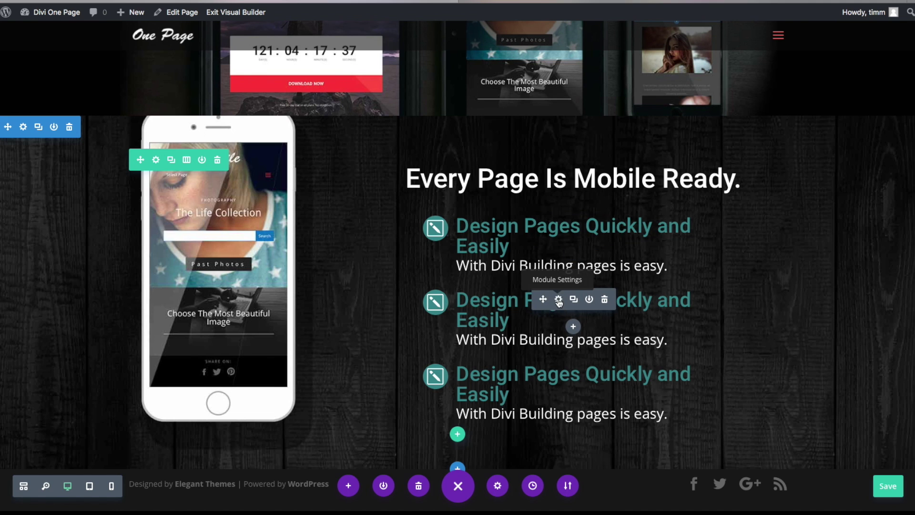
click(563, 300)
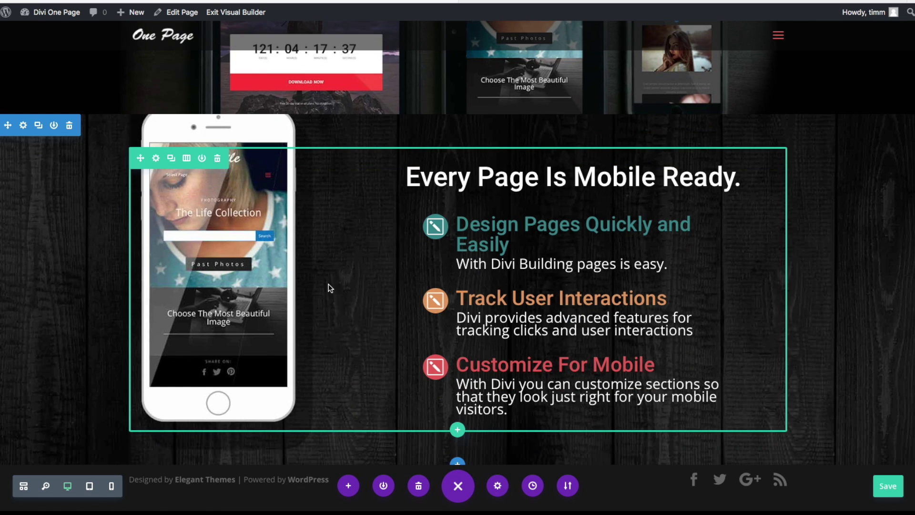
- Add a new section below the blurb section with a one-third, two-thirds row, leaving out any module
scroll(329, 287, down, 1)
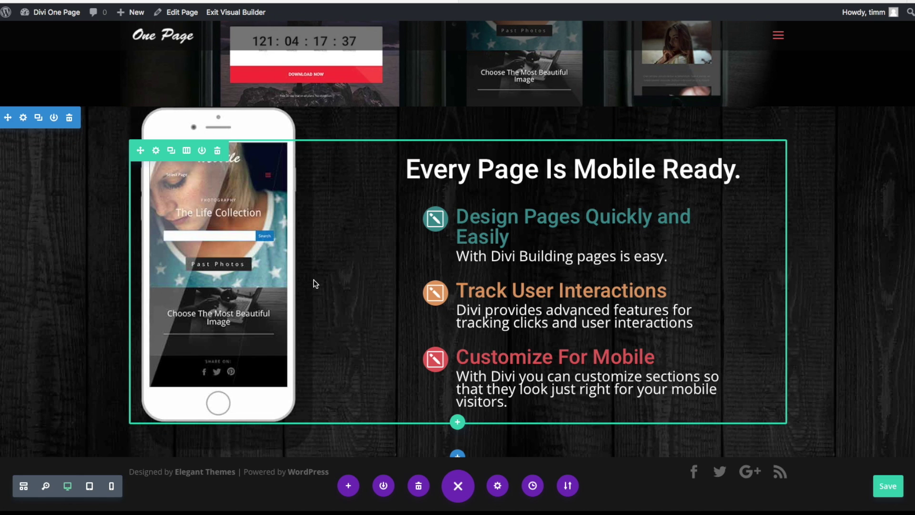
click(456, 456)
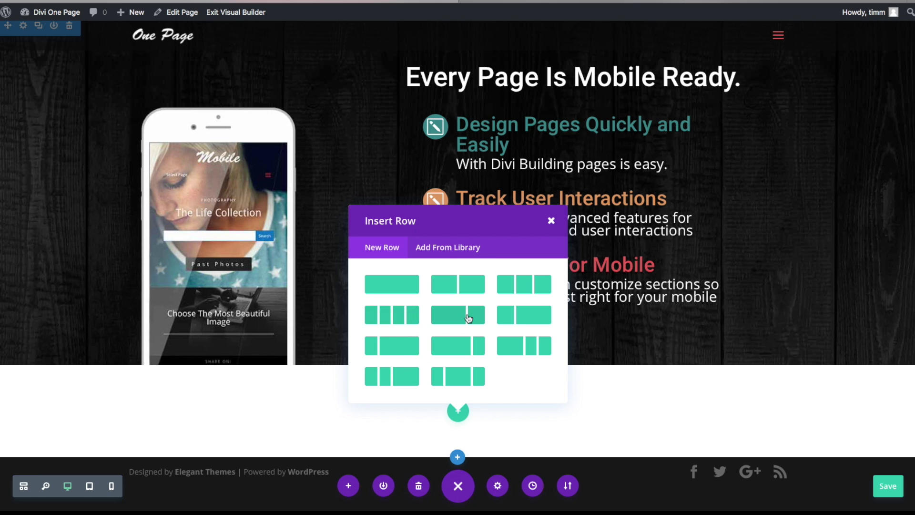
click(518, 317)
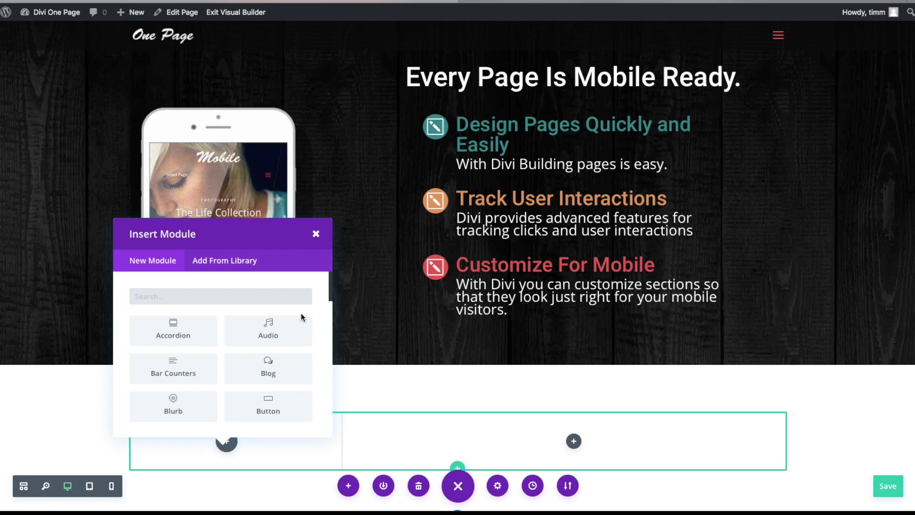
click(315, 234)
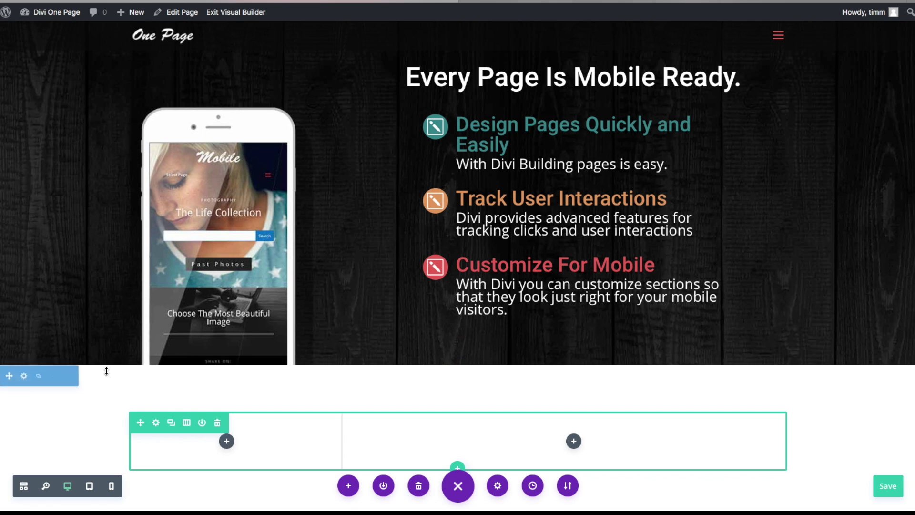
- Set the new section's background image to iphone-new-bg-03.jpg from the media library
click(24, 376)
click(197, 185)
click(258, 216)
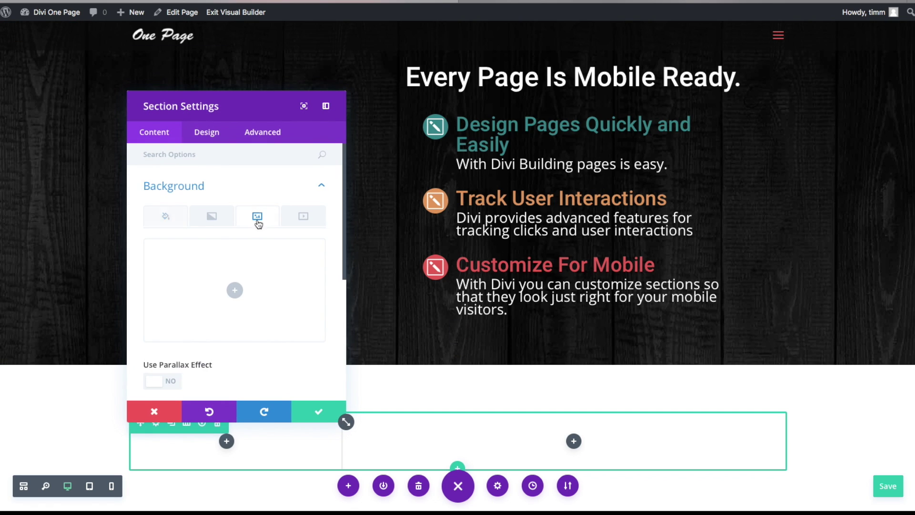
click(235, 289)
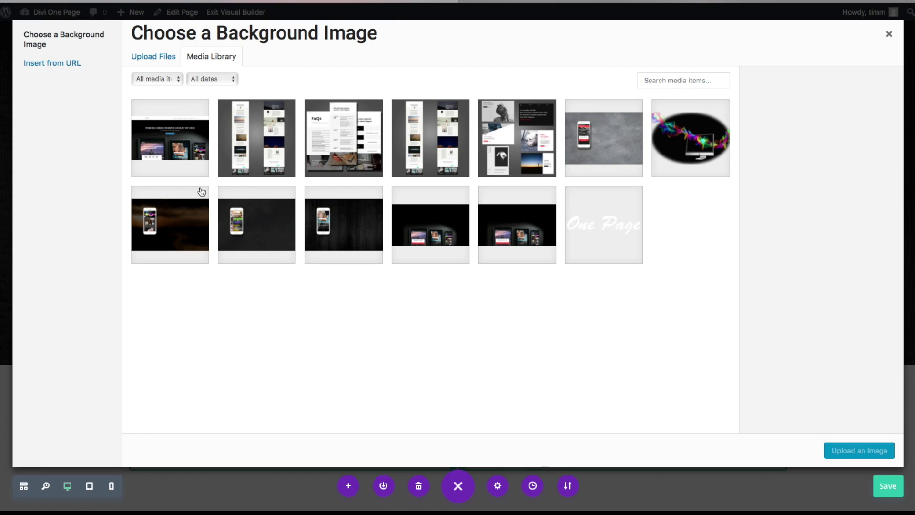
click(186, 229)
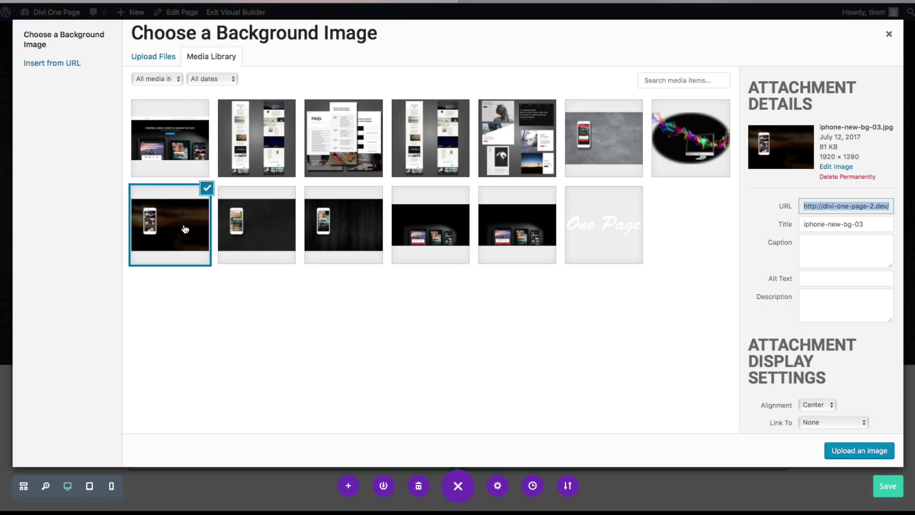
click(840, 453)
scroll(217, 351, down, 1)
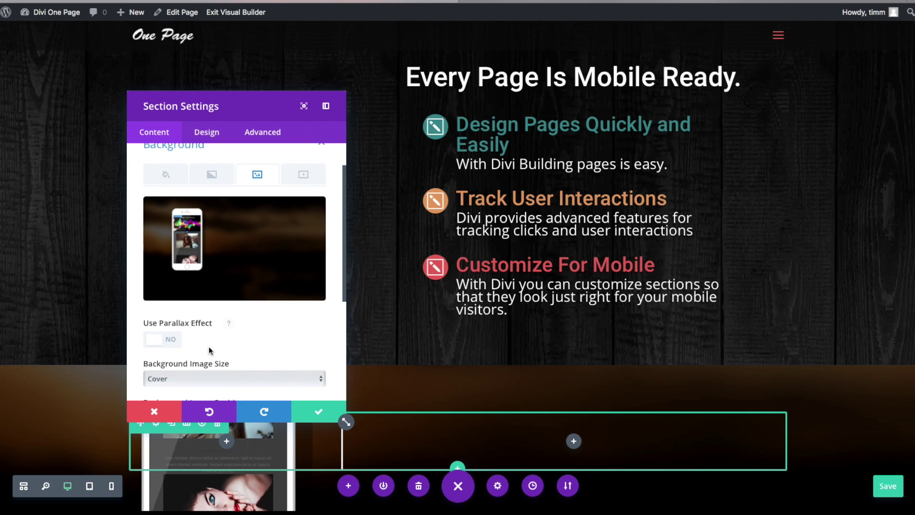
- Enable the parallax effect with the CSS method on the new section's background image and save the section settings
click(155, 339)
scroll(268, 331, down, 2)
click(260, 314)
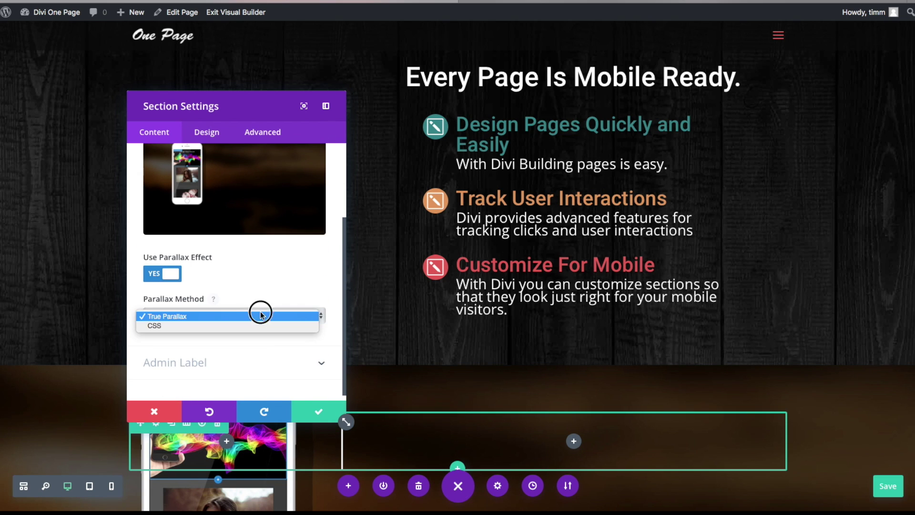
click(202, 325)
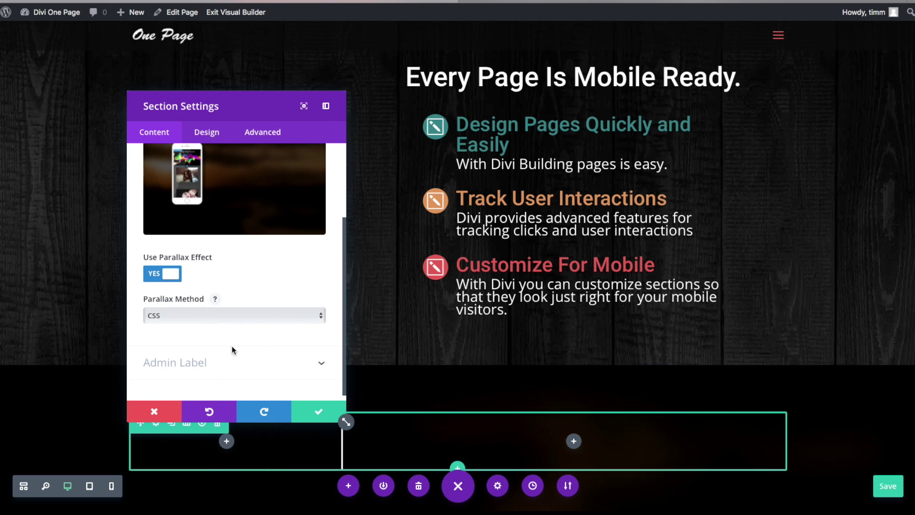
click(320, 413)
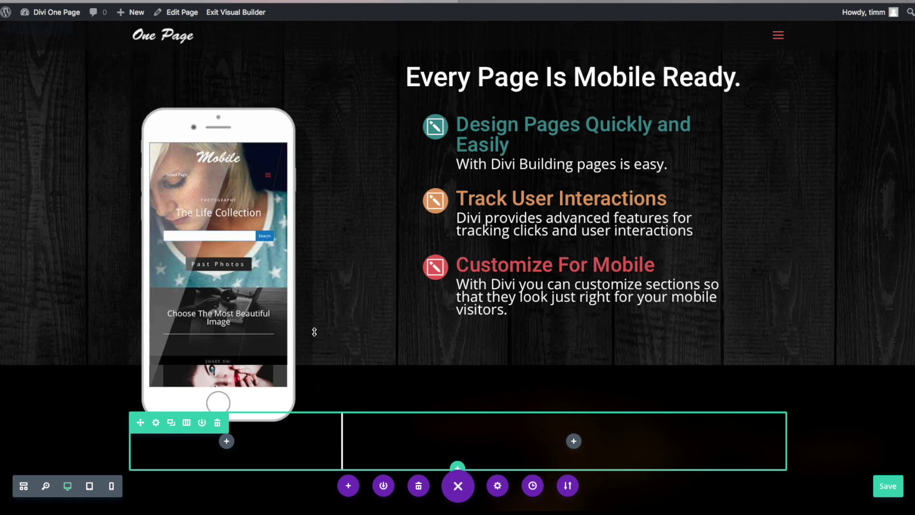
scroll(331, 341, down, 1)
scroll(331, 341, up, 3)
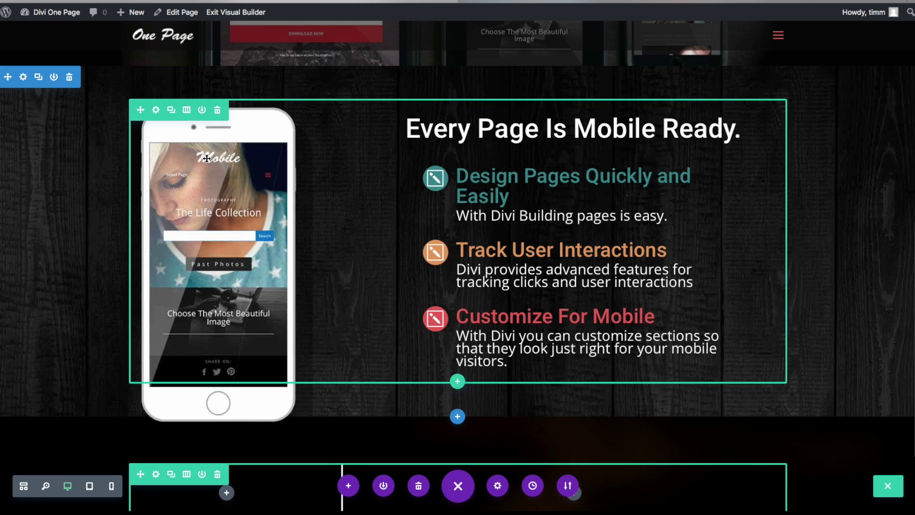
scroll(319, 283, down, 3)
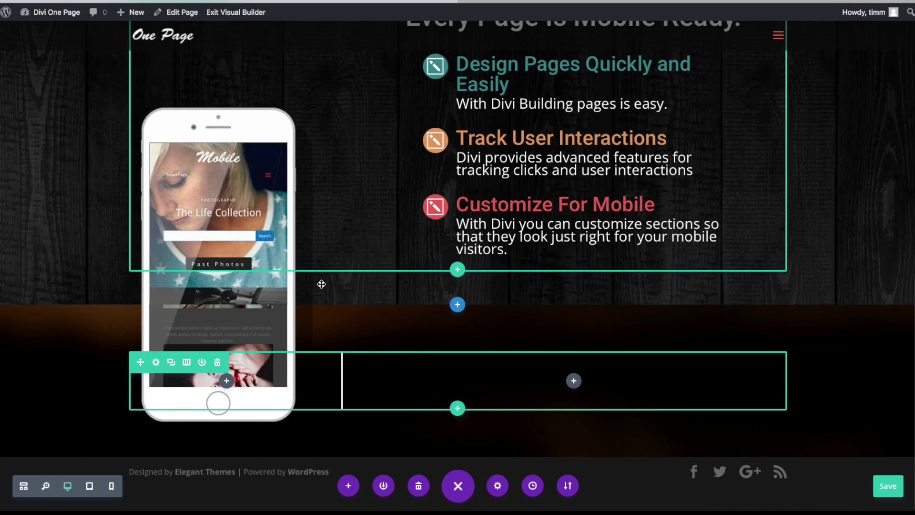
scroll(364, 308, up, 2)
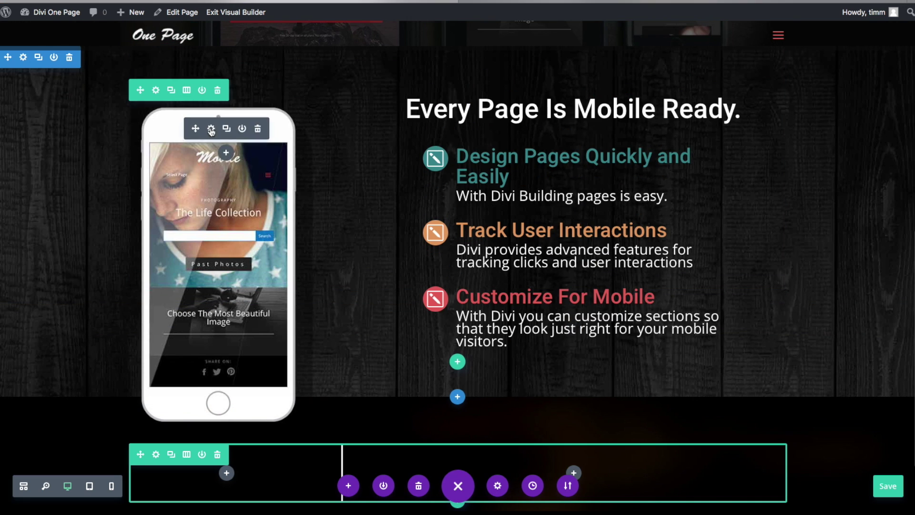
- Insert a Divider module in the one-third column of the new section below the blurbs
scroll(364, 307, up, 2)
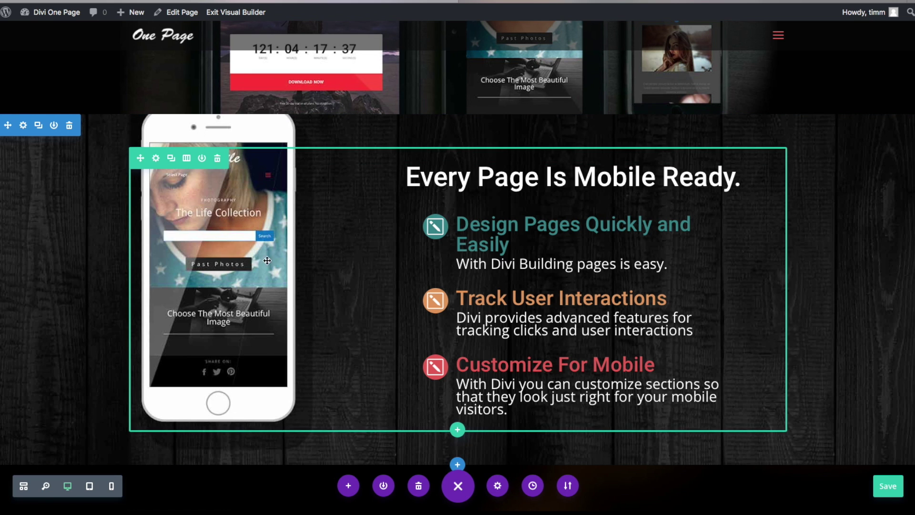
scroll(330, 278, down, 1)
scroll(329, 278, down, 5)
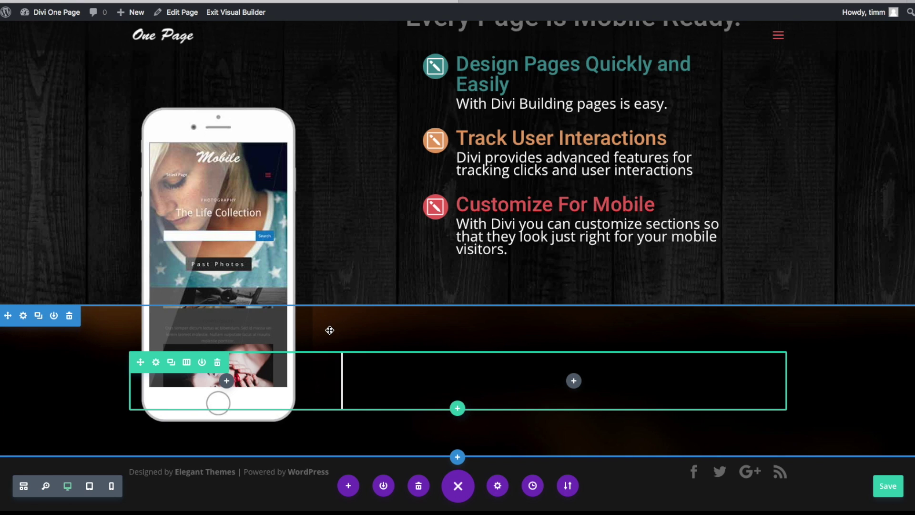
scroll(305, 324, up, 5)
scroll(304, 323, down, 5)
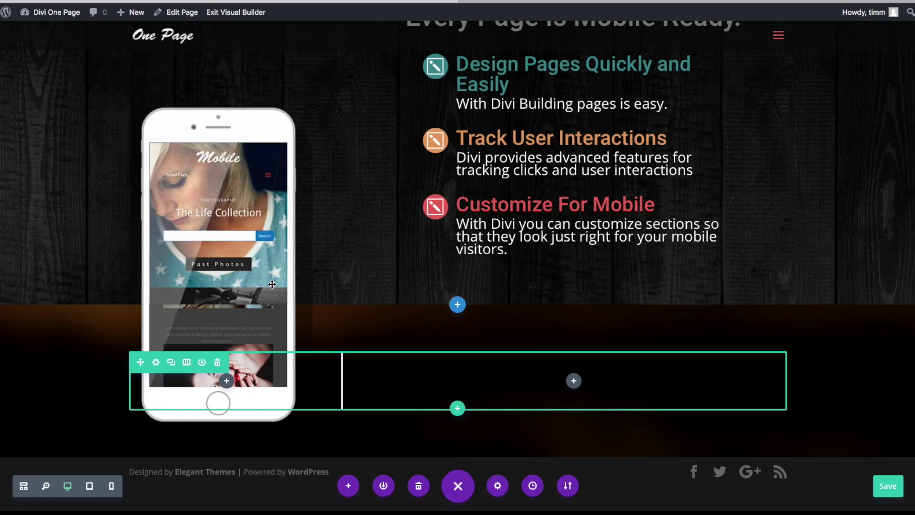
click(221, 383)
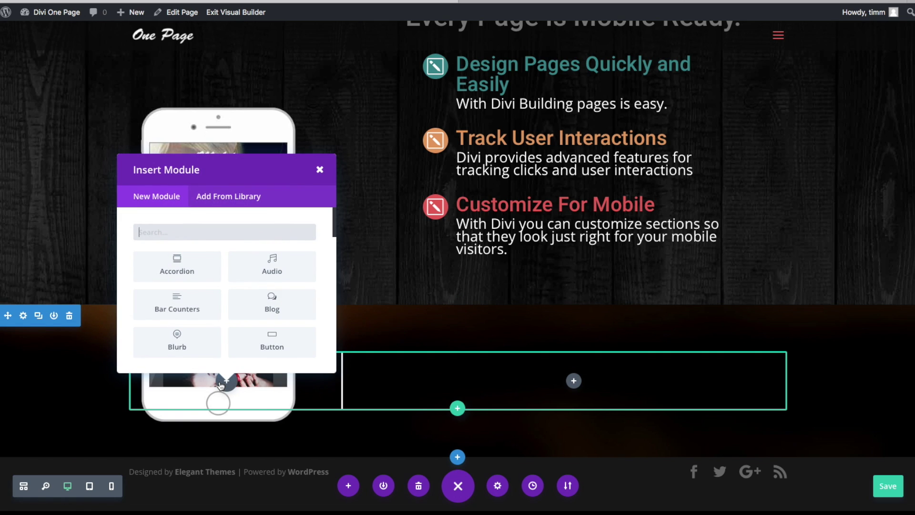
text(dibi)
key(BackSpace)
text(vi)
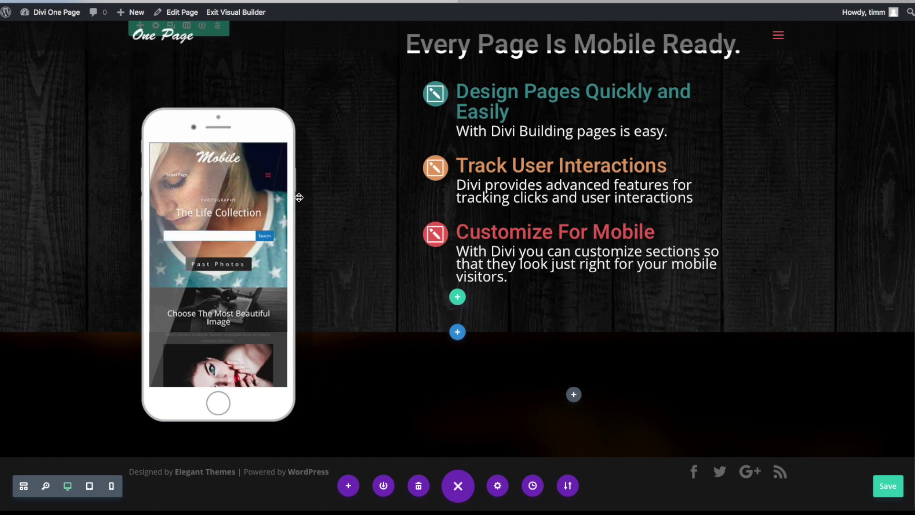
- Add a Text module to the two-thirds column of the same section
click(573, 395)
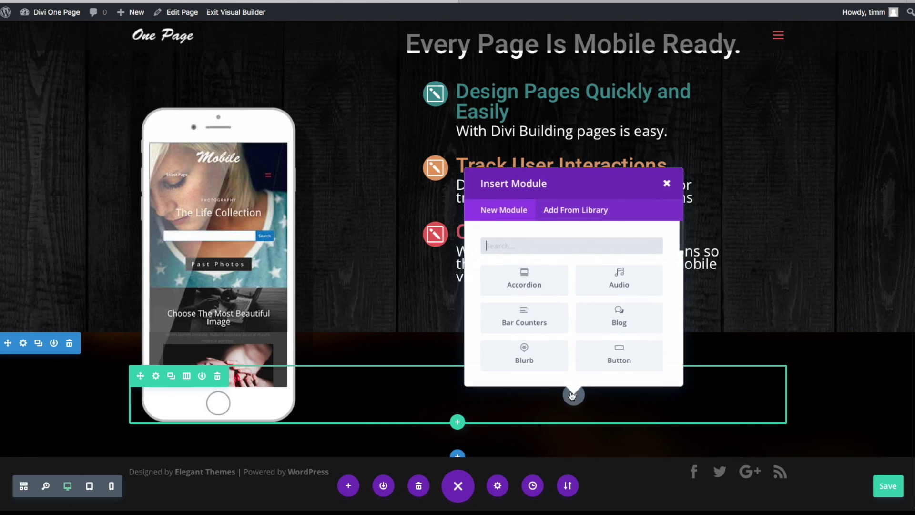
text(tex)
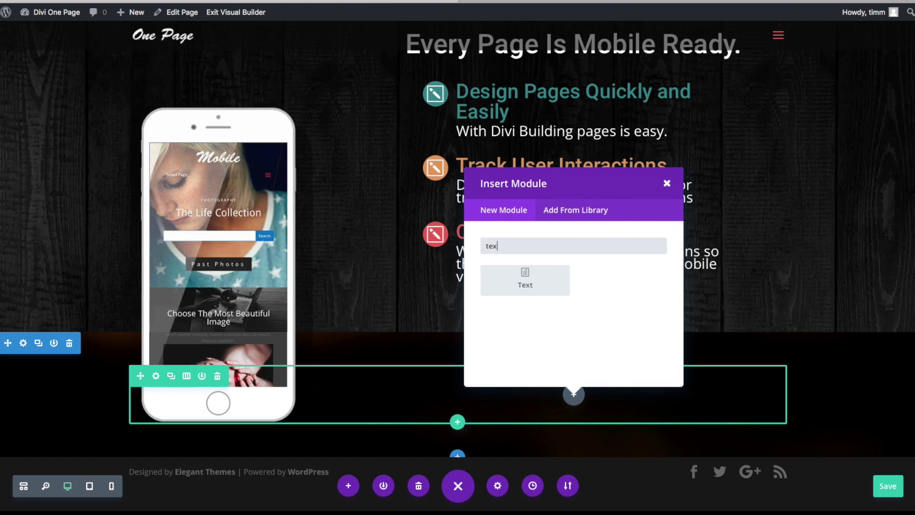
click(548, 284)
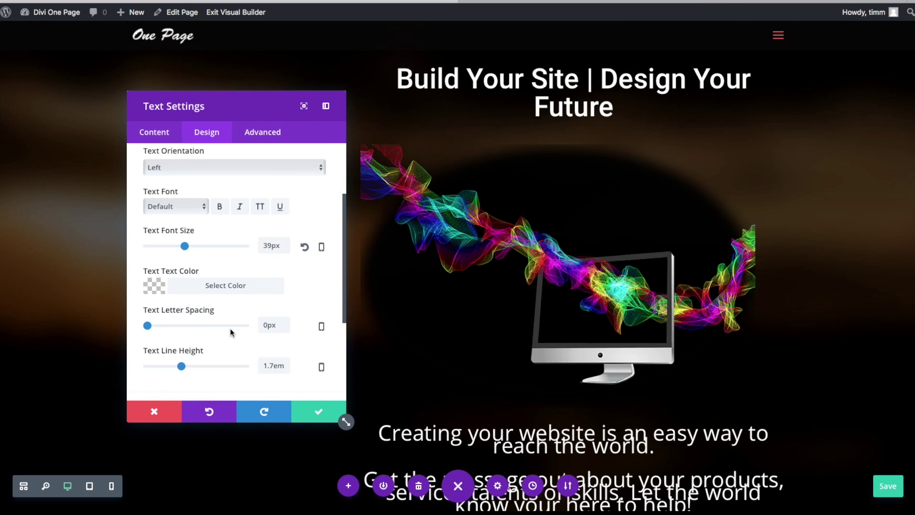
- Set the body text's line height to 1.1em in the Text module's design settings and save the module
scroll(231, 330, down, 1)
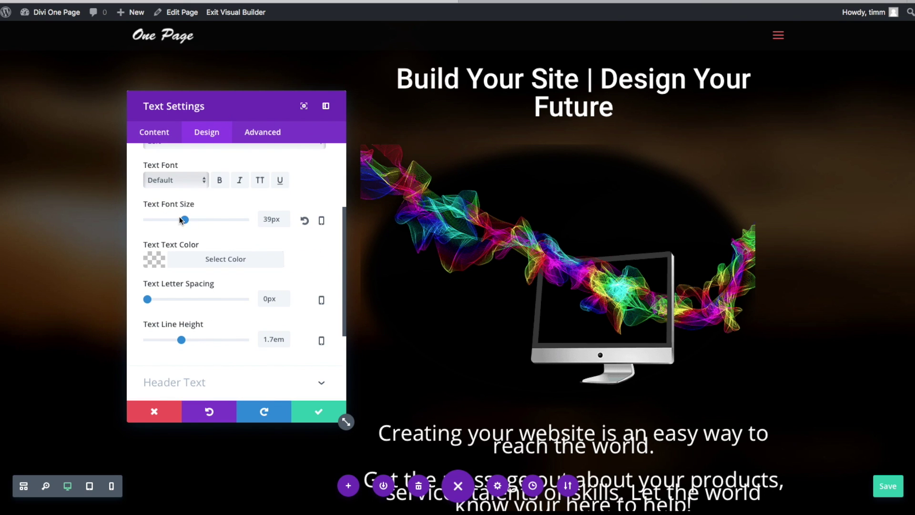
scroll(531, 374, down, 2)
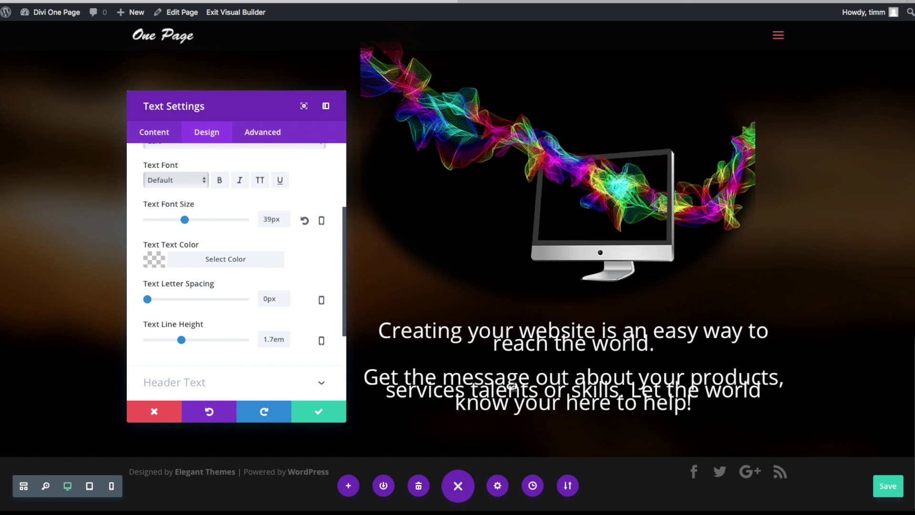
click(182, 339)
drag(184, 340, 155, 338)
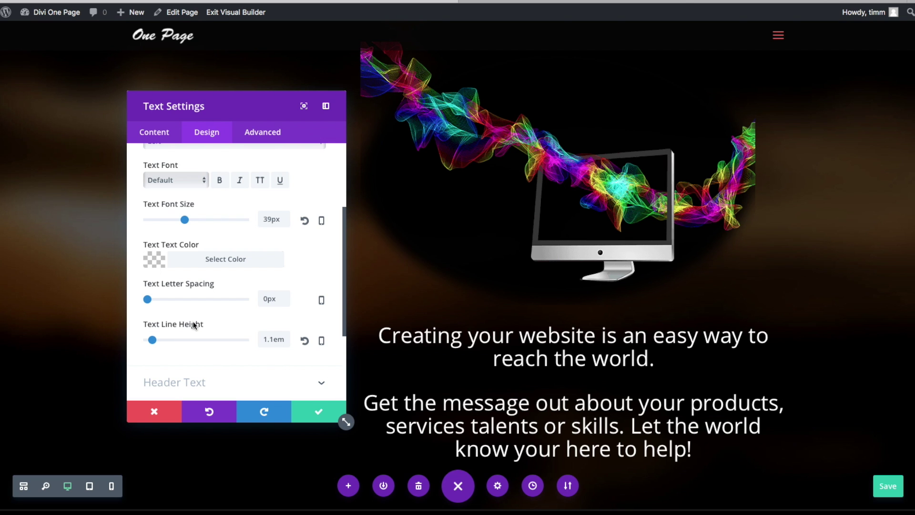
scroll(252, 290, down, 1)
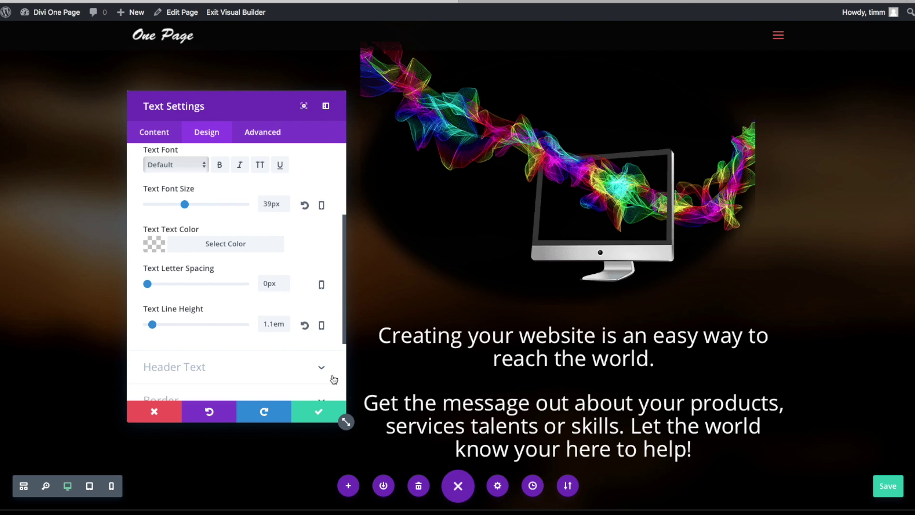
click(331, 413)
- Examine how the phone backgrounds change between the blurb section and the "Build Your Site | Design Your Future" section
scroll(233, 286, down, 10)
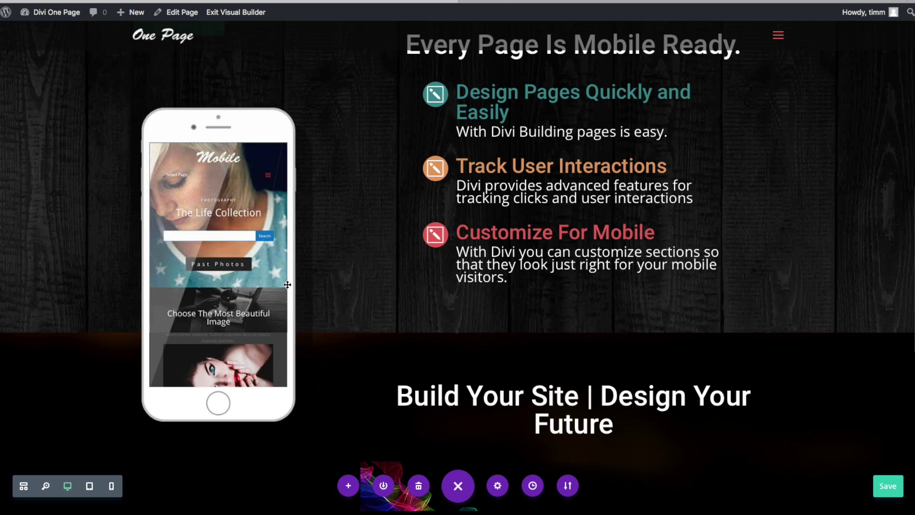
scroll(286, 285, up, 2)
scroll(288, 285, down, 1)
scroll(288, 284, down, 4)
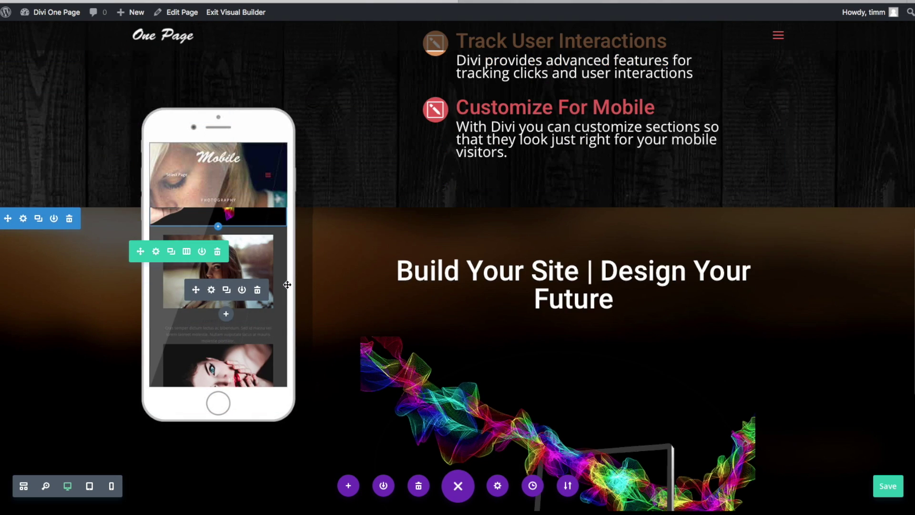
scroll(287, 286, up, 3)
scroll(286, 285, down, 6)
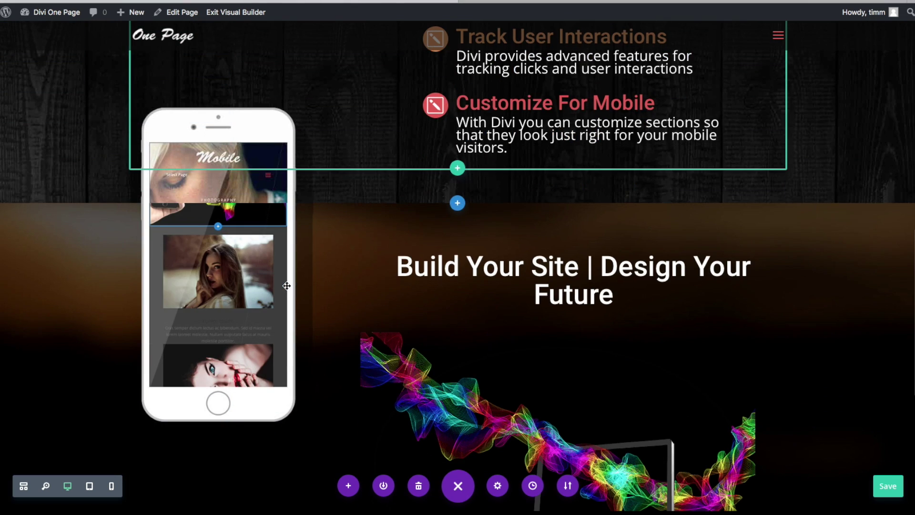
scroll(287, 285, down, 4)
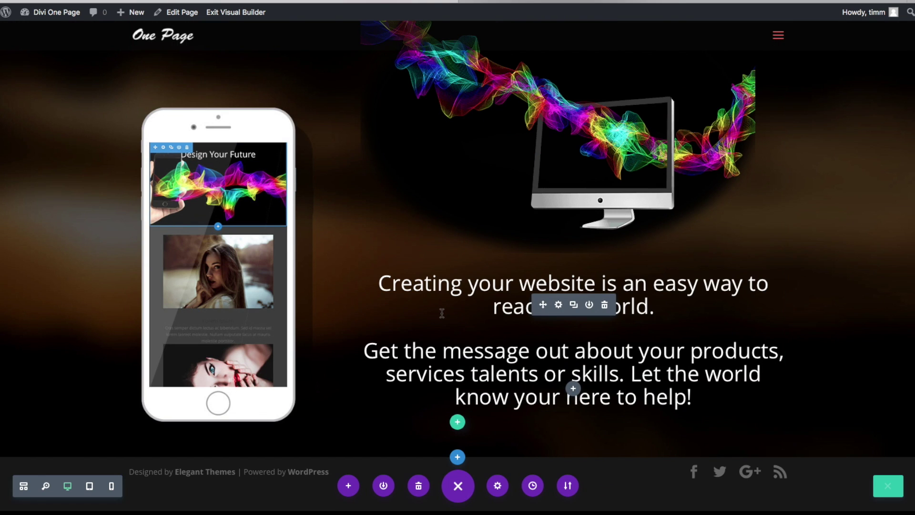
- Add a specialty section at the page's end with a one-third column beside a two-thirds area holding a single-column row, without any module
click(456, 454)
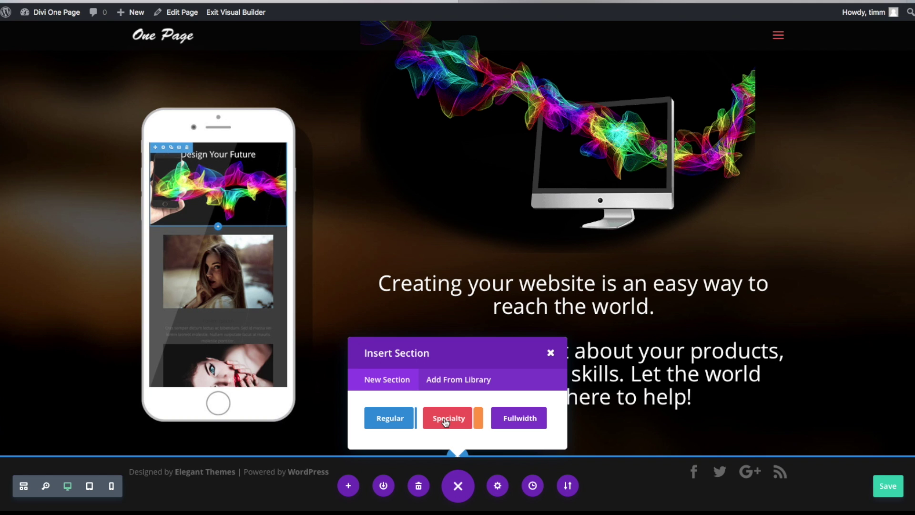
click(446, 419)
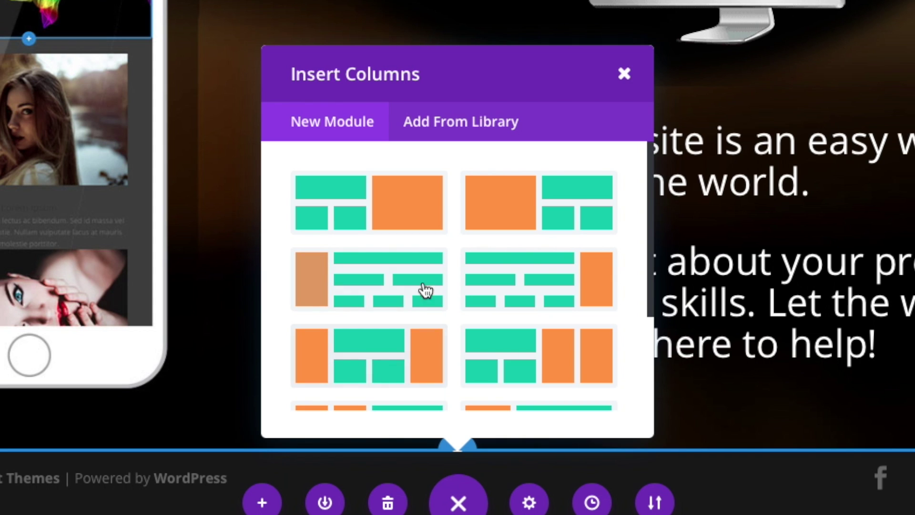
scroll(450, 298, down, 2)
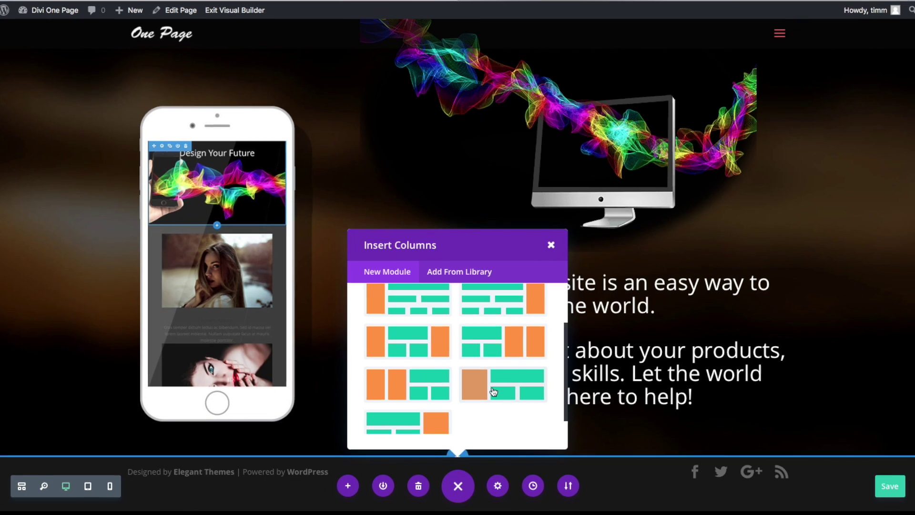
click(493, 391)
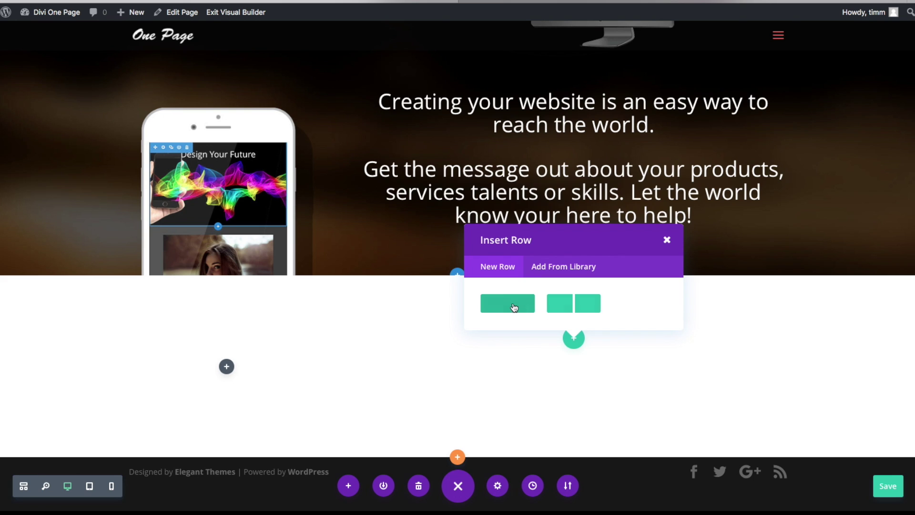
click(511, 305)
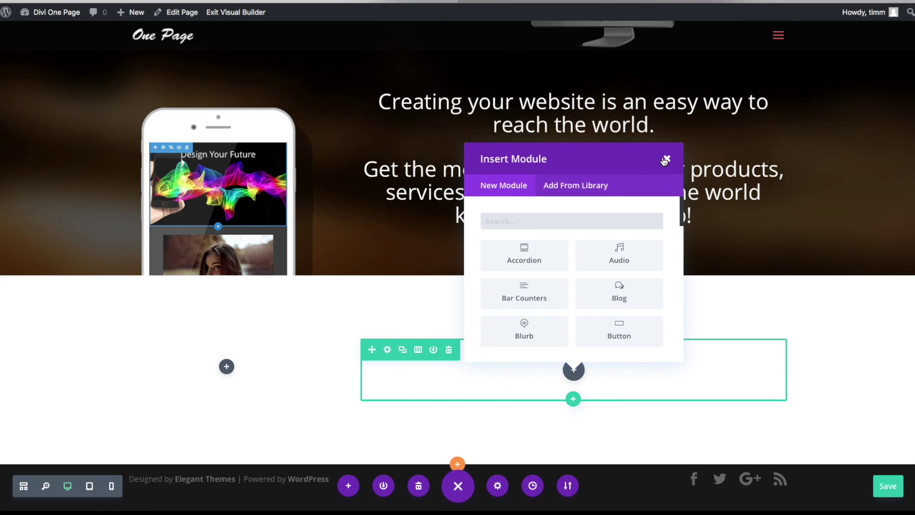
click(665, 159)
- Set the specialty section's background image to the gray concrete phone picture from the media library
click(23, 291)
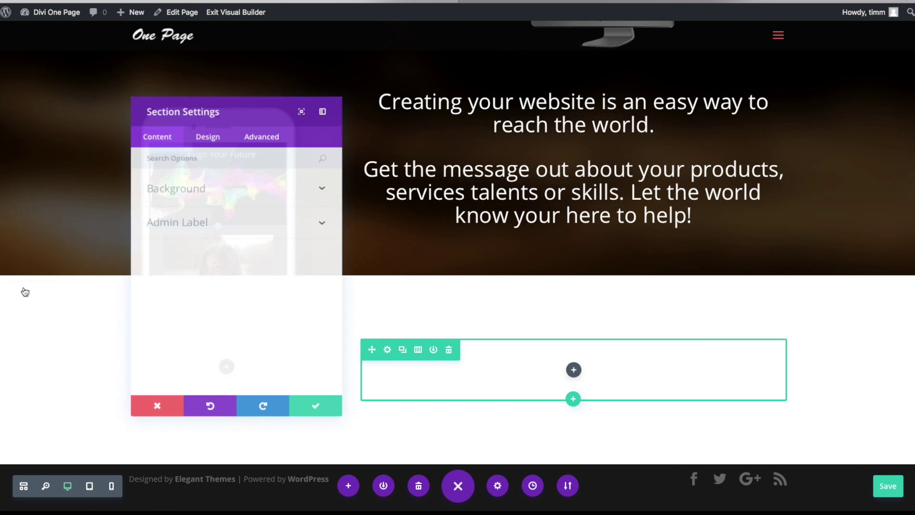
click(210, 186)
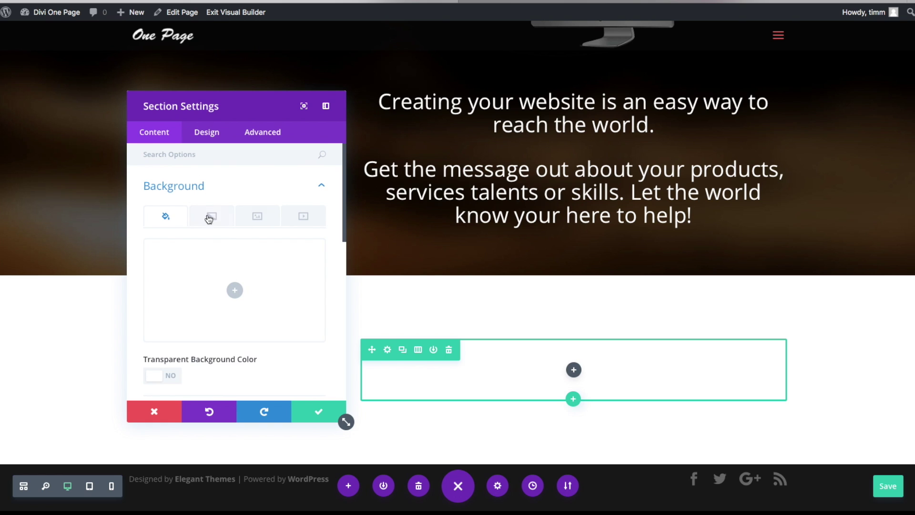
click(271, 218)
click(234, 290)
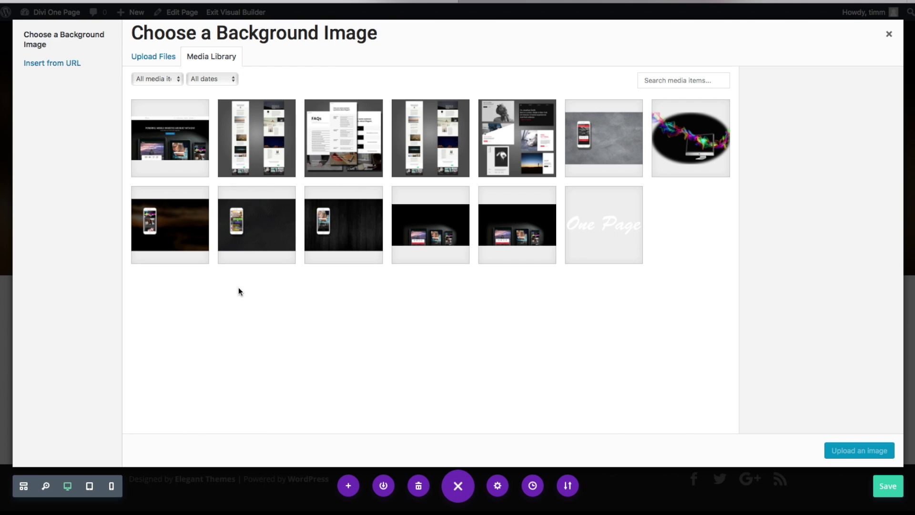
click(584, 138)
click(856, 447)
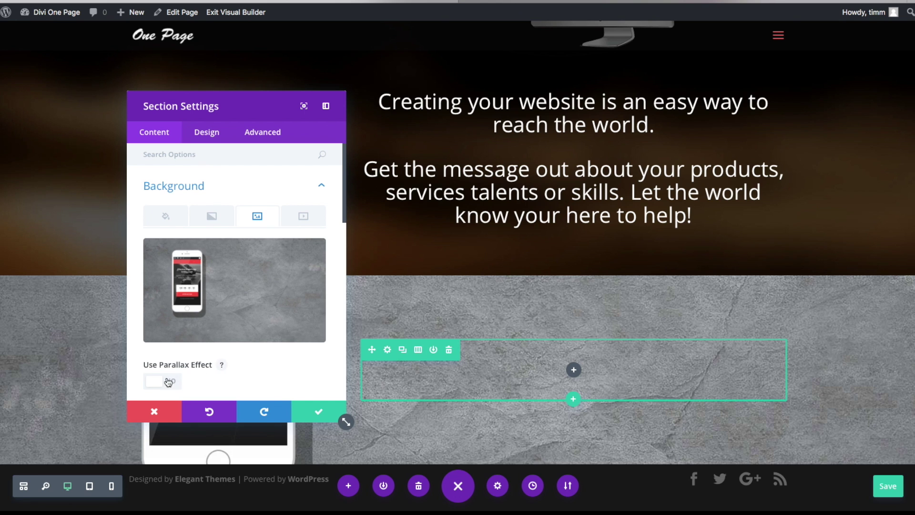
- Enable the parallax effect with the CSS method on the specialty section's background image and save the section settings
click(168, 381)
scroll(238, 356, down, 2)
click(210, 364)
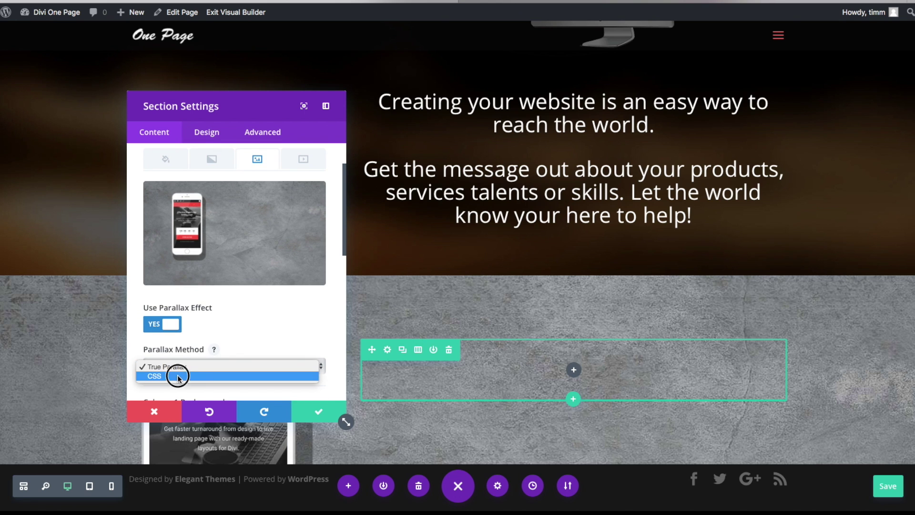
click(178, 377)
click(321, 411)
- Insert a Text module in the specialty section's two-thirds row with the heading "Tons Of Premade Page Templates!"
scroll(286, 355, up, 10)
scroll(285, 355, down, 10)
click(568, 364)
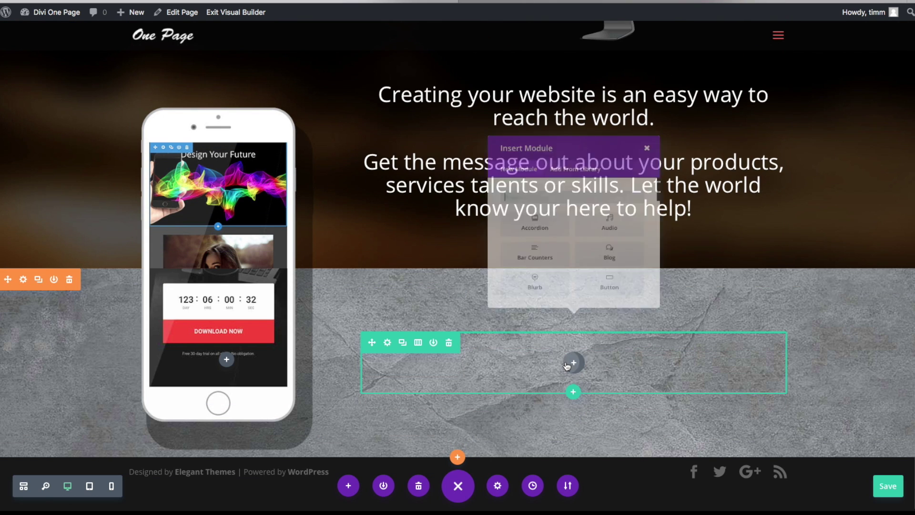
text(te)
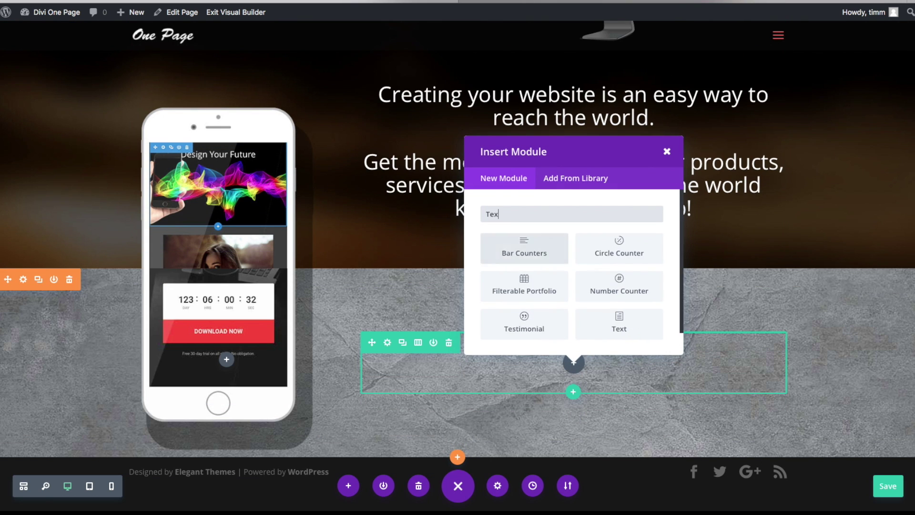
click(619, 327)
text(Tons Of Premade Page Templates!)
- Set the heading's text color to black (#000000) and its font size to 45px
click(207, 132)
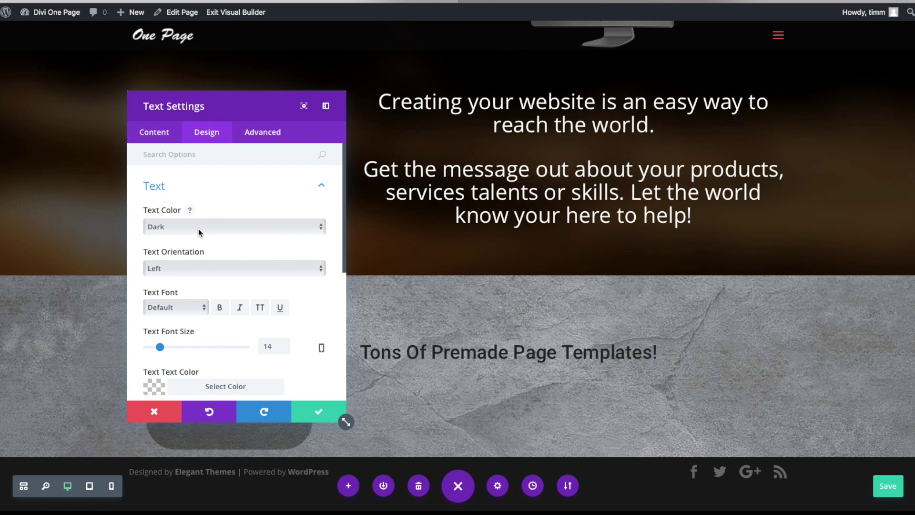
click(165, 267)
click(257, 239)
click(316, 187)
click(209, 218)
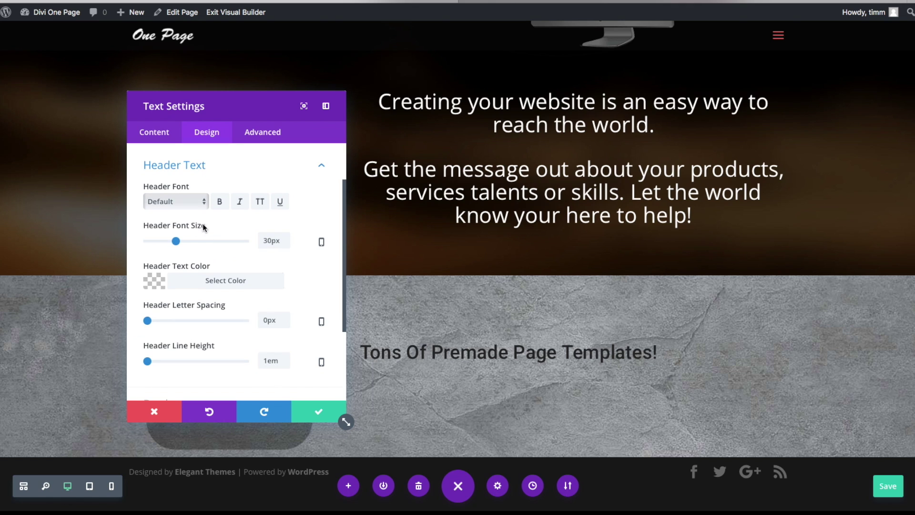
click(165, 277)
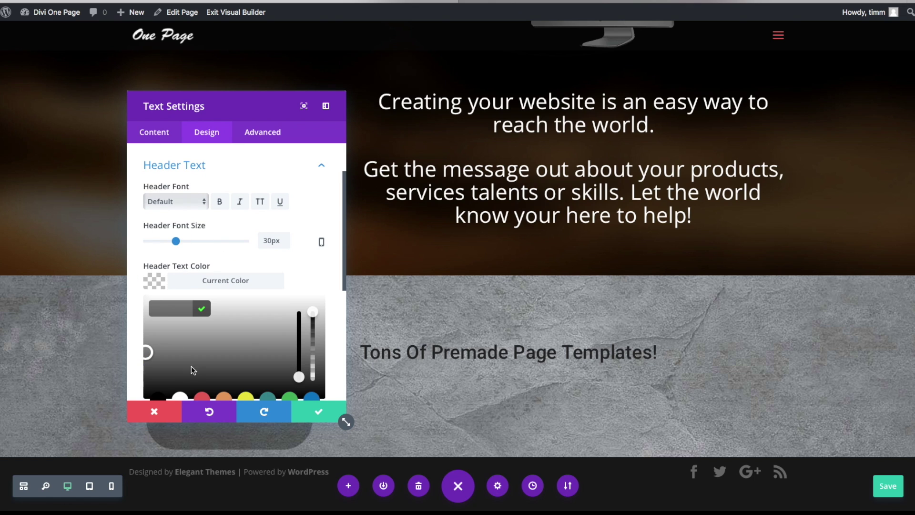
scroll(158, 362, down, 1)
click(157, 382)
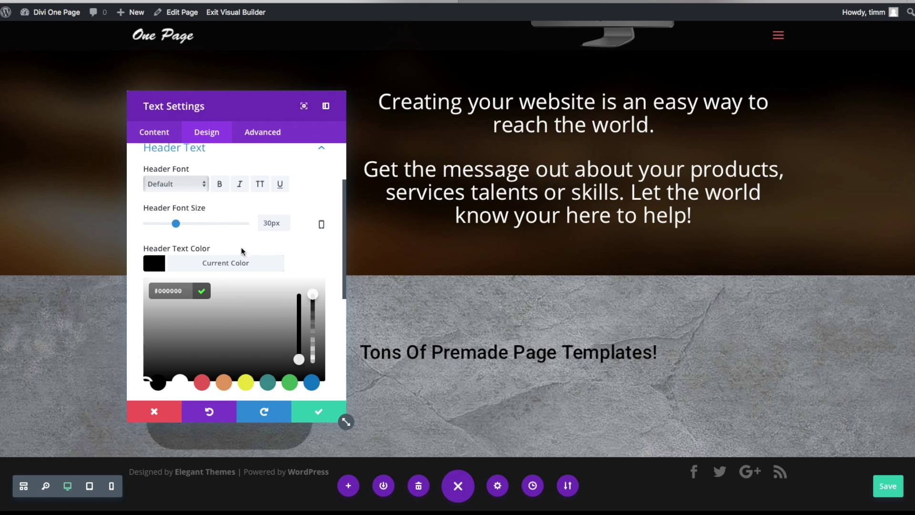
drag(175, 225, 192, 226)
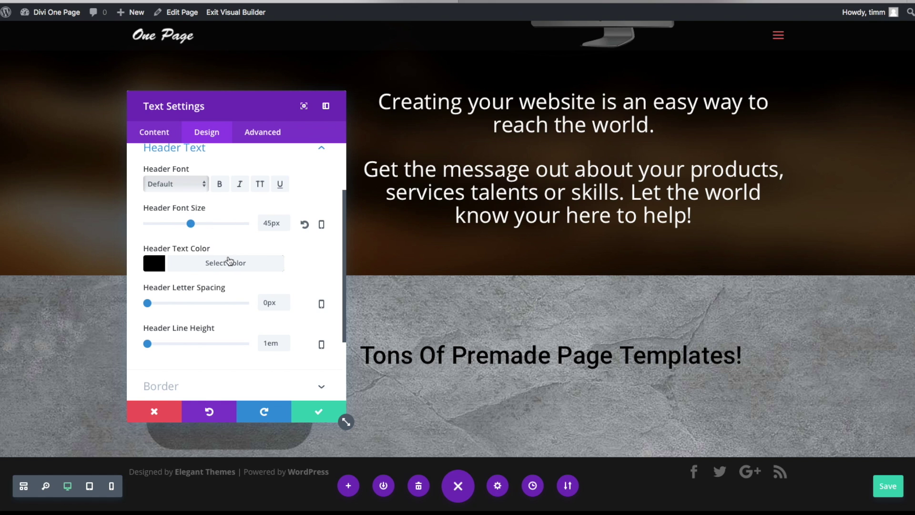
- Set the text orientation of the "Tons Of Premade Page Templates!" module to Center
scroll(234, 268, up, 3)
click(224, 185)
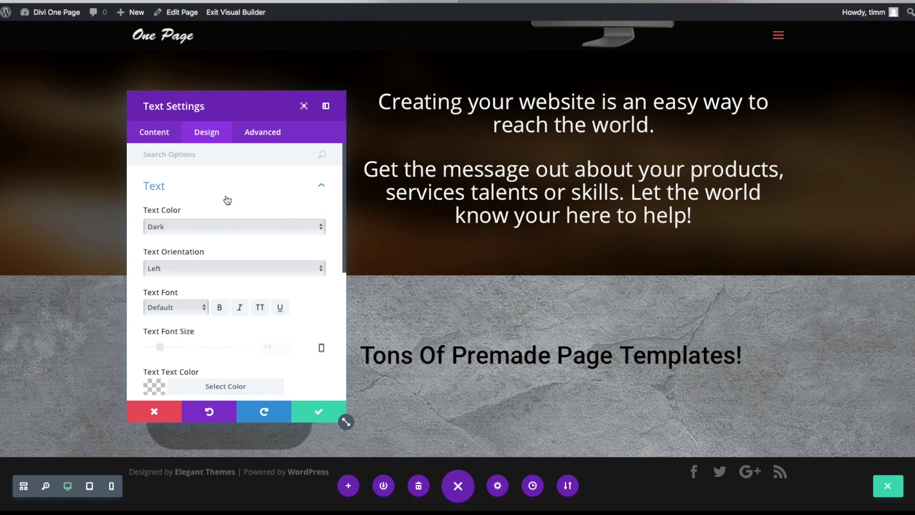
click(198, 268)
click(192, 277)
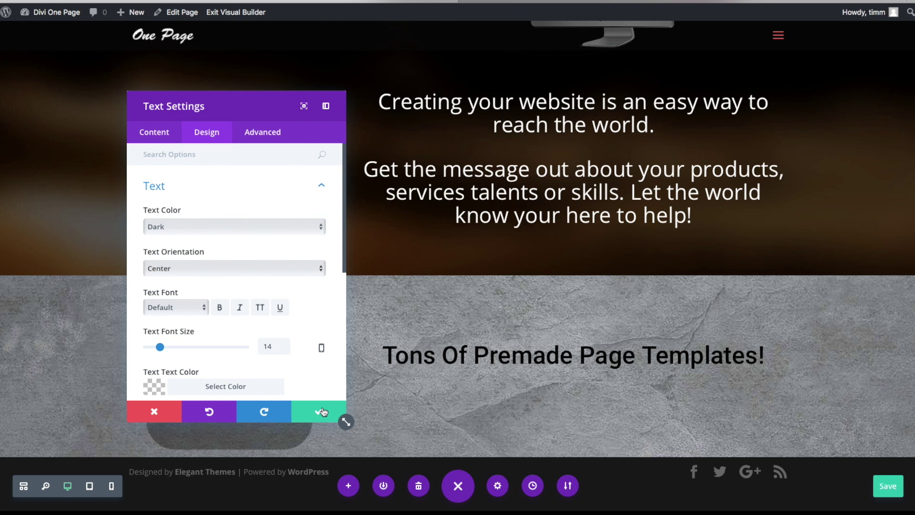
- Set the "Tons Of Premade Page Templates!" heading's font size to 51px and save the module settings
scroll(222, 339, down, 5)
click(223, 348)
drag(190, 241, 198, 243)
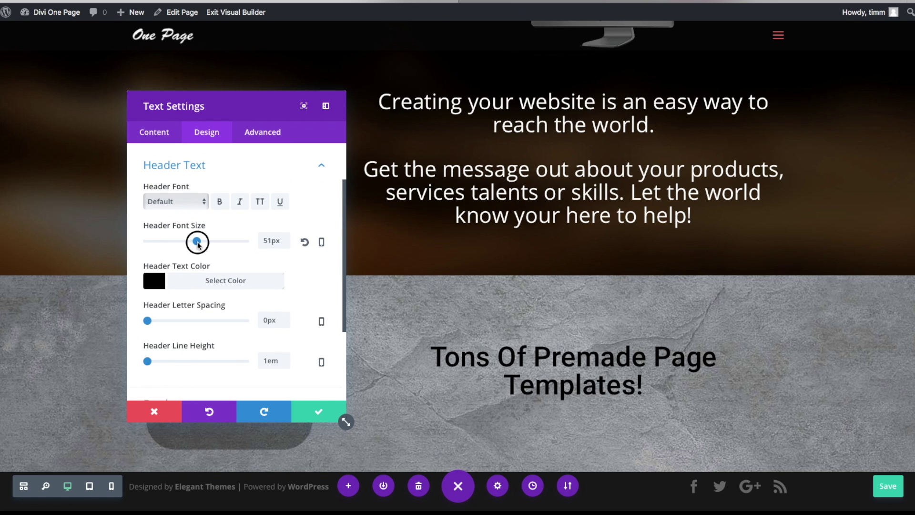
click(312, 411)
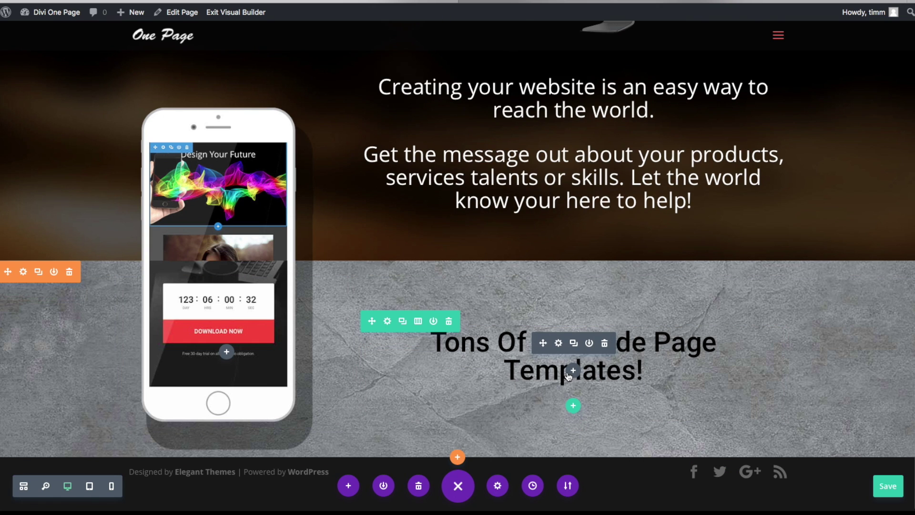
- Insert a Text module below the heading with three paragraphs, from "With the Divi theme you're not alone" to "Download and Learn how to build this page example!"
click(573, 371)
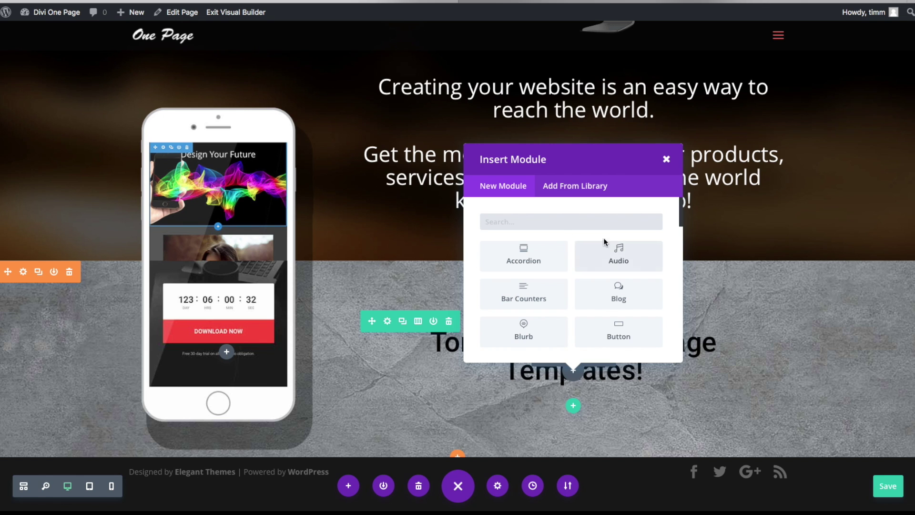
click(557, 224)
text(tex)
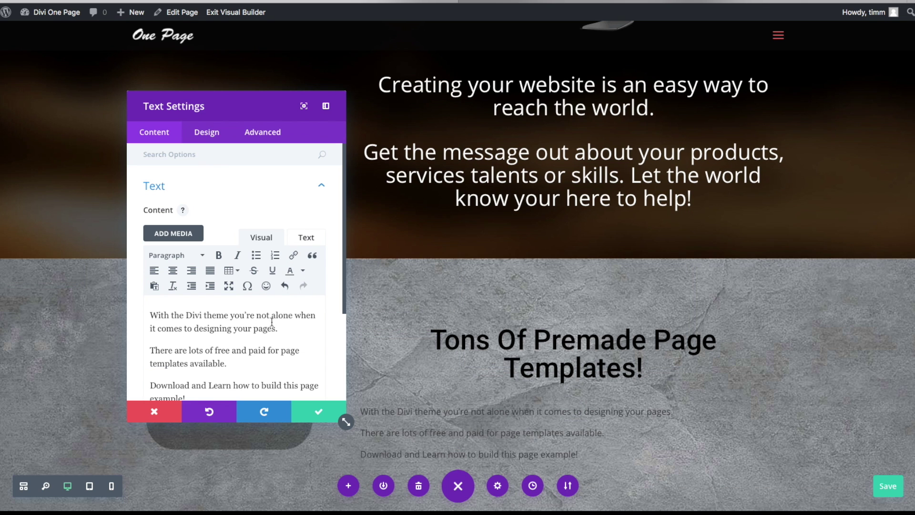
- Set the text orientation of the new template description module to Center
click(207, 132)
click(204, 190)
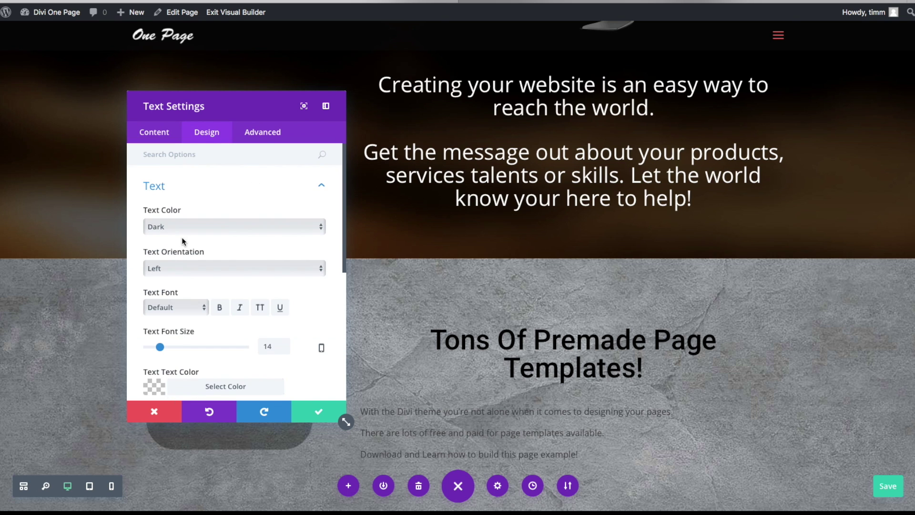
click(180, 227)
click(179, 227)
click(173, 268)
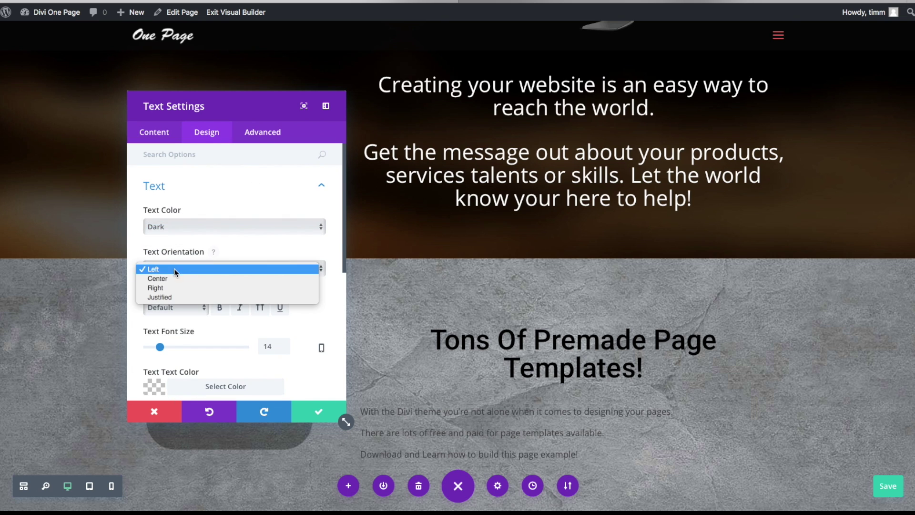
click(173, 279)
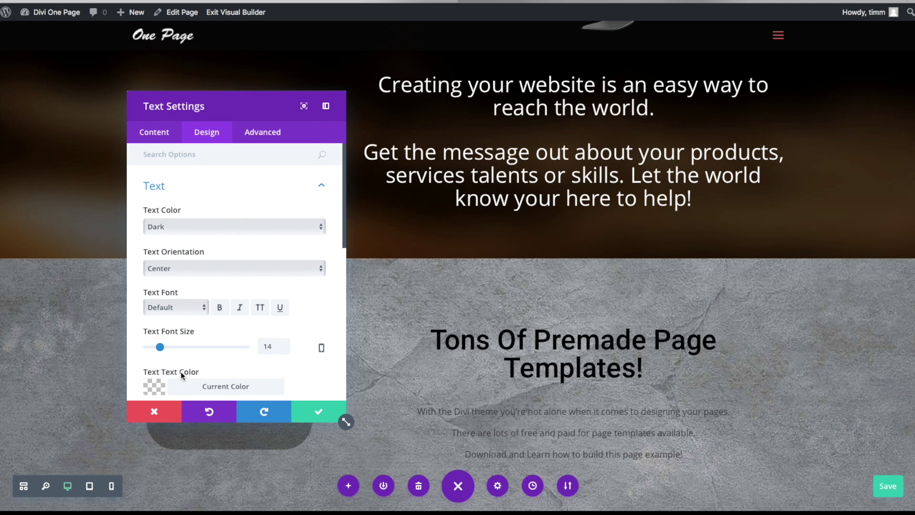
- Style the template description with black (#000000) text, a 36px font size and a 1em line height, and save the module settings
scroll(157, 376, down, 1)
click(157, 365)
click(158, 384)
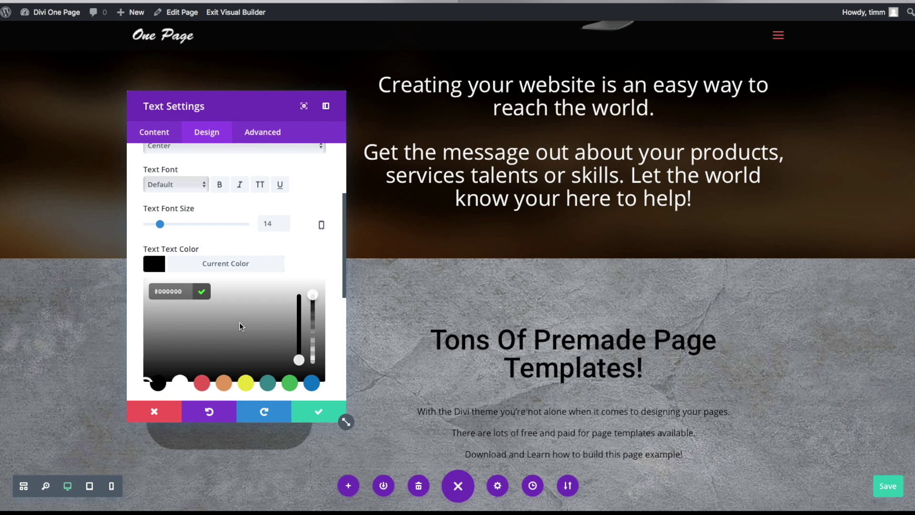
drag(162, 227, 184, 229)
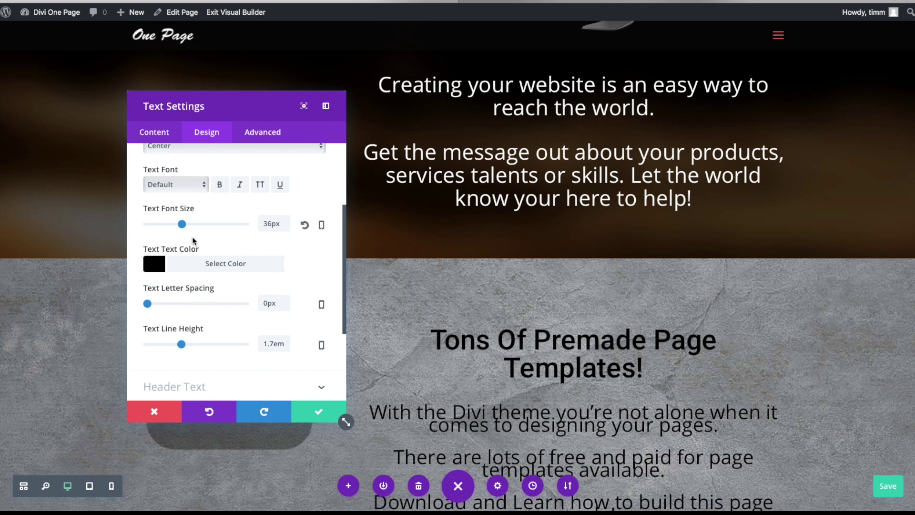
drag(181, 344, 137, 342)
scroll(603, 377, down, 3)
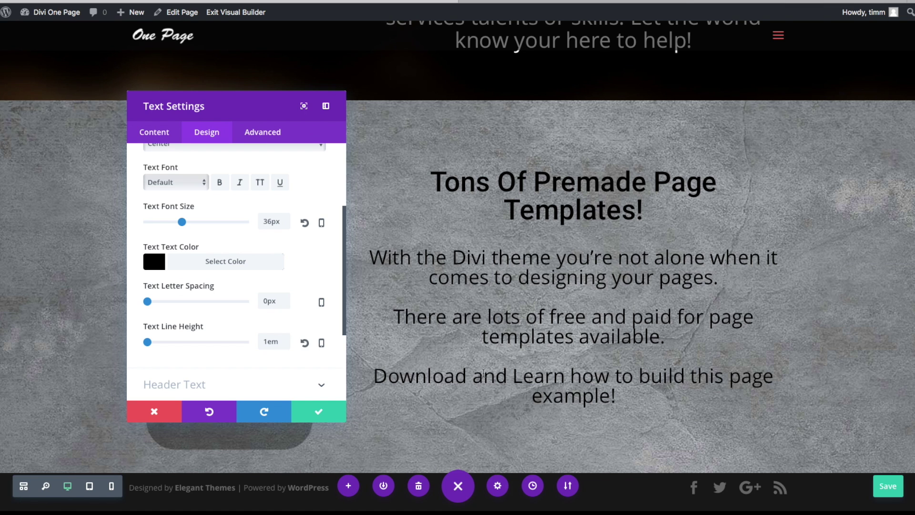
click(319, 412)
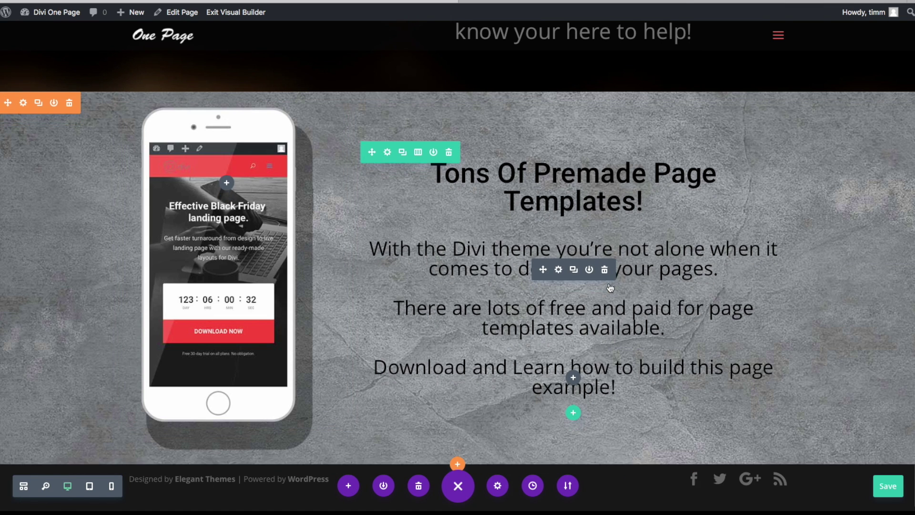
- Start inserting a new row below the template description in the specialty section's two-thirds column
scroll(610, 287, down, 1)
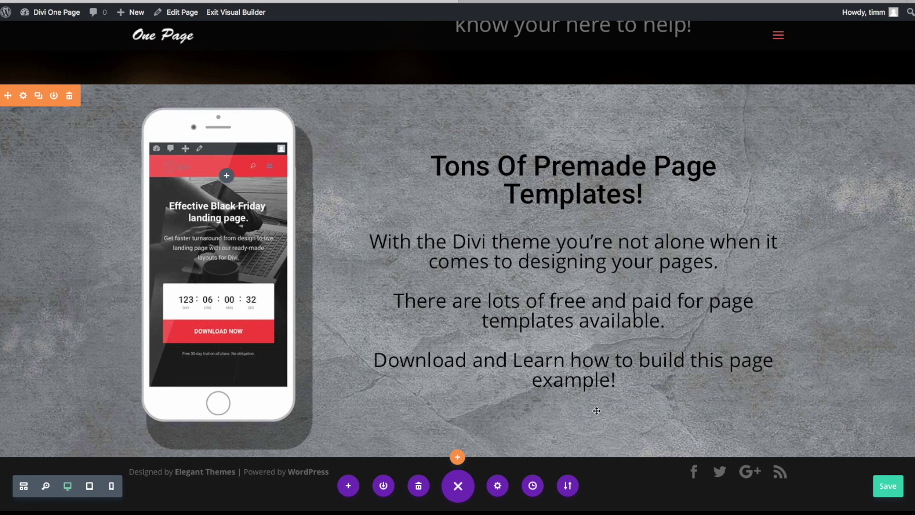
click(572, 409)
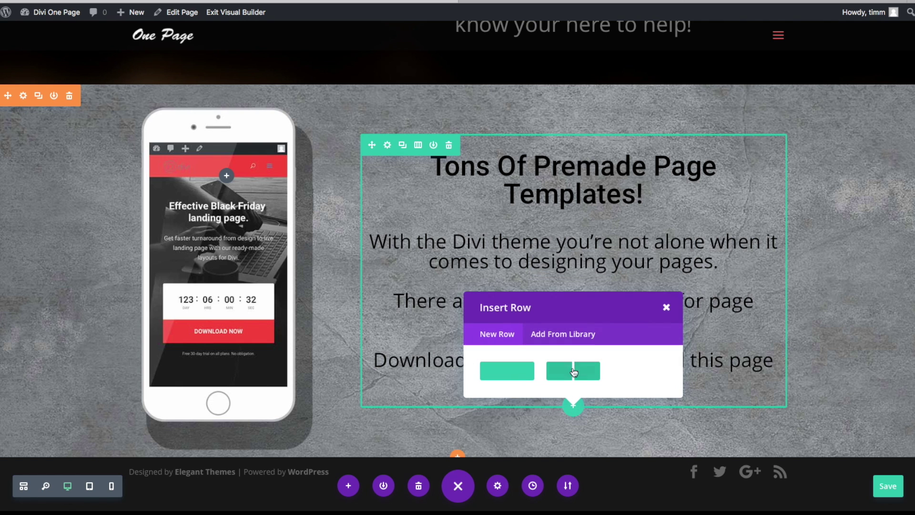
- Insert a two-column row beneath the template text and add a button reading "Free Page Templates" in its first column
click(577, 368)
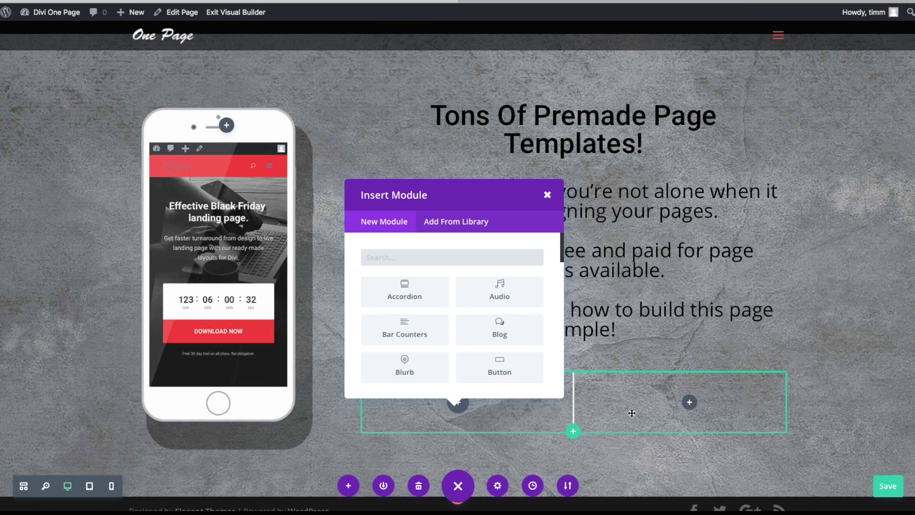
click(499, 372)
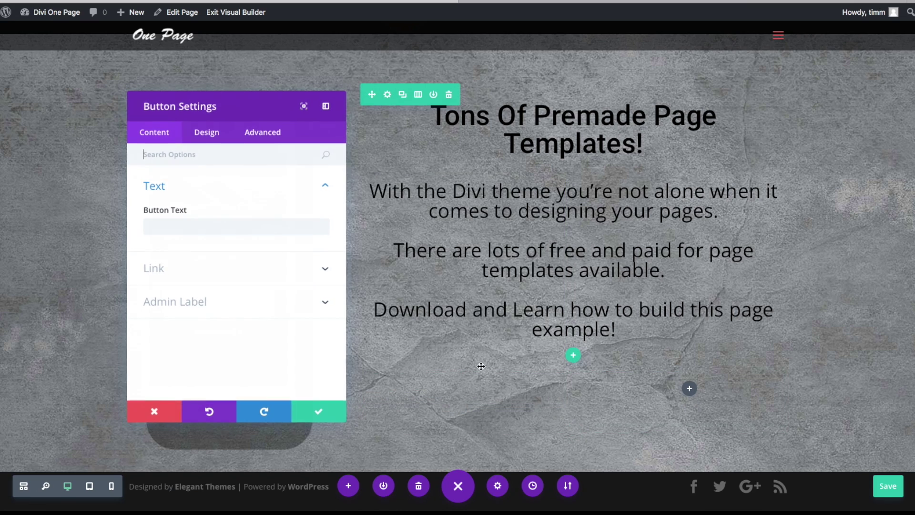
click(220, 222)
text(Free)
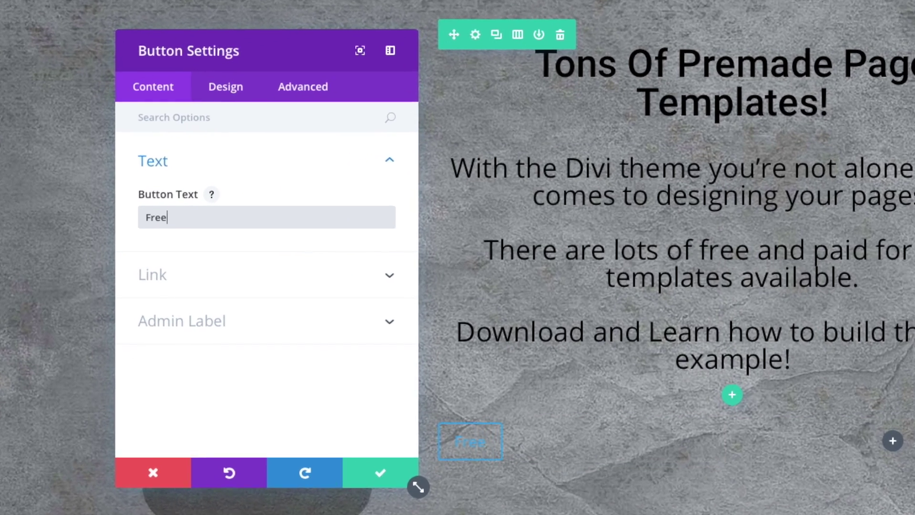
text( Page Templates)
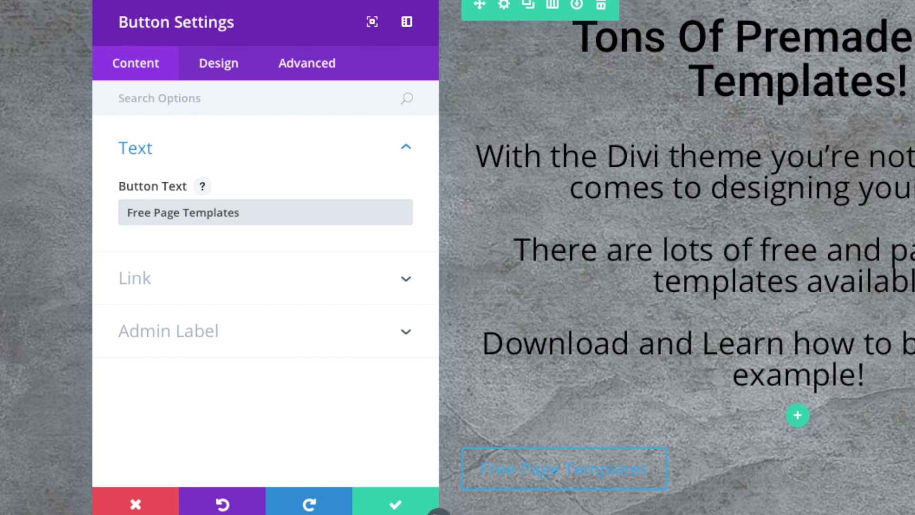
- Set the Free Page Templates button's alignment to Center and its text color to Light
click(231, 71)
click(190, 147)
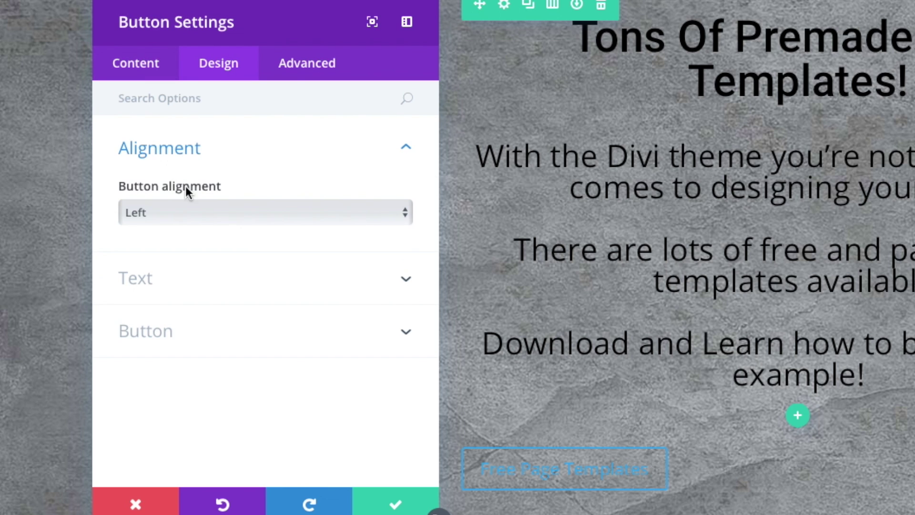
click(183, 212)
click(165, 228)
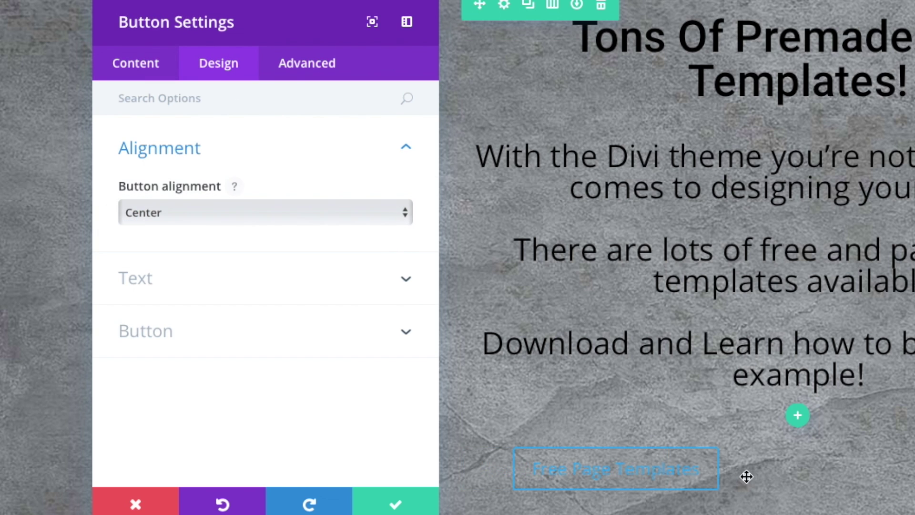
click(213, 278)
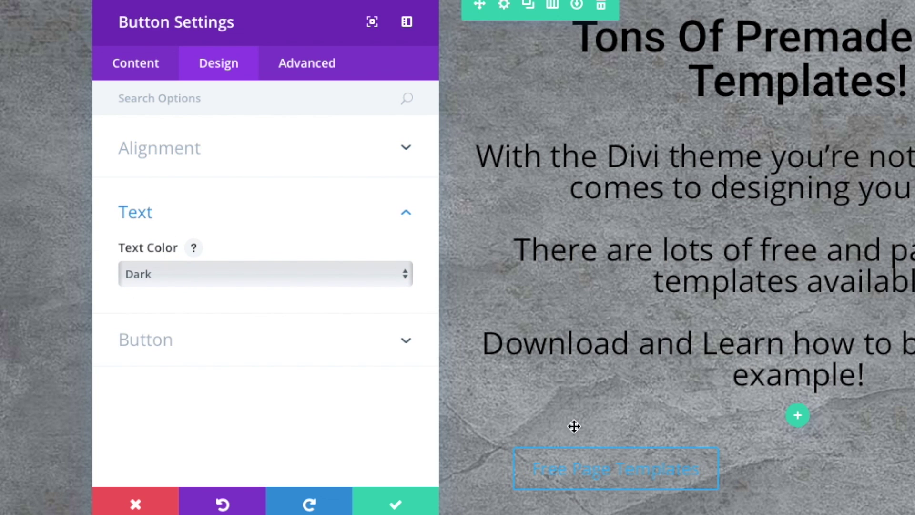
click(310, 275)
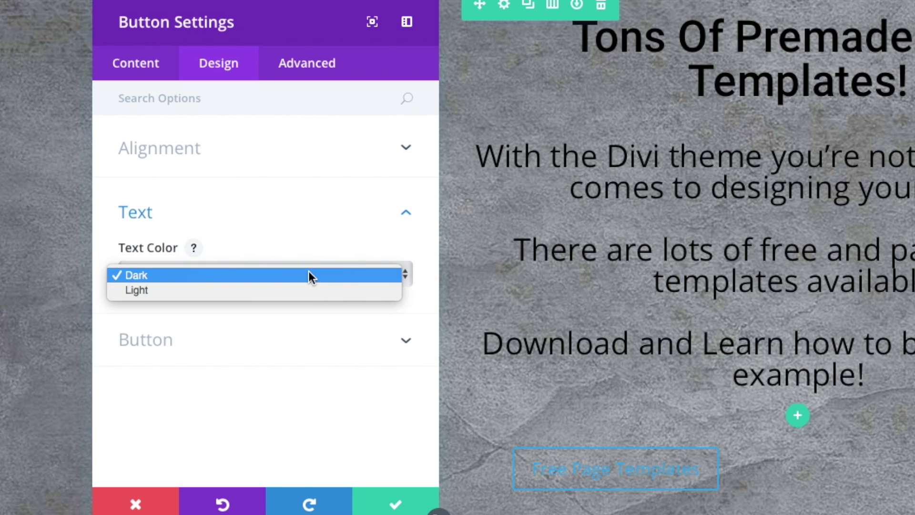
click(235, 289)
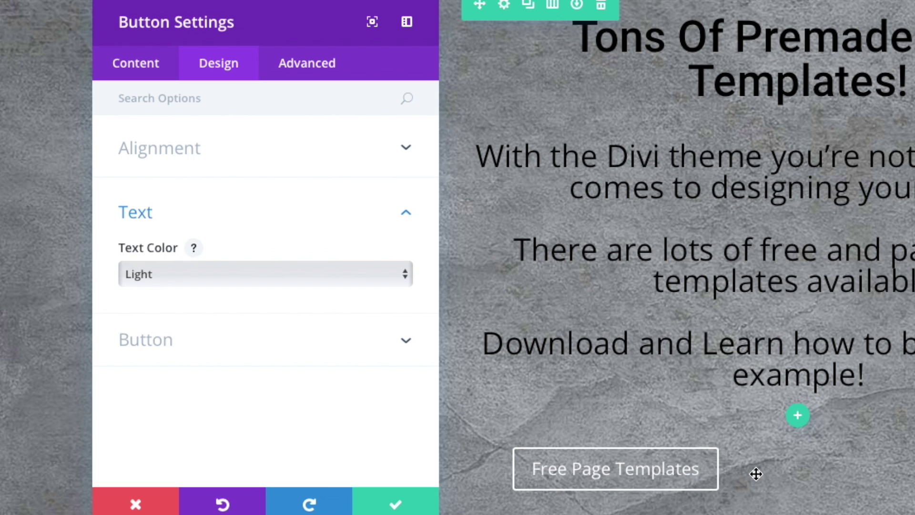
- Enable custom styles for the Free Page Templates button and set its text color to red #e15952
click(194, 329)
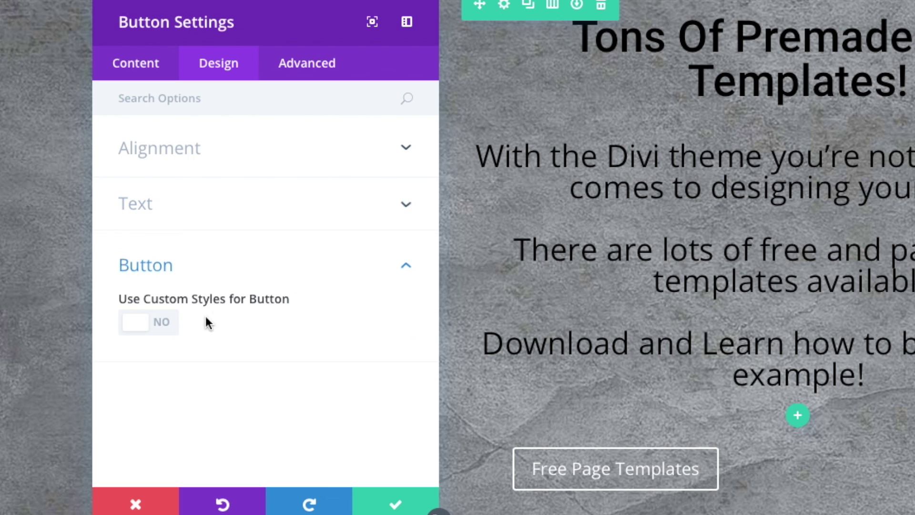
click(171, 320)
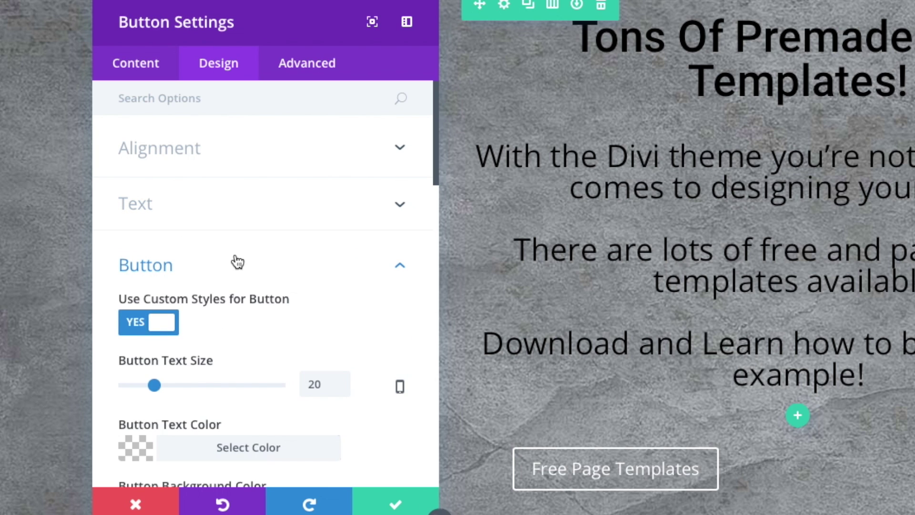
scroll(245, 314, down, 1)
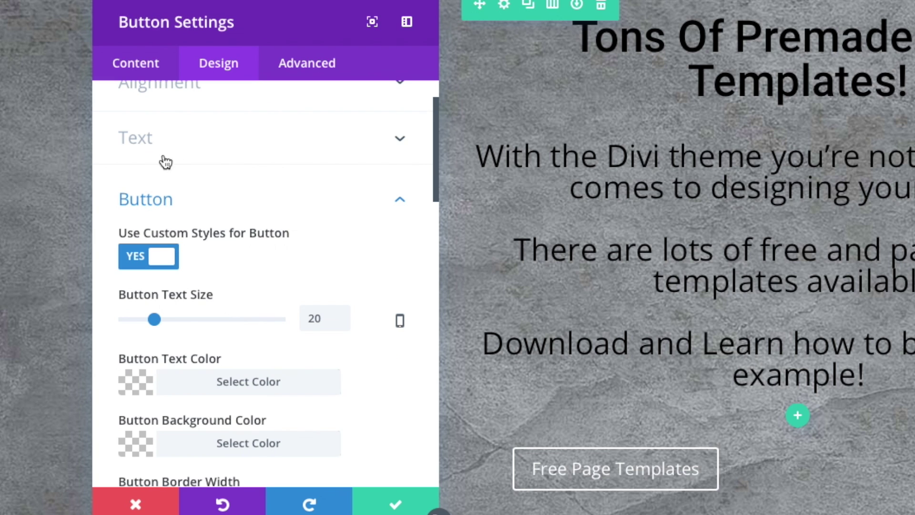
scroll(232, 306, down, 1)
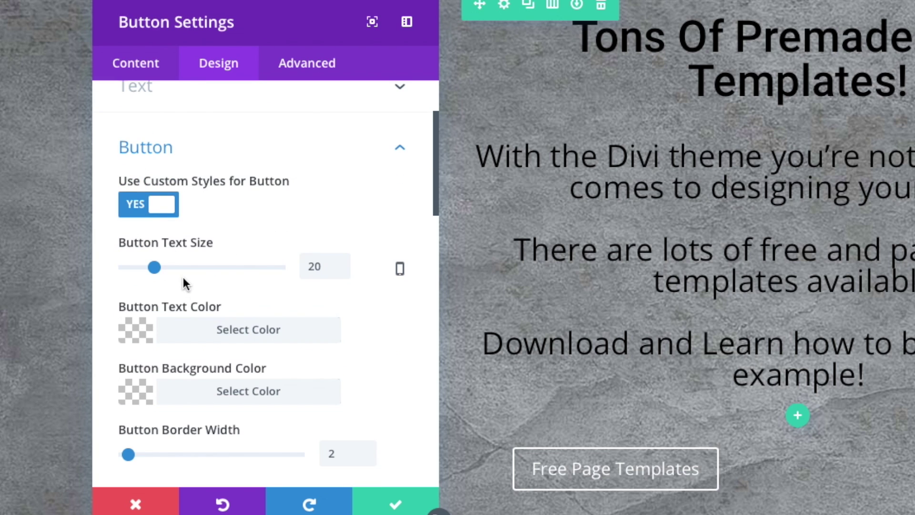
click(144, 342)
scroll(218, 313, down, 5)
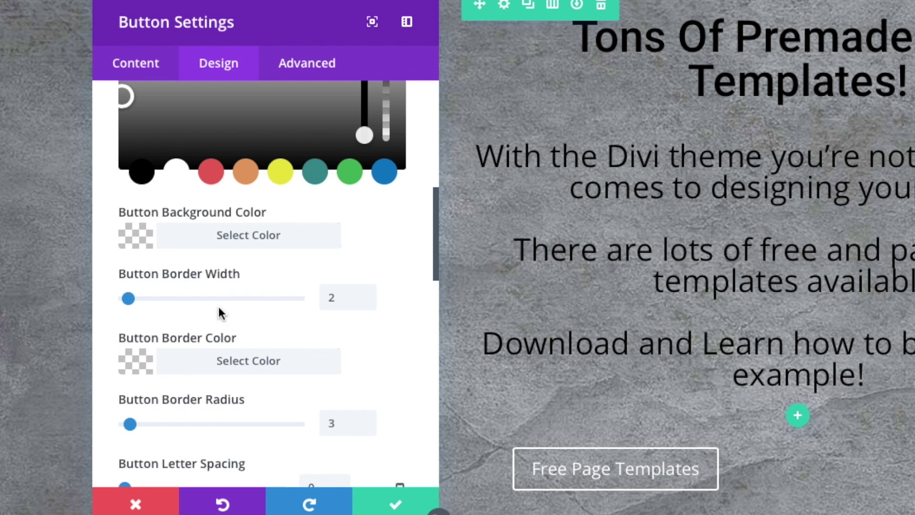
click(214, 184)
scroll(223, 222, up, 5)
- Set the Free Page Templates button's background color to white #ffffff
scroll(227, 256, down, 3)
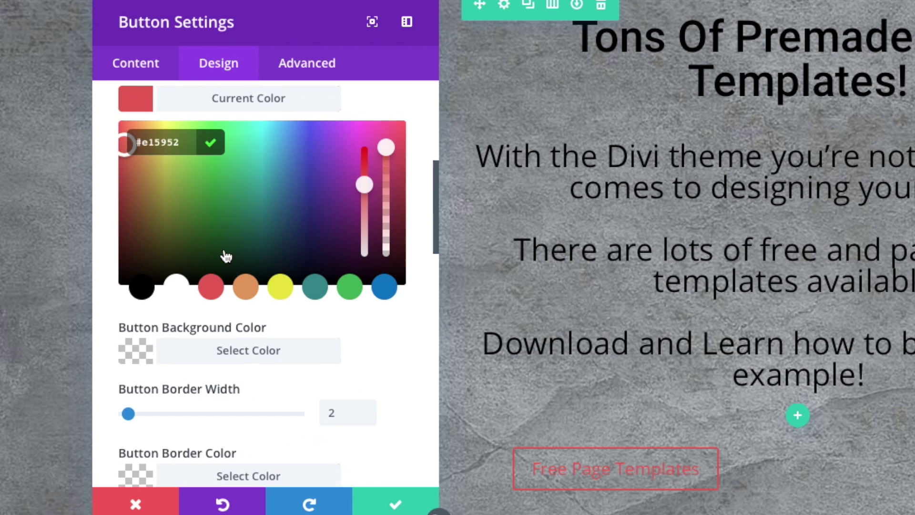
click(138, 350)
click(180, 356)
scroll(224, 355, down, 1)
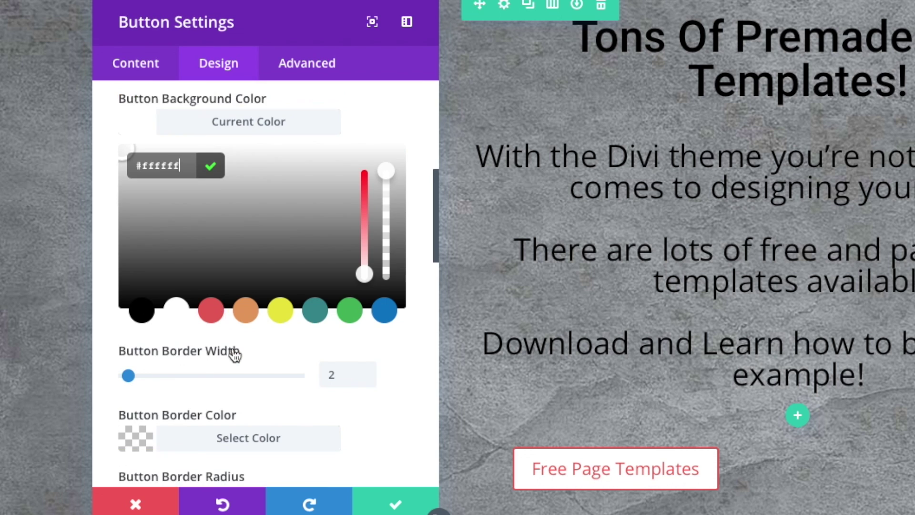
- Set the Free Page Templates button's border color to white, accept the button settings and save the page
scroll(235, 353, down, 2)
click(136, 403)
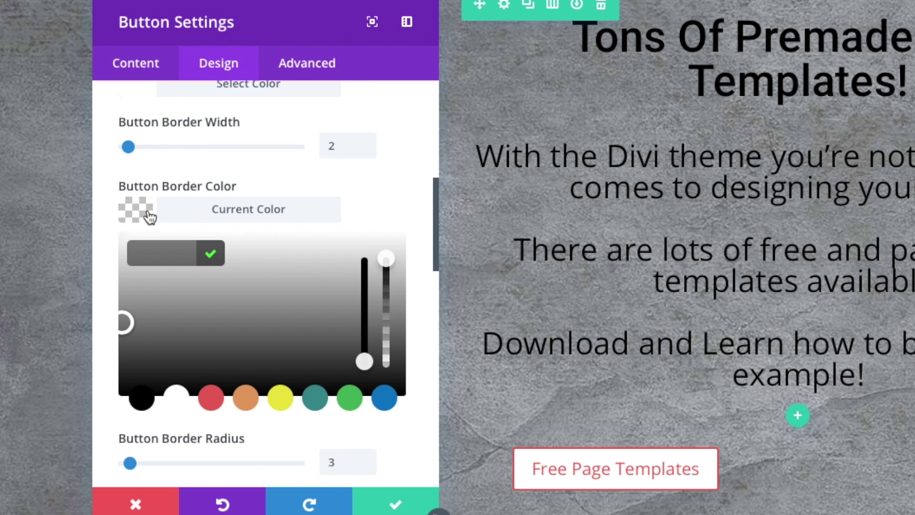
click(149, 216)
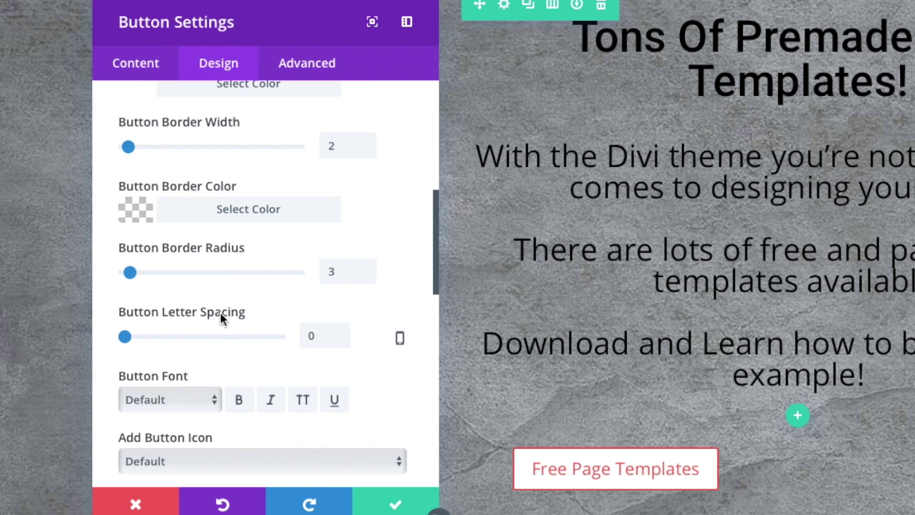
scroll(236, 320, down, 4)
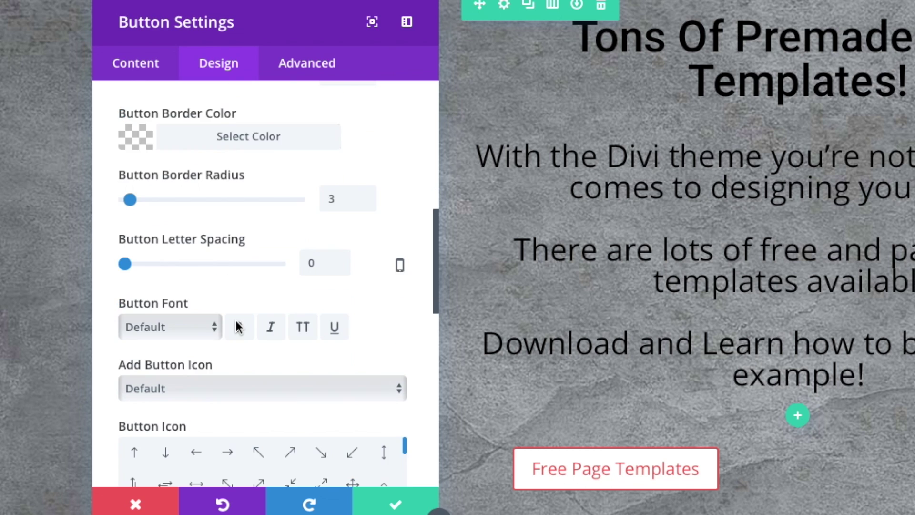
scroll(233, 324, up, 10)
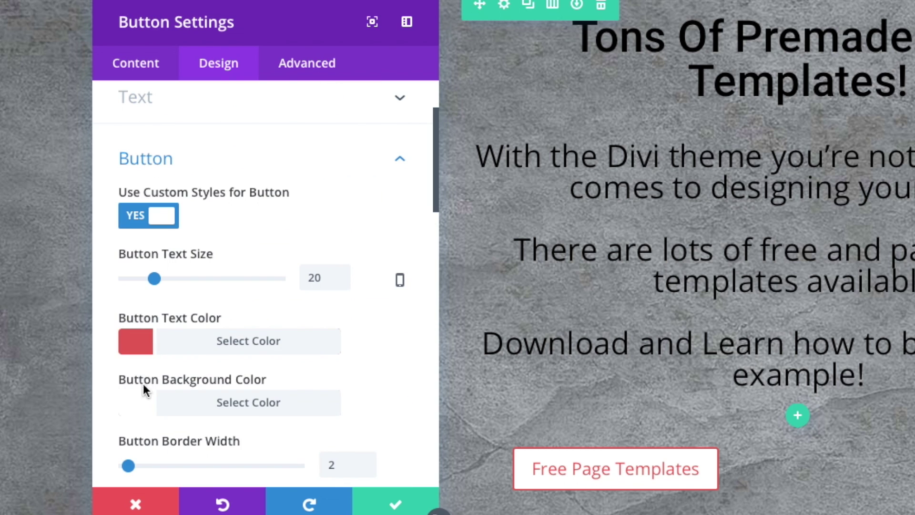
scroll(227, 343, down, 3)
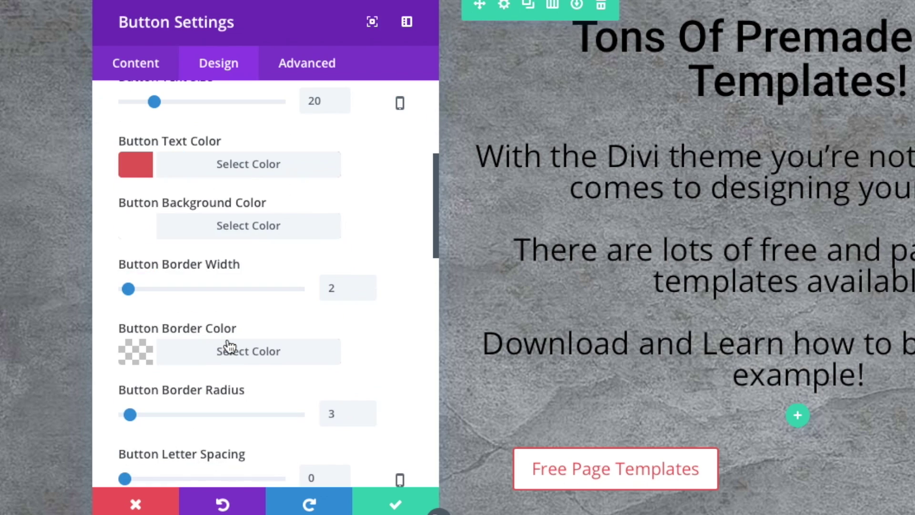
click(148, 359)
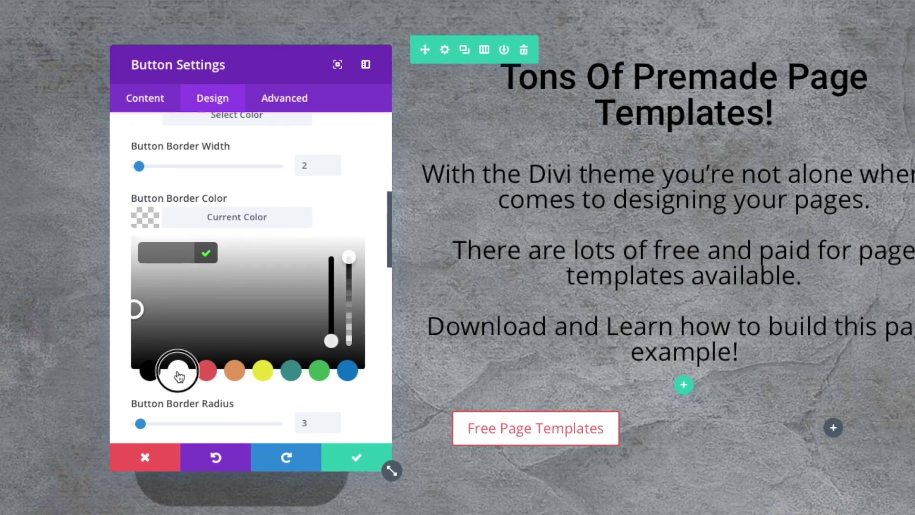
click(178, 374)
click(361, 460)
key(super+s)
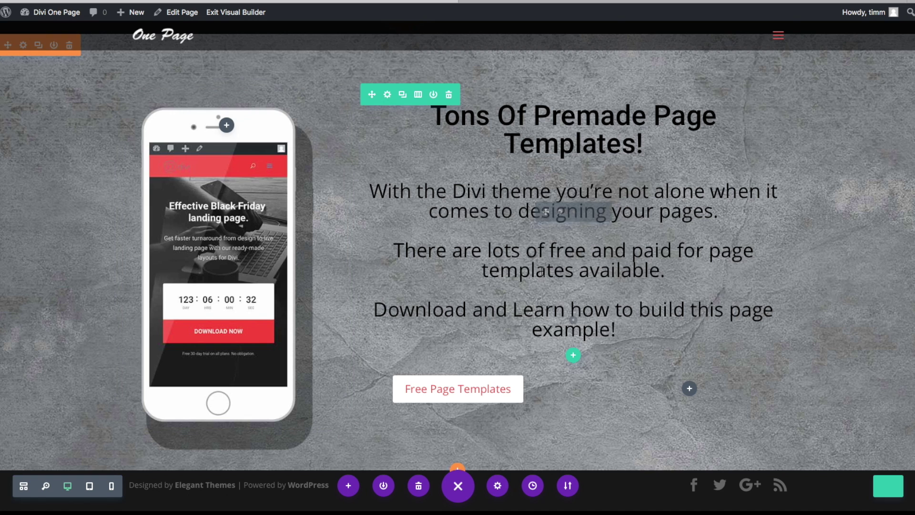
- Duplicate the Free Page Templates button and move the copy into the row's empty second column
mouse_move(468, 387)
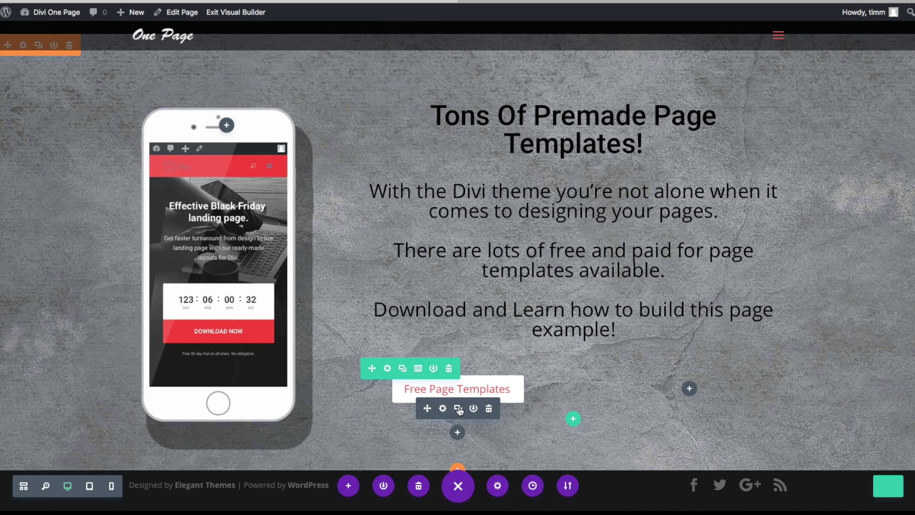
click(459, 409)
drag(435, 435, 690, 386)
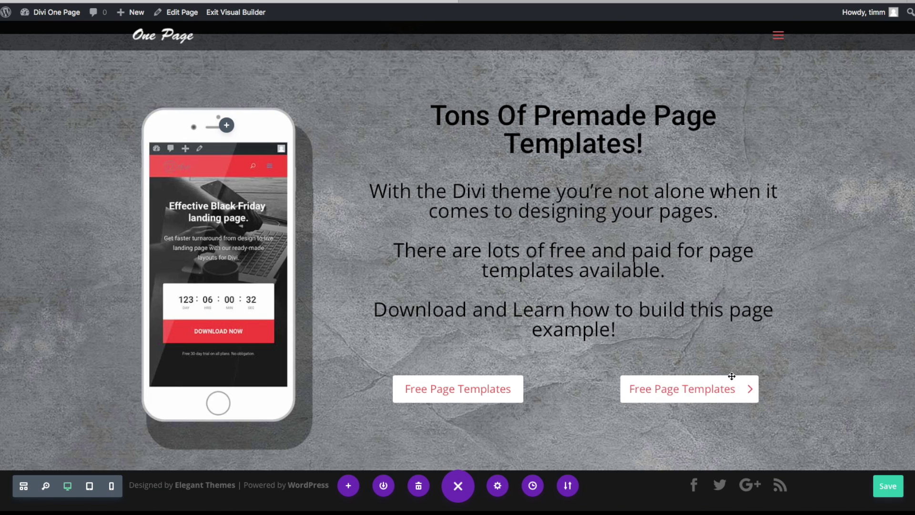
- Change the duplicated button's text to "Premium Page Templates"
click(677, 357)
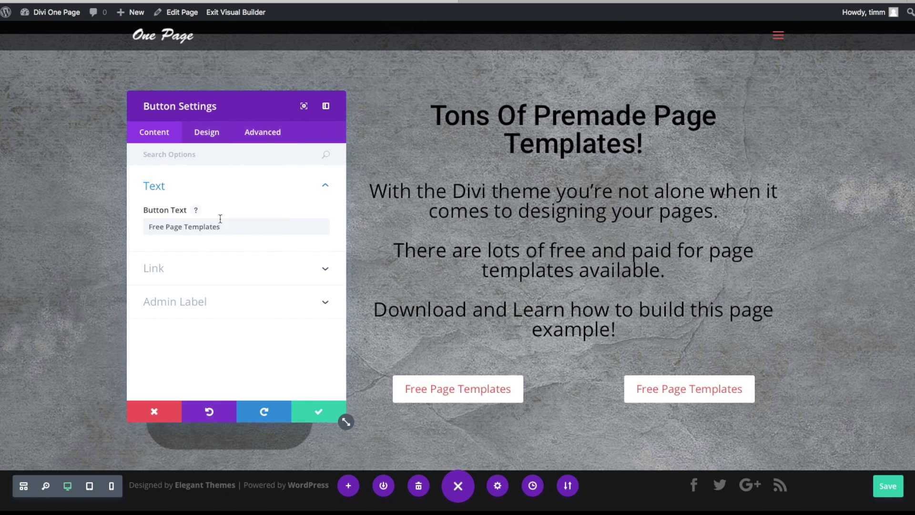
triple_click(220, 224)
text(Premium Page Templates)
- Set the Premium Page Templates button's text color to white #ffffff and its background color to red #e15952
click(207, 132)
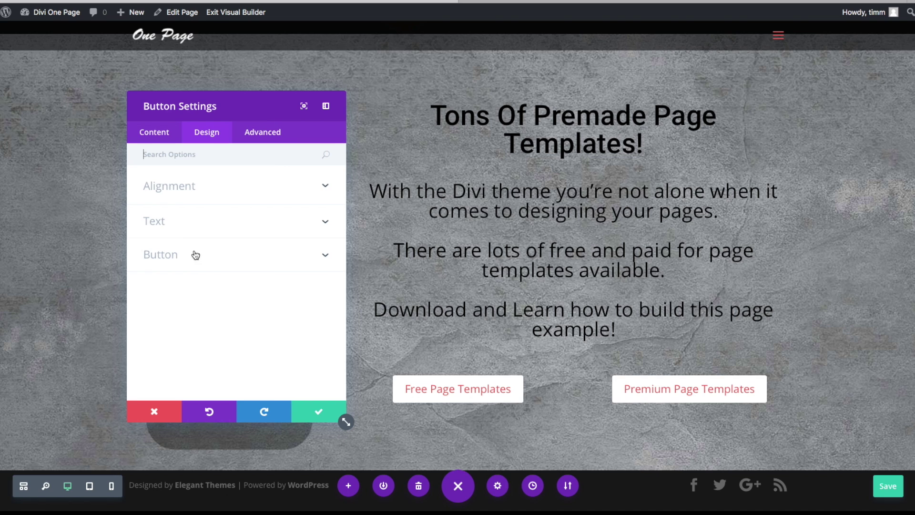
click(253, 256)
scroll(188, 248, down, 3)
click(160, 171)
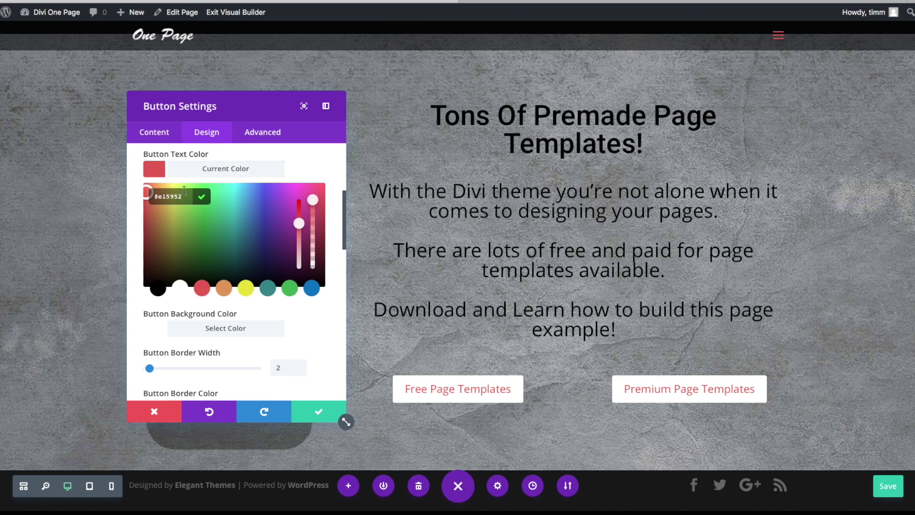
click(184, 282)
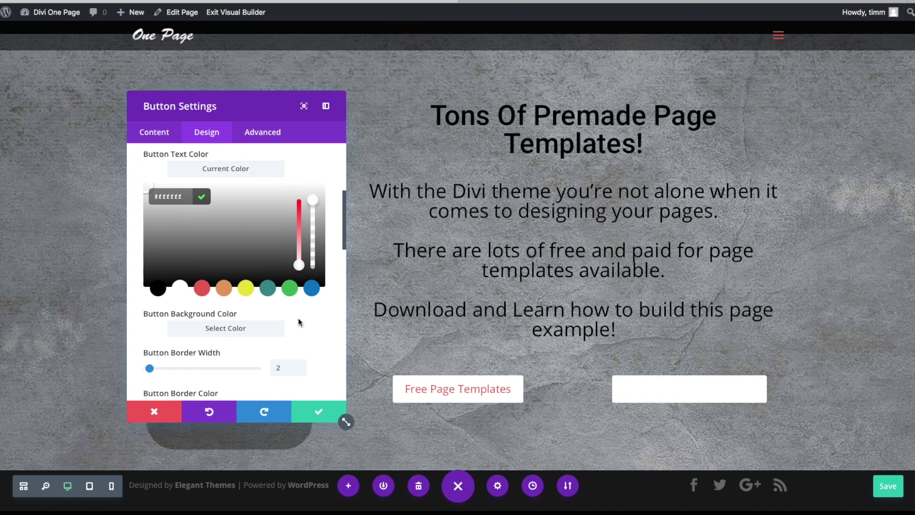
scroll(157, 307, down, 1)
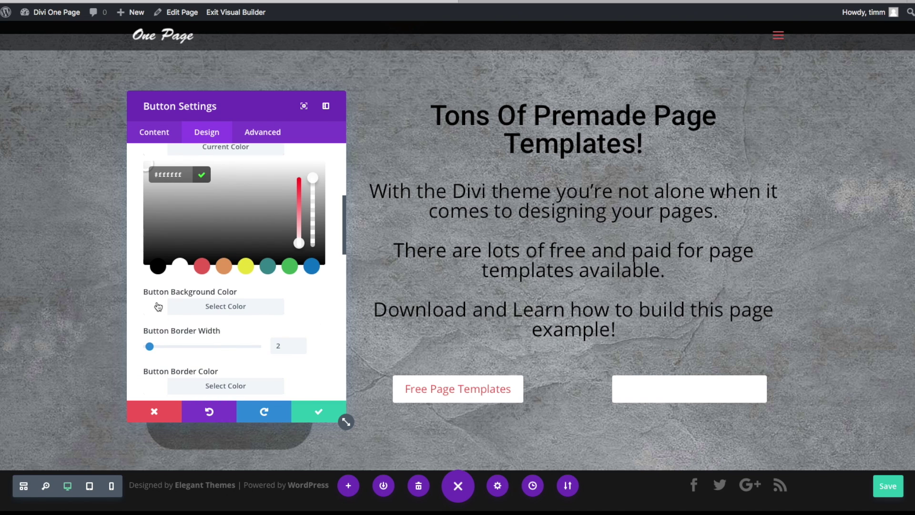
click(206, 310)
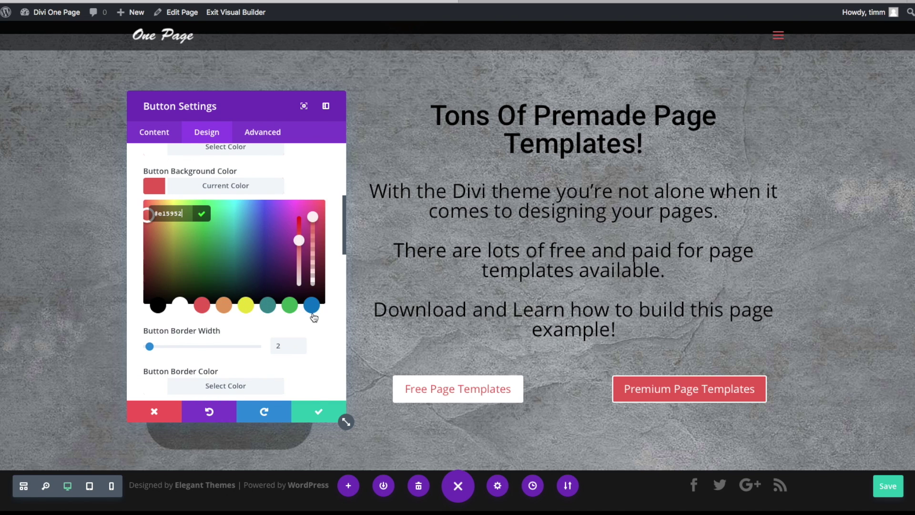
- Set the Premium Page Templates button's border color to red #e15952 and accept the button settings
scroll(313, 313, down, 5)
scroll(311, 315, down, 2)
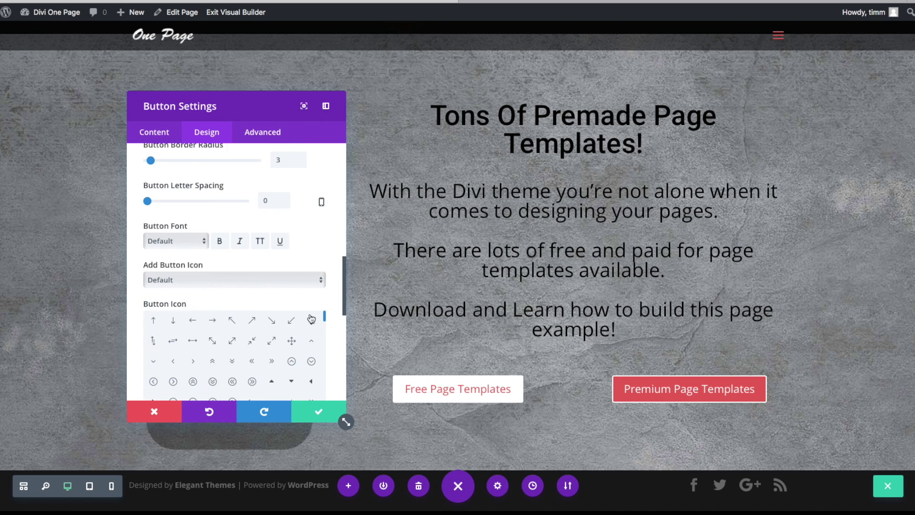
scroll(311, 318, up, 3)
click(181, 308)
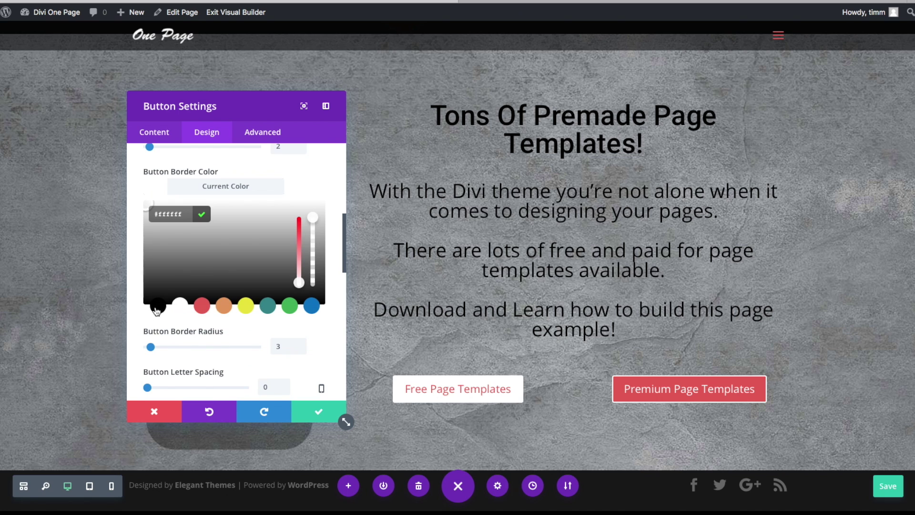
click(201, 305)
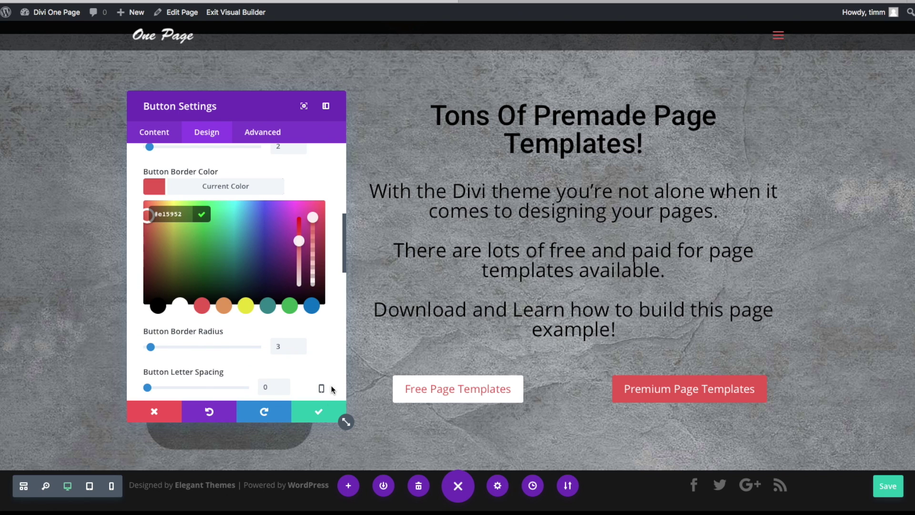
click(323, 414)
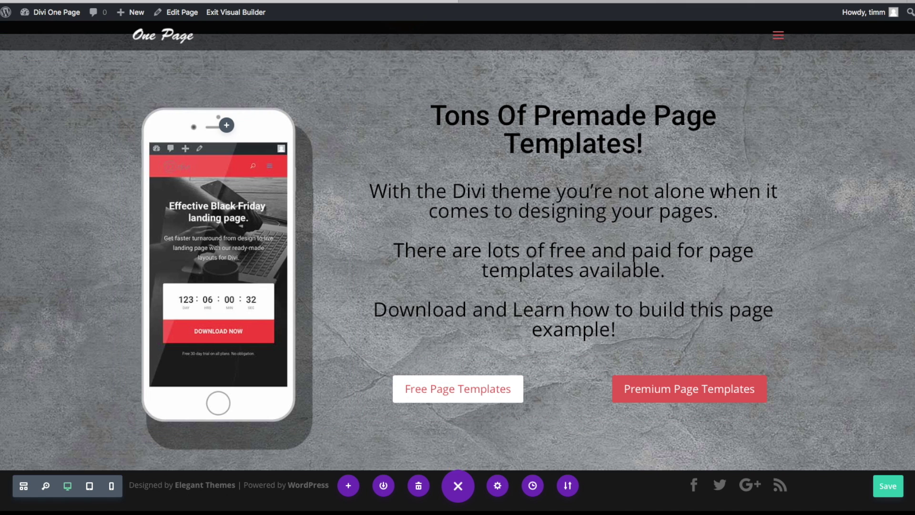
- Add a one-column row beneath the two buttons with a Text module reading "Tons Of Premade Page Templates"
scroll(574, 310, down, 1)
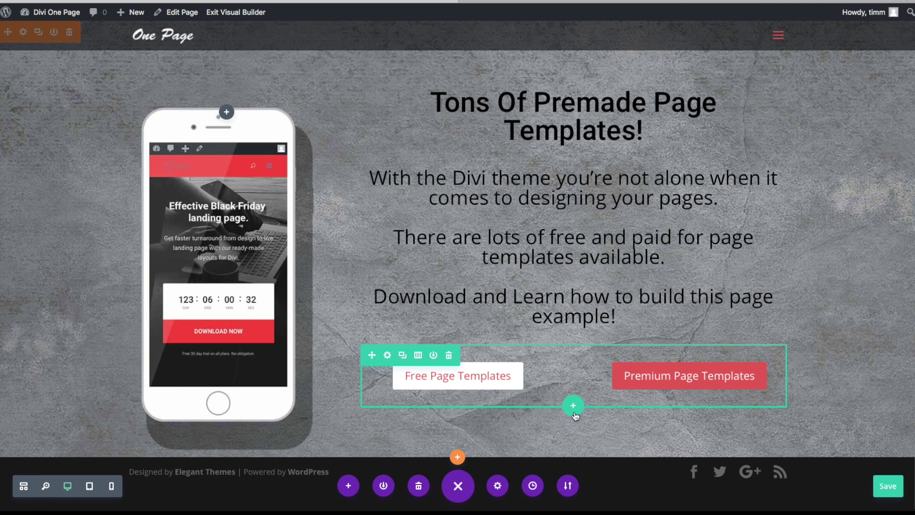
click(574, 413)
click(527, 380)
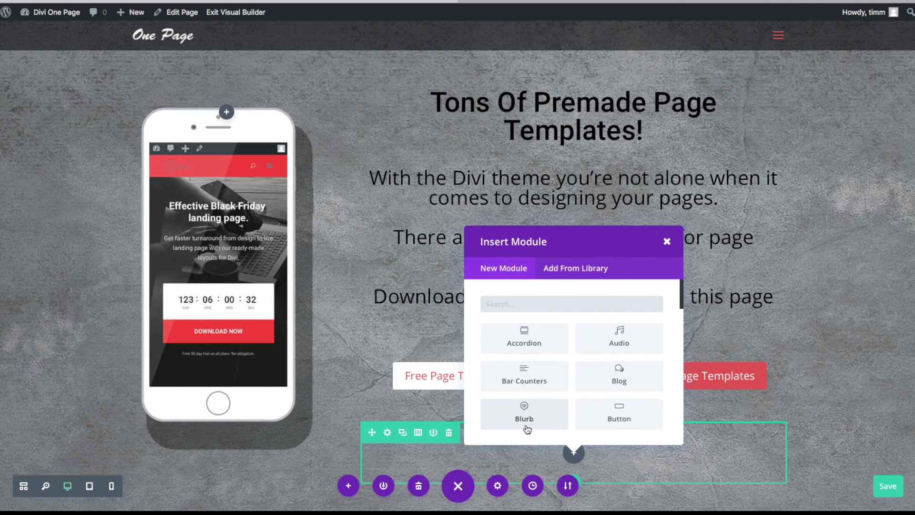
text(Tex)
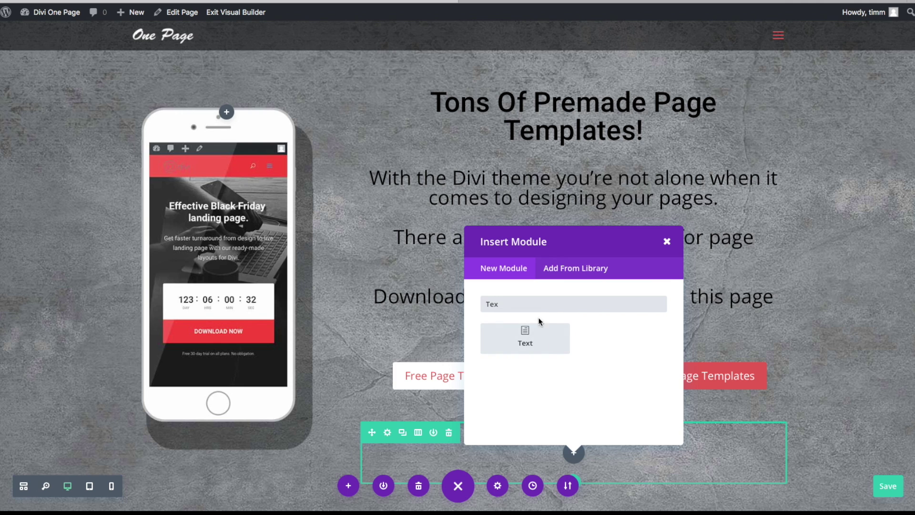
click(532, 346)
text(Tons Of Premade Page Templates)
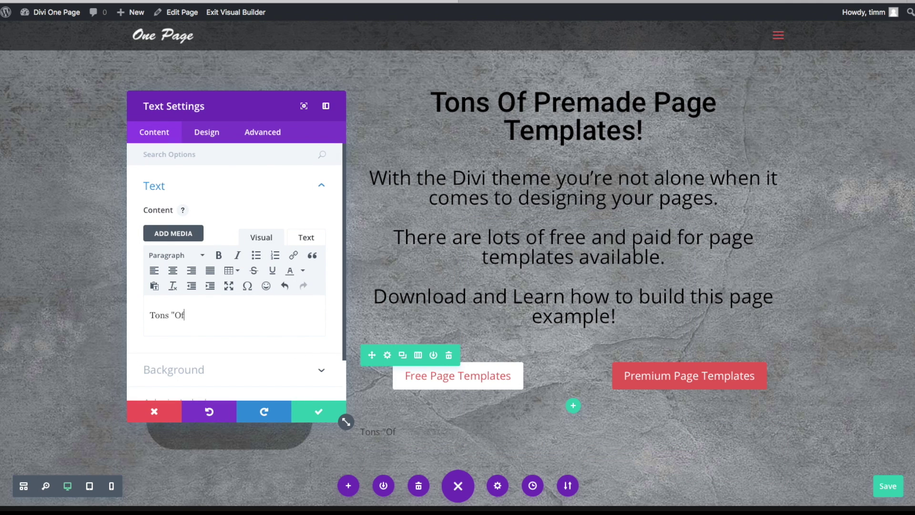
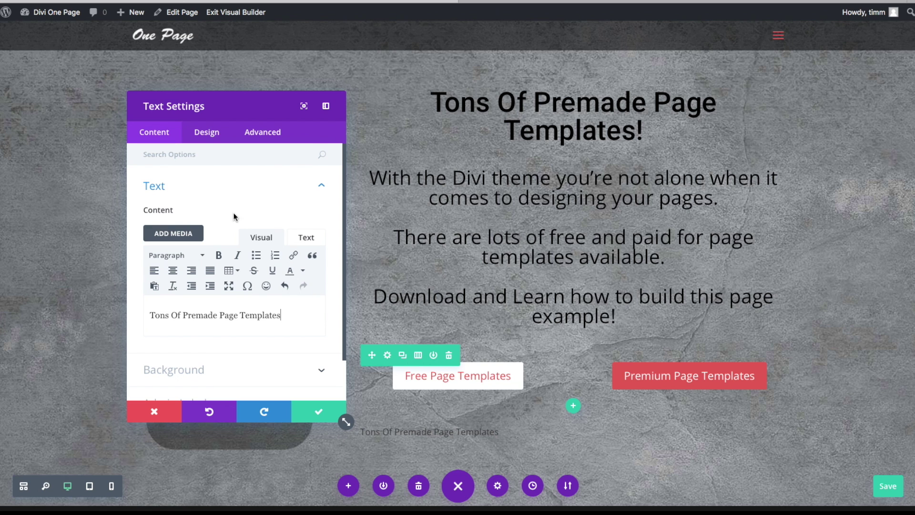
- Format the new "Tons Of Premade Page Templates" text as a large centered heading and accept the text settings
click(207, 132)
click(150, 130)
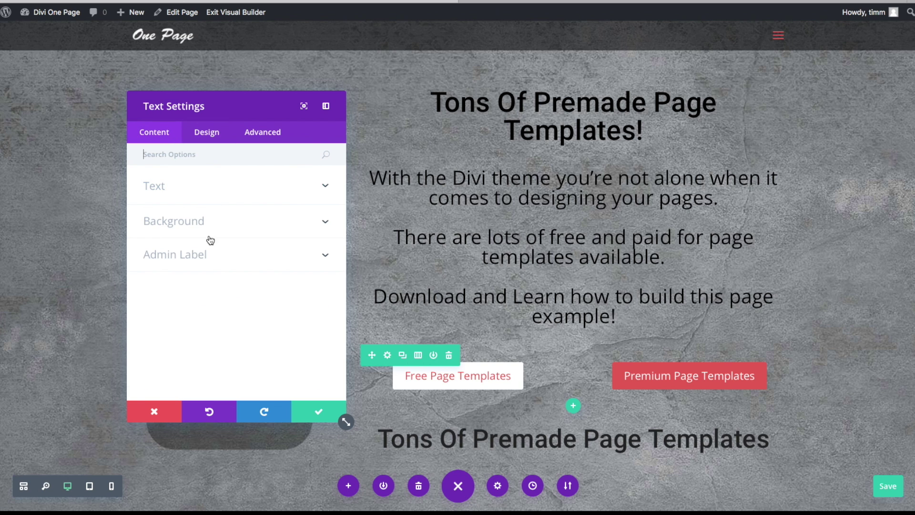
click(171, 187)
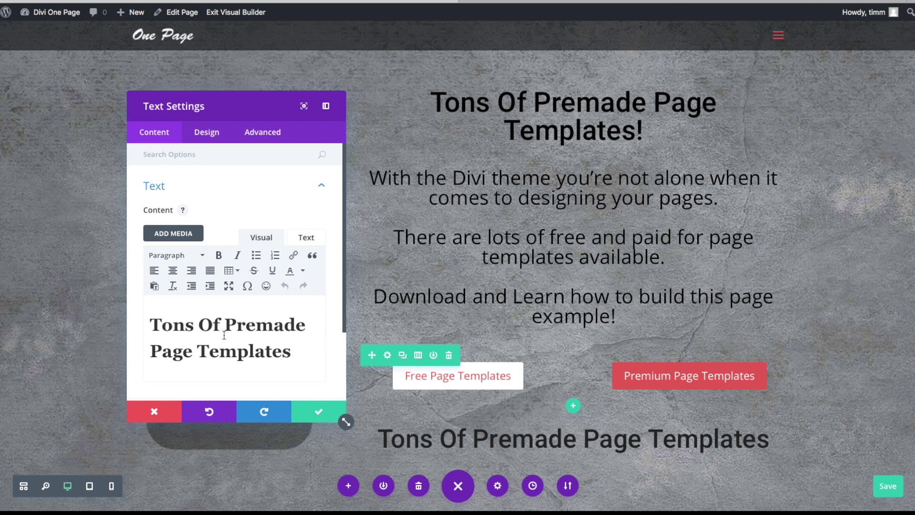
click(318, 411)
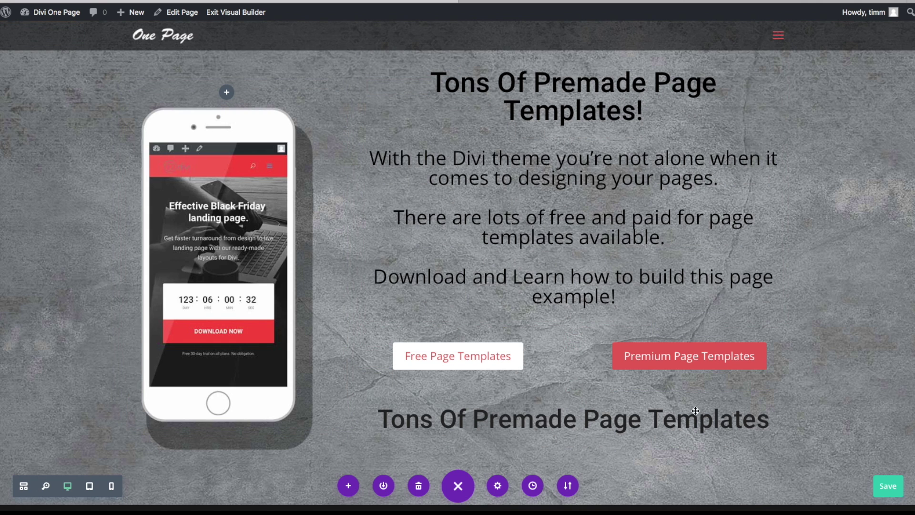
- Add a two-column row beneath the new heading and insert an Image module in its first column
scroll(839, 356, down, 1)
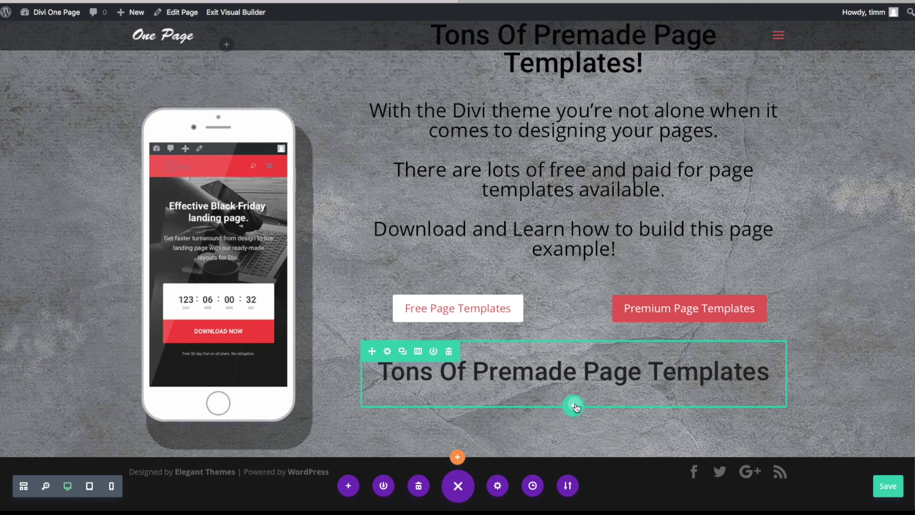
click(575, 406)
click(544, 373)
scroll(462, 397, down, 5)
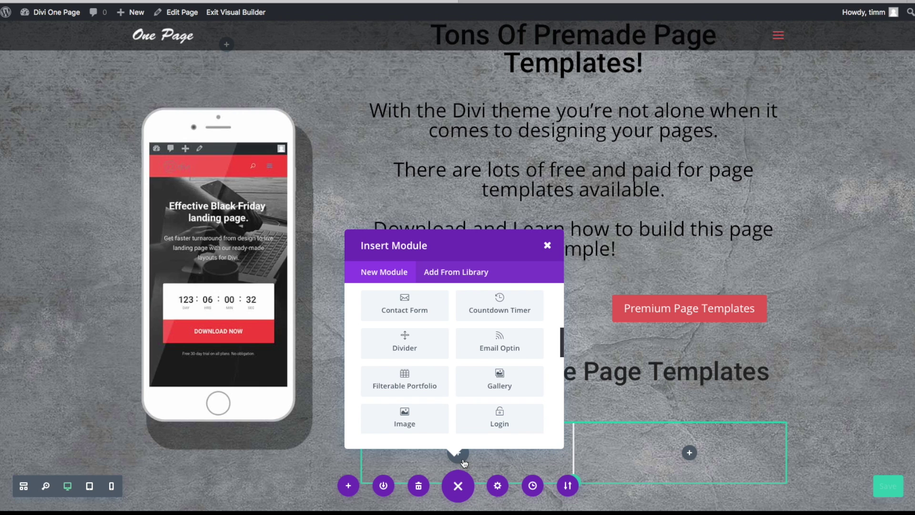
scroll(442, 337, down, 10)
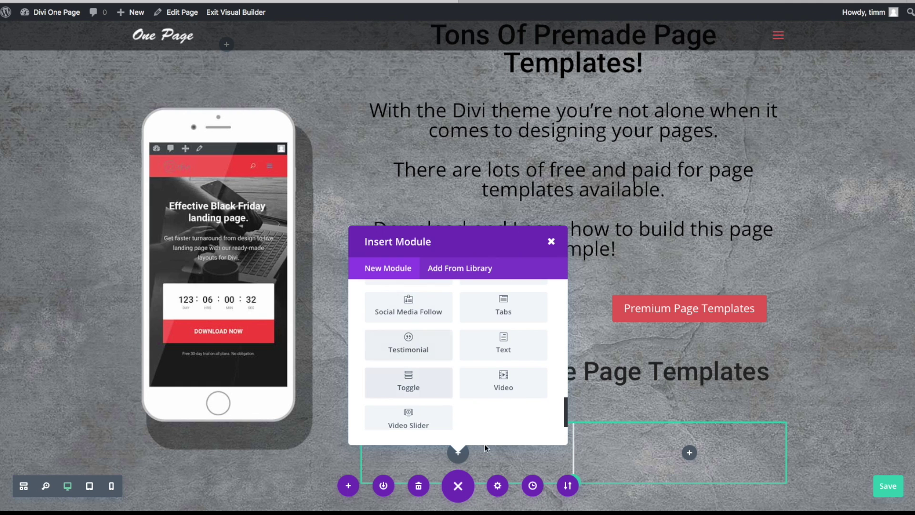
scroll(429, 386, up, 9)
click(420, 383)
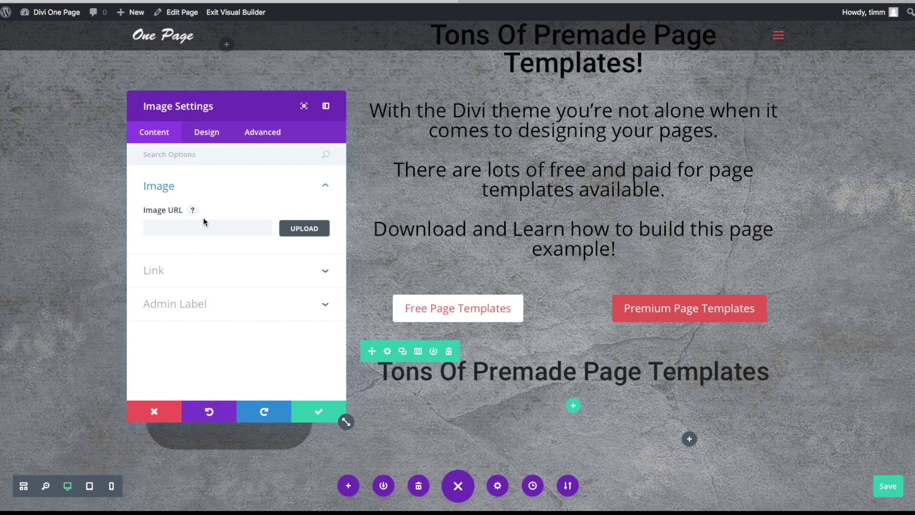
- Set the image to Divi-Theme-Blog-Template-Kit-Free-1-e1499899022520.jpg from the media library and accept the image settings
click(300, 228)
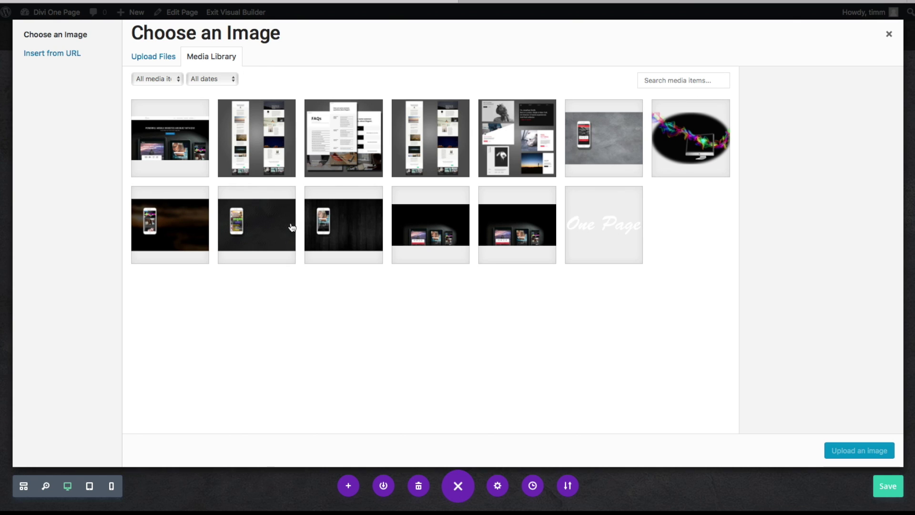
click(227, 159)
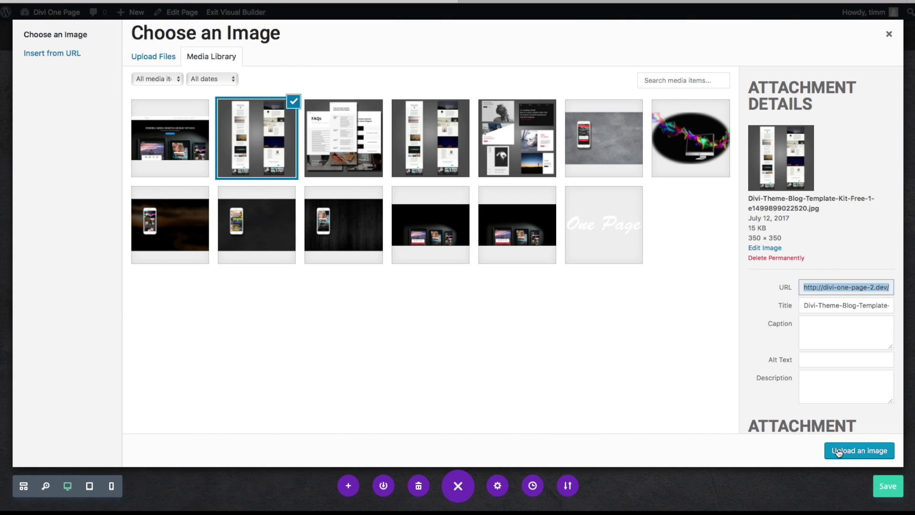
click(839, 451)
scroll(523, 423, down, 4)
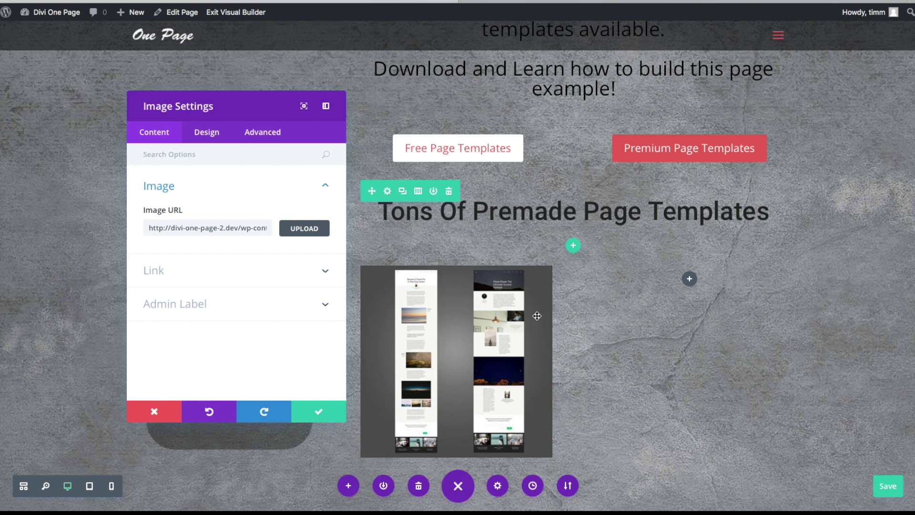
scroll(534, 321, down, 2)
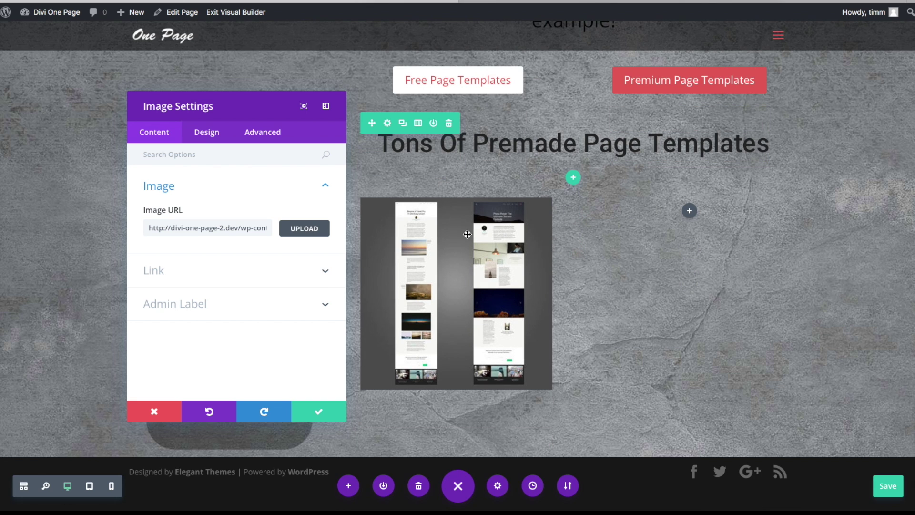
click(341, 417)
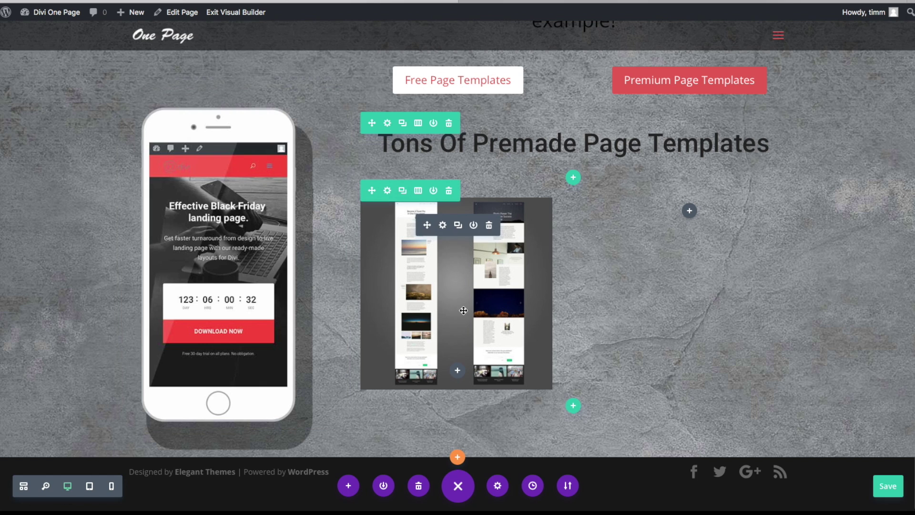
- Duplicate the blog template image and arrange the copies as a two-by-two grid across the row's columns
click(458, 225)
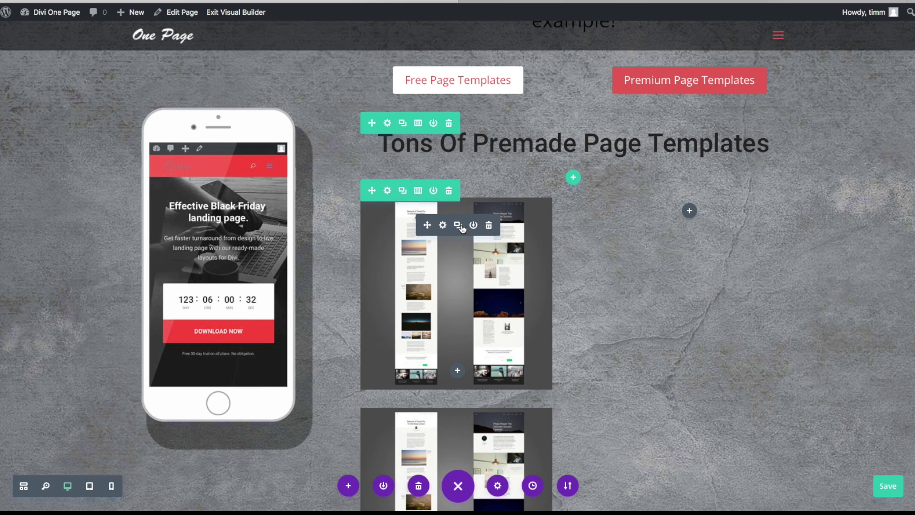
drag(438, 268, 677, 226)
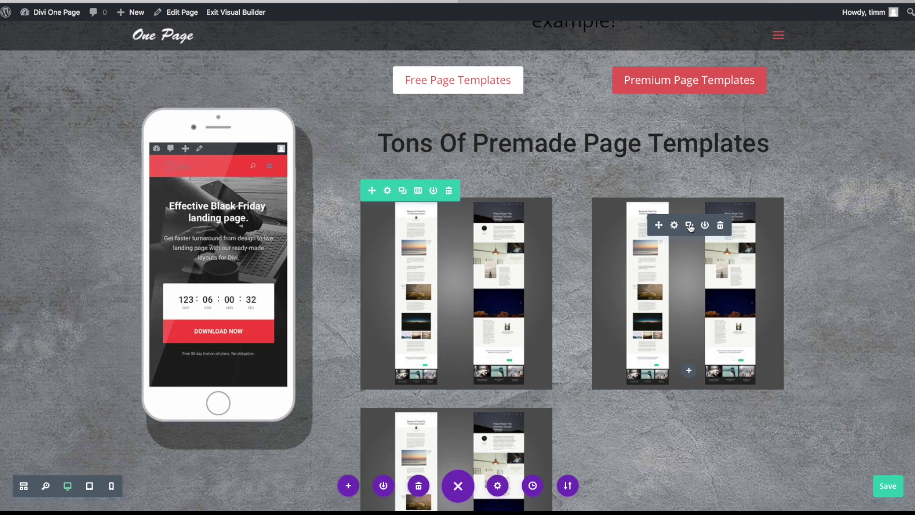
- Replace the second column's upper image with the FAQs template picture from the media library and accept the settings
click(674, 223)
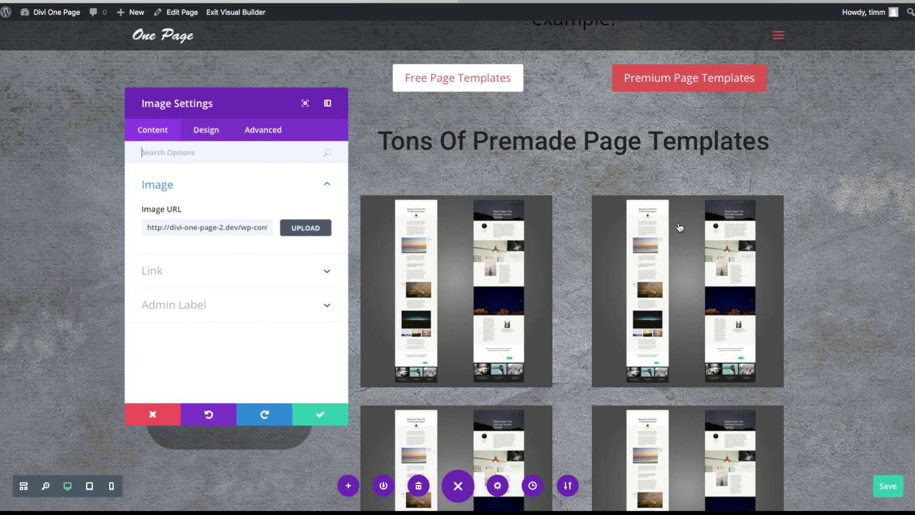
click(300, 229)
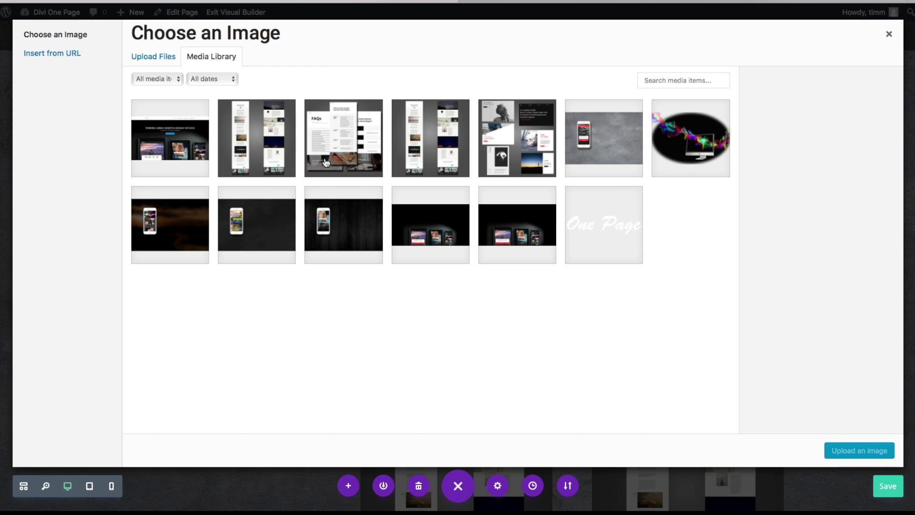
click(328, 163)
click(839, 450)
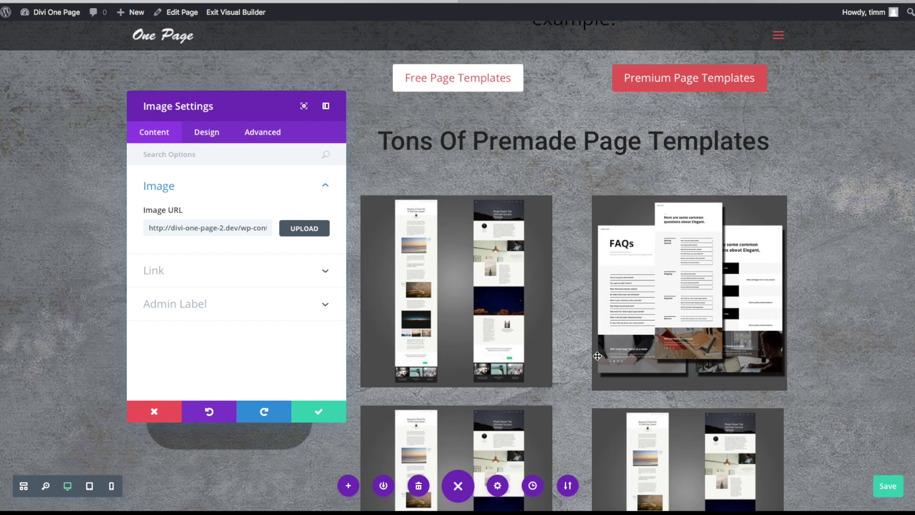
scroll(473, 343, down, 3)
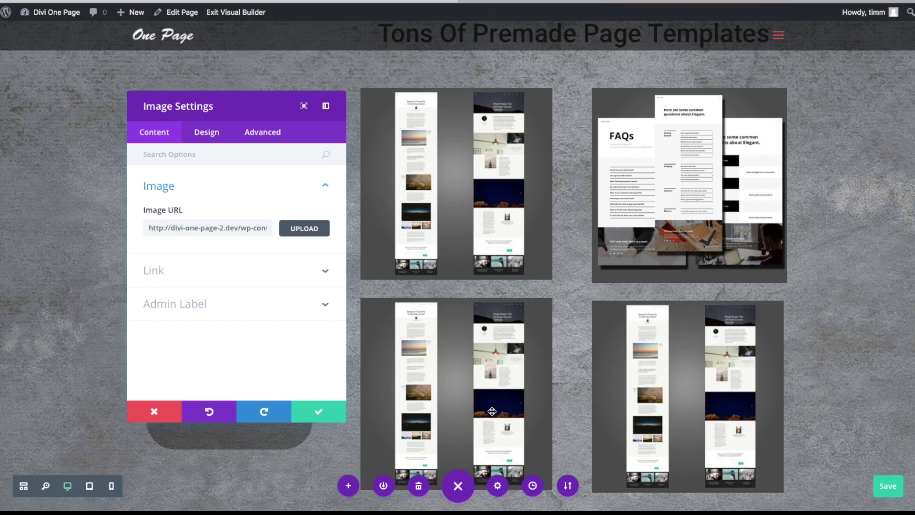
scroll(459, 339, down, 3)
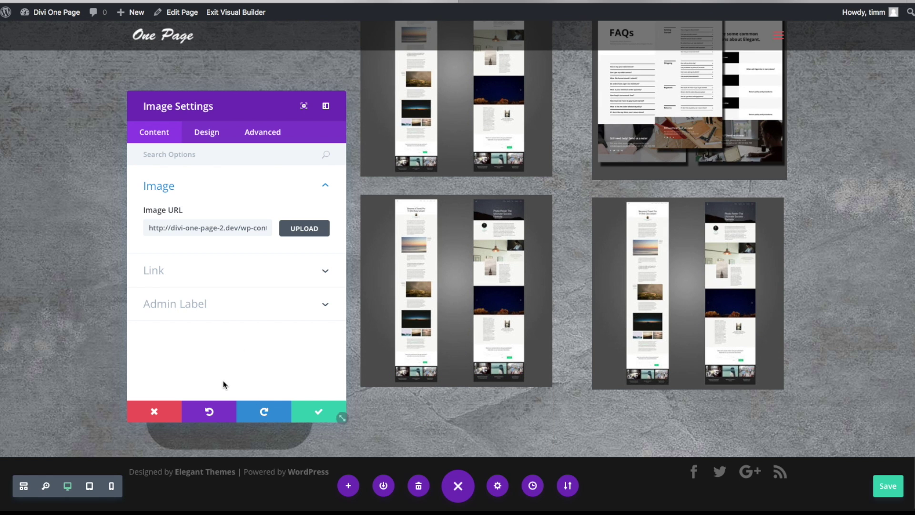
click(314, 410)
- Replace the first column's lower image with the other blog template picture, located after the FAQs picture in the media library
mouse_move(453, 248)
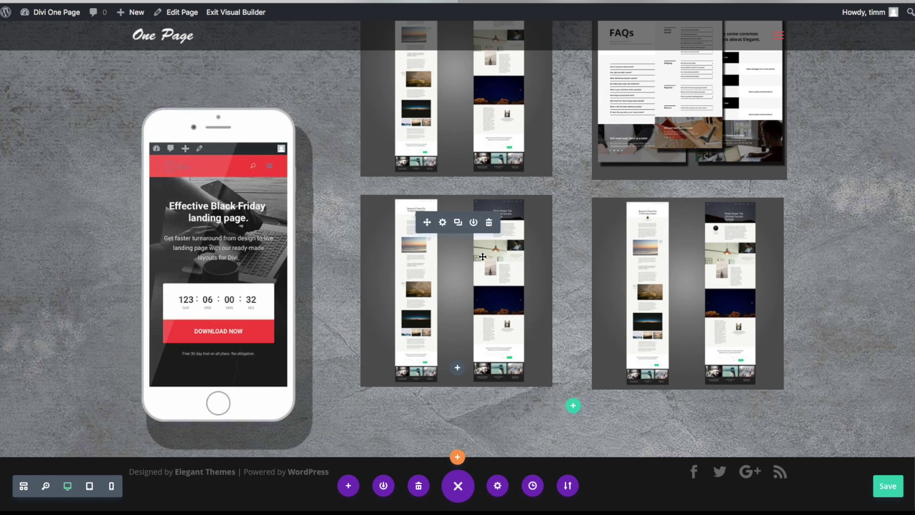
click(444, 227)
click(302, 227)
click(430, 139)
click(860, 450)
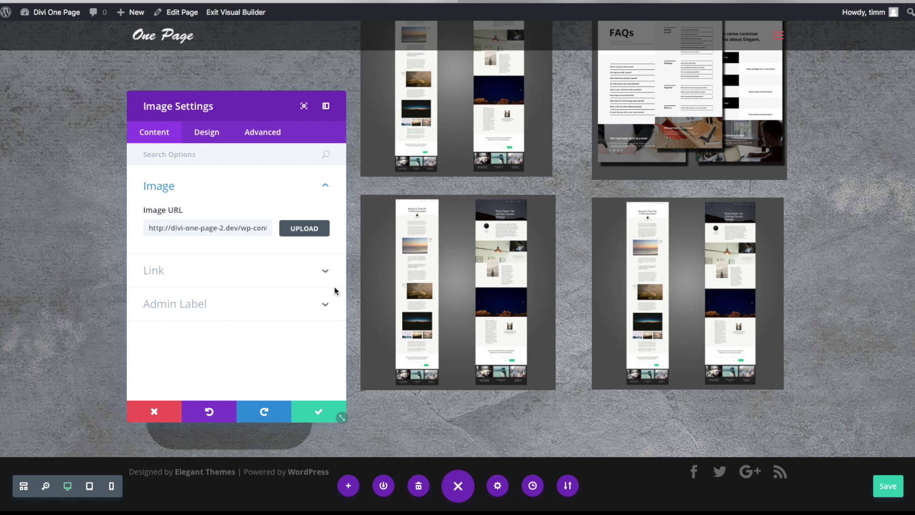
- Replace the second column's lower image with Divi-Theme-Profile-Page-Template-Free.jpg and accept the image settings
click(314, 228)
click(515, 138)
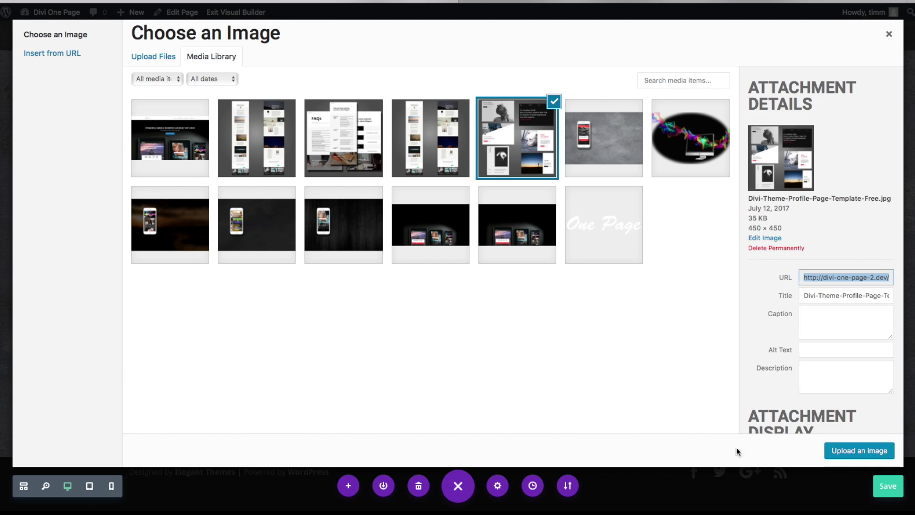
click(860, 451)
click(301, 407)
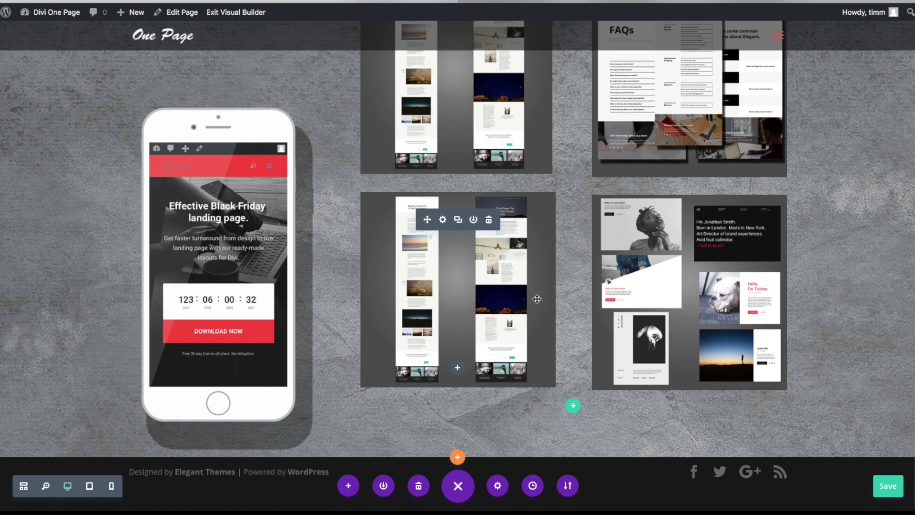
- Save the page with the four-image template grid and look it over
click(892, 491)
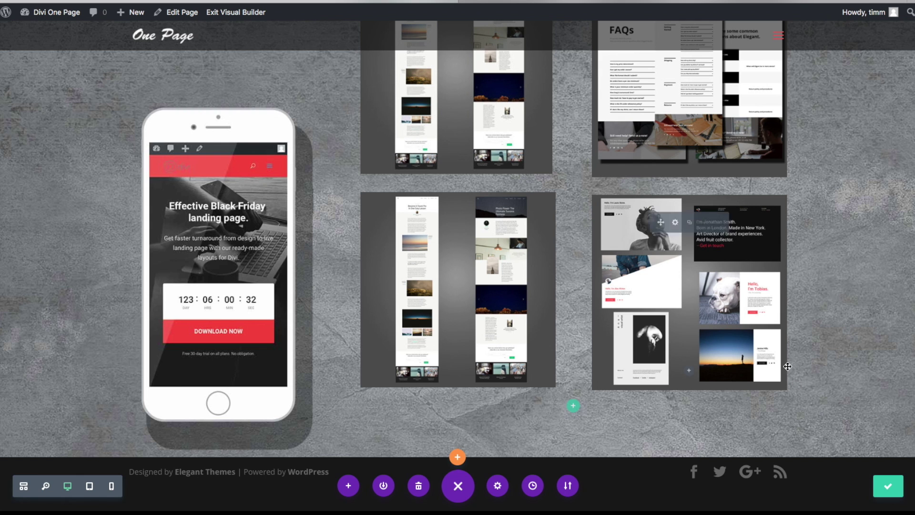
scroll(633, 334, up, 3)
scroll(633, 334, down, 3)
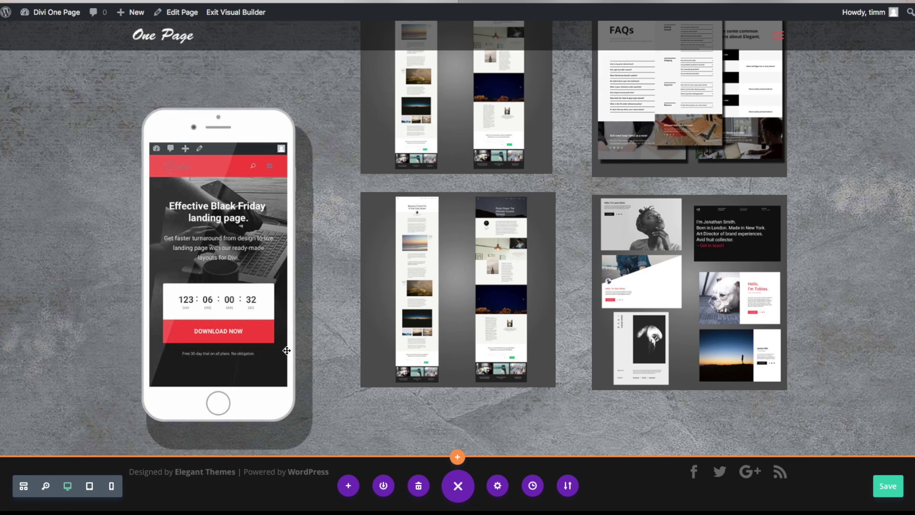
- Insert a regular section below the template section with a one-third and two-thirds column row, leaving it without modules
click(457, 457)
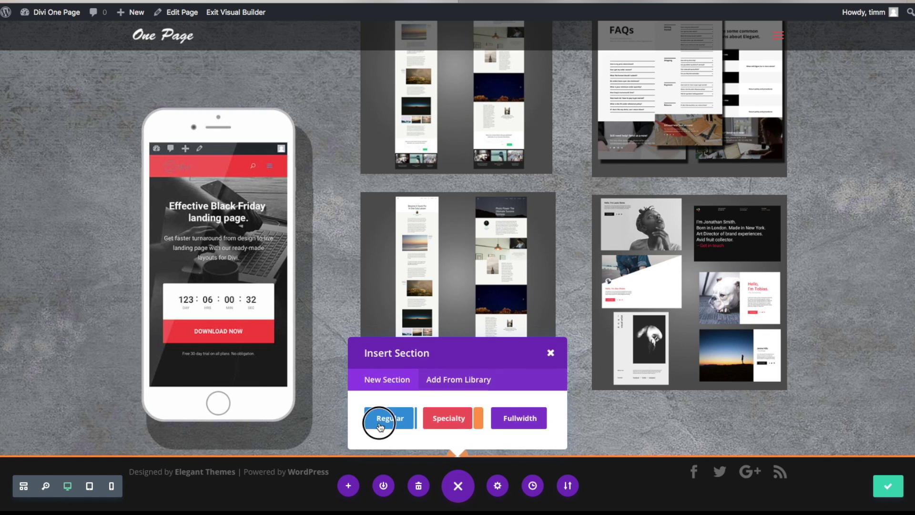
click(382, 420)
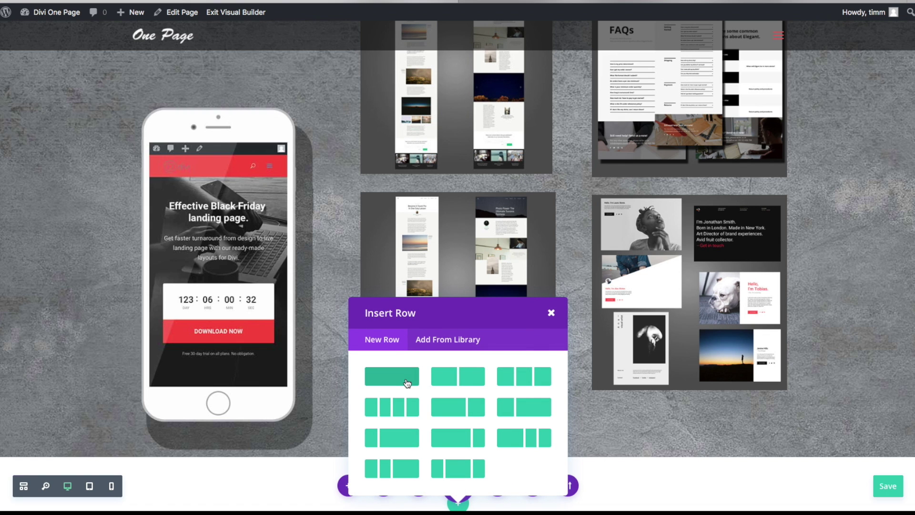
click(513, 405)
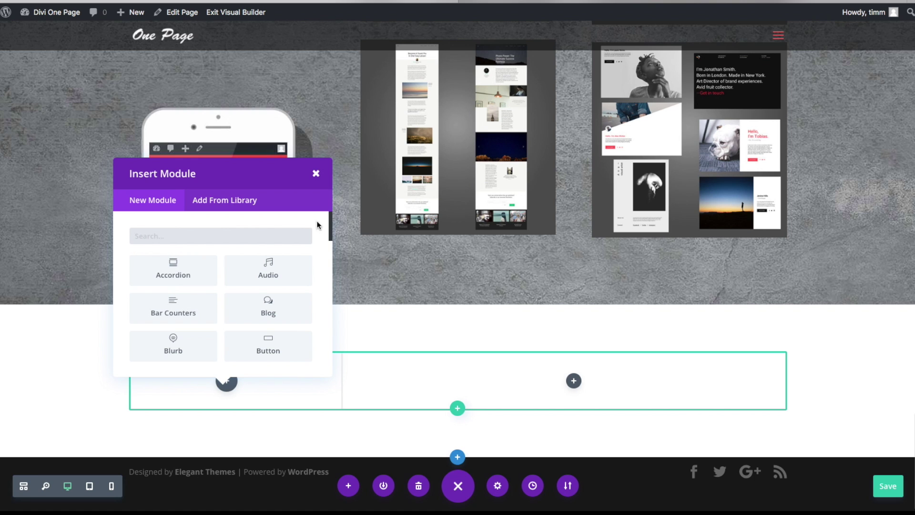
click(315, 173)
- Set iphone-new-bg-02.jpg from the media library as the background image of the new section
click(26, 320)
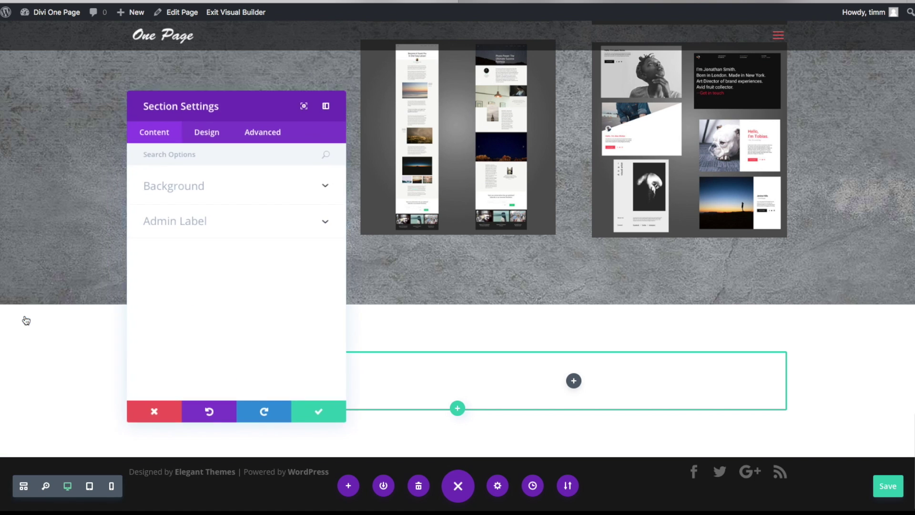
click(205, 188)
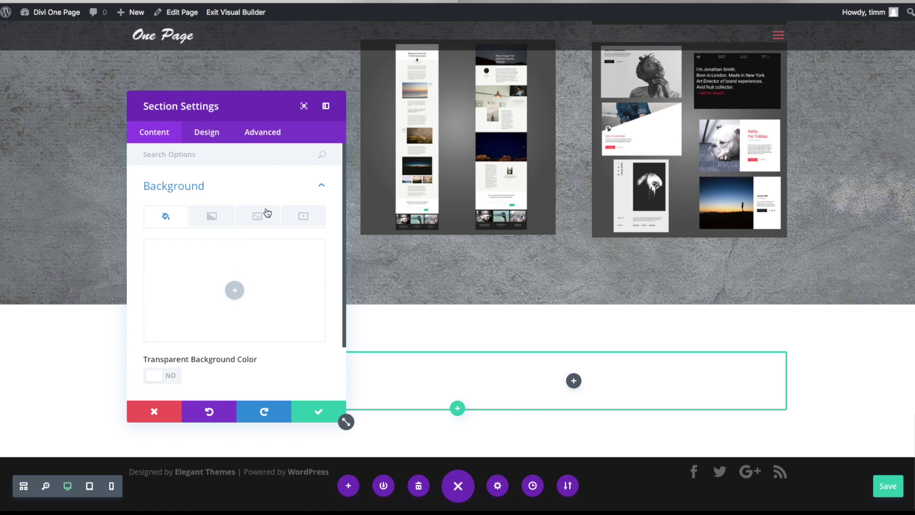
click(267, 213)
click(235, 292)
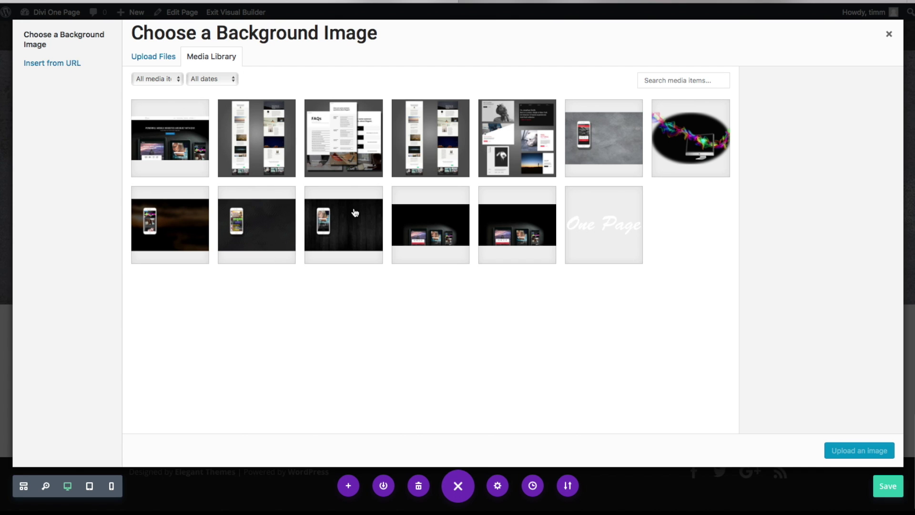
click(235, 254)
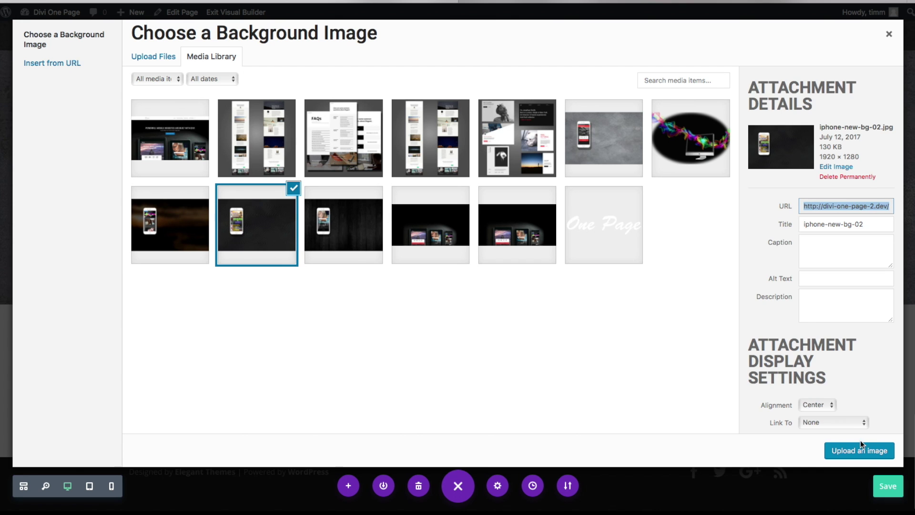
click(858, 455)
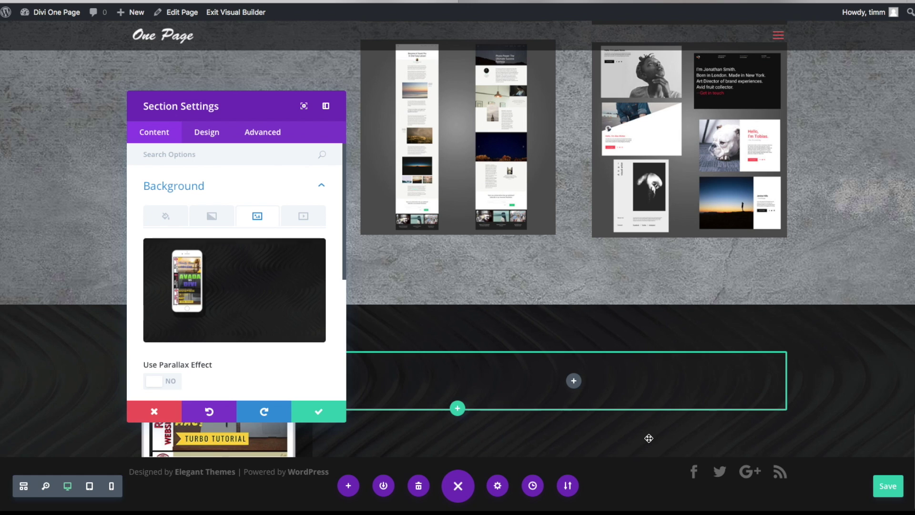
- Enable the parallax effect on the section's background image with the CSS method and accept the section settings
click(168, 380)
scroll(243, 366, down, 1)
scroll(244, 362, down, 2)
click(185, 309)
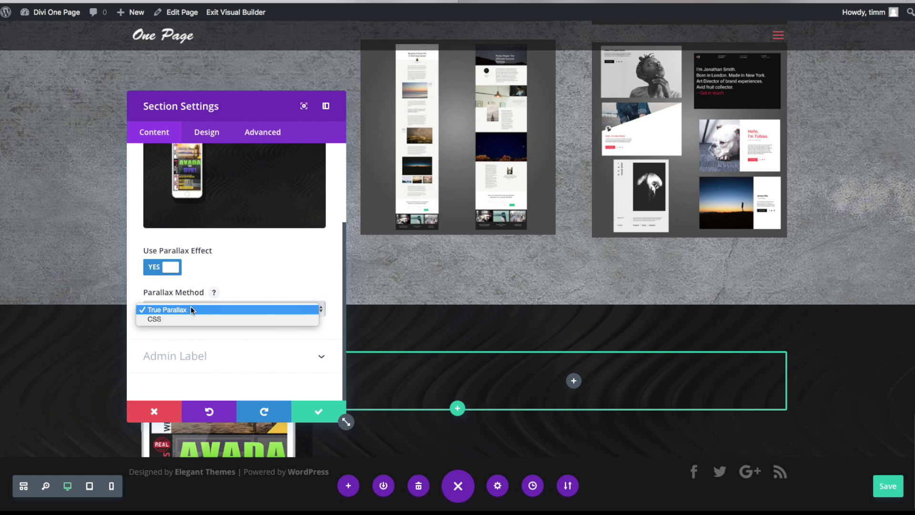
click(183, 318)
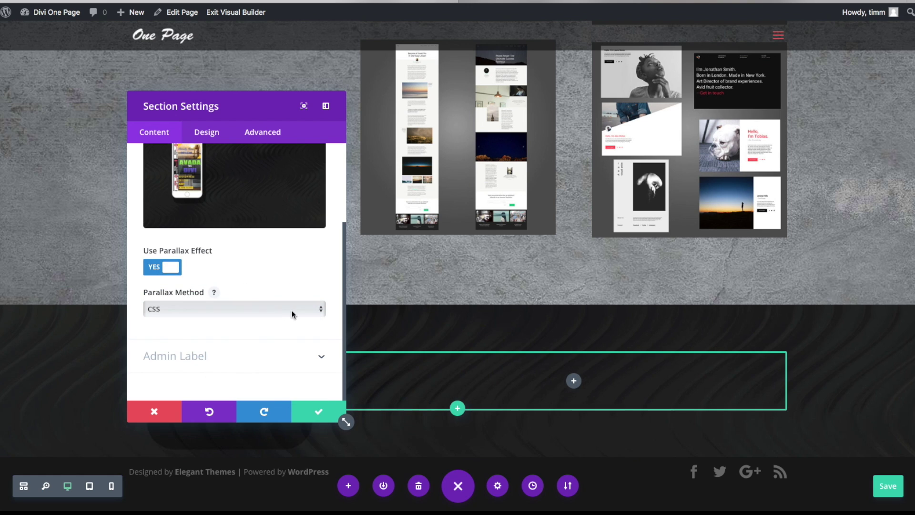
click(320, 412)
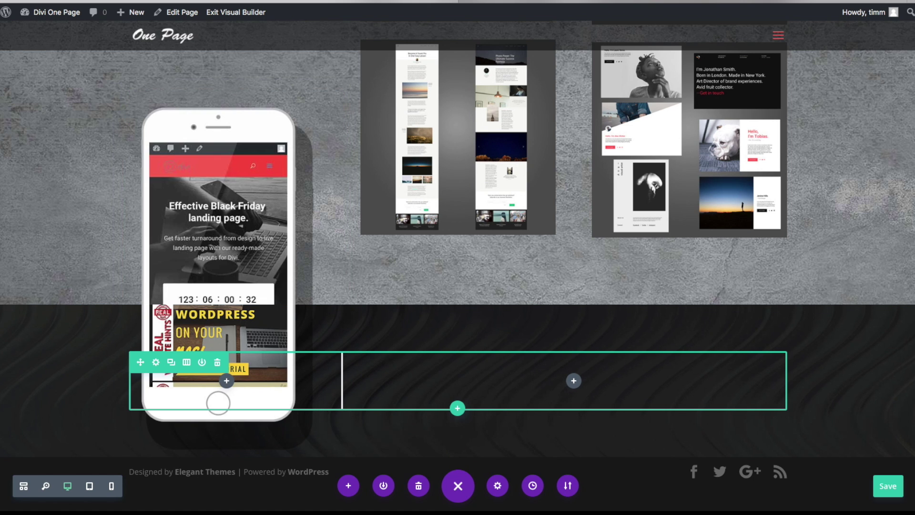
- Fill the two-thirds column with the heading "Get The Support You Need" and three icon blurbs about developer support, community and video guides
click(574, 382)
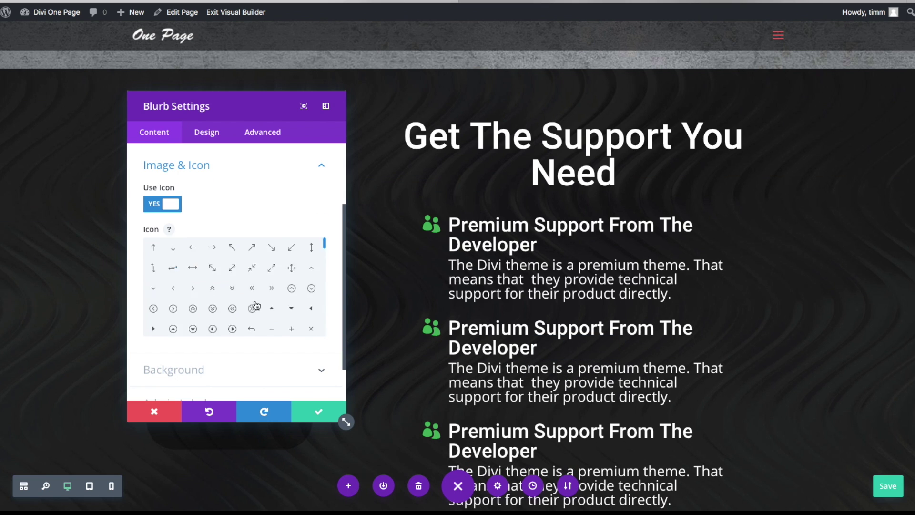
scroll(232, 307, down, 3)
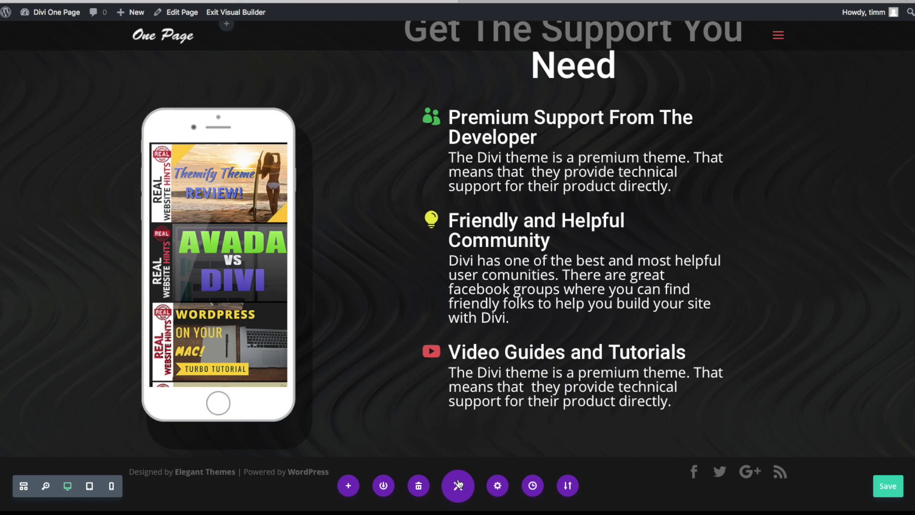
- Save the page and insert a regular section below the support section with a row of two equal columns
click(459, 458)
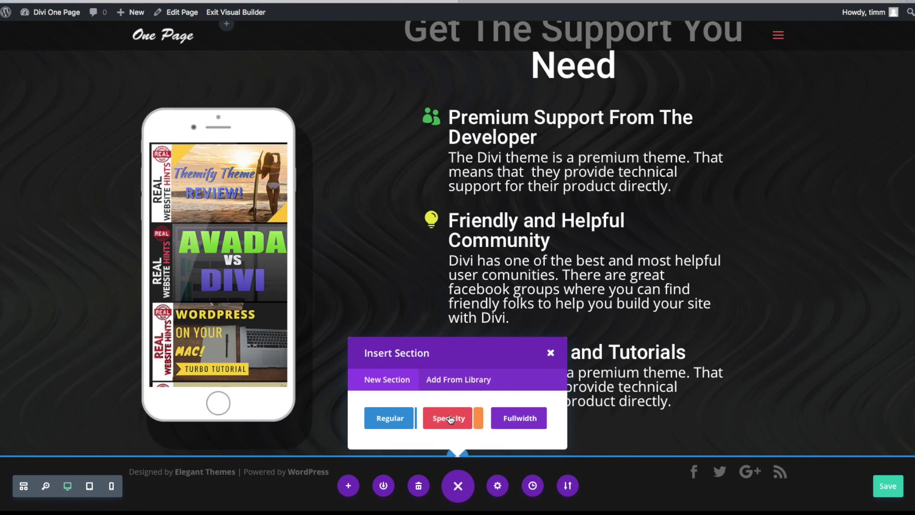
click(390, 419)
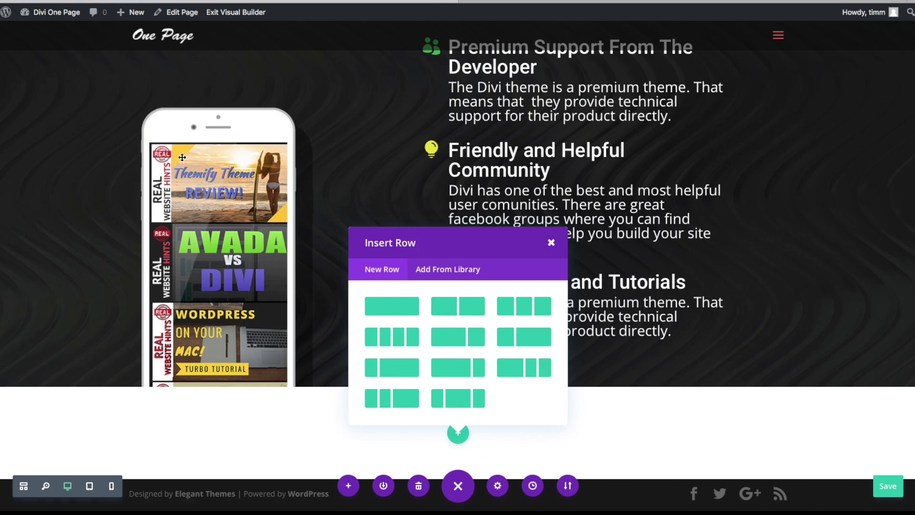
scroll(218, 242, up, 5)
key(Escape)
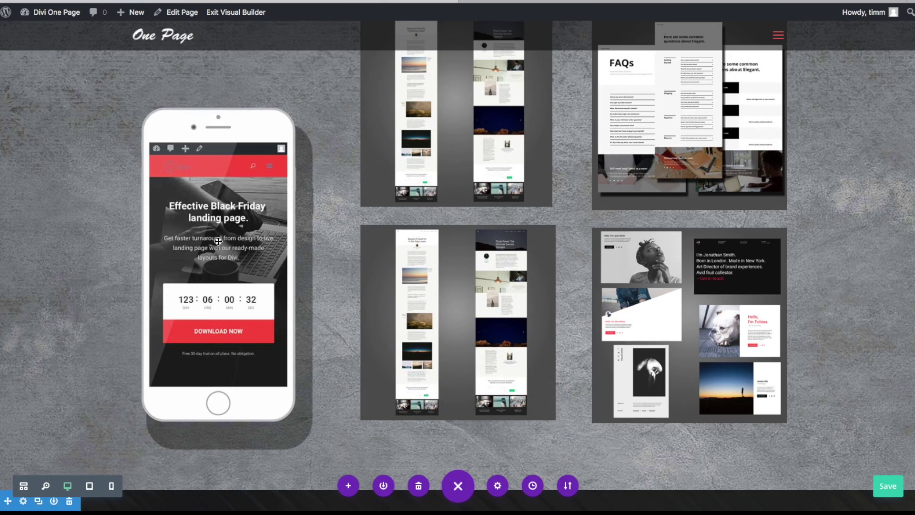
scroll(219, 242, down, 6)
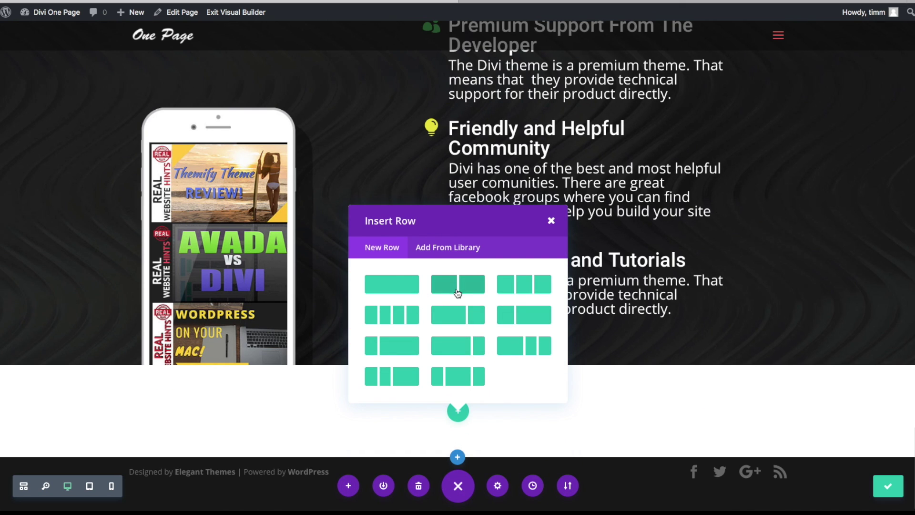
click(458, 289)
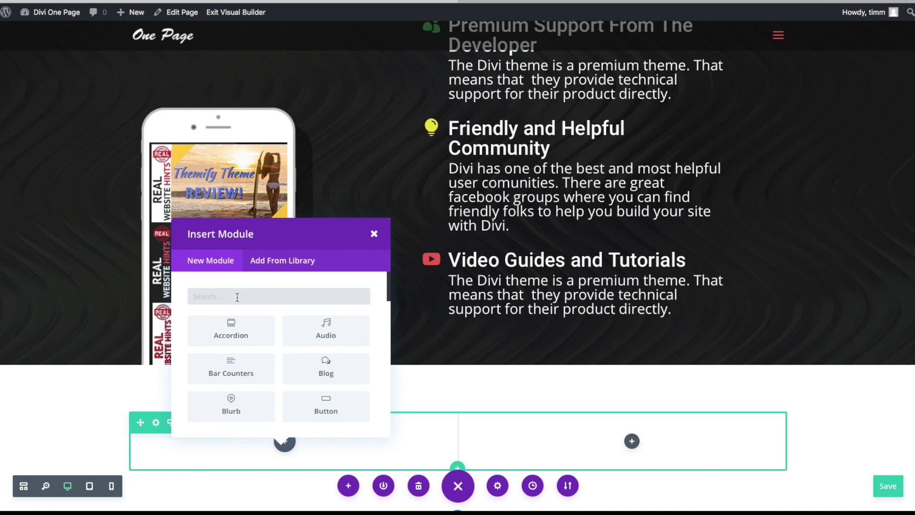
- Add an image module to the first column using the animated page preview that comes first in the media library
text(ima)
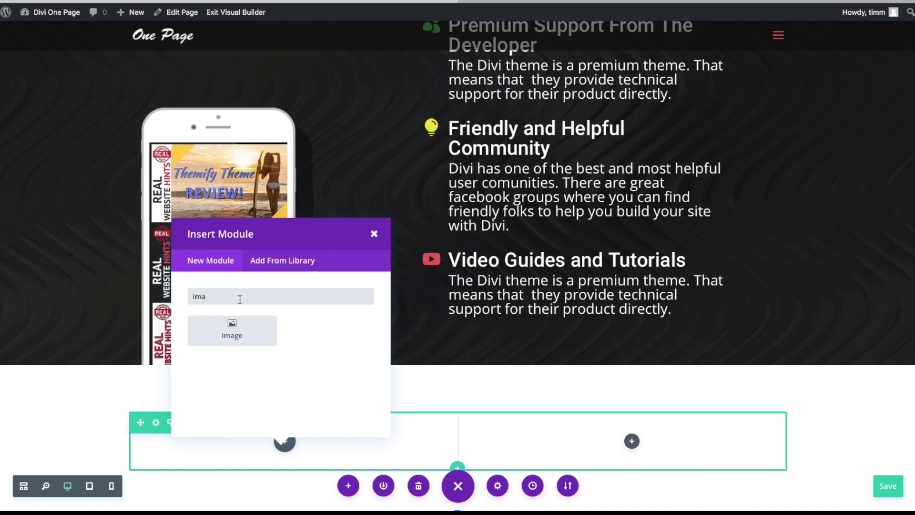
click(264, 341)
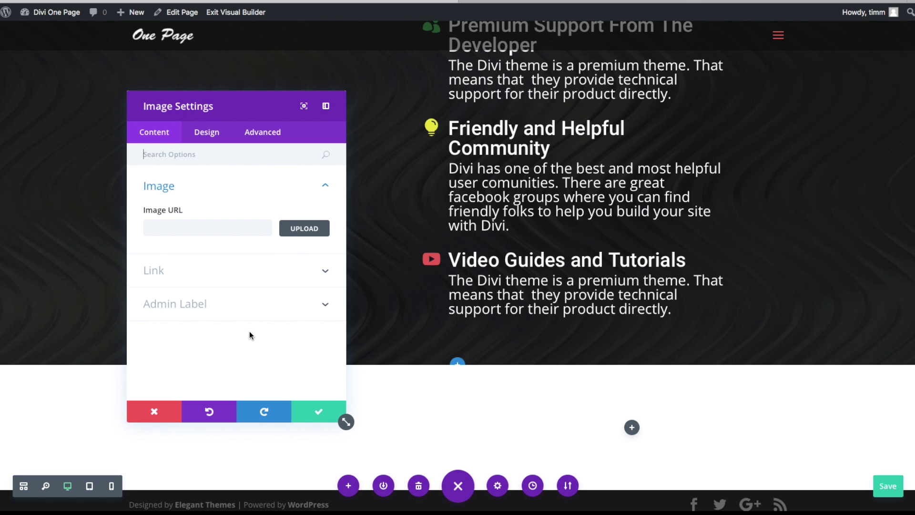
click(296, 232)
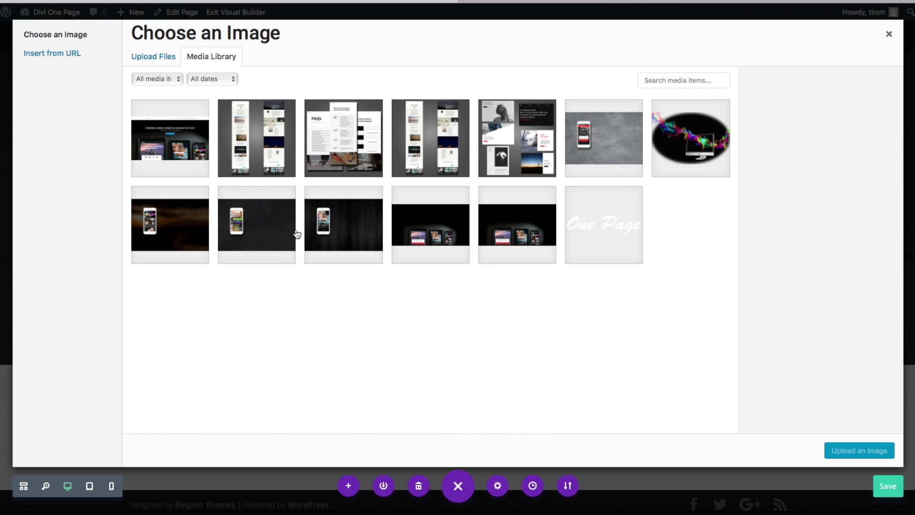
click(173, 146)
click(858, 451)
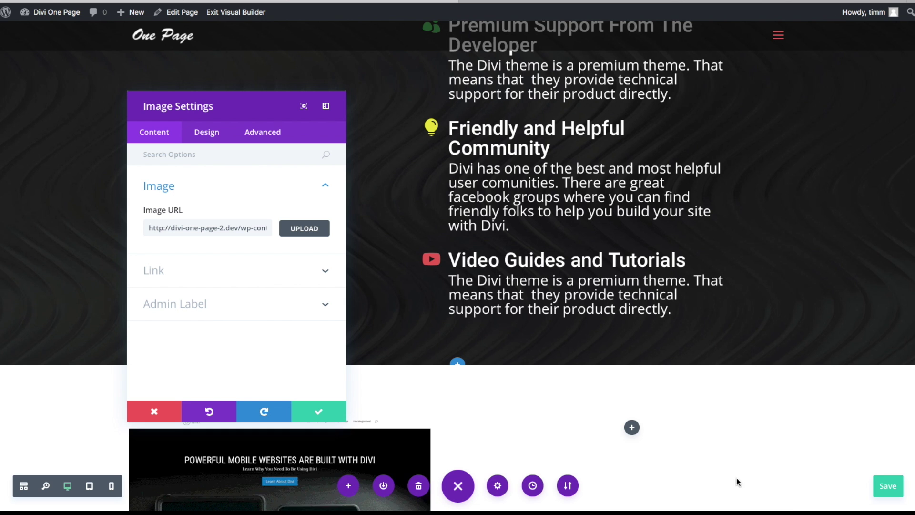
scroll(492, 342, down, 3)
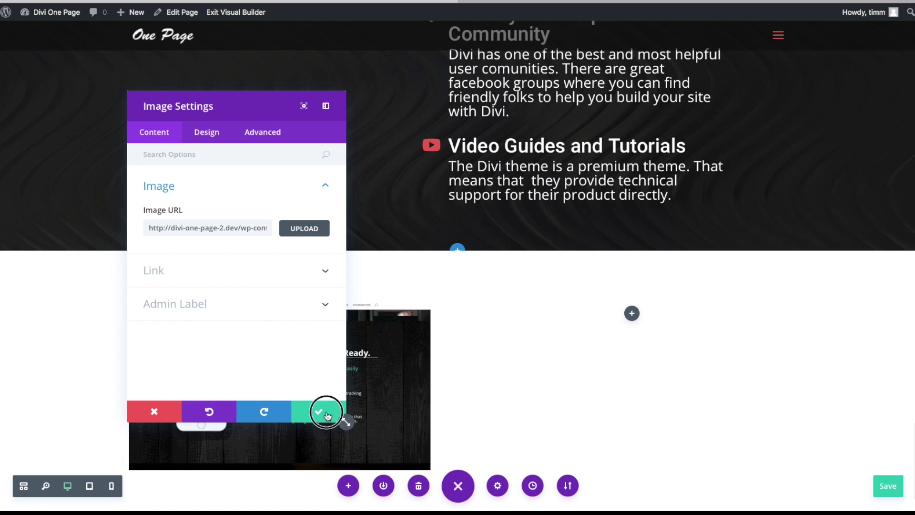
click(333, 415)
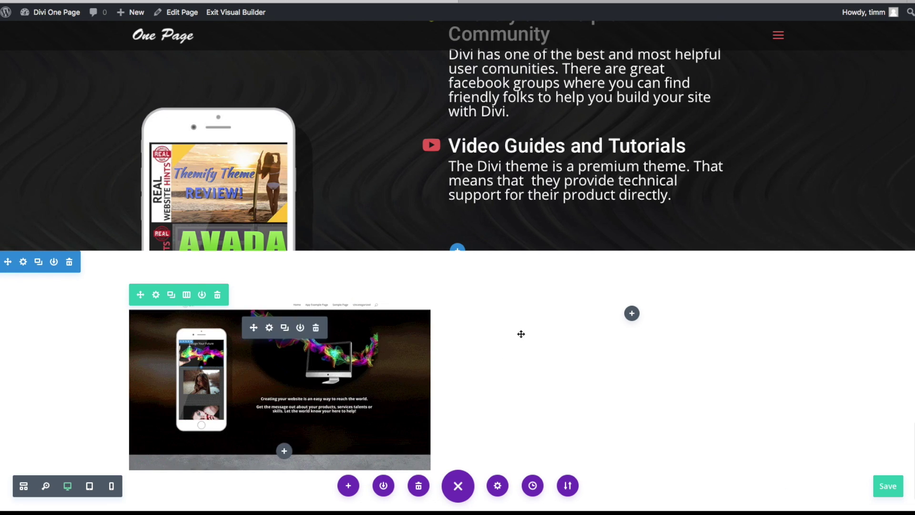
- Add a text module without content to the second column beside the page preview image
click(633, 313)
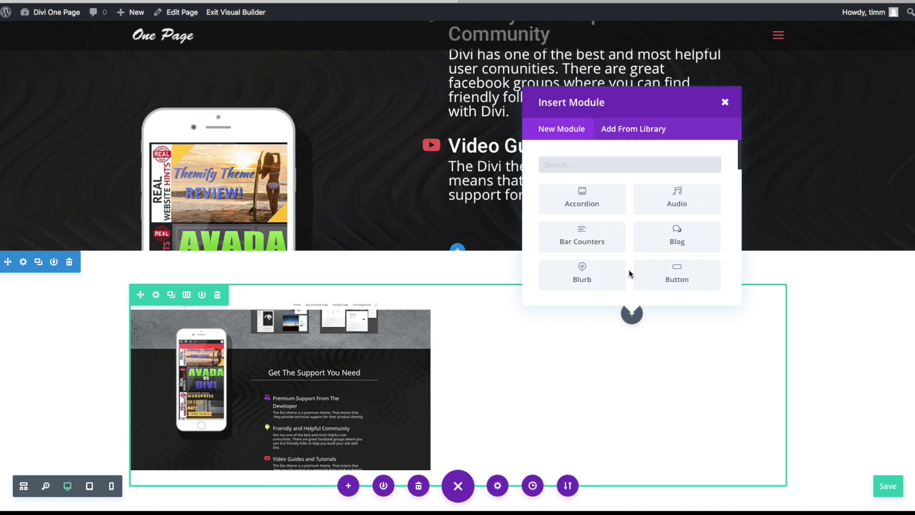
text(Tex)
click(591, 200)
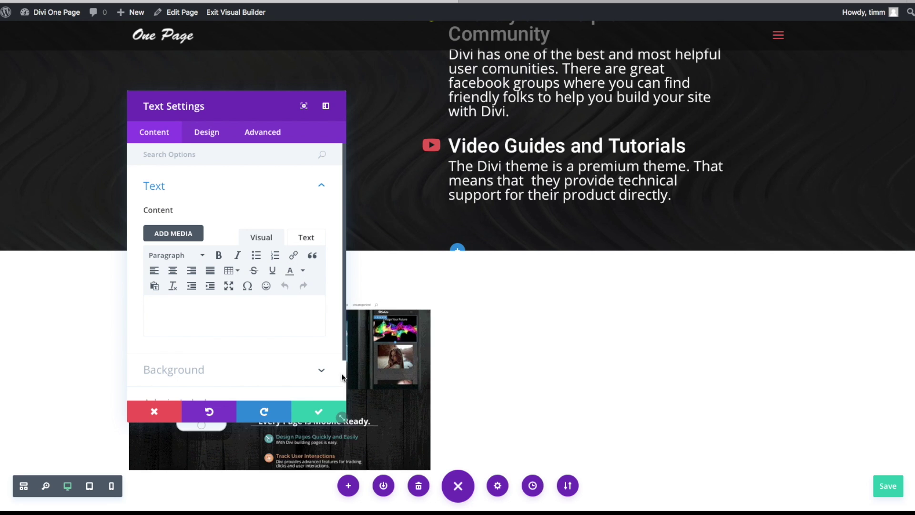
click(338, 414)
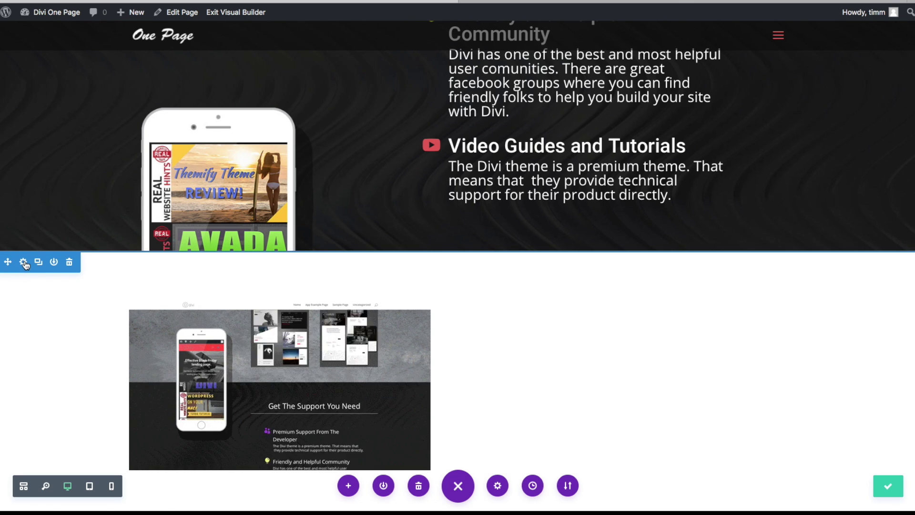
- Add a gradient background to the section holding the page preview image
click(24, 263)
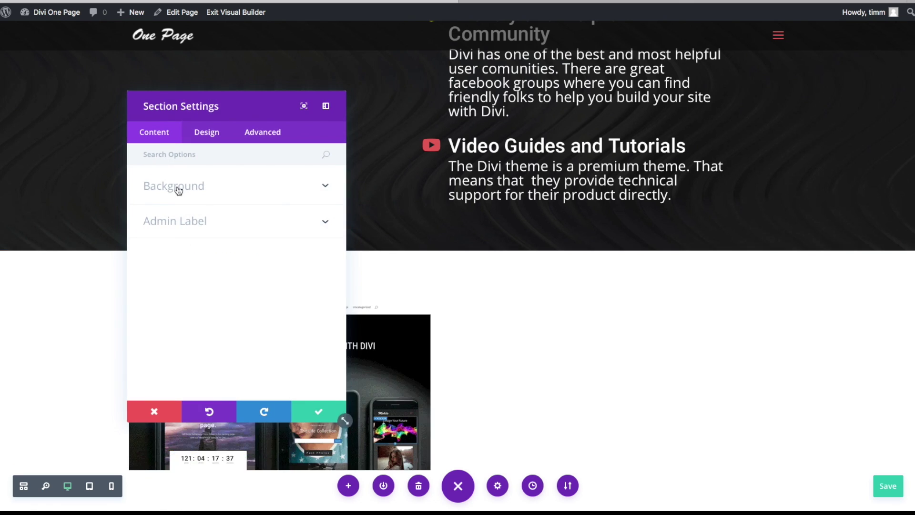
click(181, 187)
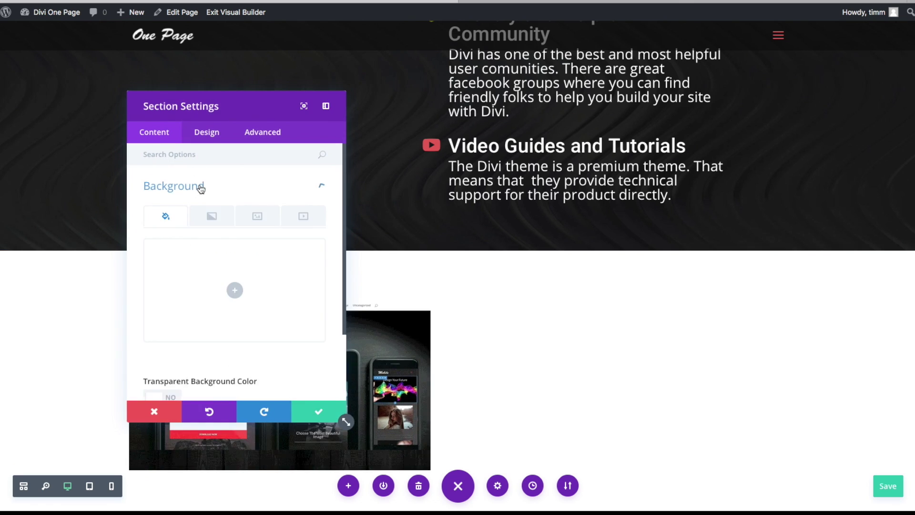
click(215, 217)
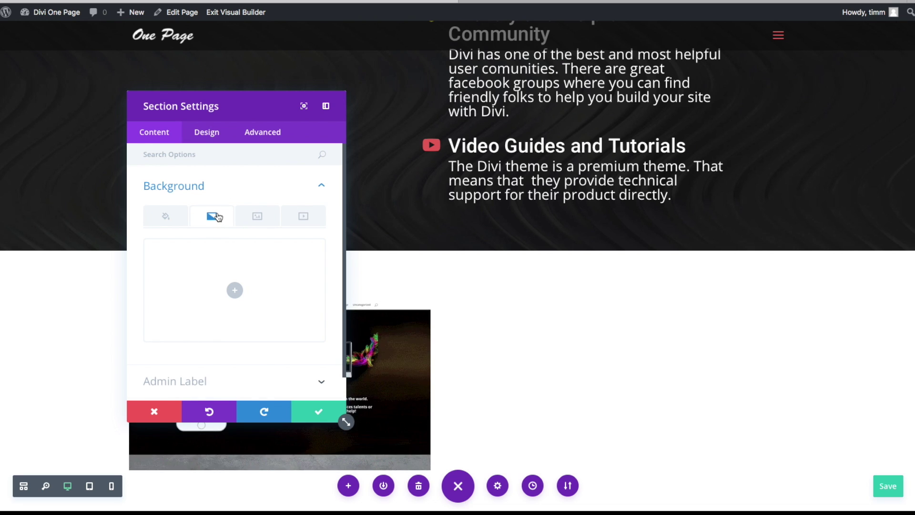
scroll(266, 271, down, 1)
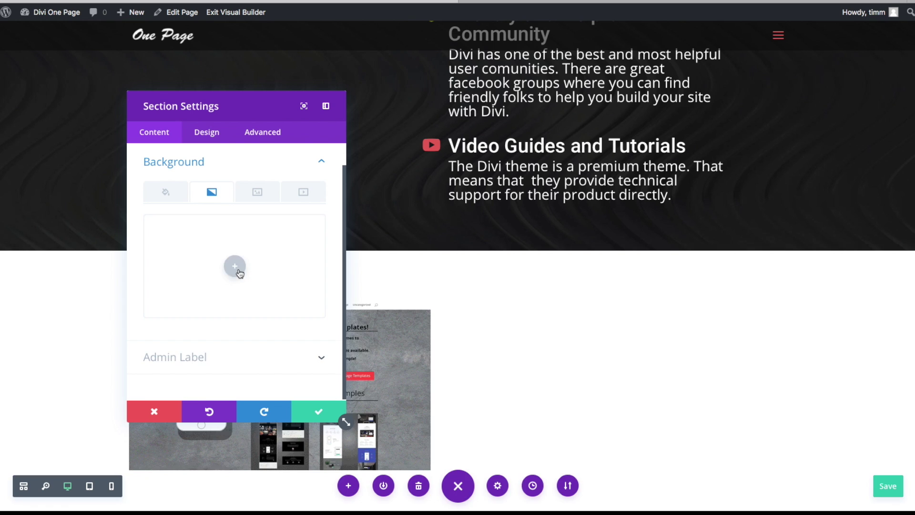
click(235, 266)
- Set the gradient's first color to grey #b7b7b7 and its second color to red #e15952
scroll(275, 316, down, 2)
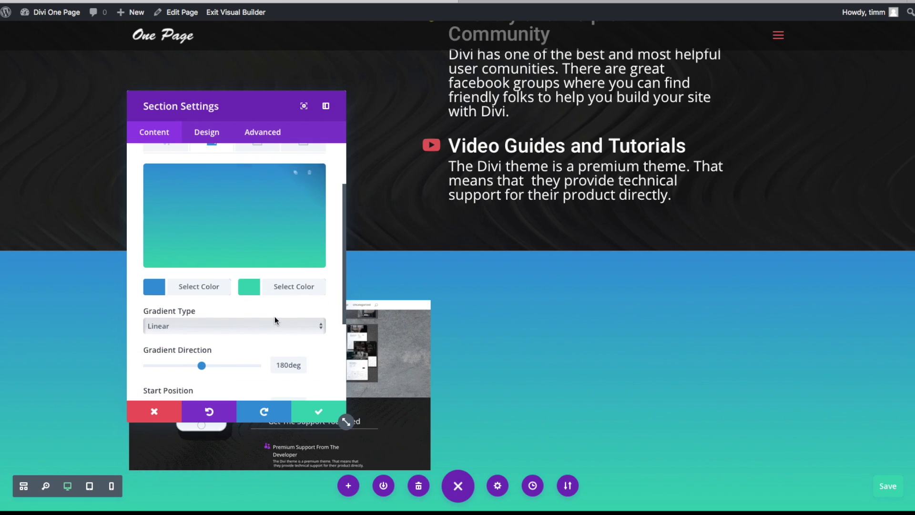
click(165, 291)
click(178, 268)
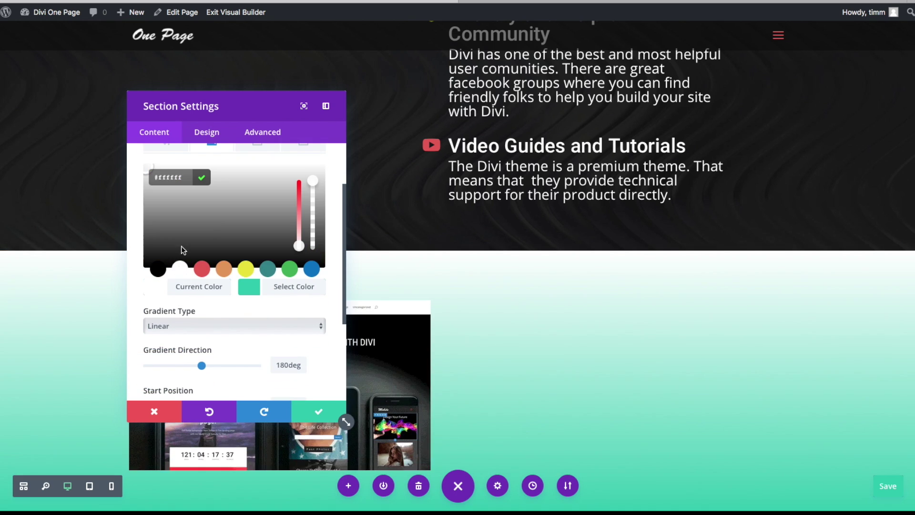
drag(143, 176, 143, 195)
click(249, 286)
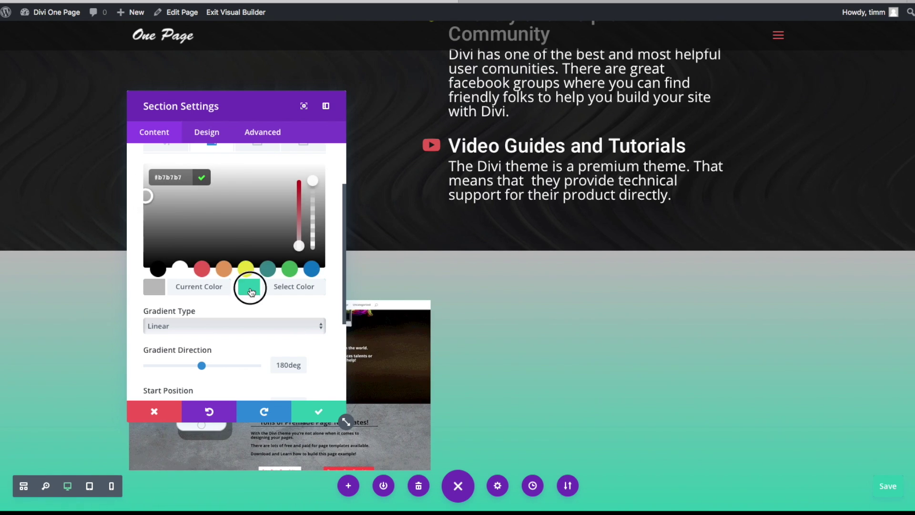
click(201, 270)
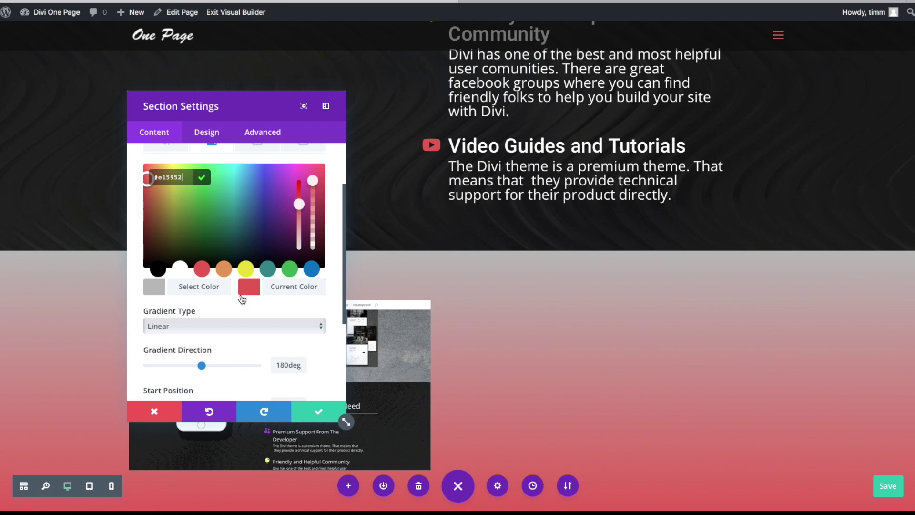
- Set the linear gradient's direction to 131deg, its start position to 44% and its end position to 43%
mouse_move(202, 365)
mouse_down()
mouse_move(231, 358)
mouse_move(188, 357)
mouse_up()
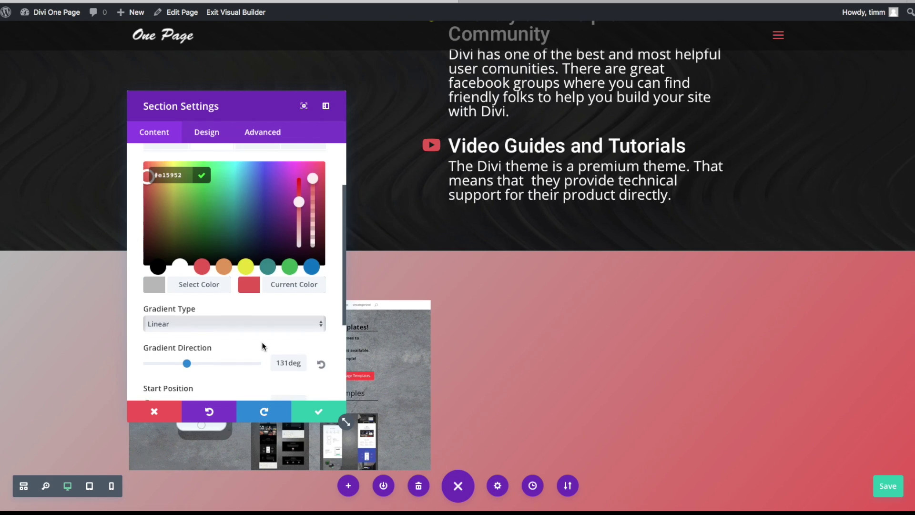
scroll(258, 341, down, 3)
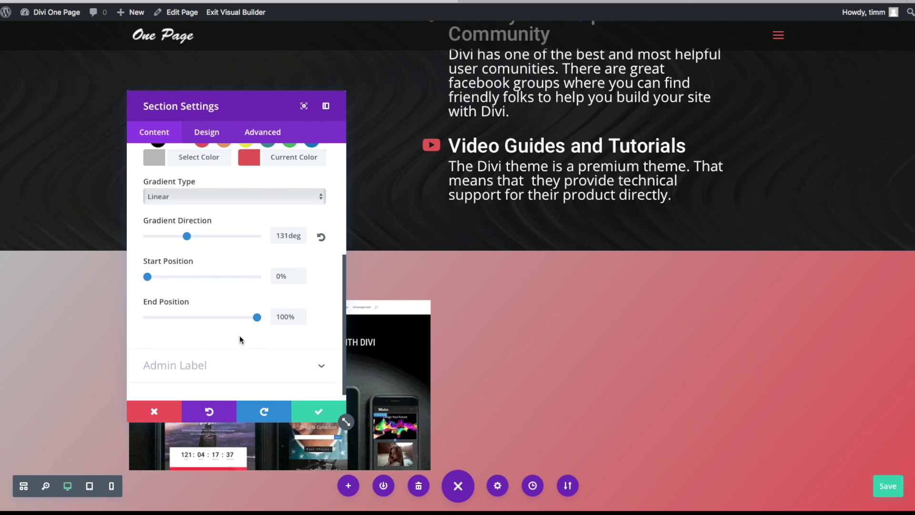
drag(147, 277, 193, 277)
drag(256, 317, 191, 317)
drag(193, 277, 196, 278)
drag(192, 317, 196, 316)
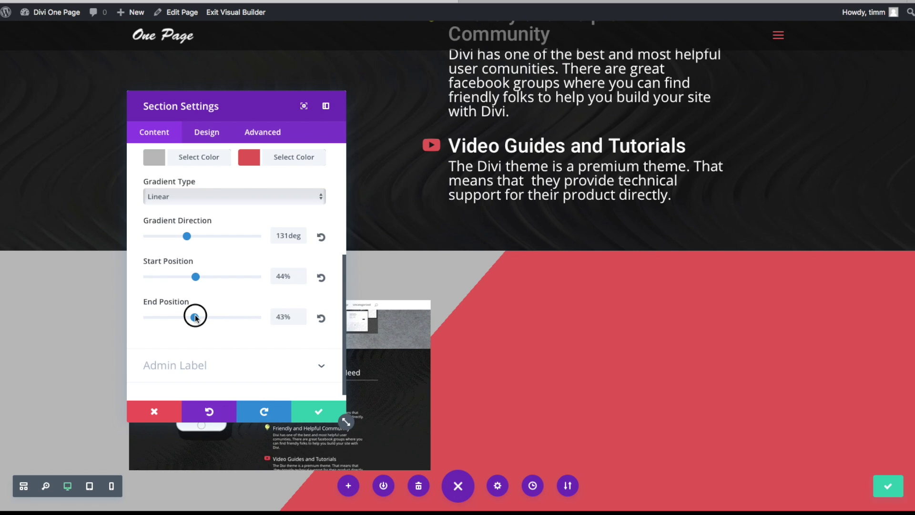
- Set the section gradient's start position to 43% and save the section settings
drag(195, 276, 195, 276)
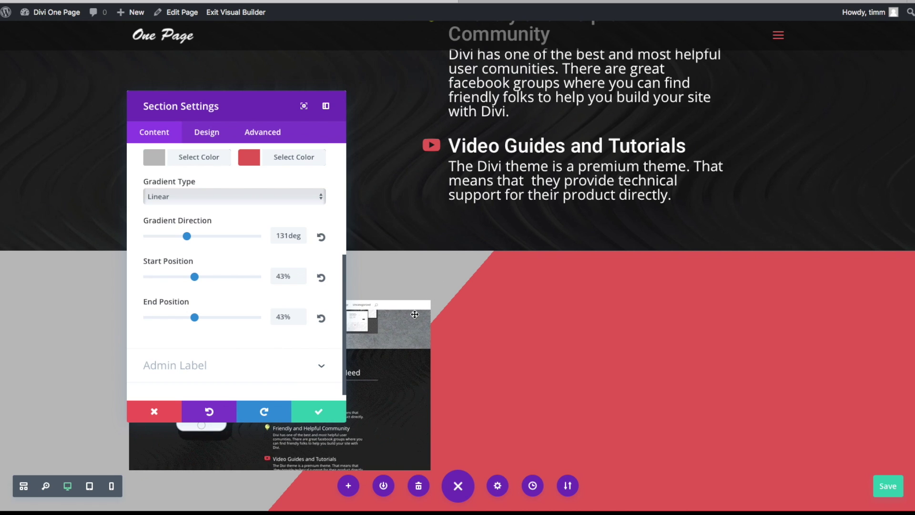
click(319, 413)
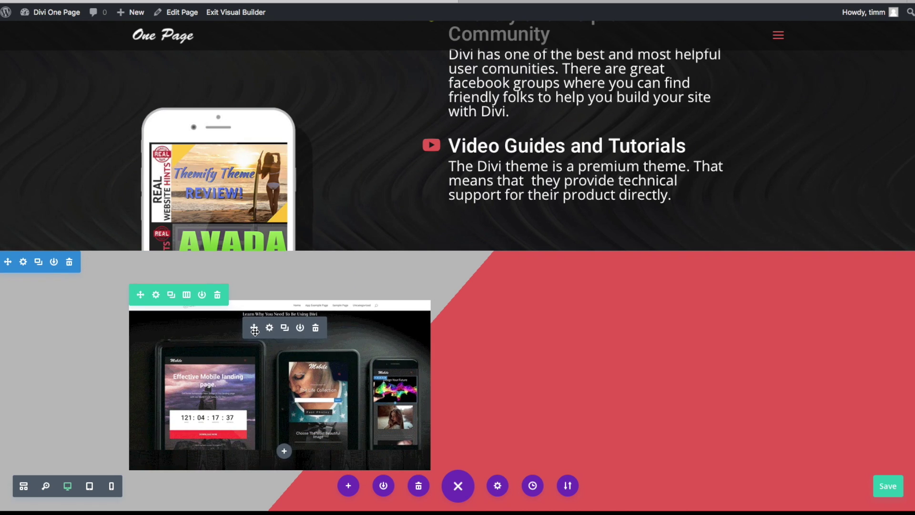
- Fill the text module with the heading "Like This Page Template?" and the paragraph "Learn How You Can Download It And Customize It!"
click(617, 267)
click(202, 318)
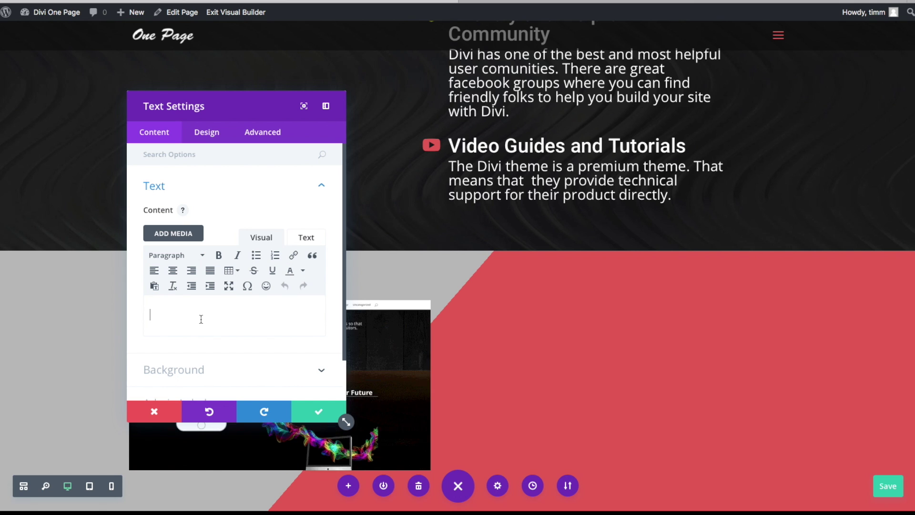
text(ike This Page Template?)
drag(272, 315, 149, 315)
click(177, 255)
click(181, 291)
click(255, 351)
key(Return)
text(Learn How You Can Download It And Customize It!)
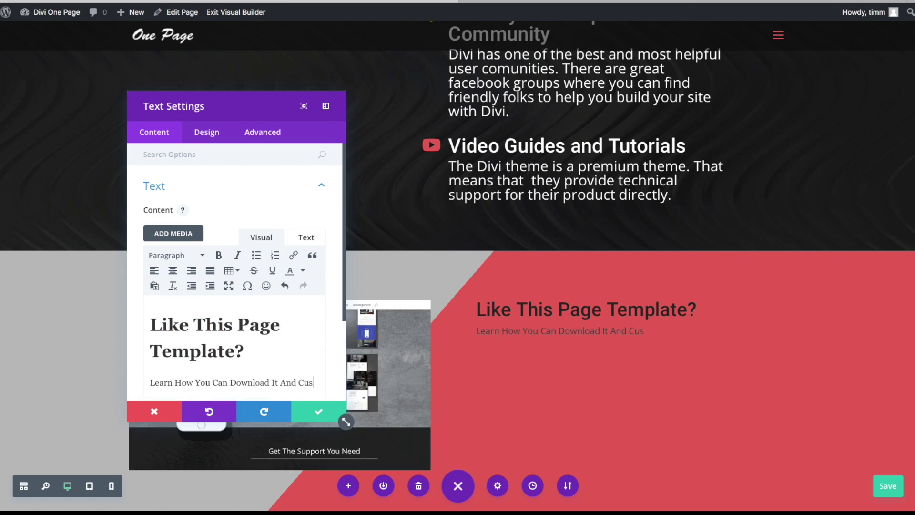
- Make the module's text light and centered, and enlarge the paragraph's font size
click(207, 132)
click(201, 226)
click(201, 237)
click(200, 268)
click(201, 278)
drag(161, 347, 179, 348)
- Set the module's header font size to 49px and save the text settings
scroll(186, 305, down, 8)
drag(175, 241, 195, 241)
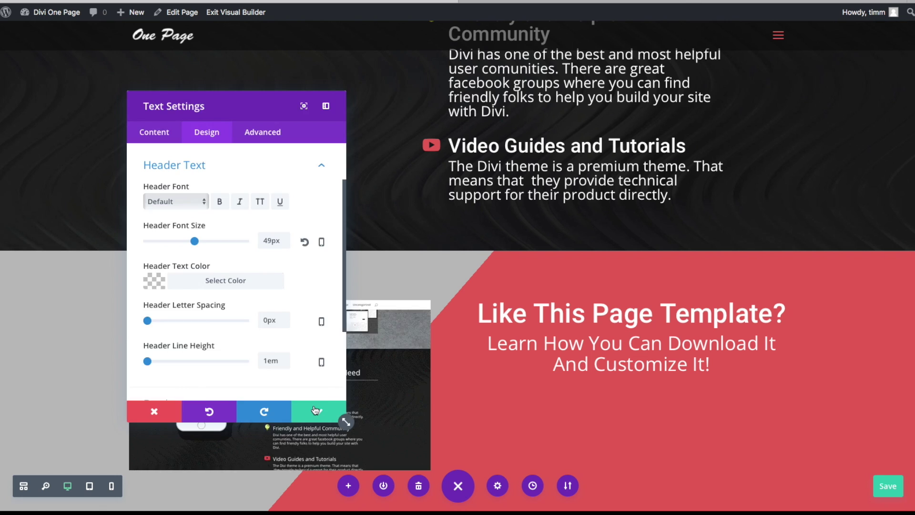
click(319, 412)
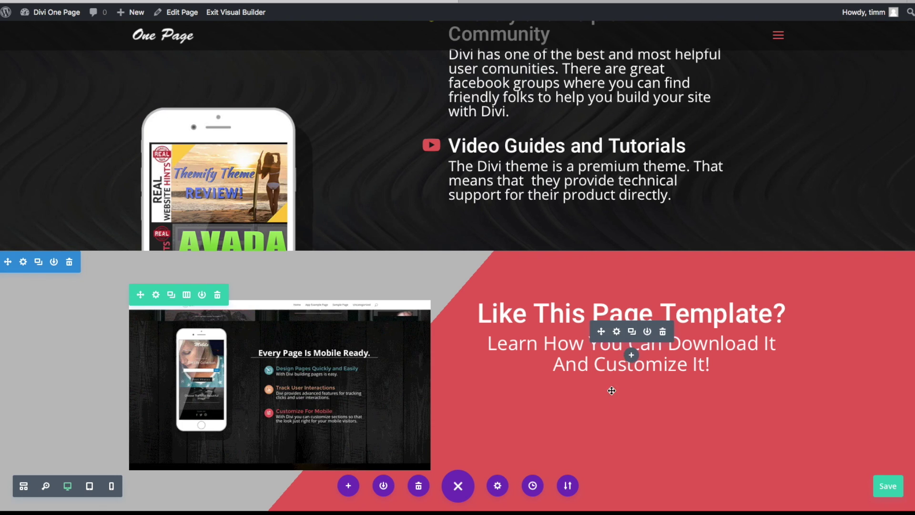
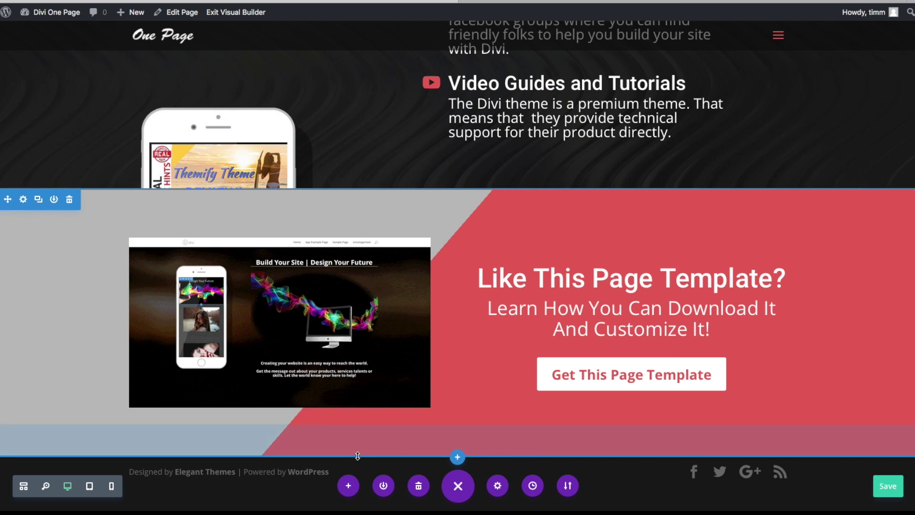
- Increase the top and bottom padding of the gradient section with the page preview image
drag(361, 185, 357, 242)
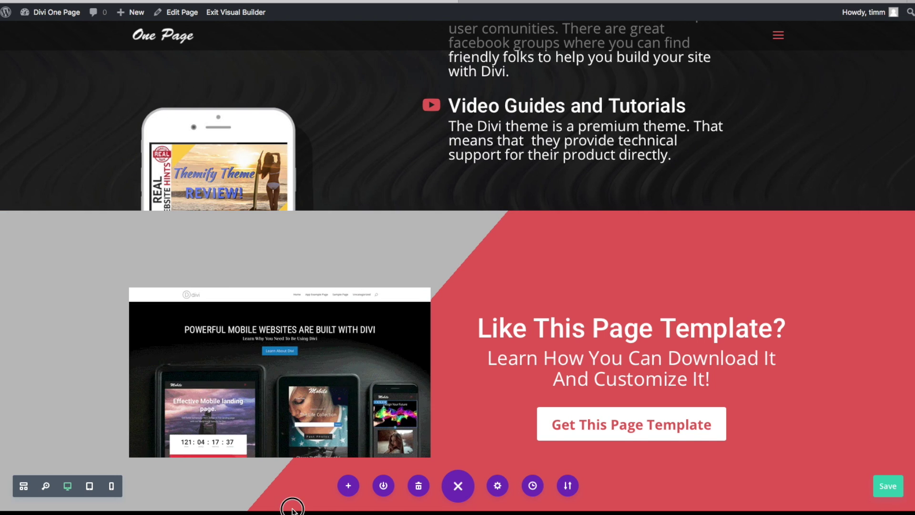
scroll(293, 511, down, 1)
scroll(333, 429, down, 1)
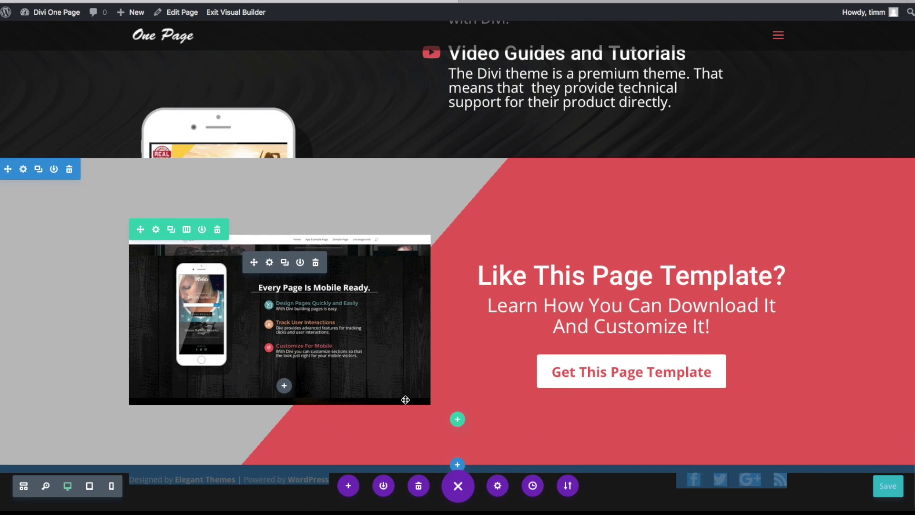
drag(325, 457, 323, 472)
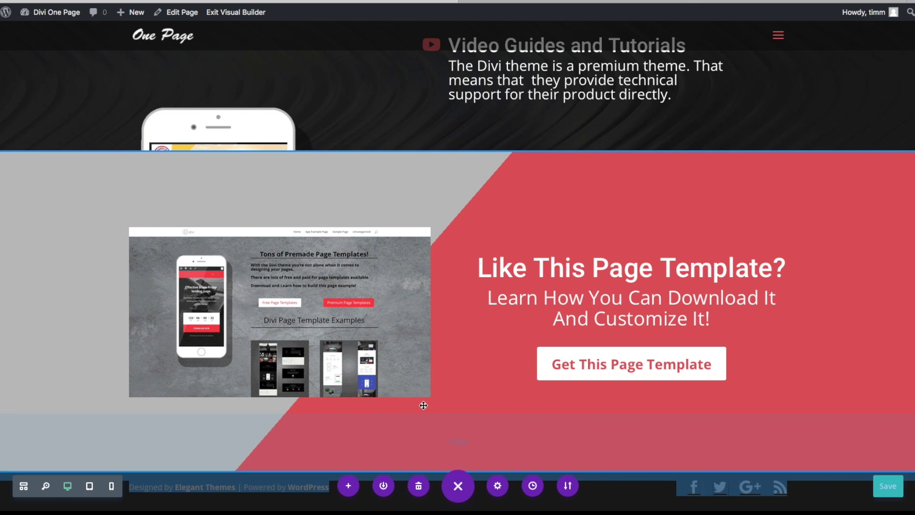
- Increase the bottom padding of the "Every Page Is Mobile Ready." section to about 118px
scroll(402, 419, up, 10)
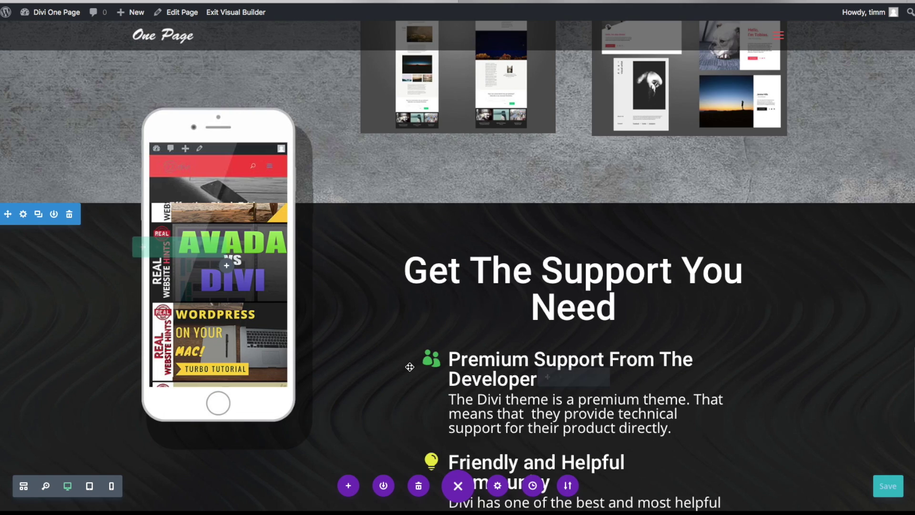
scroll(409, 366, up, 10)
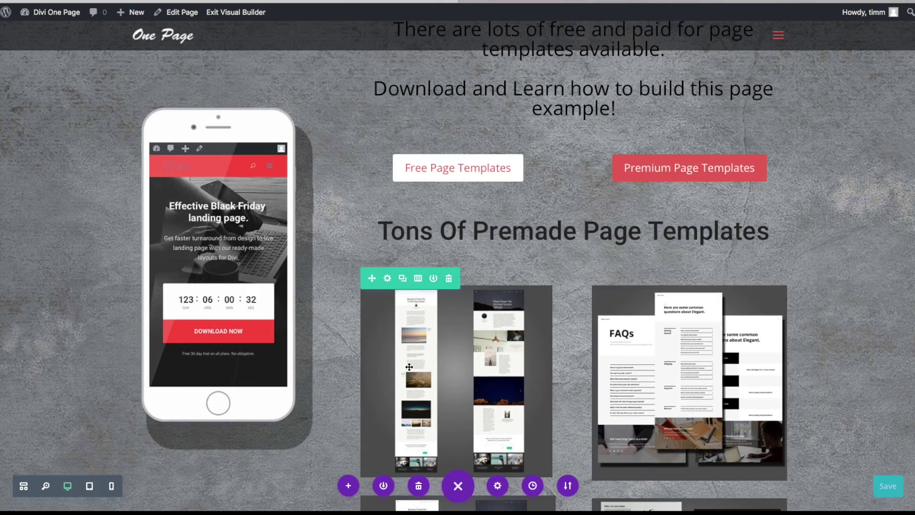
scroll(409, 366, up, 9)
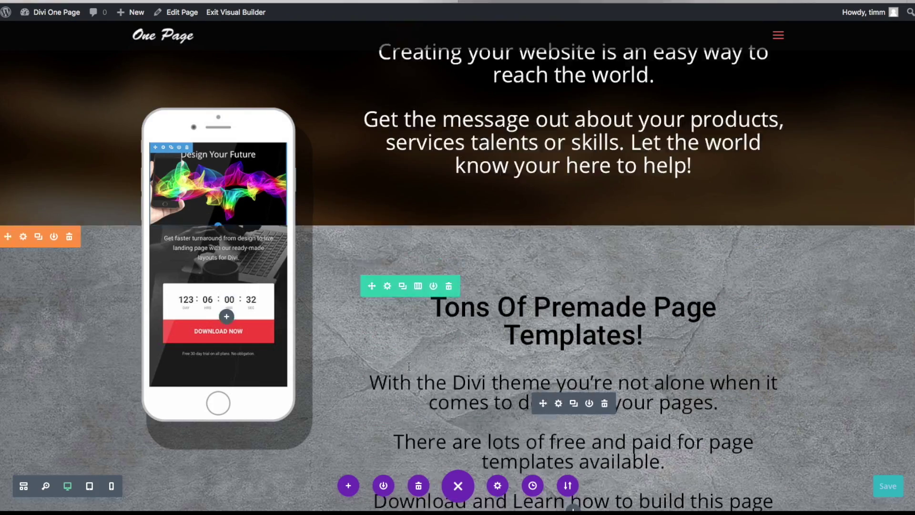
scroll(409, 367, up, 8)
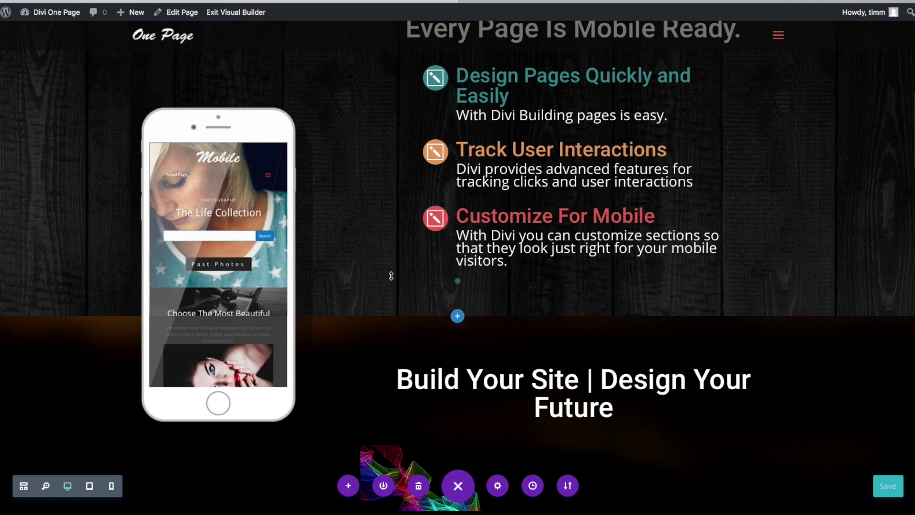
drag(376, 317, 372, 349)
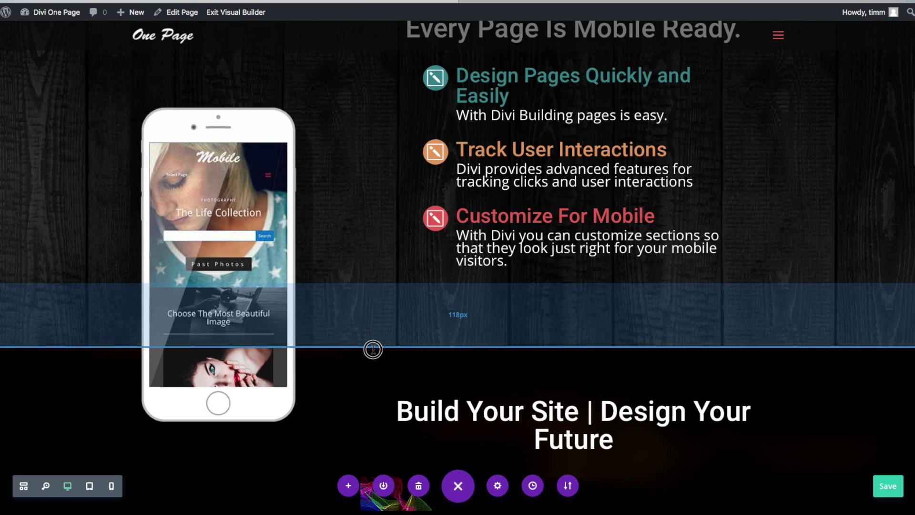
scroll(409, 359, down, 1)
scroll(408, 358, up, 3)
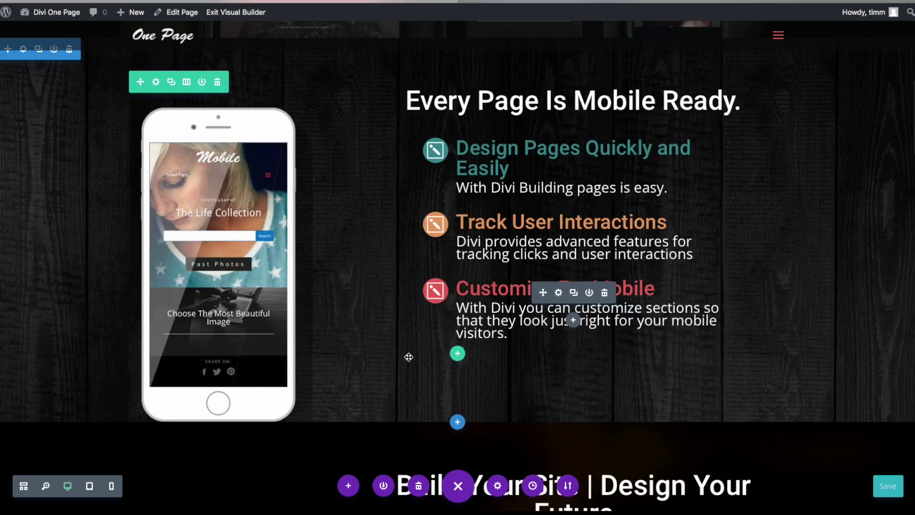
- Examine how the "Like This Page Template?" section looks in tablet and phone views, and return to desktop view
scroll(408, 355, down, 15)
scroll(408, 354, down, 10)
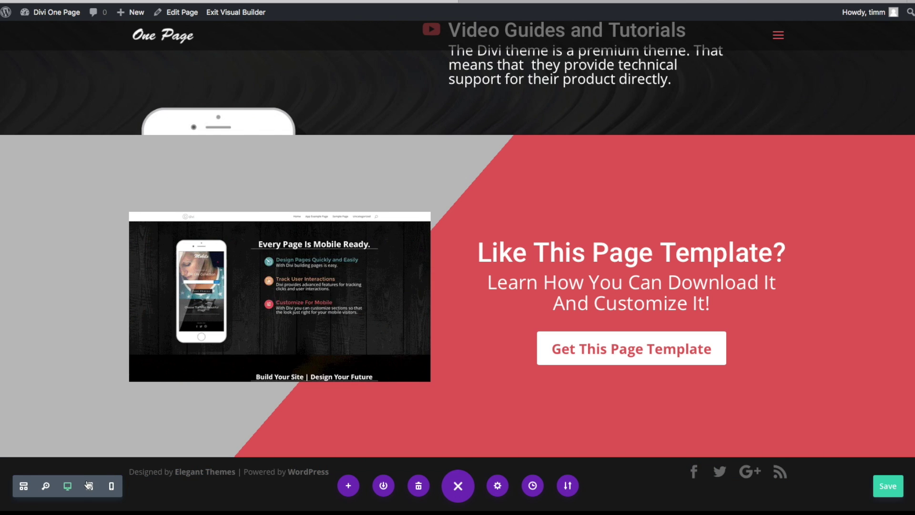
click(89, 486)
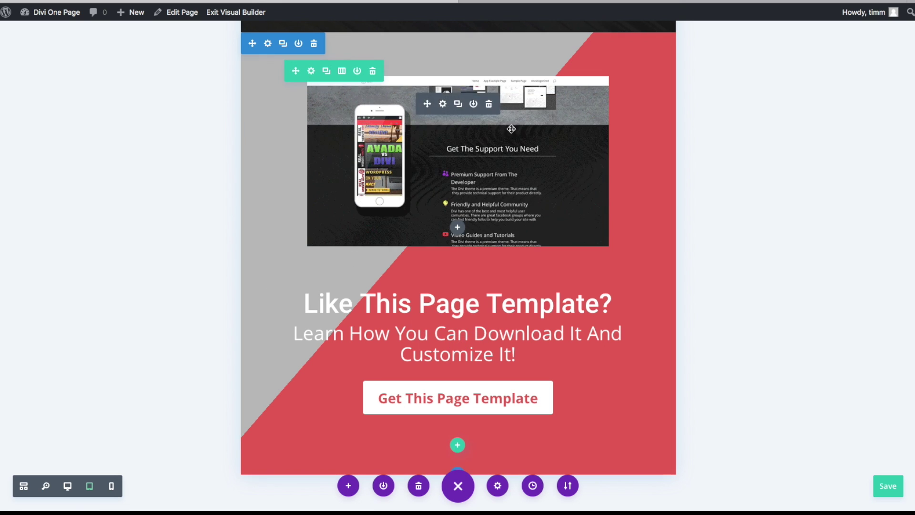
click(111, 485)
scroll(488, 307, down, 3)
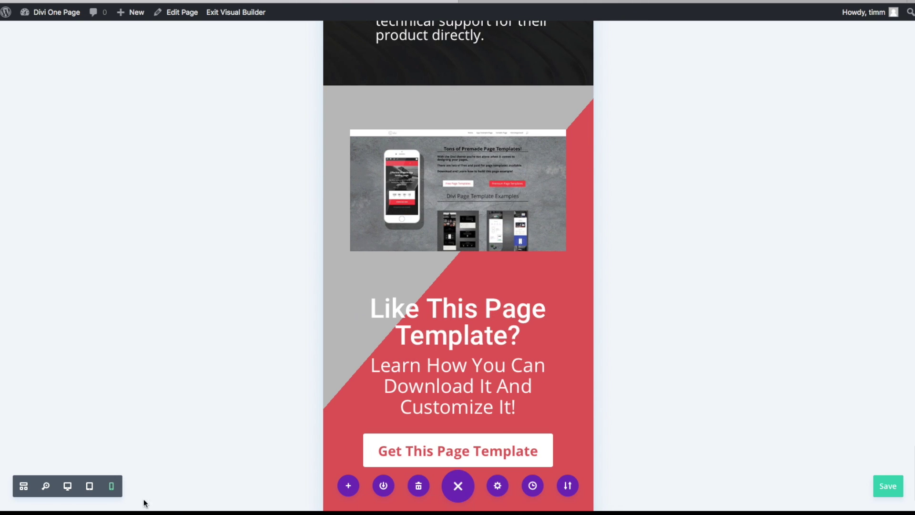
click(68, 487)
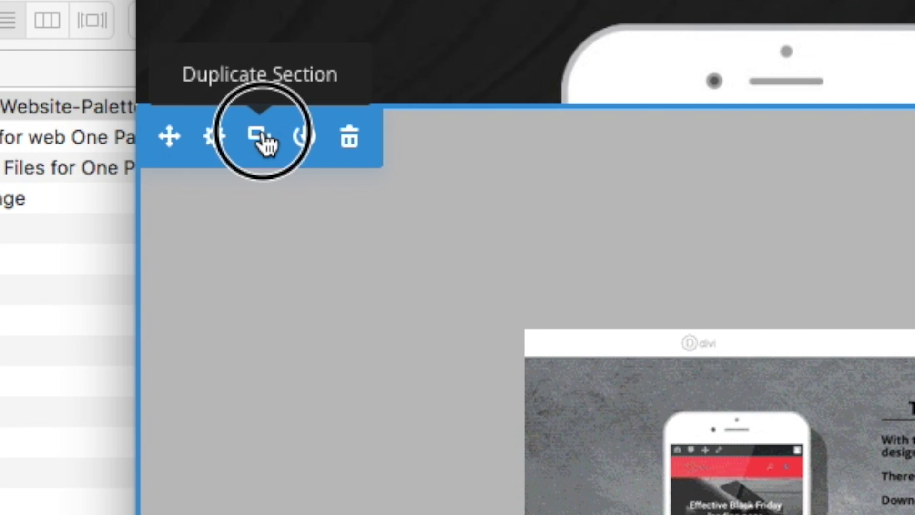
- Duplicate the "Like This Page Template?" section and, in tablet view, set the copy's gradient direction to 162deg
click(261, 140)
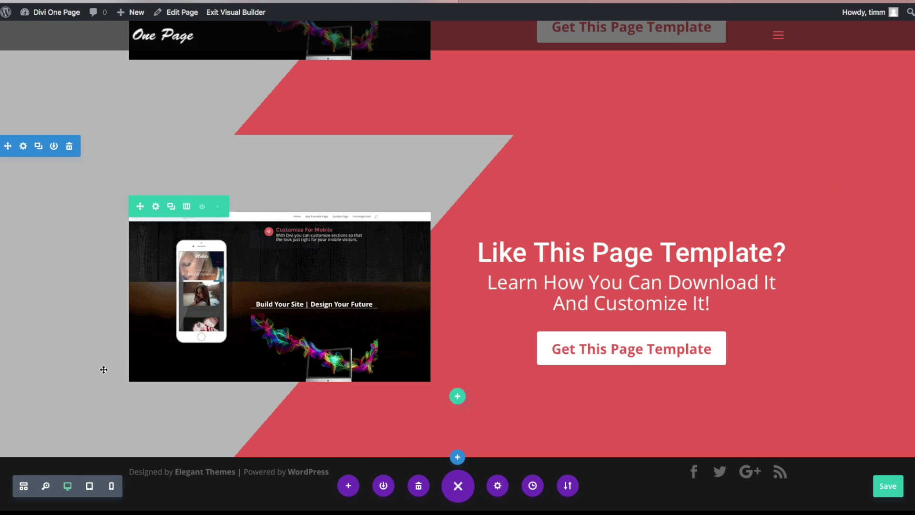
click(90, 486)
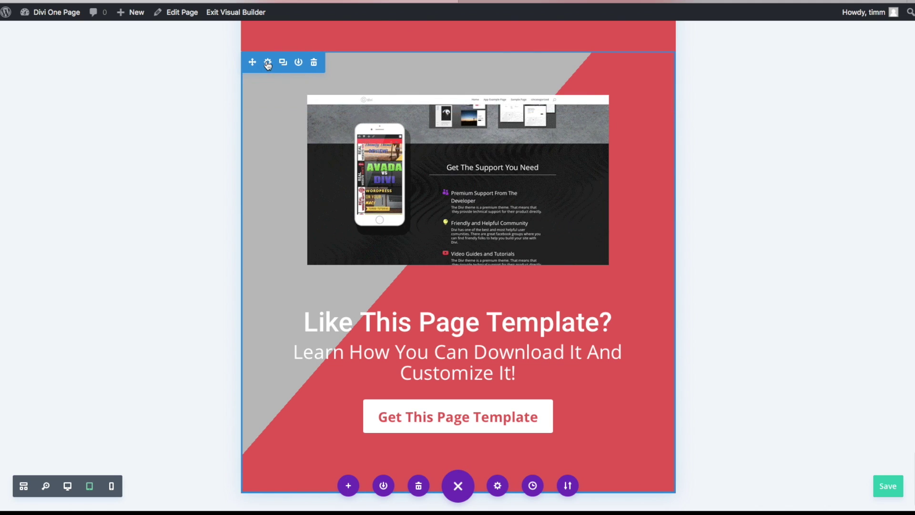
click(268, 63)
click(189, 189)
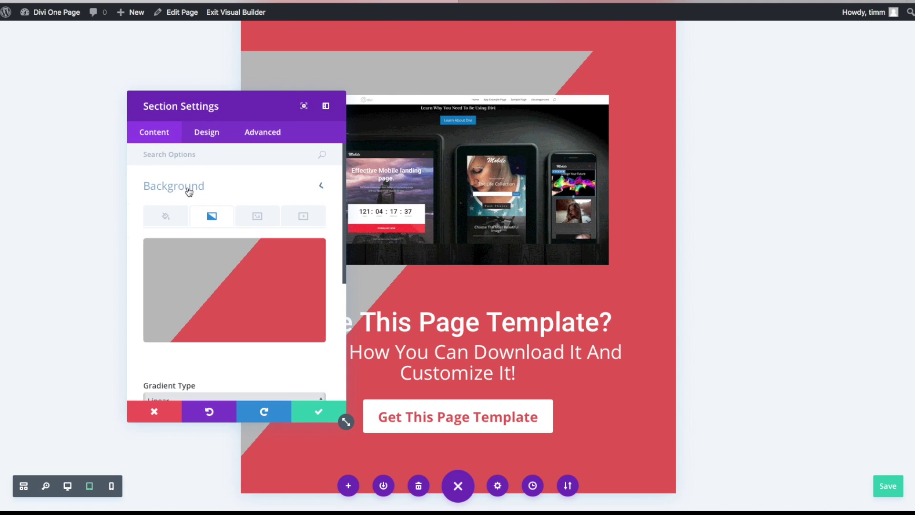
scroll(222, 308, down, 2)
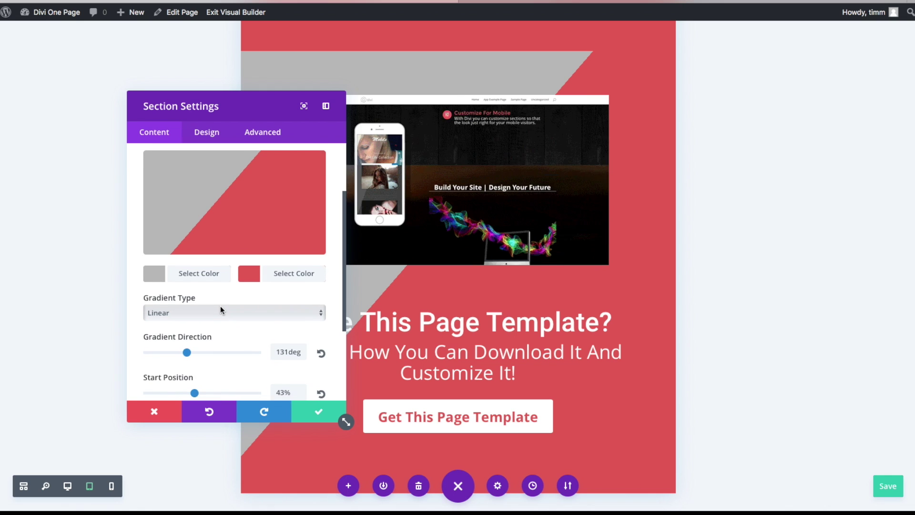
scroll(220, 311, down, 1)
drag(187, 328, 197, 330)
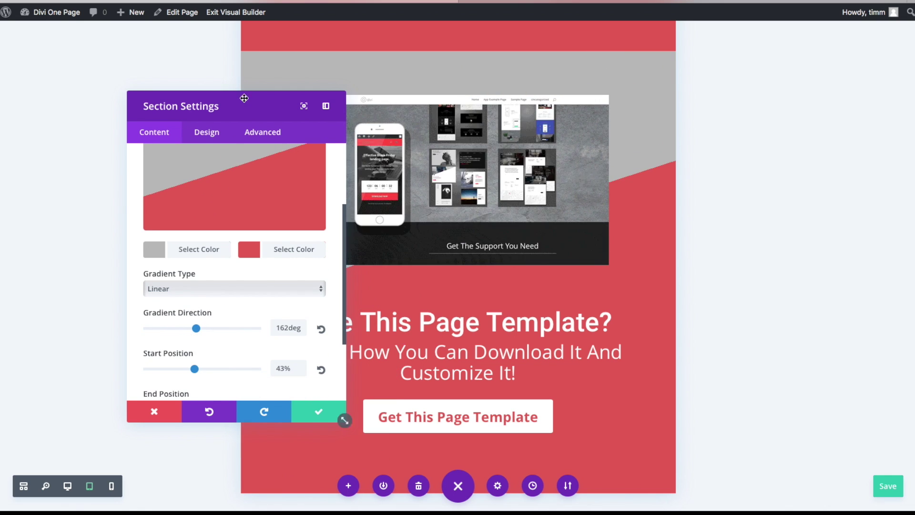
drag(245, 95, 105, 64)
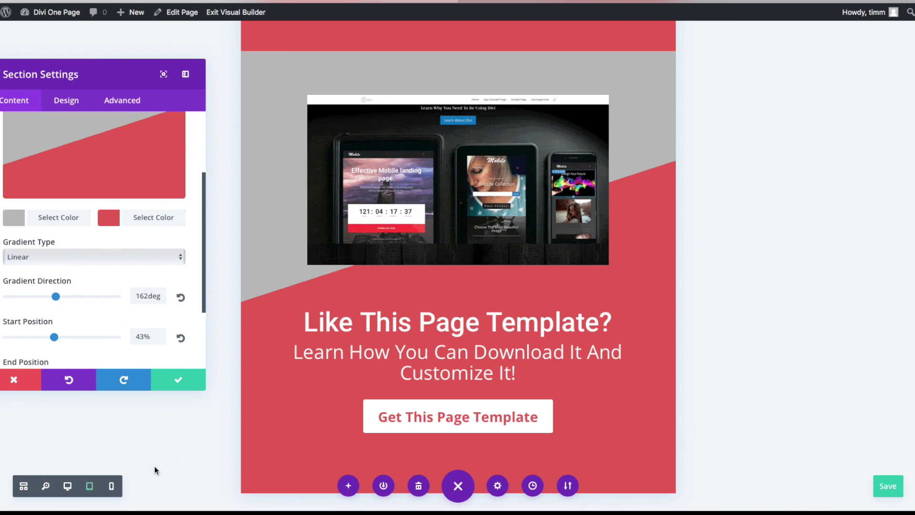
- In phone view, set the duplicated section's gradient direction to 167deg, compare it with the original section and save its settings
click(112, 487)
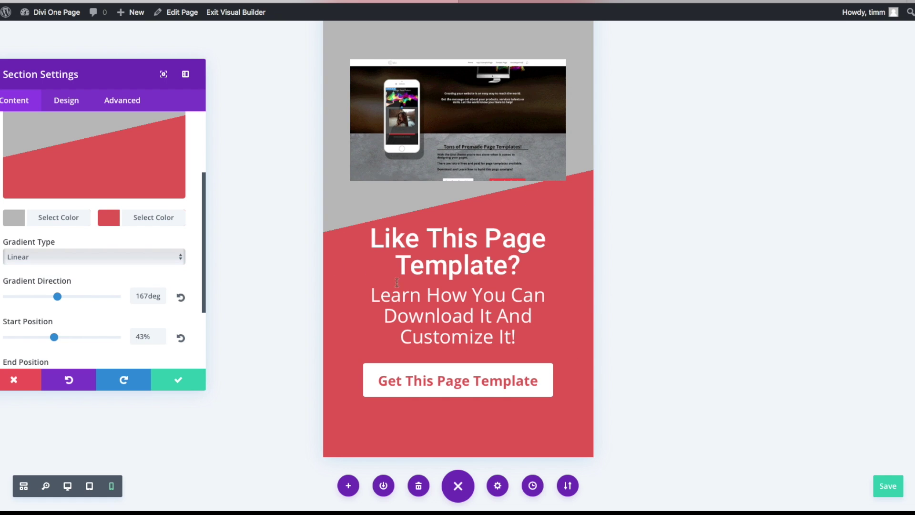
scroll(406, 283, up, 7)
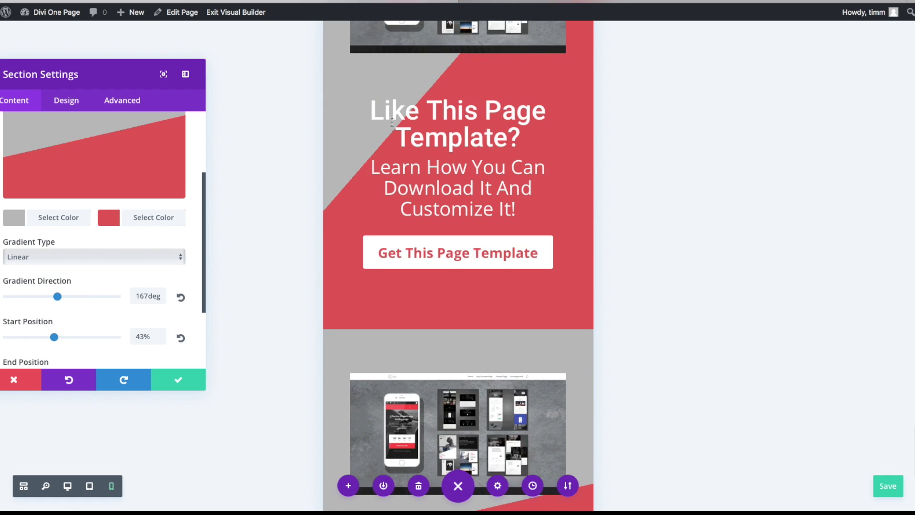
scroll(411, 174, up, 3)
scroll(432, 251, up, 3)
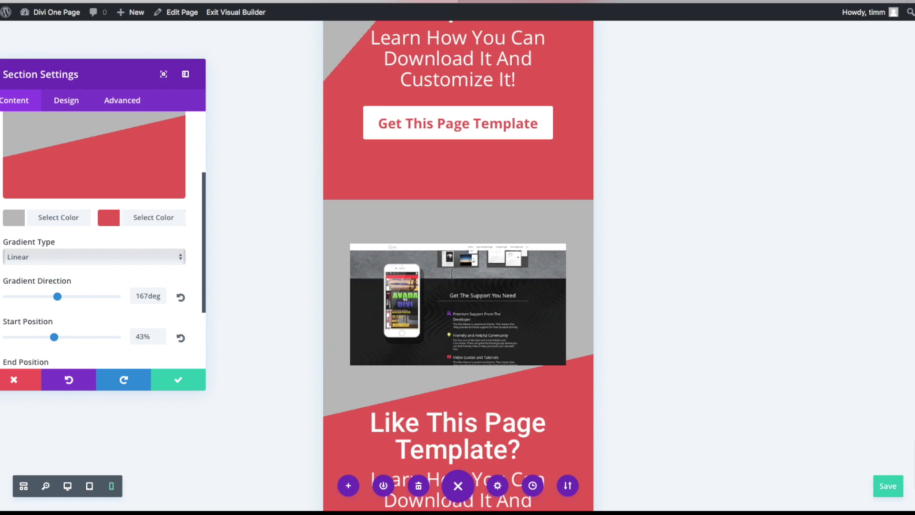
scroll(422, 316, down, 3)
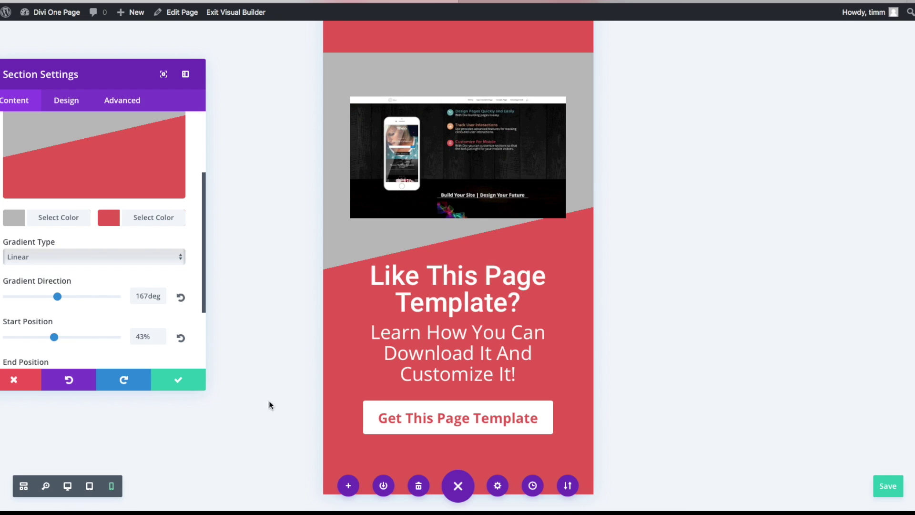
click(164, 378)
- Return to desktop view and disable the original "Like This Page Template?" section on phone and tablet
scroll(432, 337, up, 7)
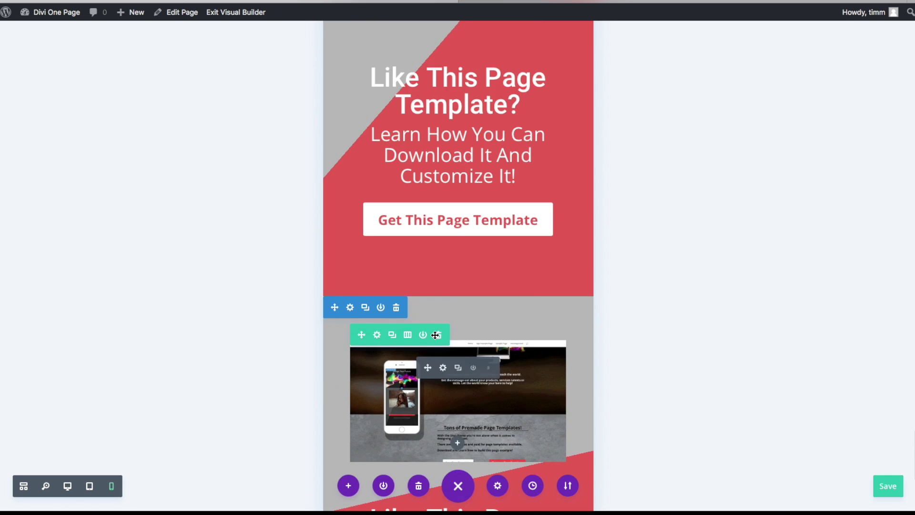
scroll(429, 129, up, 2)
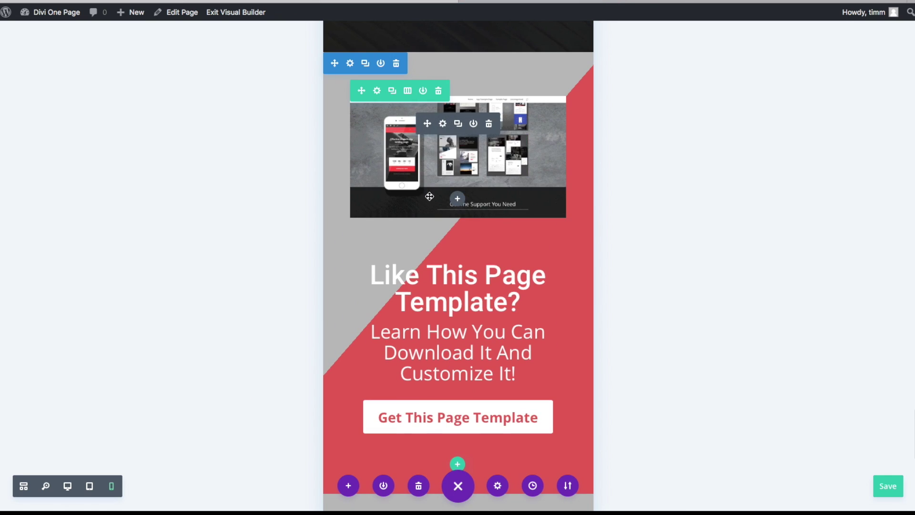
click(67, 485)
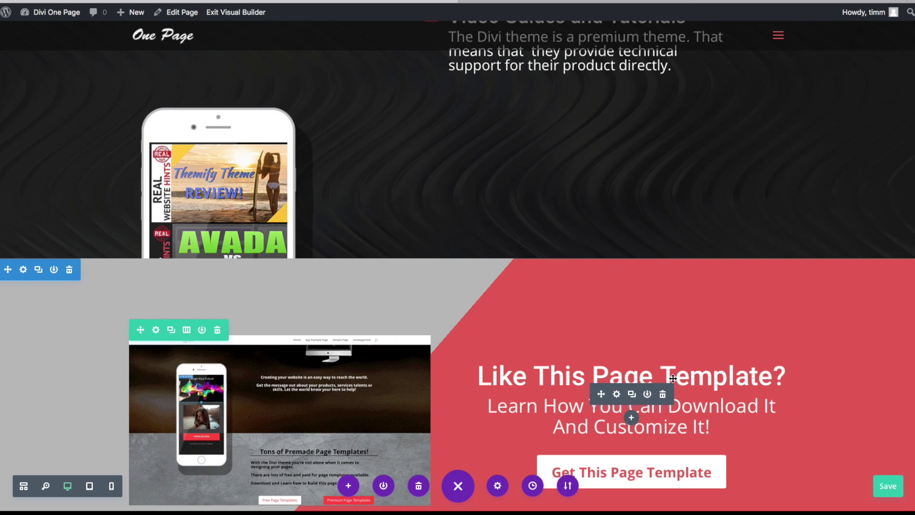
click(22, 270)
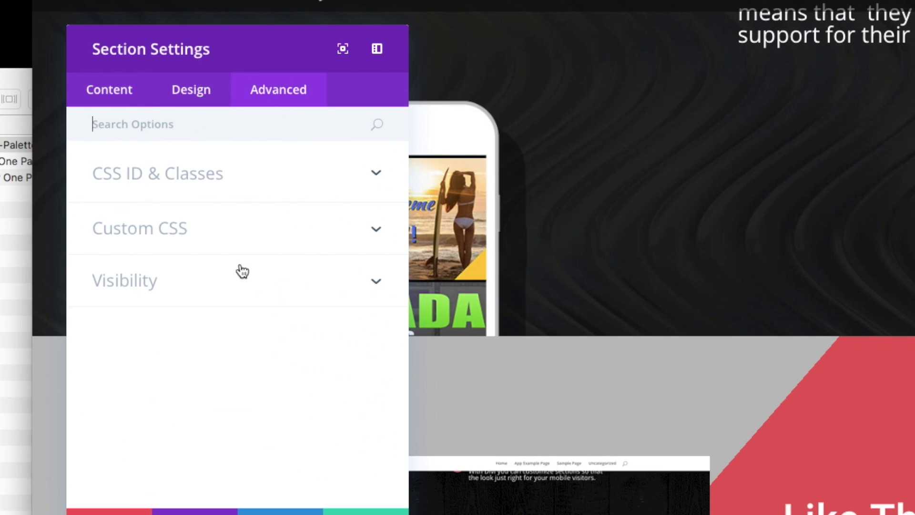
click(195, 292)
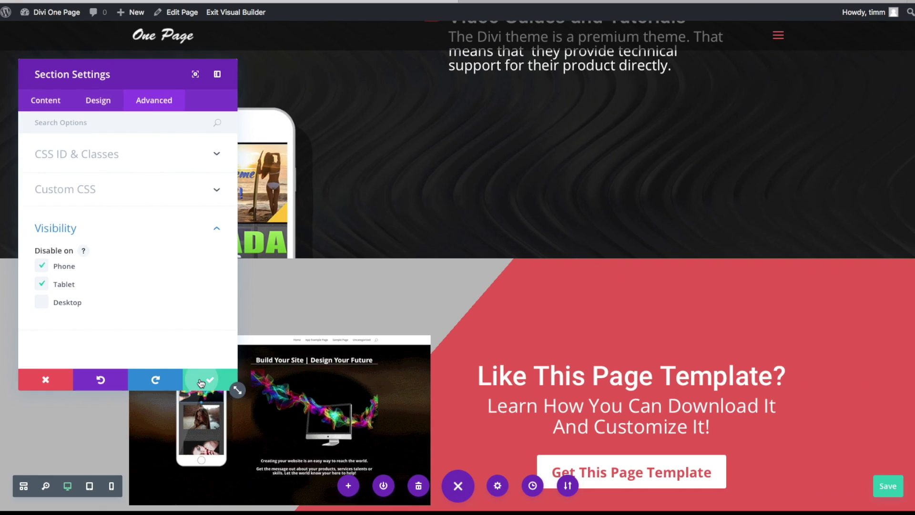
- Save the original section's settings, and disable the duplicated "Like This Page Template?" section on desktop
click(366, 512)
scroll(357, 366, down, 8)
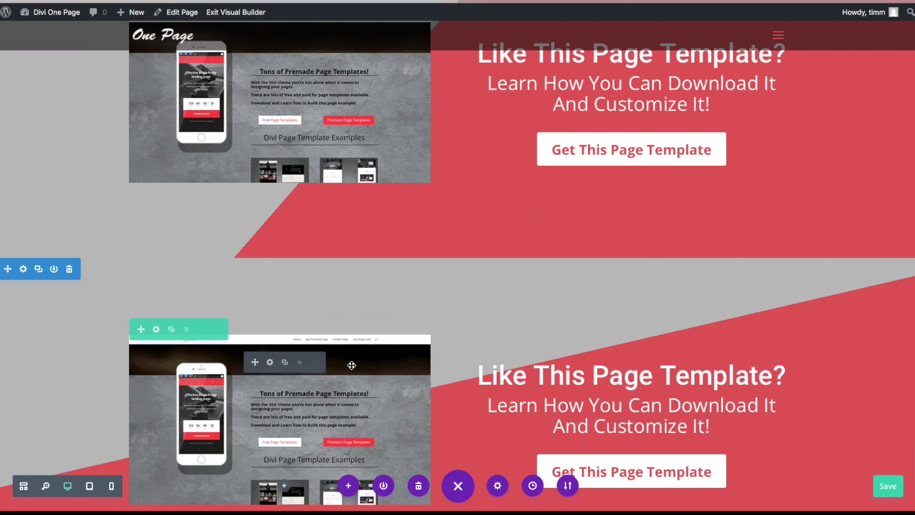
scroll(524, 296, down, 1)
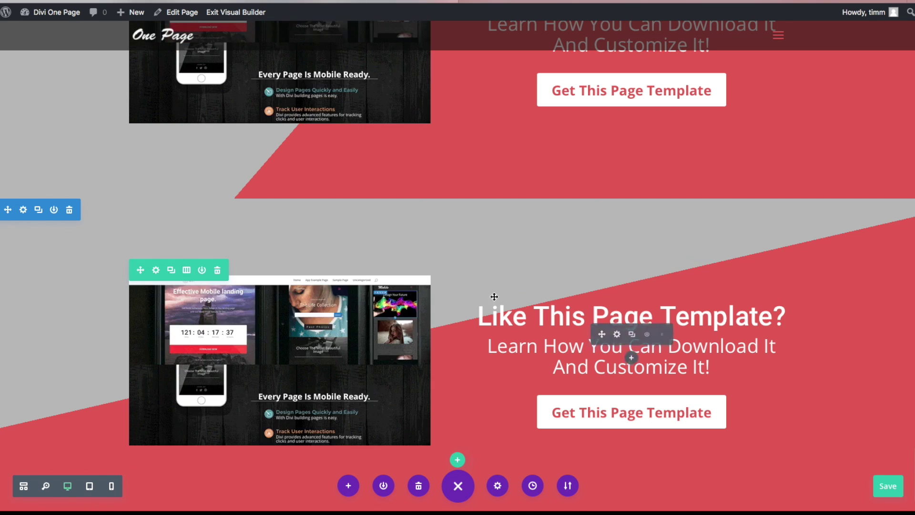
click(21, 211)
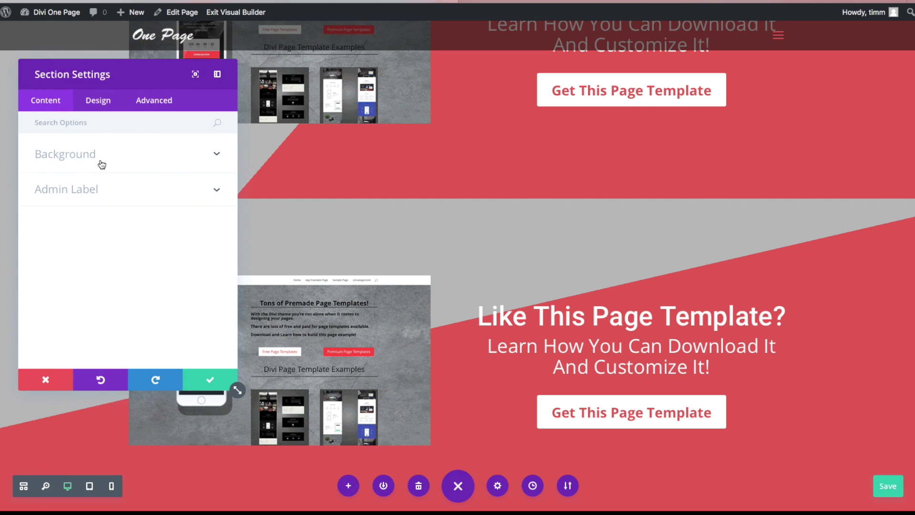
click(154, 100)
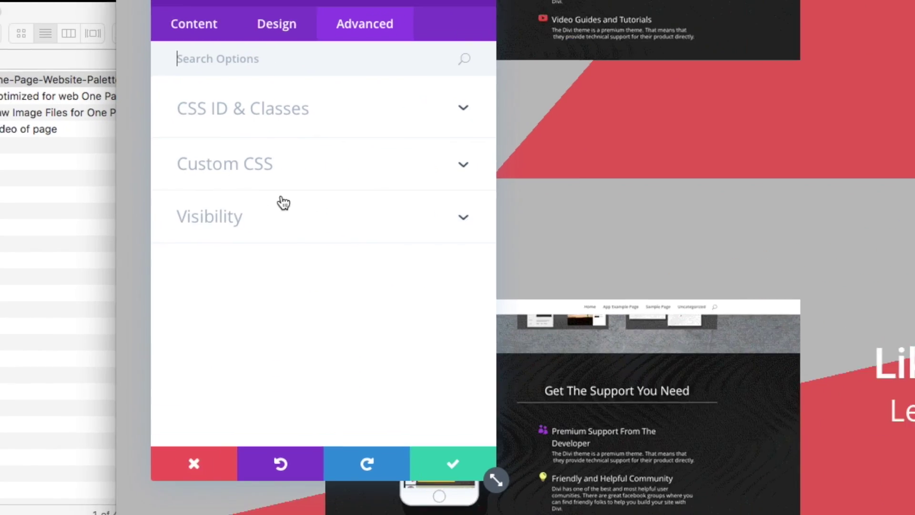
click(78, 224)
click(176, 353)
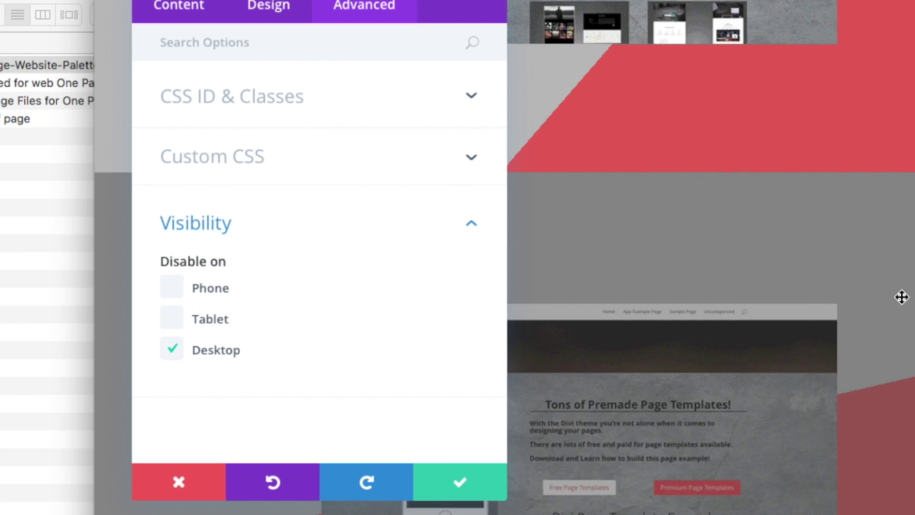
click(454, 486)
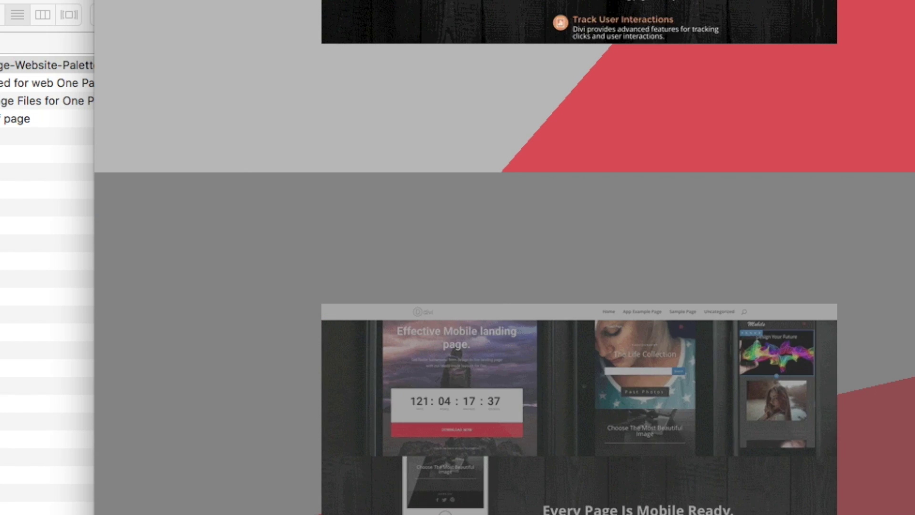
- Examine the original and duplicated "Like This Page Template?" sections in tablet and phone views, and return to desktop view
click(578, 513)
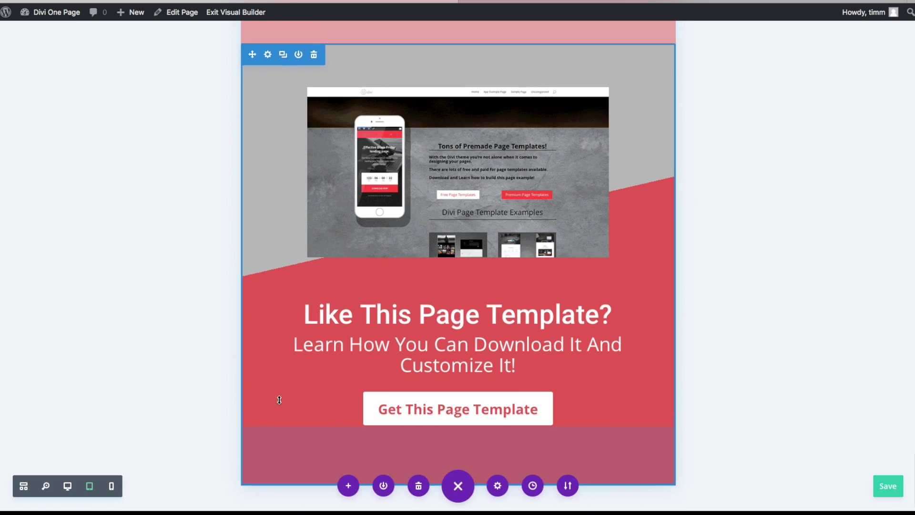
scroll(387, 299, down, 3)
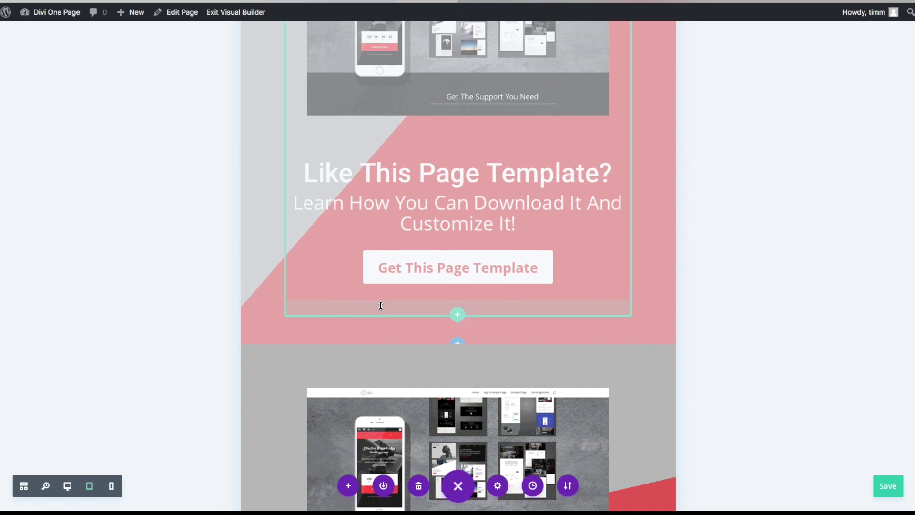
scroll(364, 185, up, 3)
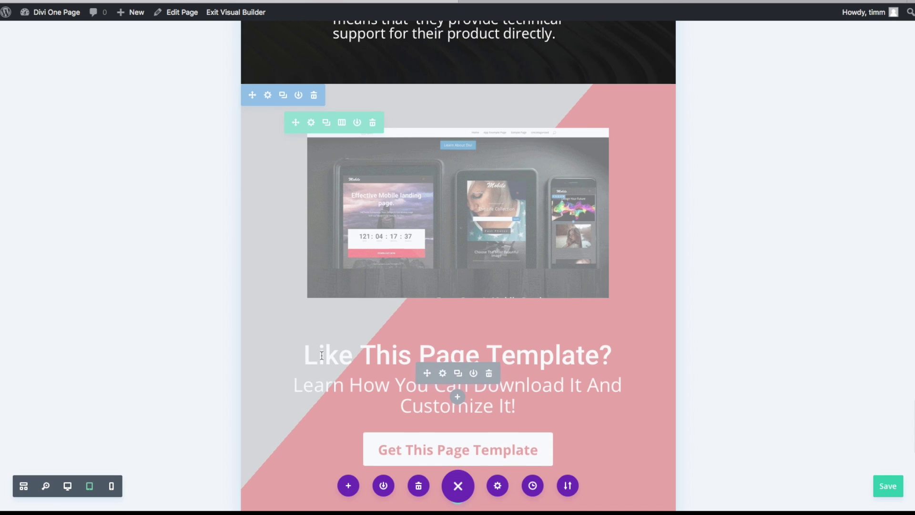
scroll(296, 356, down, 1)
click(112, 486)
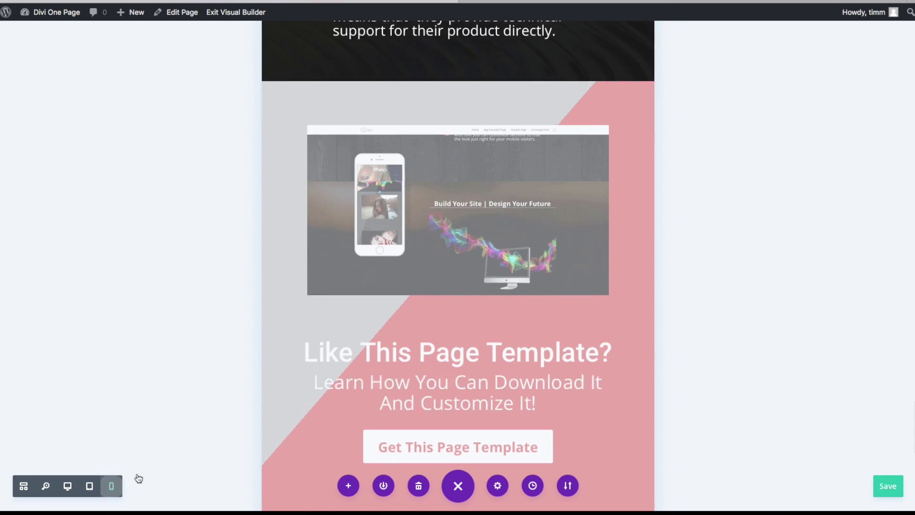
scroll(450, 337, down, 6)
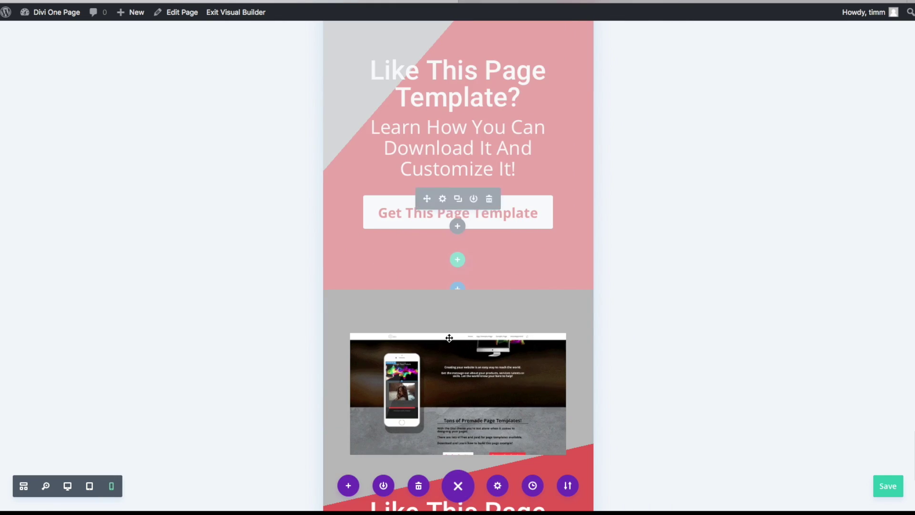
scroll(466, 383, down, 10)
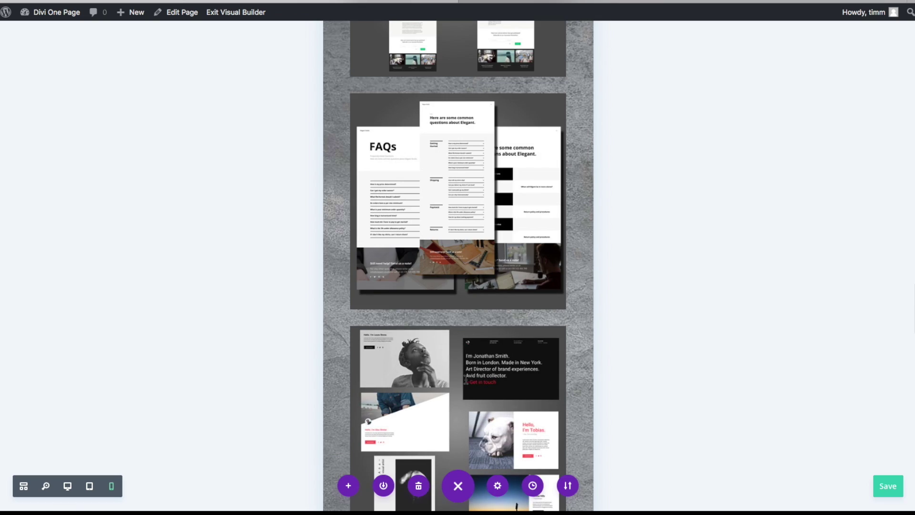
click(67, 486)
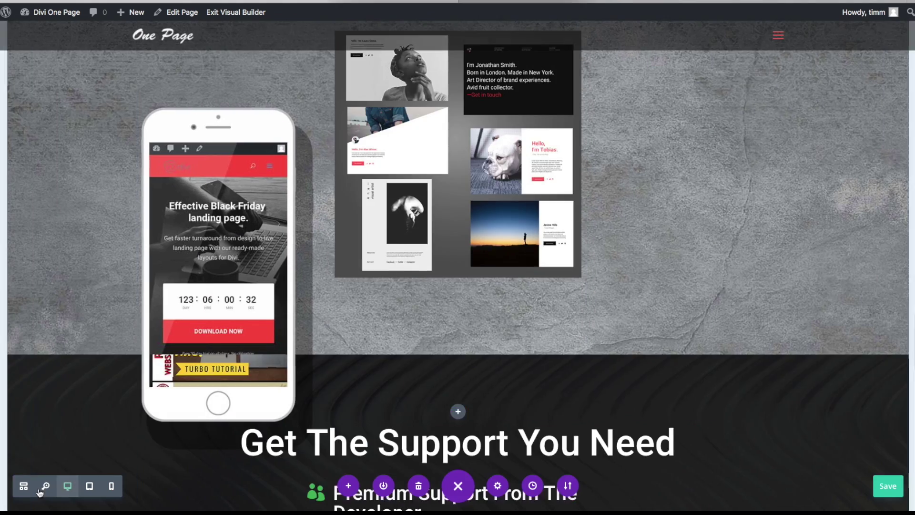
- Review the whole page in desktop view from the header to the closing section, and save the page
scroll(497, 383, up, 15)
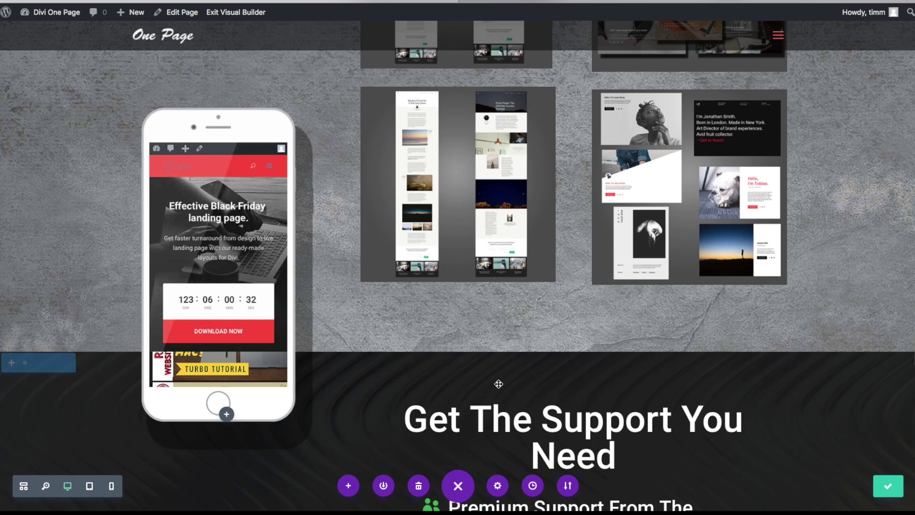
scroll(498, 383, up, 5)
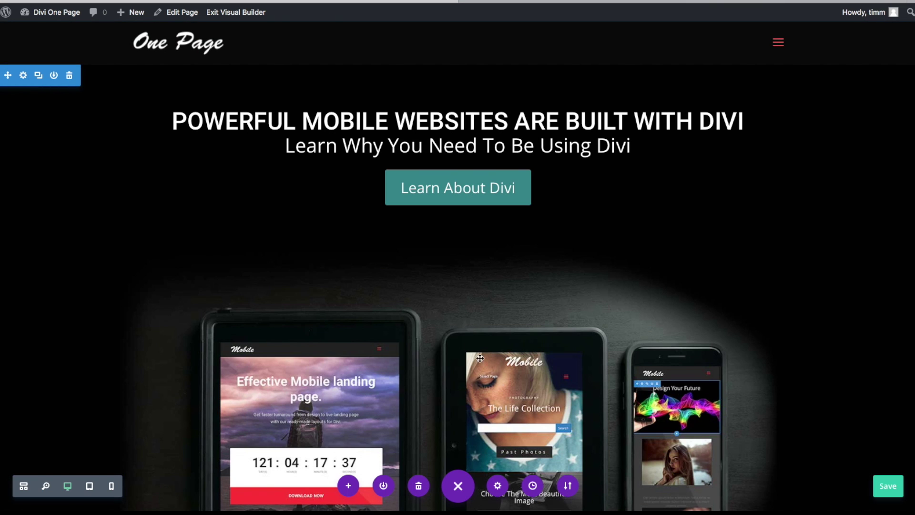
scroll(478, 319, down, 15)
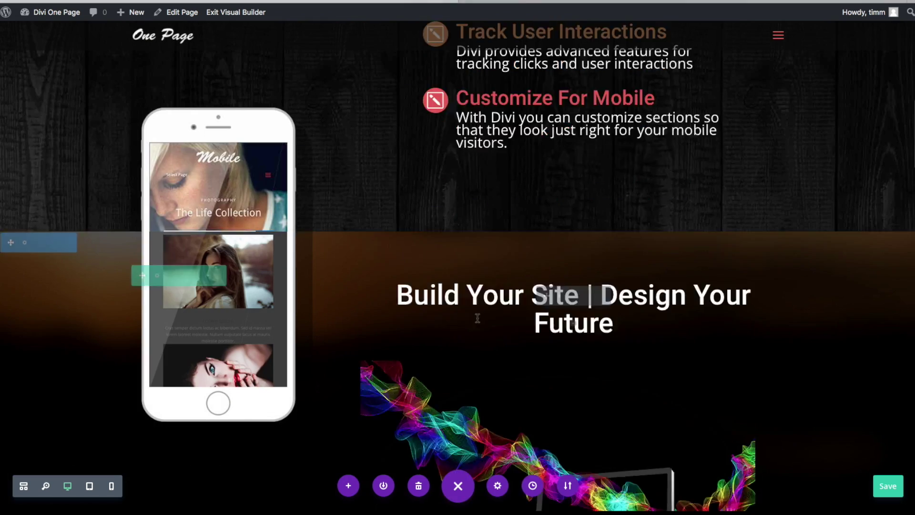
scroll(479, 323, down, 7)
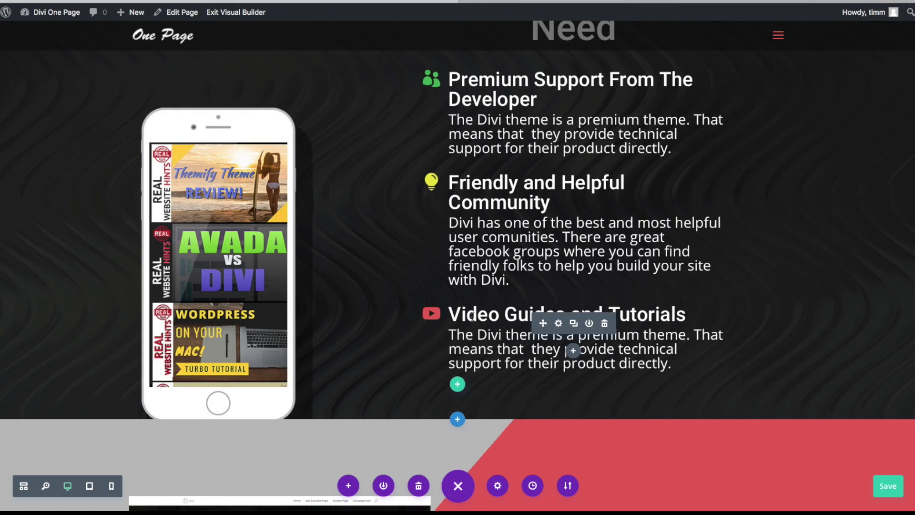
scroll(472, 317, down, 5)
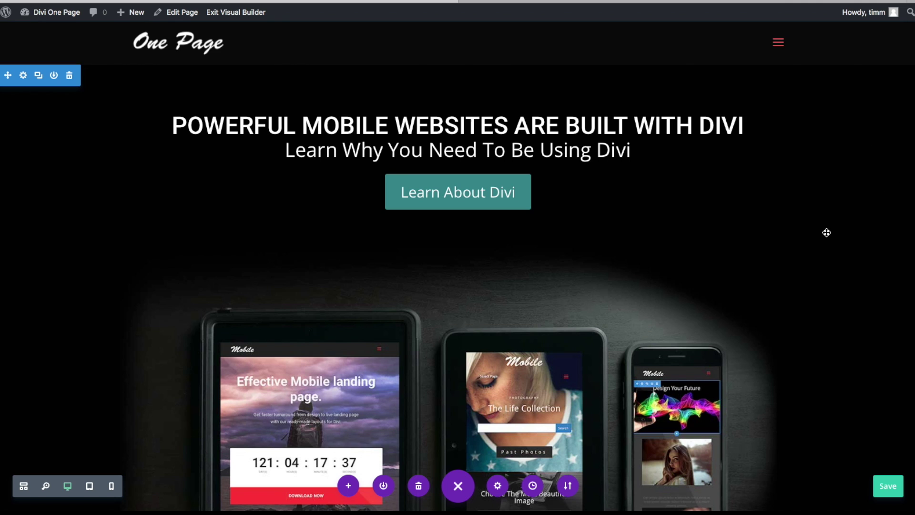
click(887, 494)
- Open the page in the WordPress page editor, set Dot Navigation to On and update the page
click(184, 17)
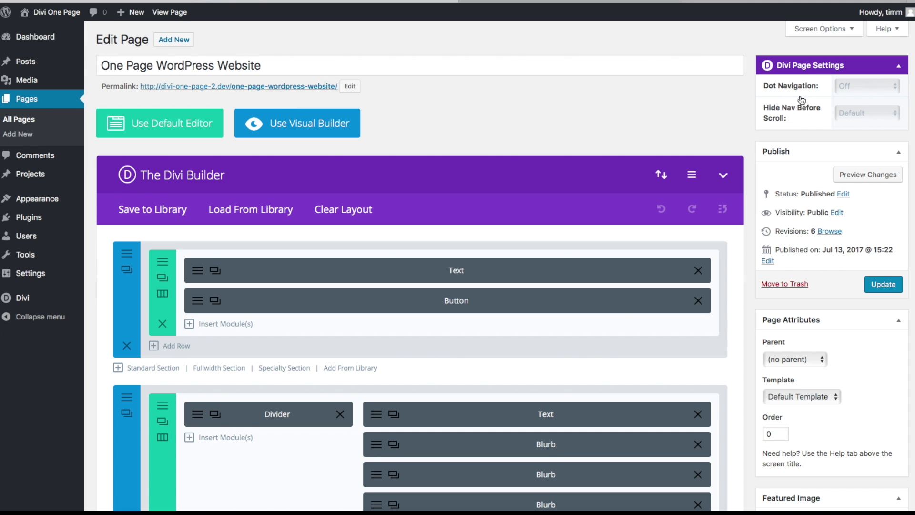
click(895, 88)
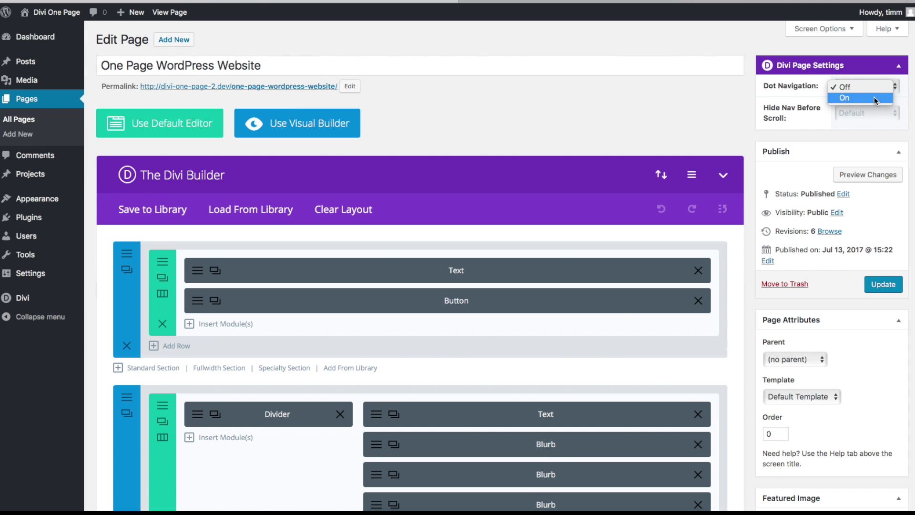
click(875, 97)
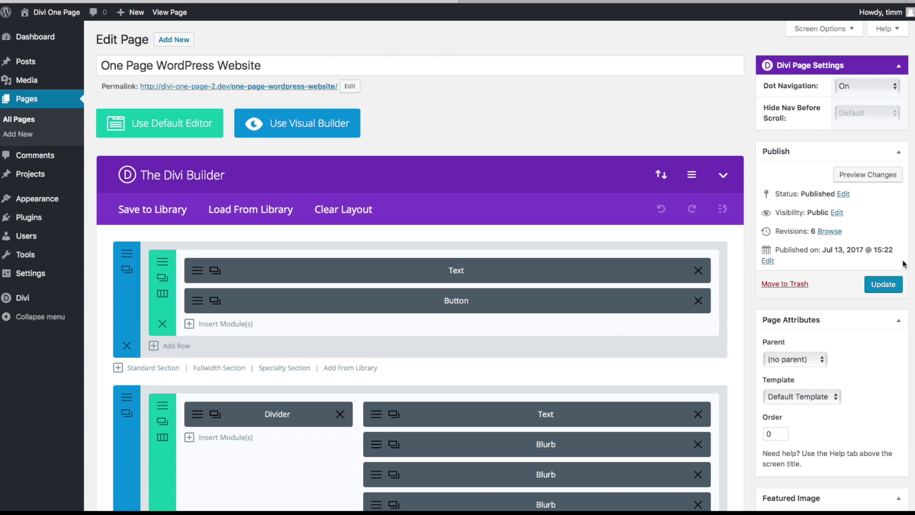
click(894, 290)
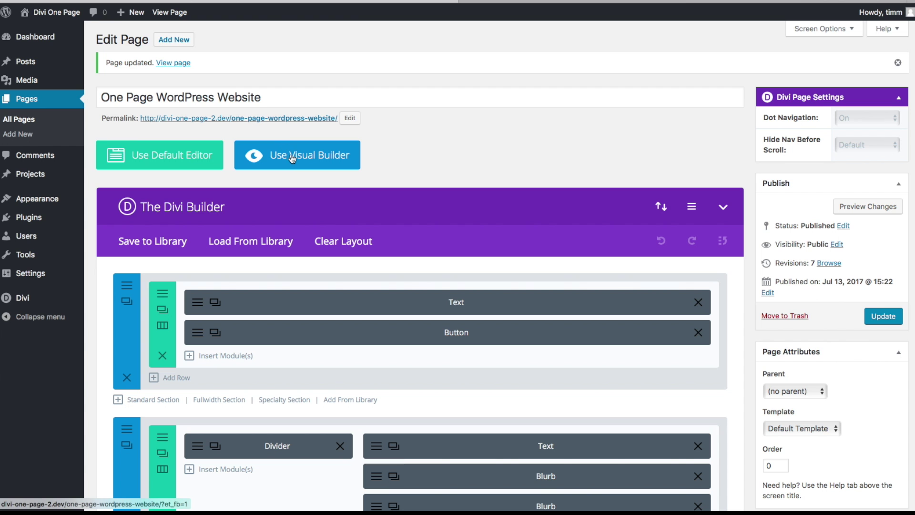
- Reopen the page in the Visual Builder and test the dot navigation by jumping to the sections below the header
click(292, 159)
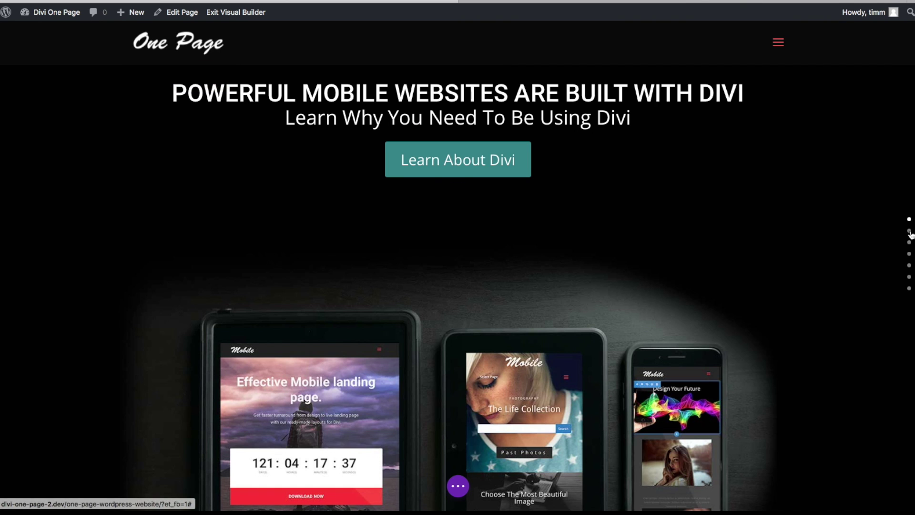
click(909, 232)
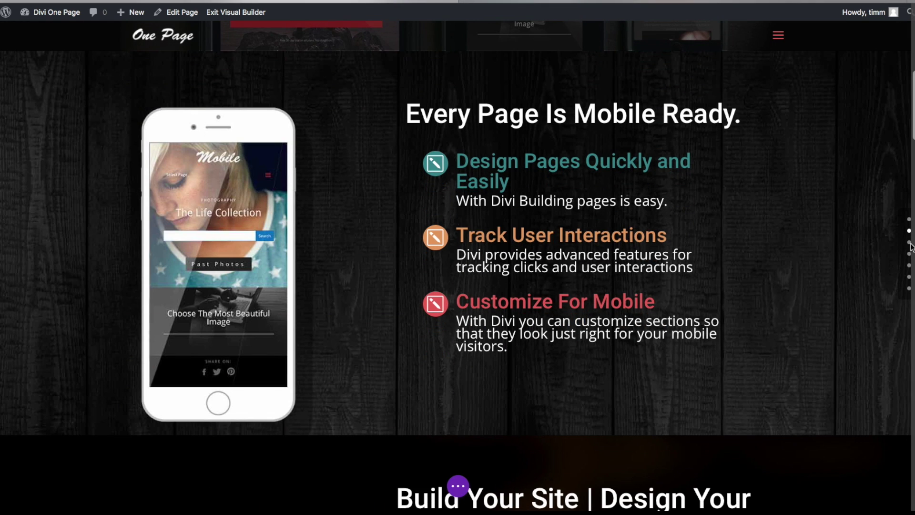
click(910, 243)
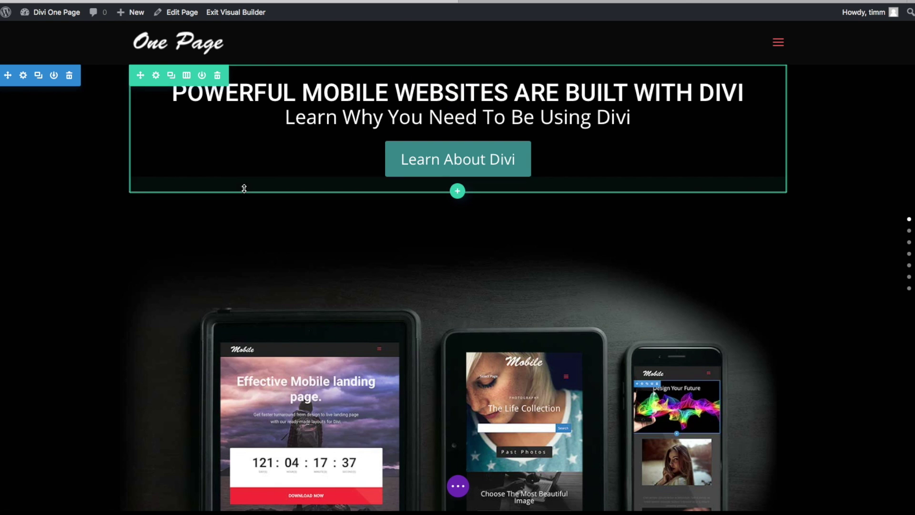
scroll(248, 186, down, 10)
scroll(260, 255, up, 10)
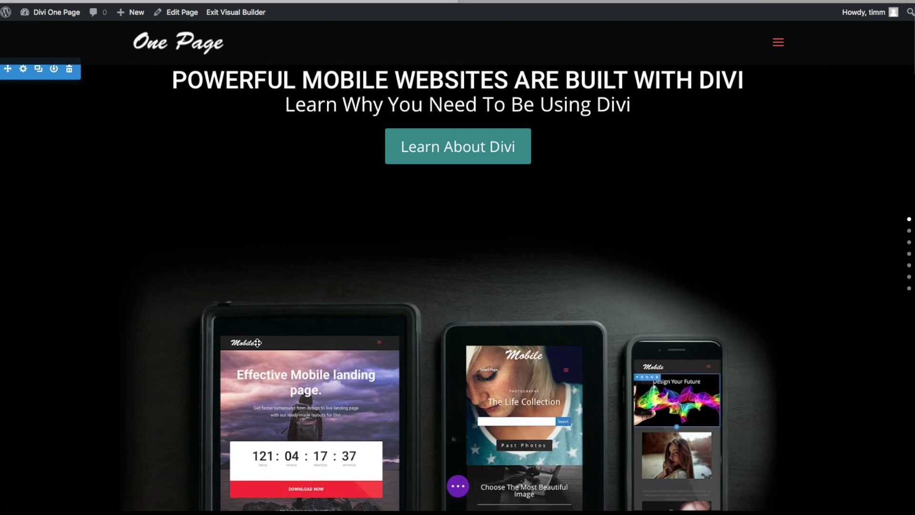
scroll(238, 320, down, 7)
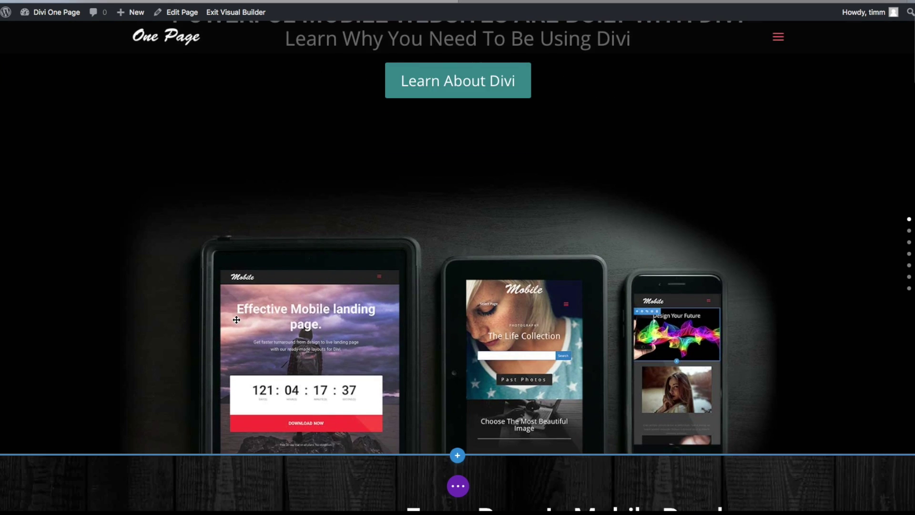
scroll(238, 315, up, 7)
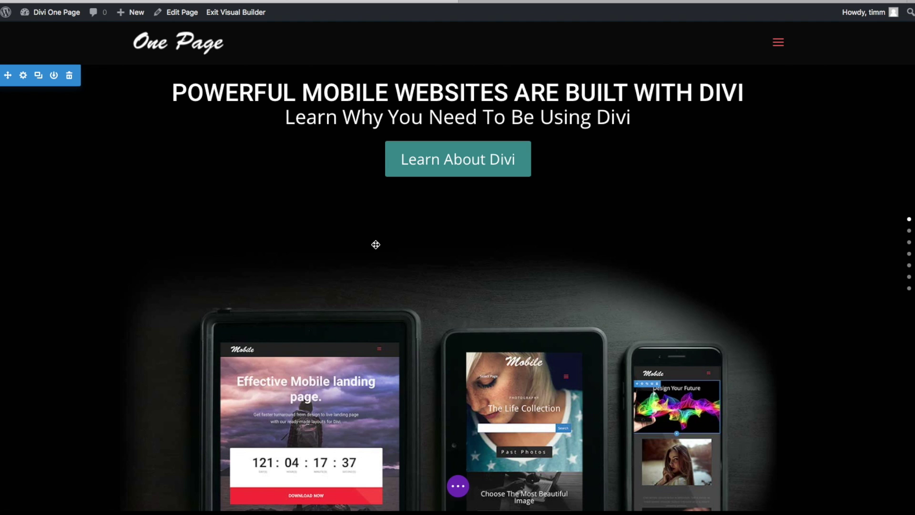
- Set the CSS ID of the "Every Page Is Mobile Ready." section to "m" and save its settings
scroll(373, 235, down, 7)
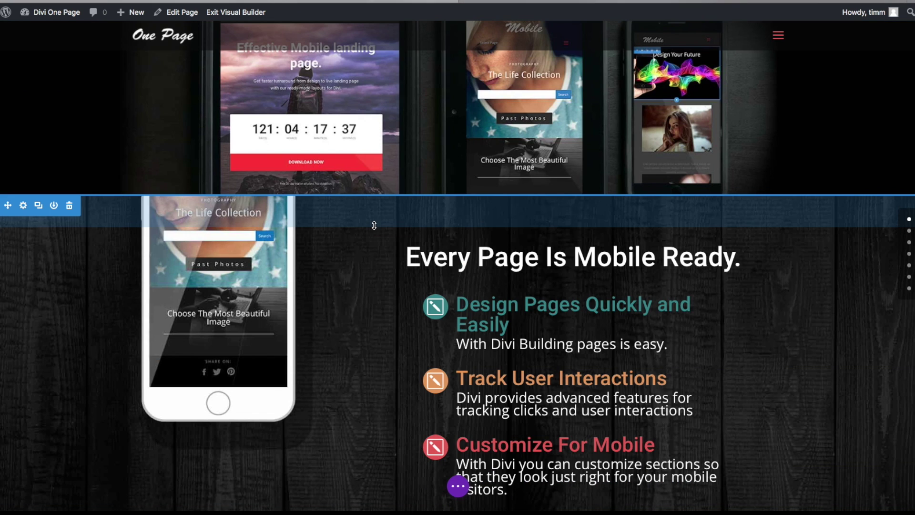
scroll(373, 227, down, 2)
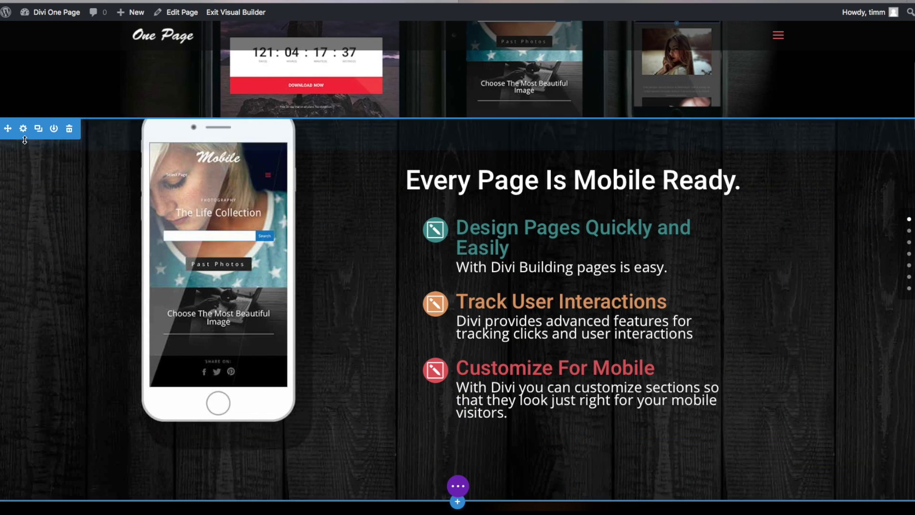
click(23, 130)
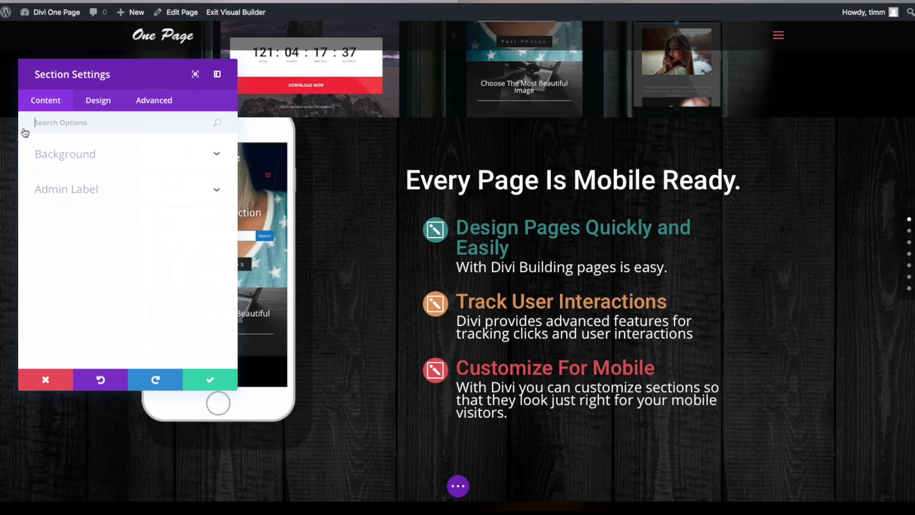
click(163, 110)
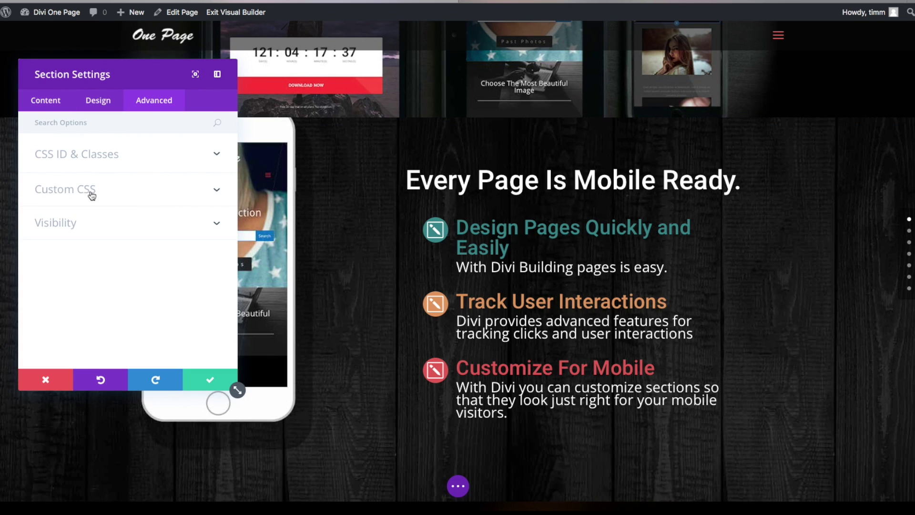
click(79, 159)
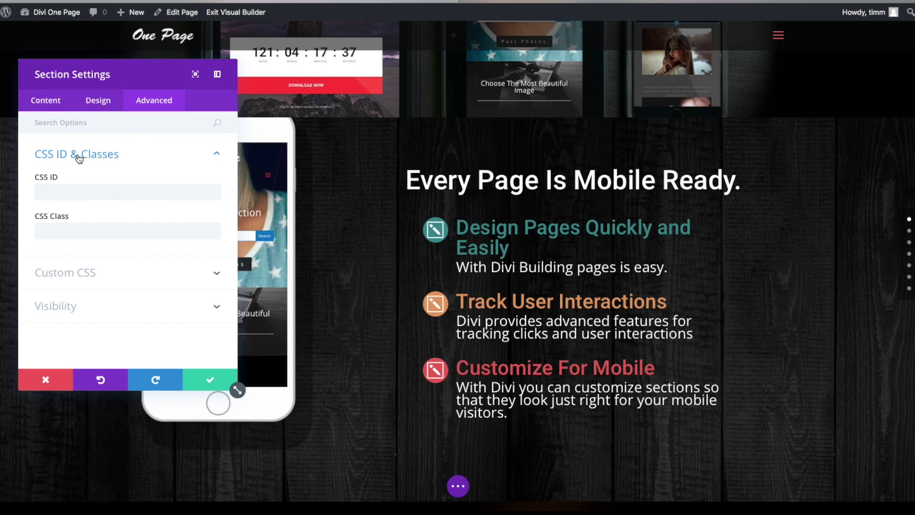
click(72, 193)
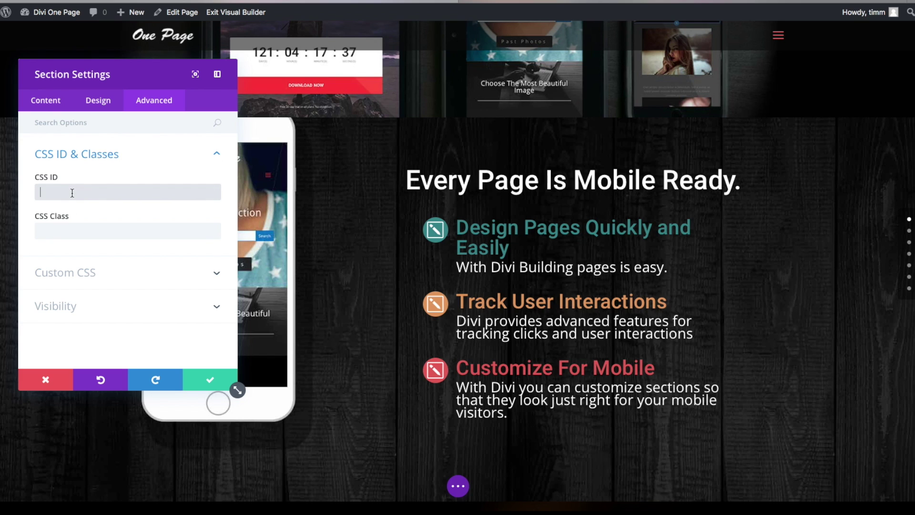
text(m)
click(216, 385)
scroll(199, 350, down, 5)
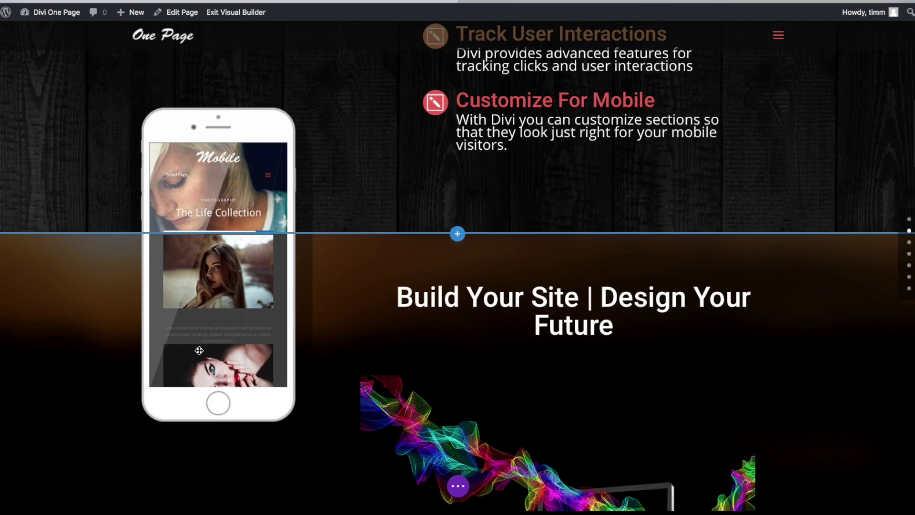
- Set the CSS ID of the "Build Your Site | Design Your Future" section to "build" and save its settings
scroll(199, 351, down, 1)
click(24, 196)
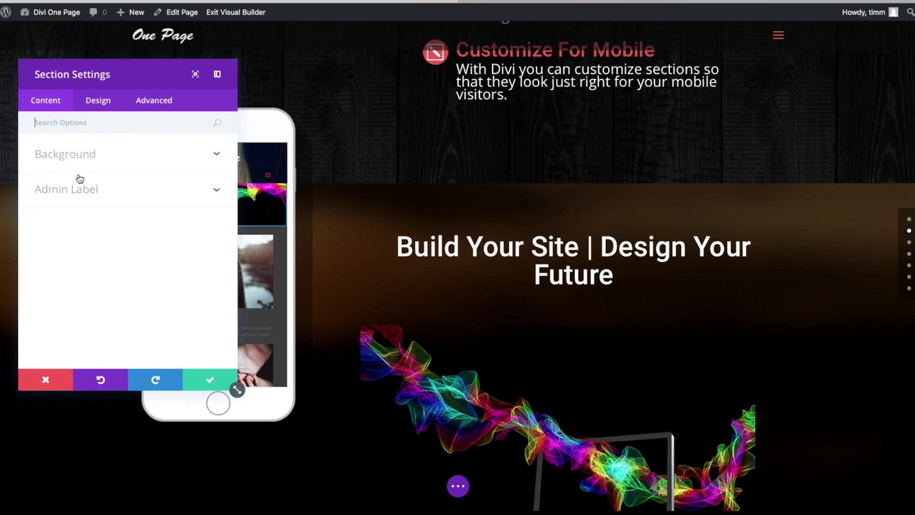
click(154, 99)
click(84, 165)
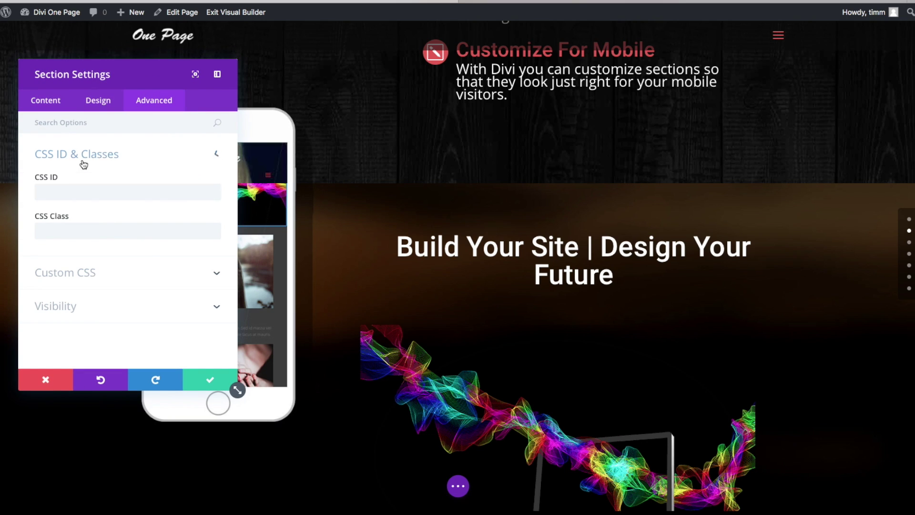
click(80, 189)
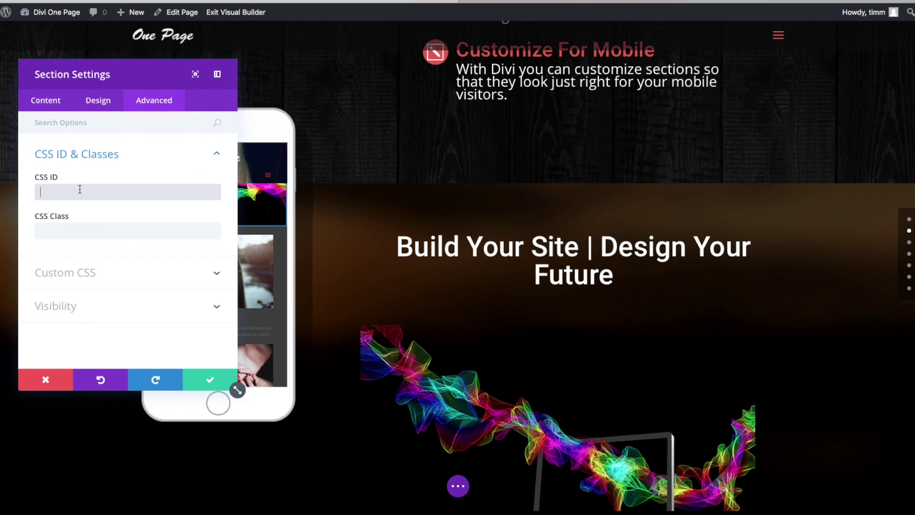
text(build)
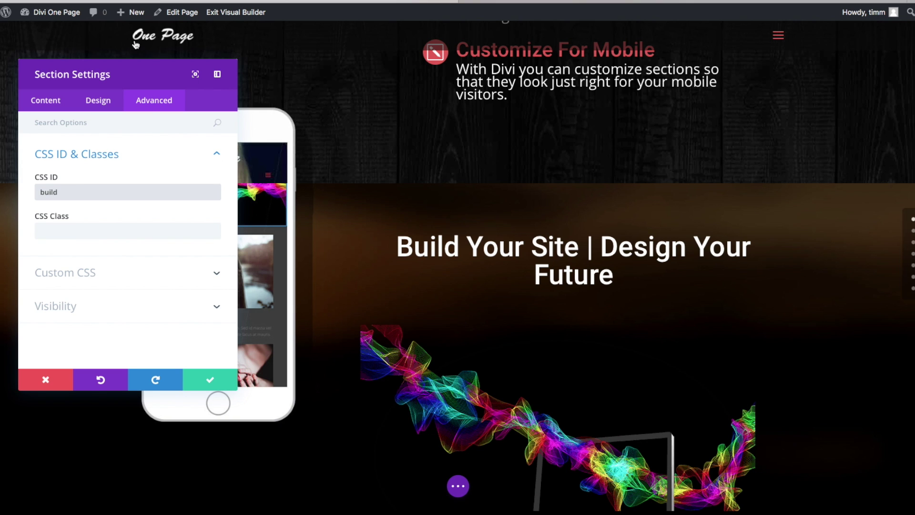
key(Return)
- Set the CSS ID of the "Tons Of Premade Page Templates!" section to "templates" and save its settings
scroll(108, 327, down, 6)
scroll(108, 327, down, 5)
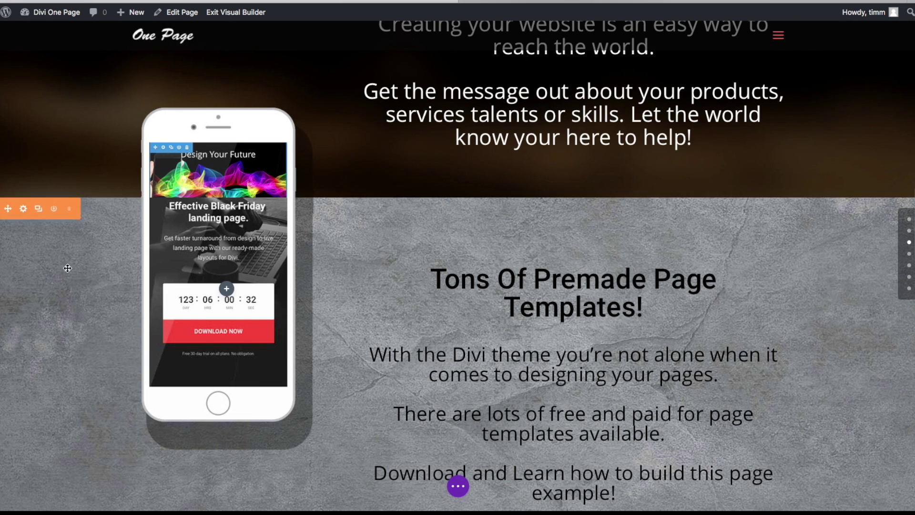
click(25, 212)
click(152, 100)
click(137, 154)
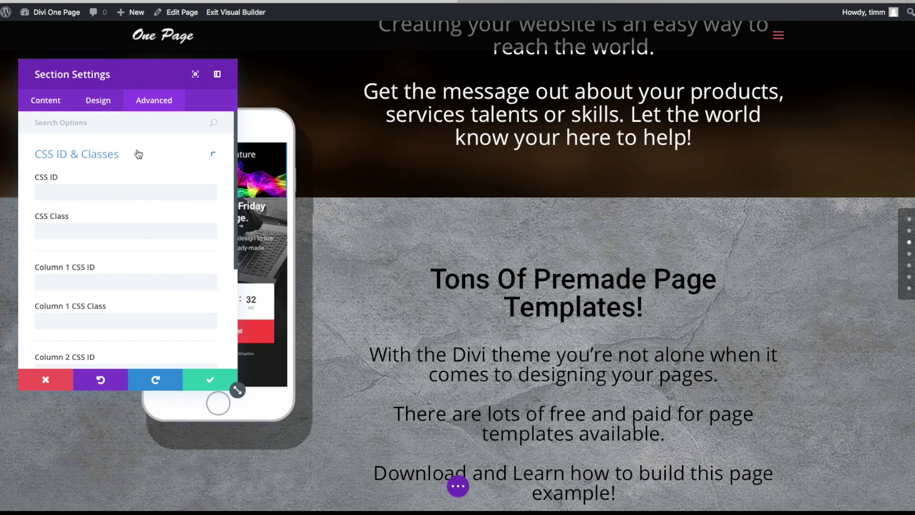
click(97, 194)
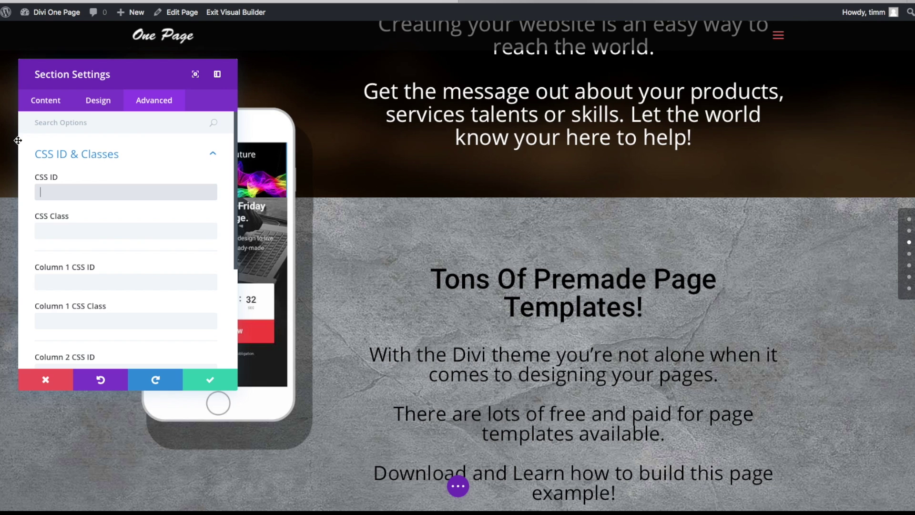
click(80, 195)
text(te)
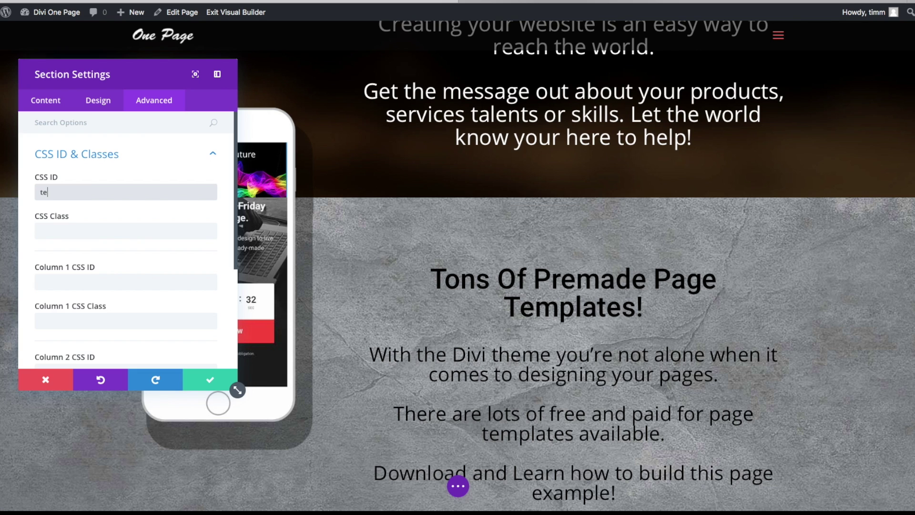
text(mplates)
click(210, 379)
- Set the CSS ID of the "Get The Support You Need" section to "support" and save its settings
scroll(266, 289, down, 5)
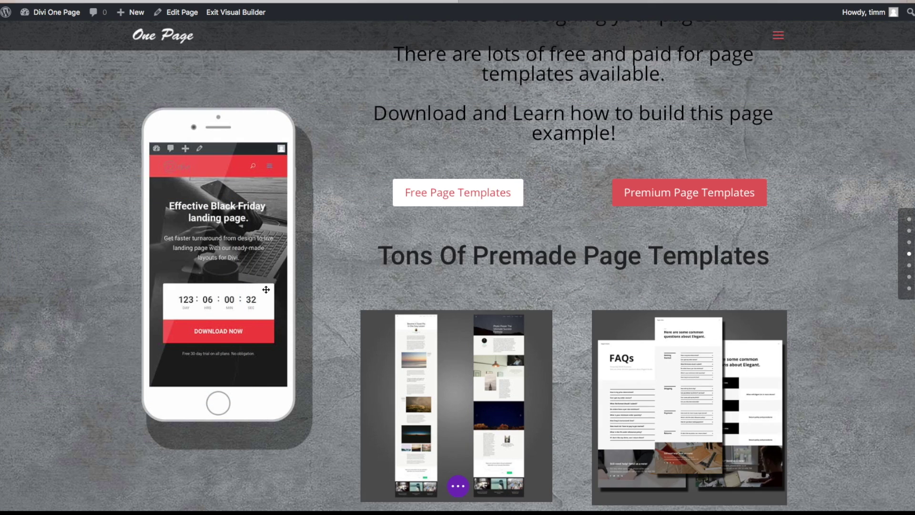
scroll(266, 289, down, 15)
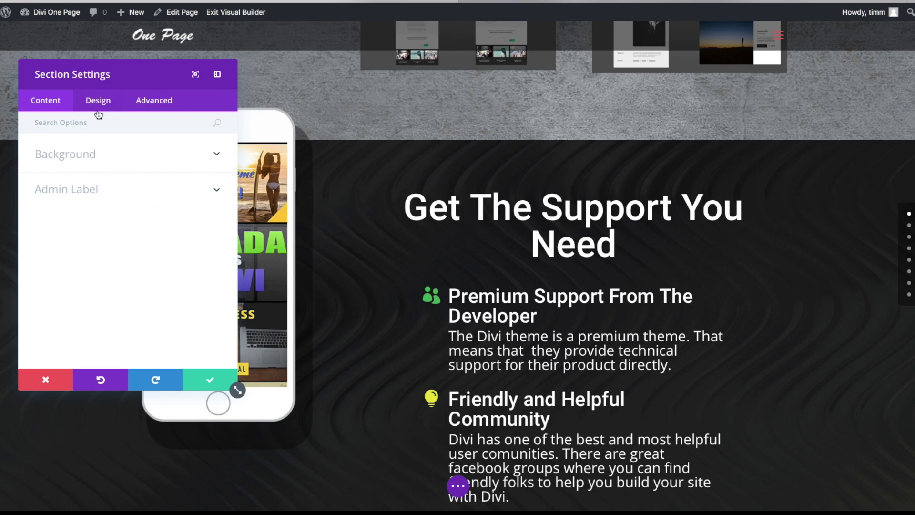
click(155, 109)
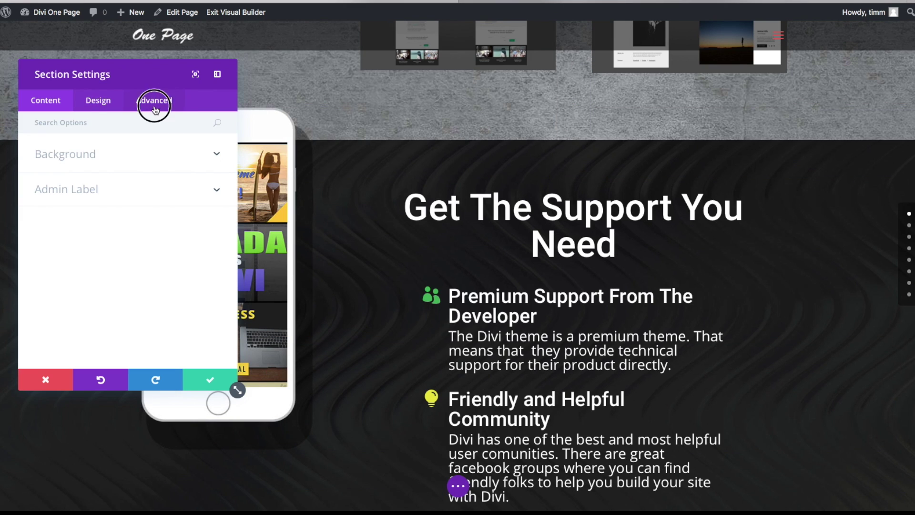
click(73, 153)
click(74, 187)
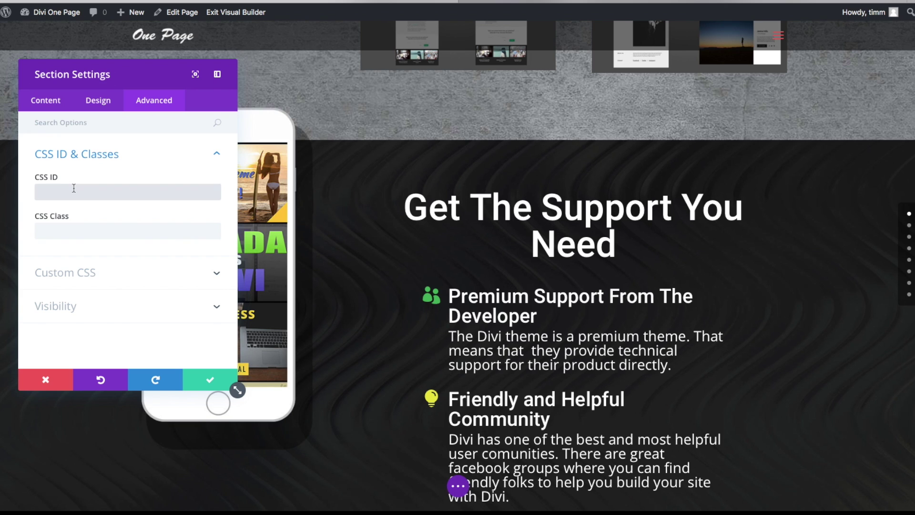
text(suppor)
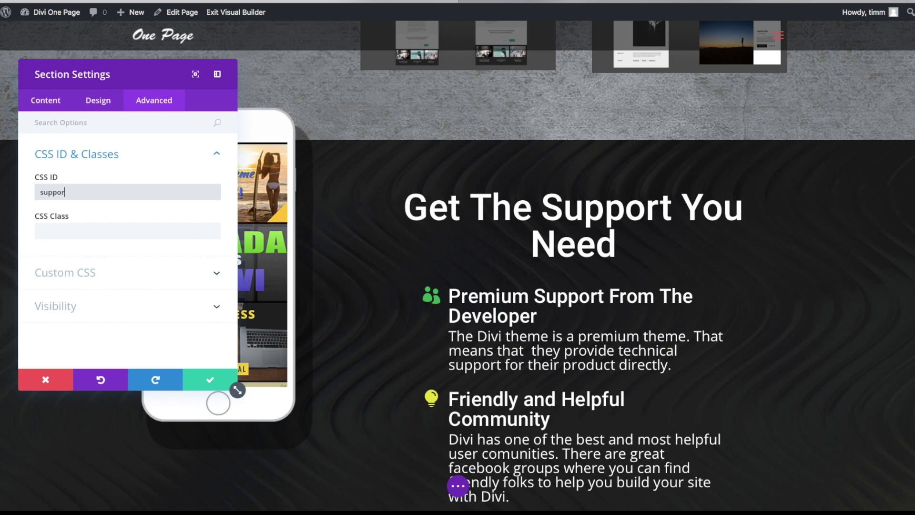
text(t)
click(212, 380)
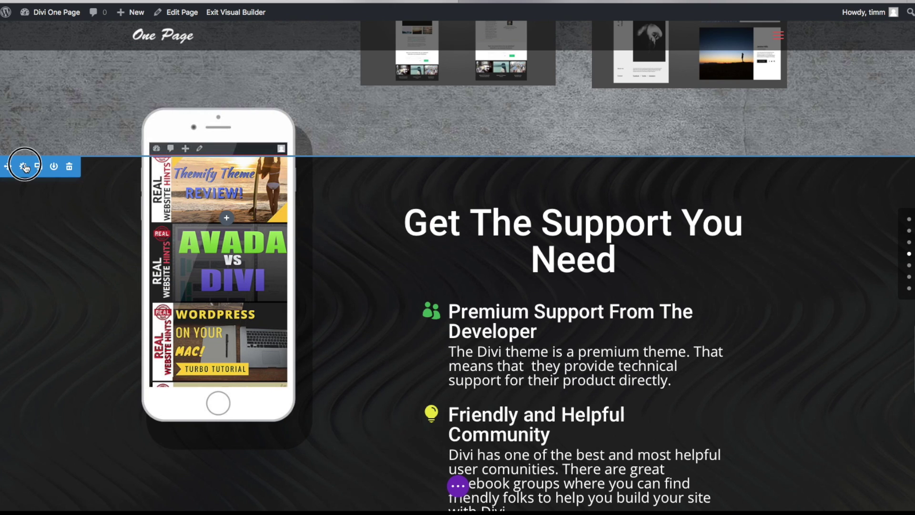
- Reopen the settings of the "Get The Support You Need" section and check its CSS ID
click(23, 163)
click(154, 101)
click(102, 154)
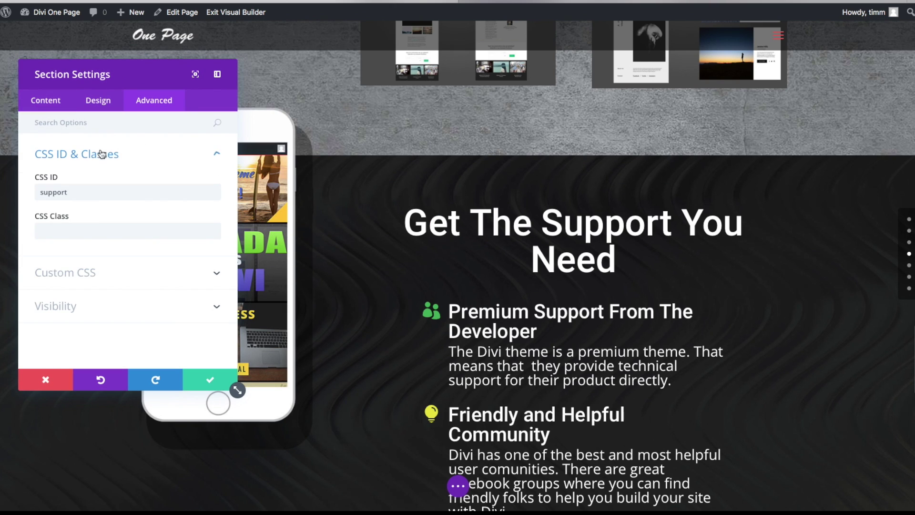
click(210, 380)
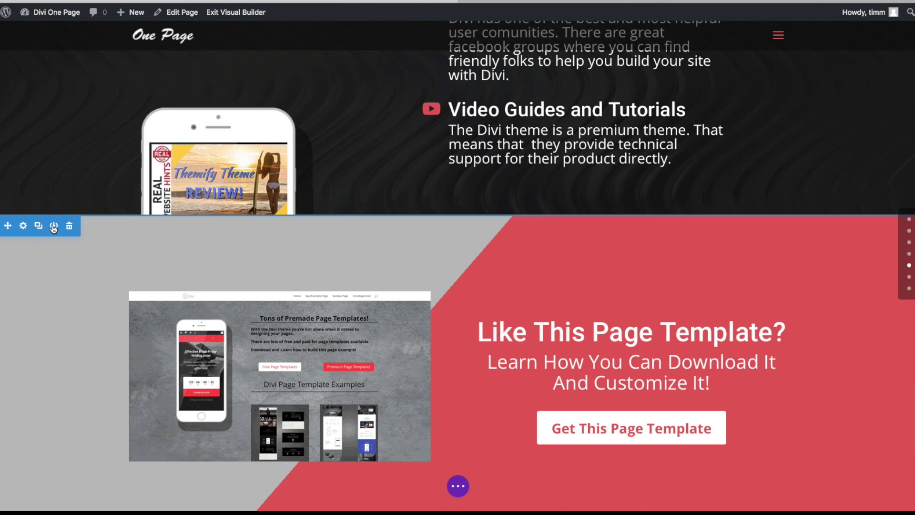
- Set the CSS ID of the "Like This Page Template?" section to "sign-up" and save its settings
click(22, 226)
click(154, 100)
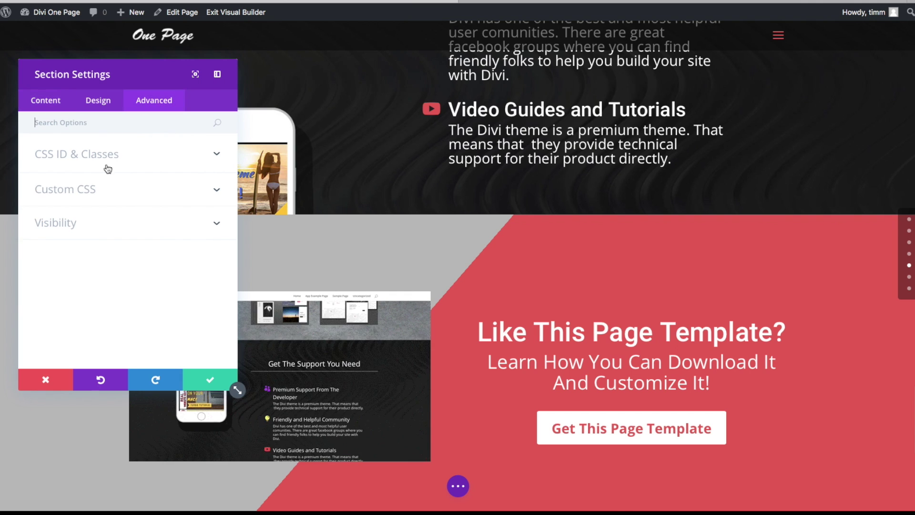
click(108, 169)
click(82, 192)
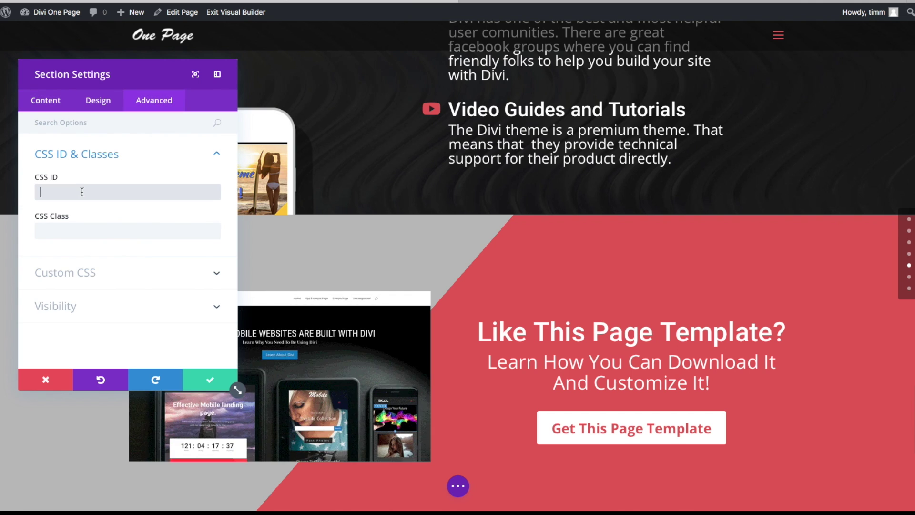
text(sign)
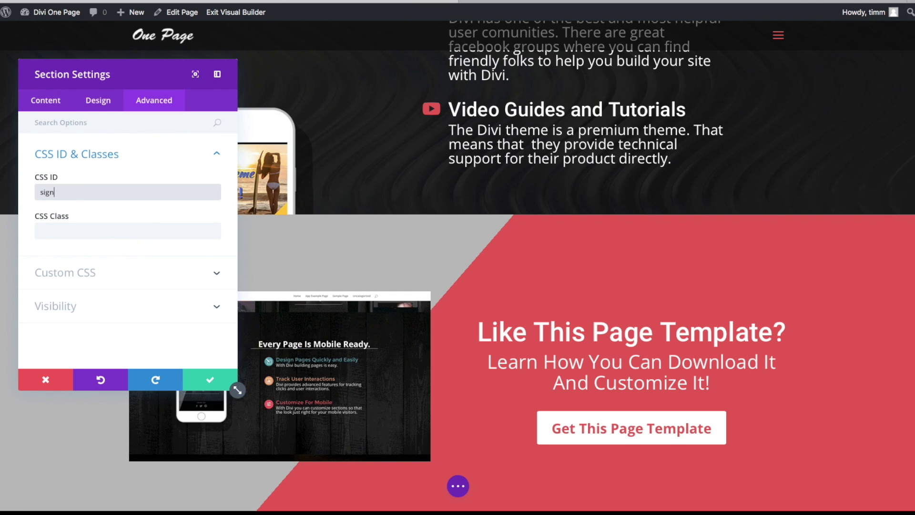
text(-up)
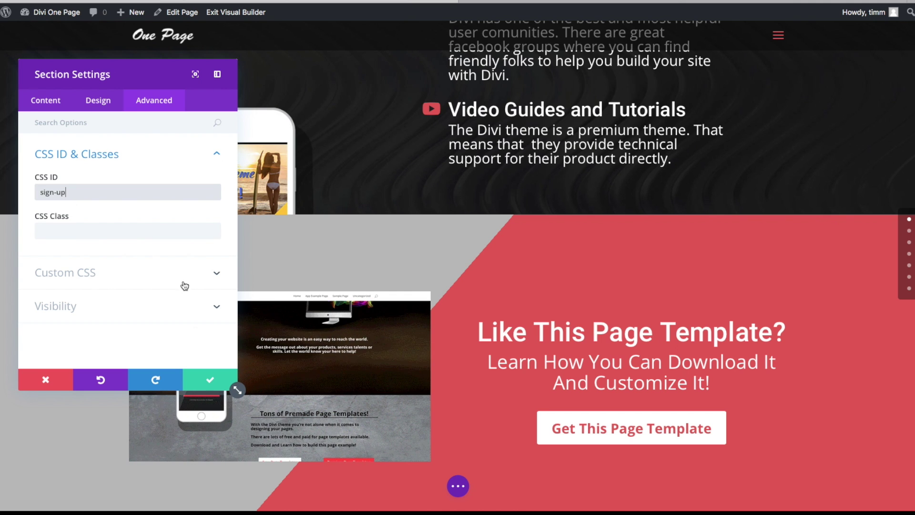
click(209, 379)
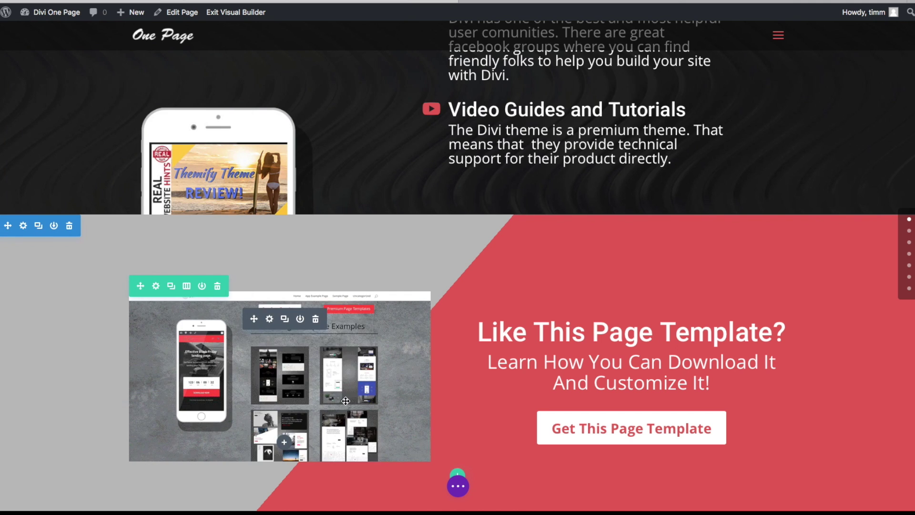
- Return to the top of the page and check the links in the slide-in navigation menu
scroll(347, 401, up, 20)
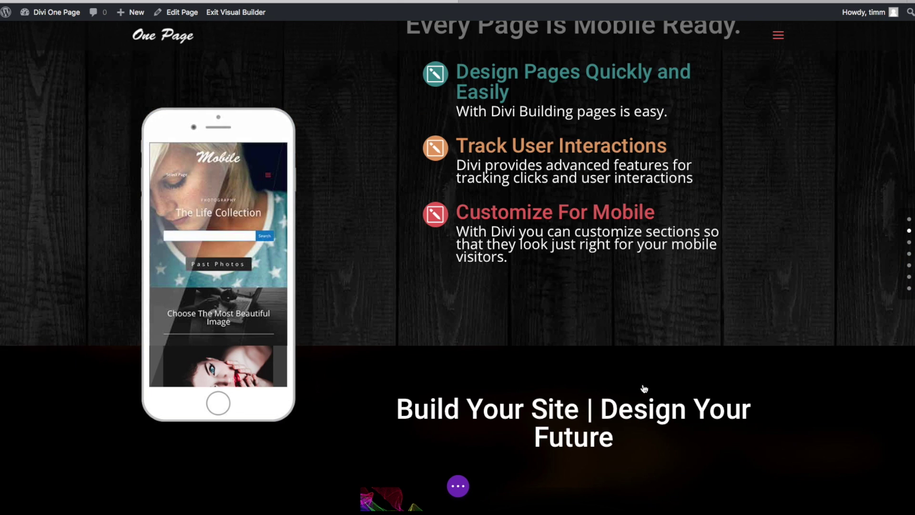
click(783, 40)
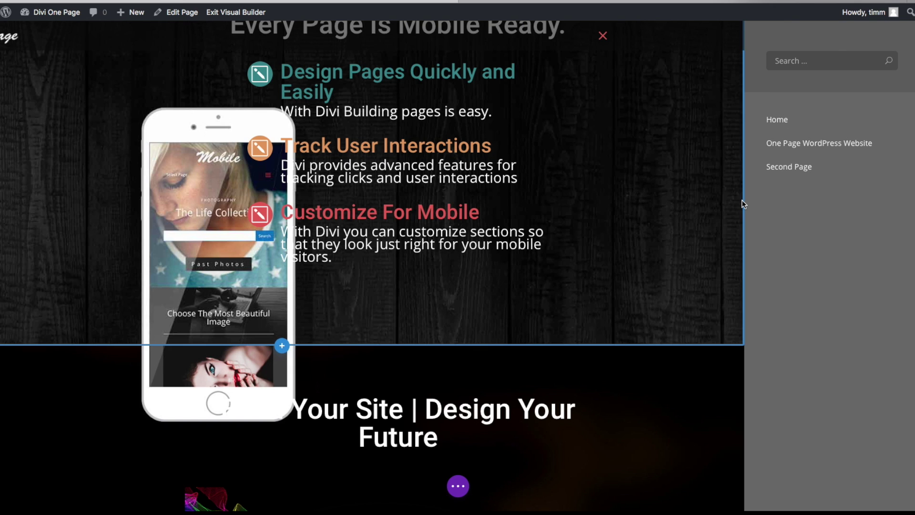
scroll(568, 227, up, 5)
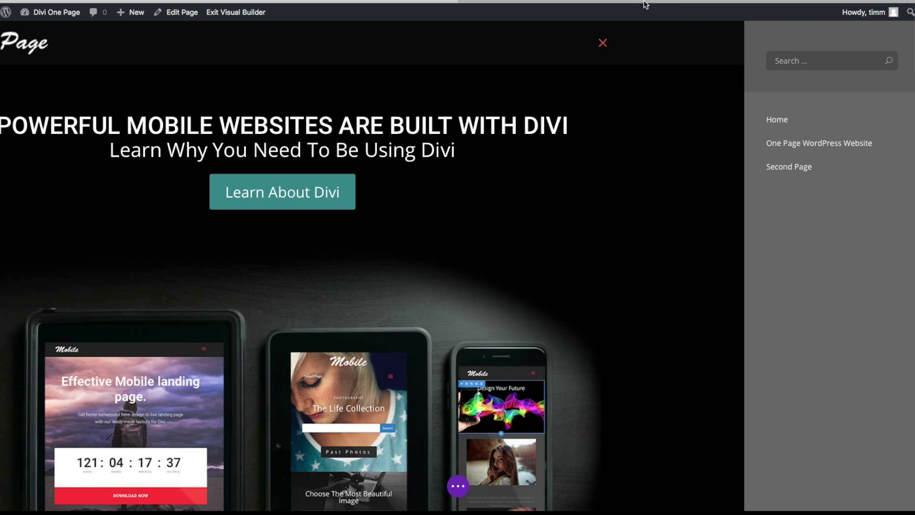
click(601, 44)
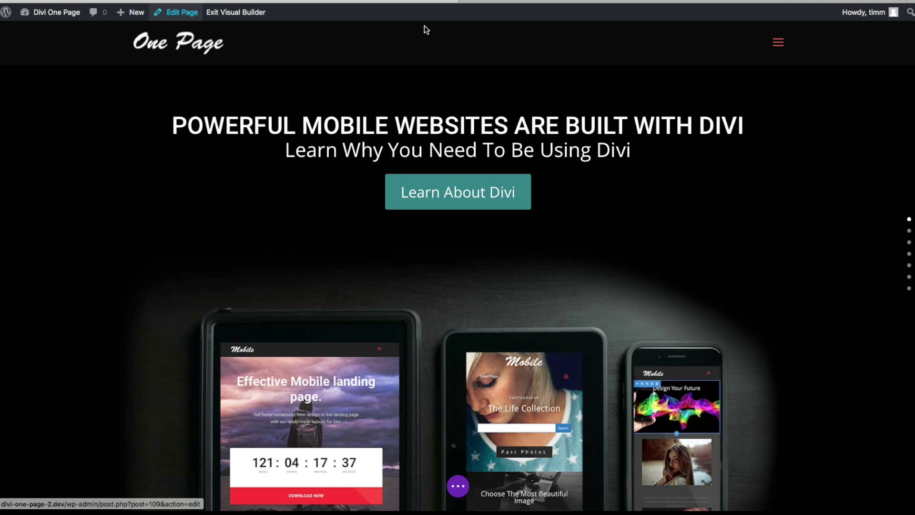
- In the WordPress dashboard's Reading Settings, make the static page "One Page WordPress Website" the front page and save the changes
click(460, 487)
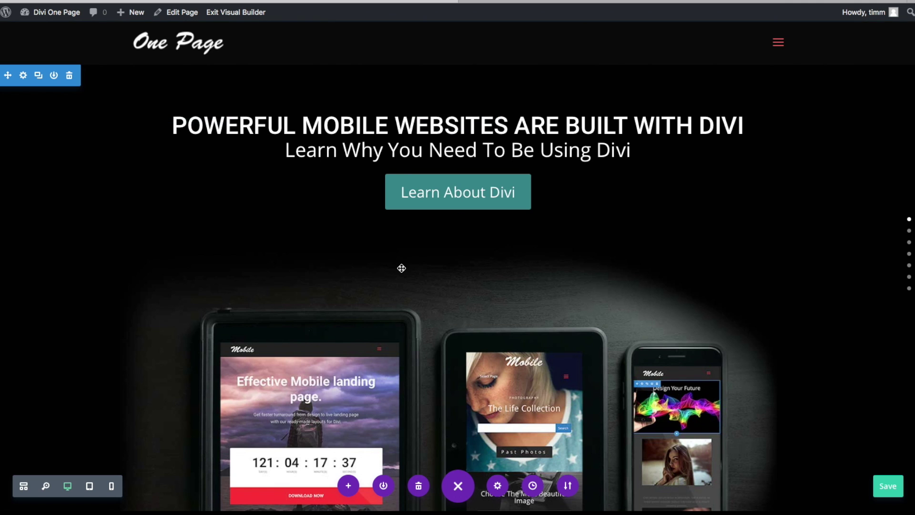
mouse_move(56, 13)
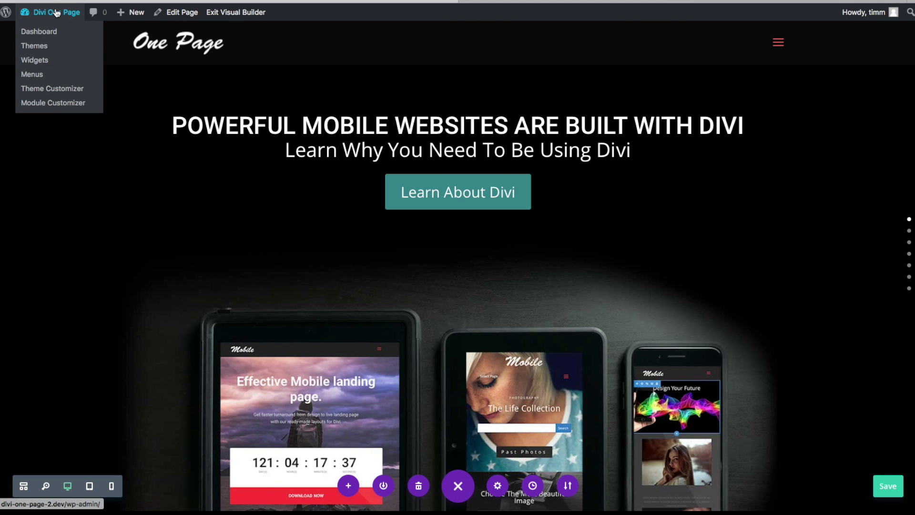
click(39, 32)
mouse_move(73, 272)
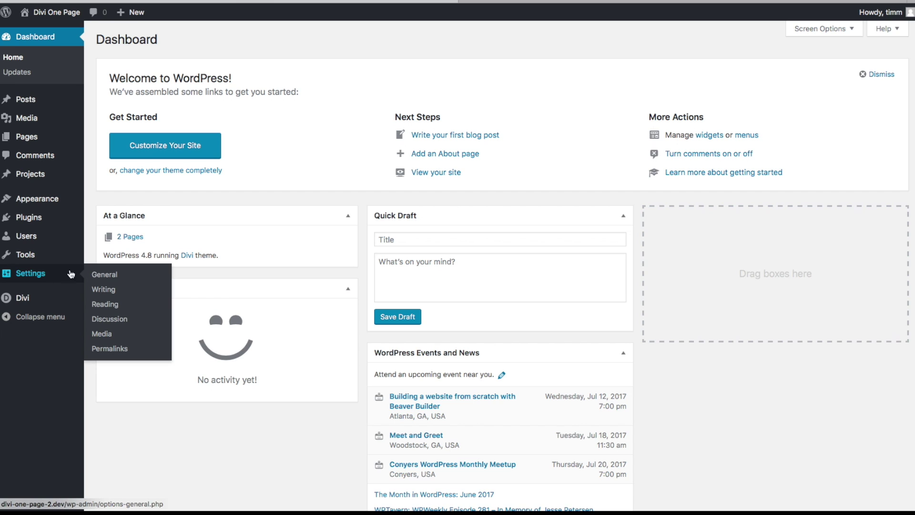
click(106, 305)
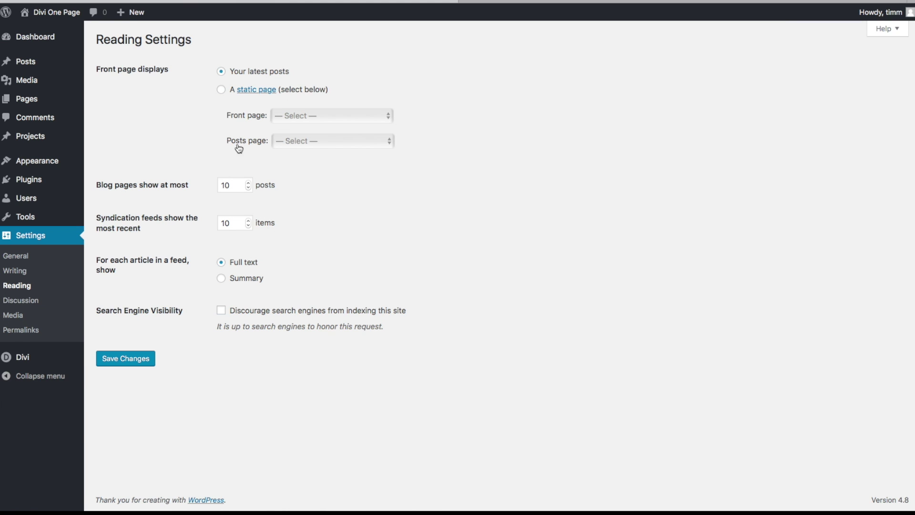
click(222, 92)
click(384, 115)
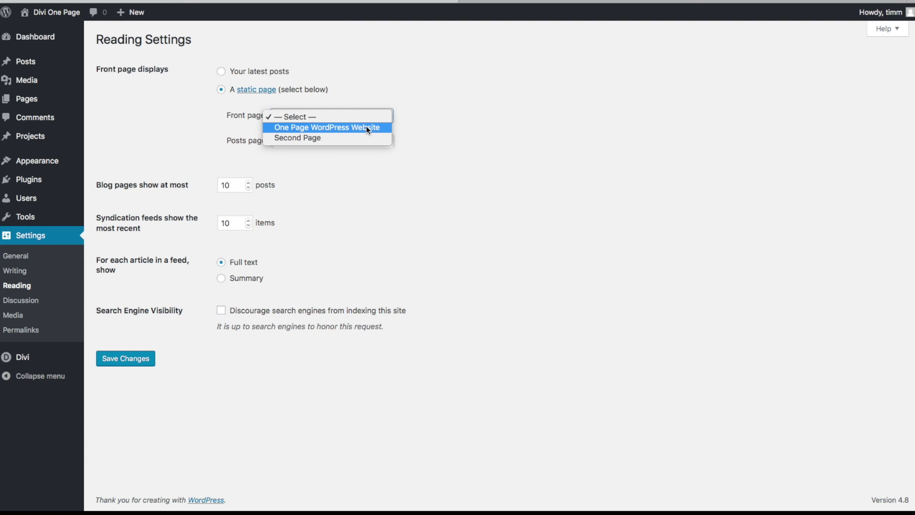
click(366, 127)
click(133, 357)
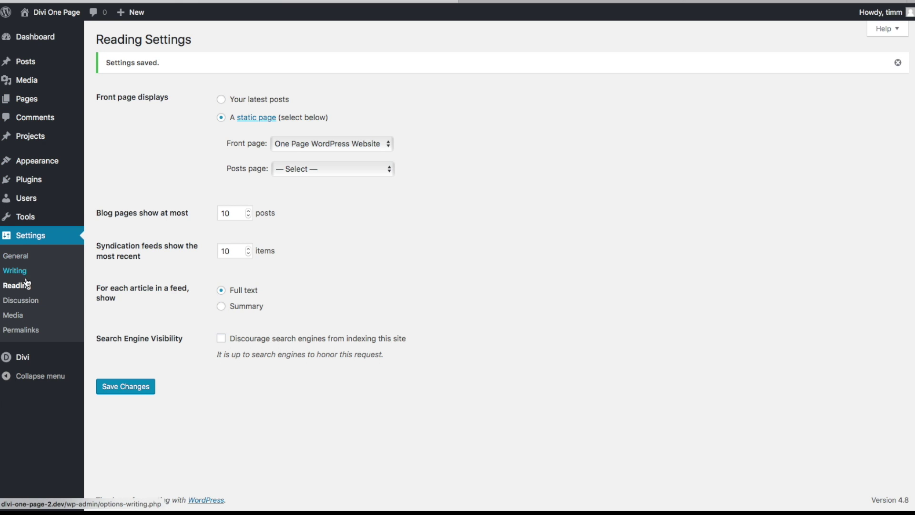
- Create a new WordPress navigation menu named "Main Menu"
mouse_move(41, 165)
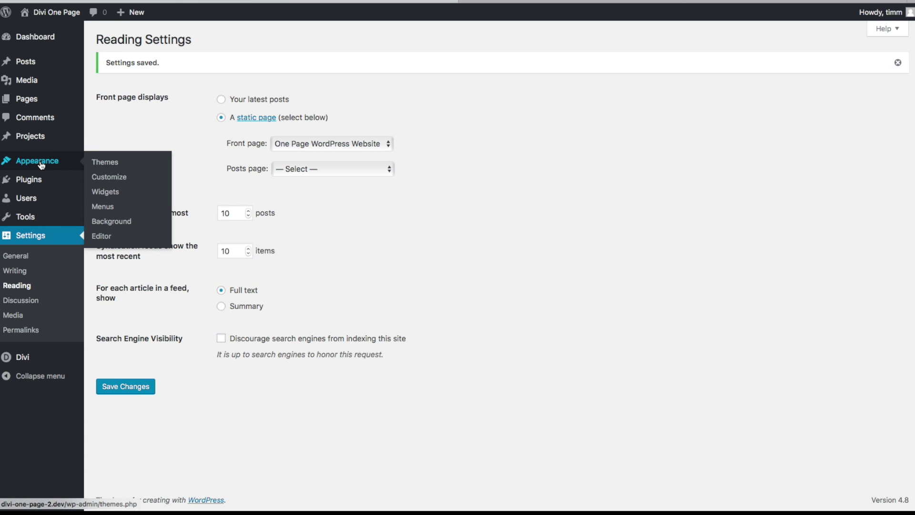
click(100, 207)
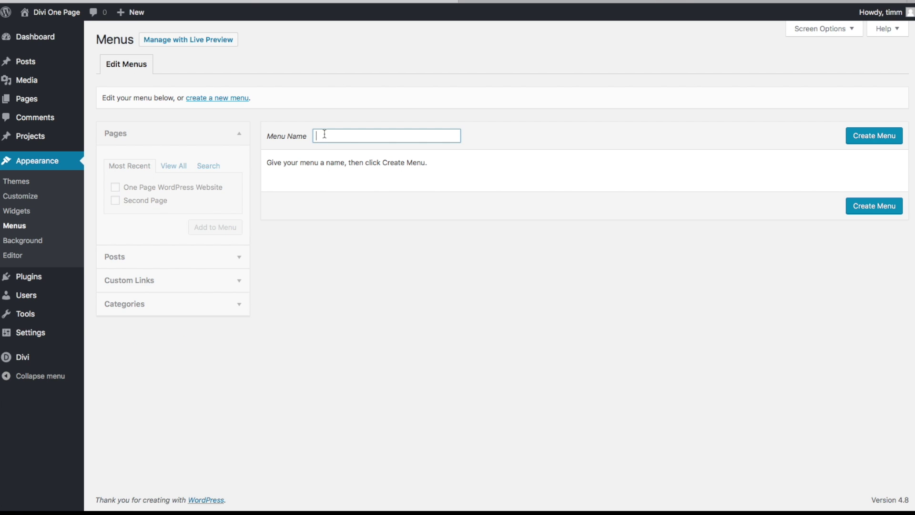
text(Main Menu)
click(866, 136)
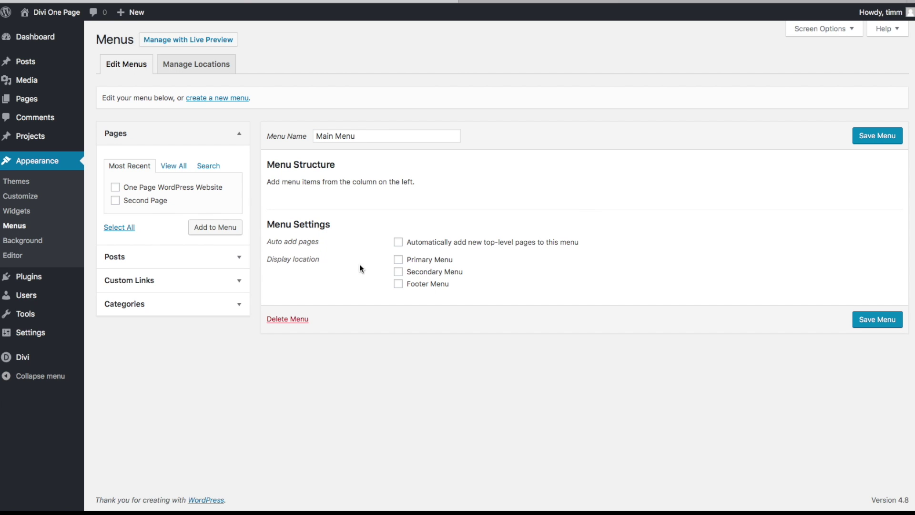
- Add a custom link with the URL "/#mobile" and the link text "Mobile" to the Main Menu
click(196, 283)
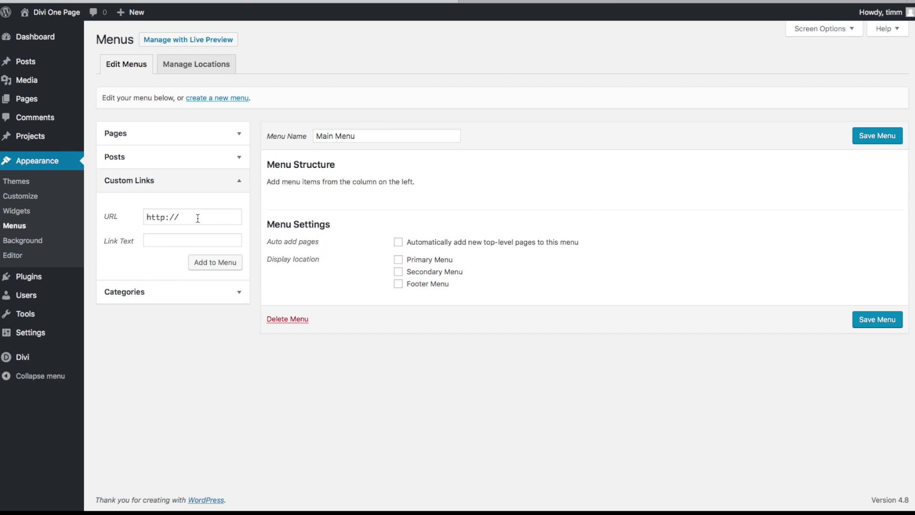
click(198, 219)
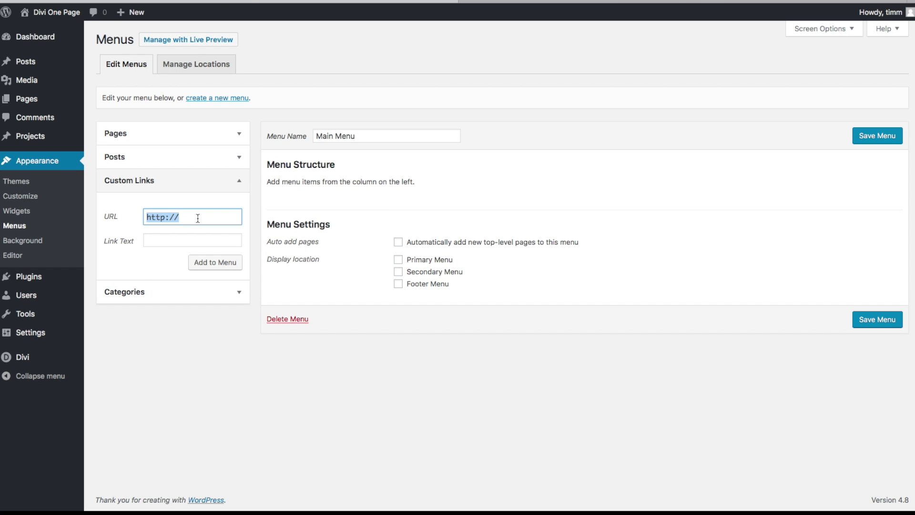
click(219, 218)
key(BackSpace)
key(BackSpace)
key(BackSpace)
key(BackSpace)
key(BackSpace)
key(BackSpace)
key(BackSpace)
text(/#mobile)
click(201, 245)
text(Mobile)
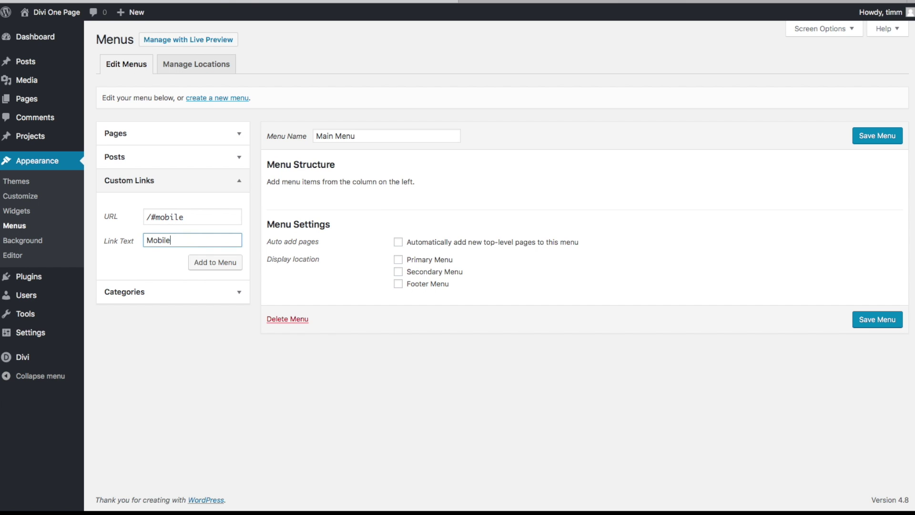
click(233, 262)
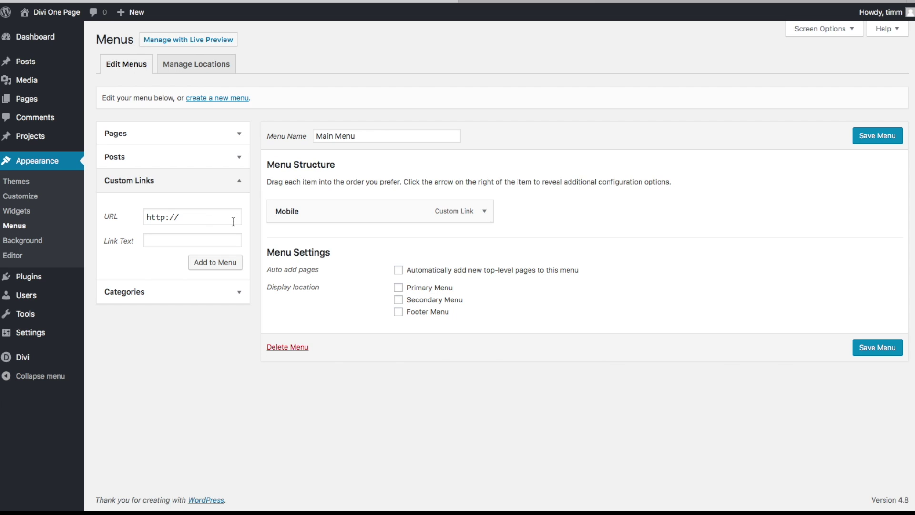
- Add a custom link with the URL "/build" and the link text "Build" to the menu
triple_click(234, 222)
text(/)
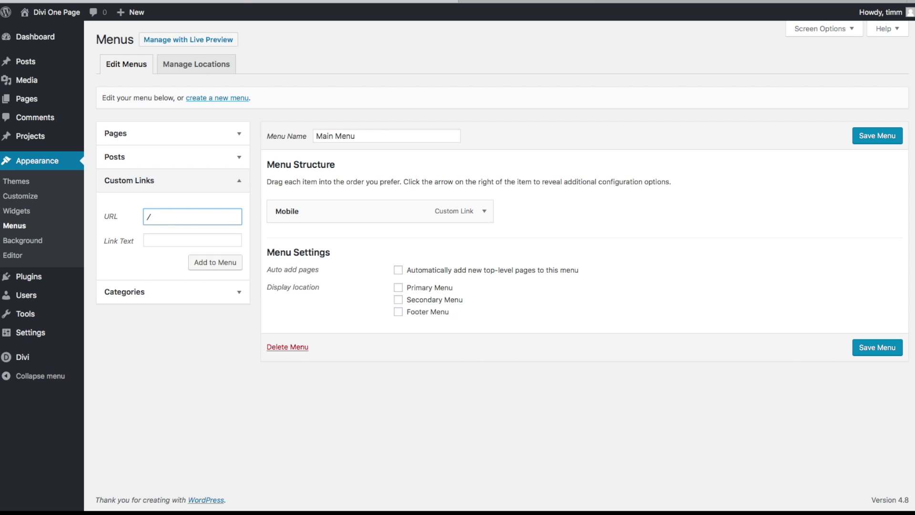
text(build)
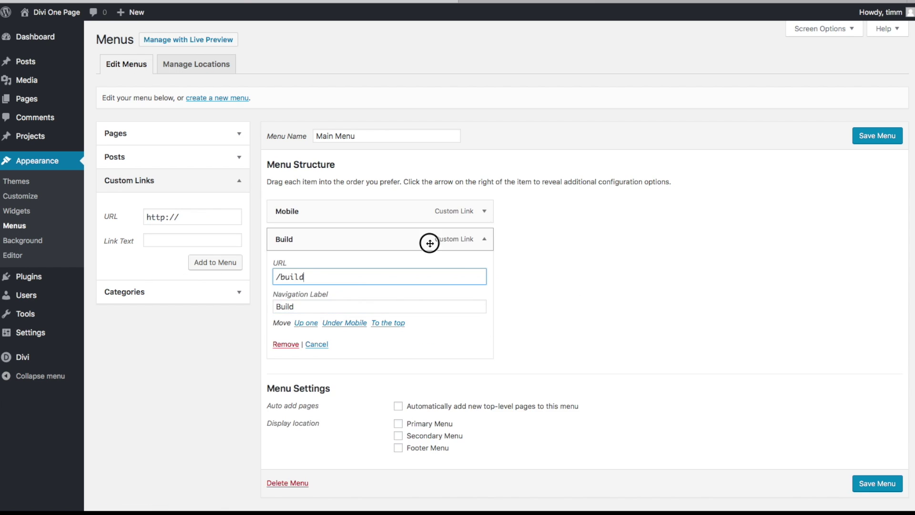
click(484, 239)
- Add a custom link with the URL "/templates" and the link text "Templates" to the menu
triple_click(192, 217)
text(/templates)
click(164, 242)
text(Templates)
click(215, 262)
- Add a custom link with the URL "/#support" and the link text "Support" to the menu
triple_click(193, 217)
text(/#support)
click(207, 241)
text(Support)
click(215, 263)
- Add a custom link with the URL "/#sign-up" and the link text "Sign Up" to the menu
triple_click(209, 217)
text(/sign-up)
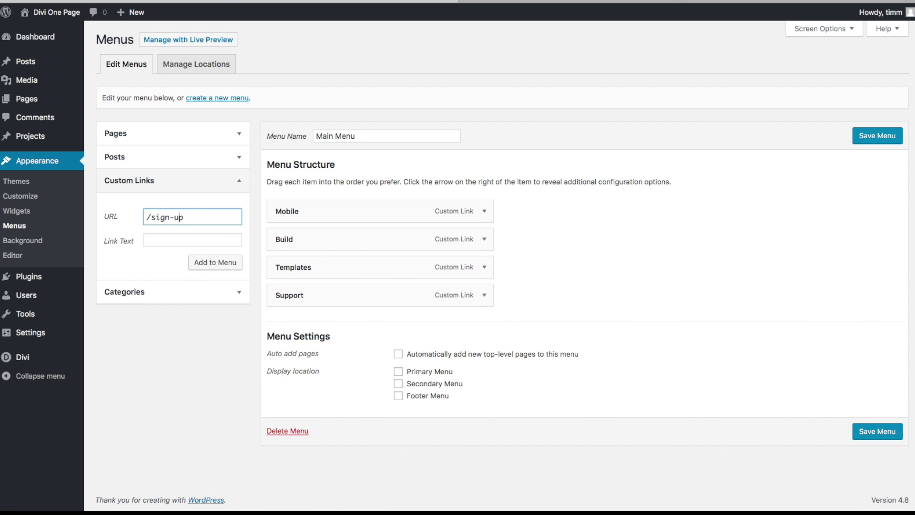
click(152, 217)
text(#)
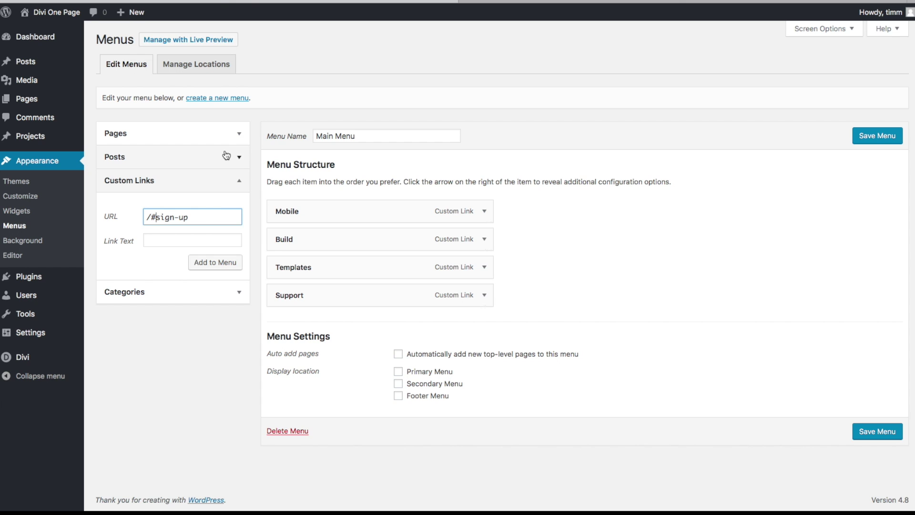
click(218, 241)
text(Sign Up)
key(Return)
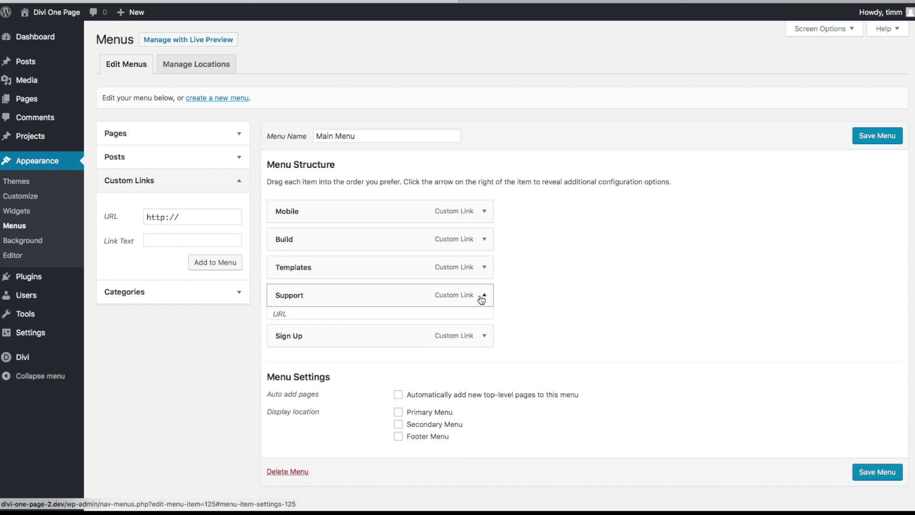
- Check the Support item's details in the menu structure and save the Main Menu
click(483, 296)
click(484, 295)
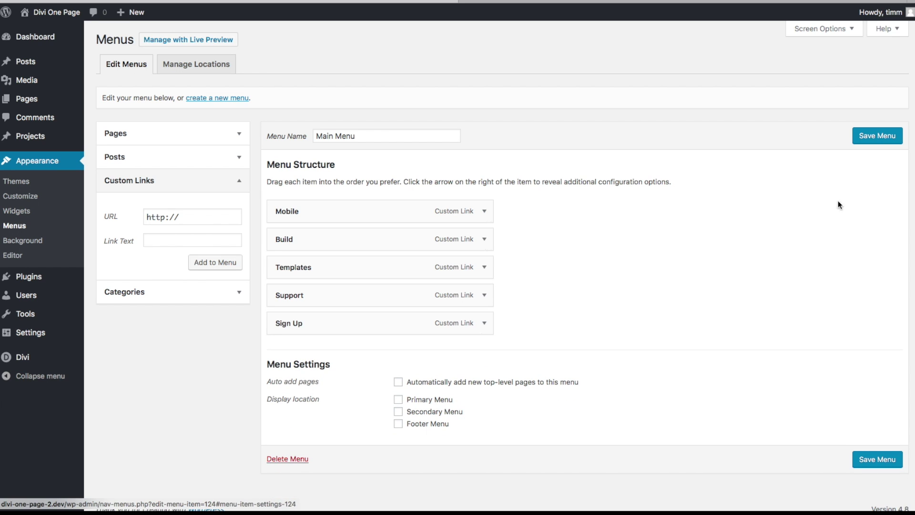
click(889, 136)
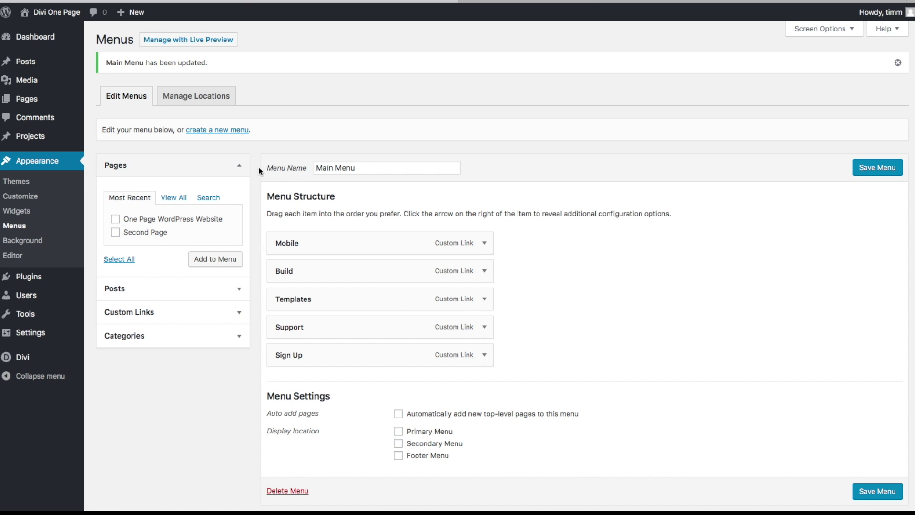
- Assign Main Menu to the Primary Menu theme location, save the changes and return to editing the menu
click(190, 96)
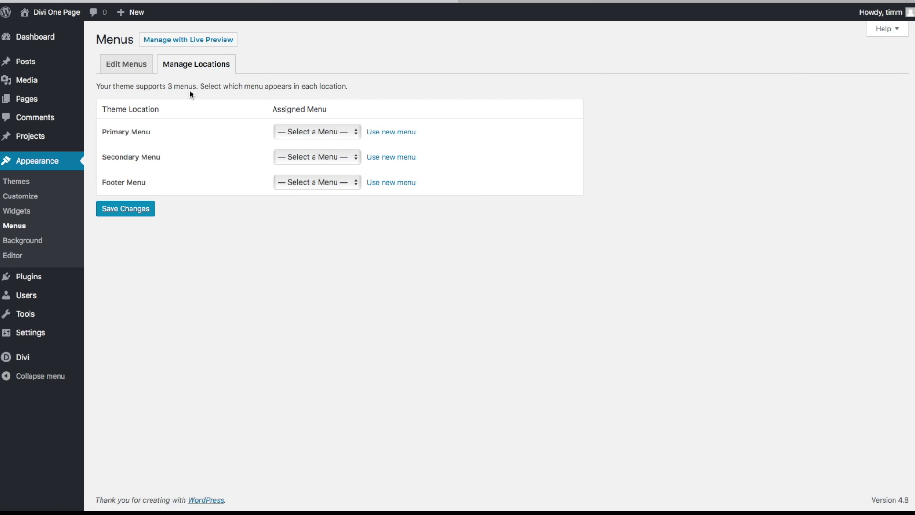
click(356, 132)
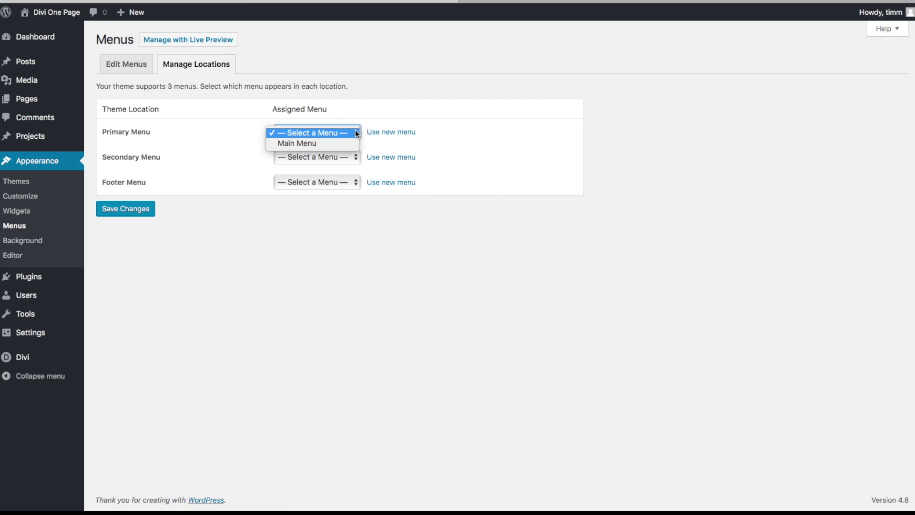
click(340, 144)
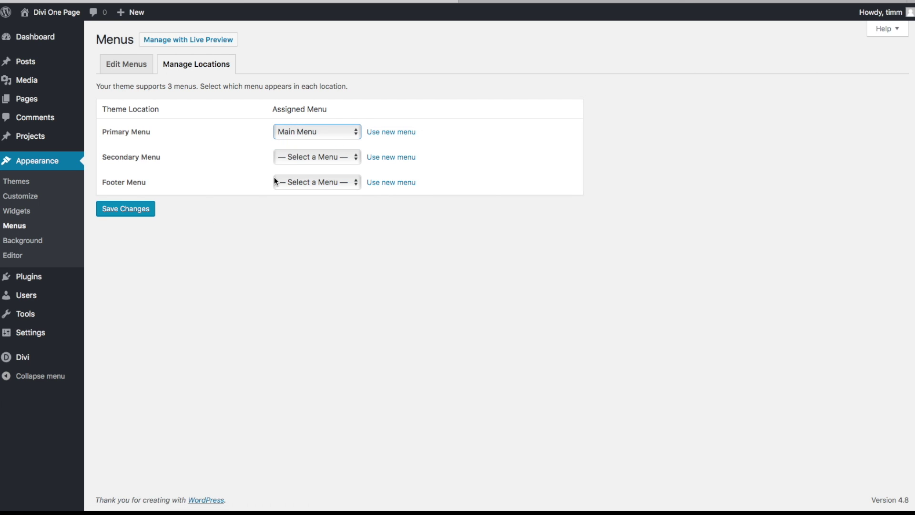
click(132, 215)
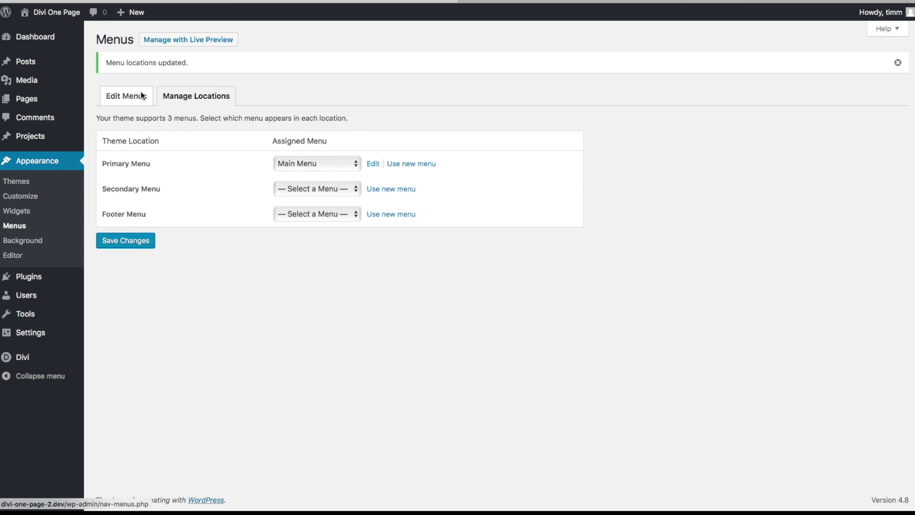
click(141, 96)
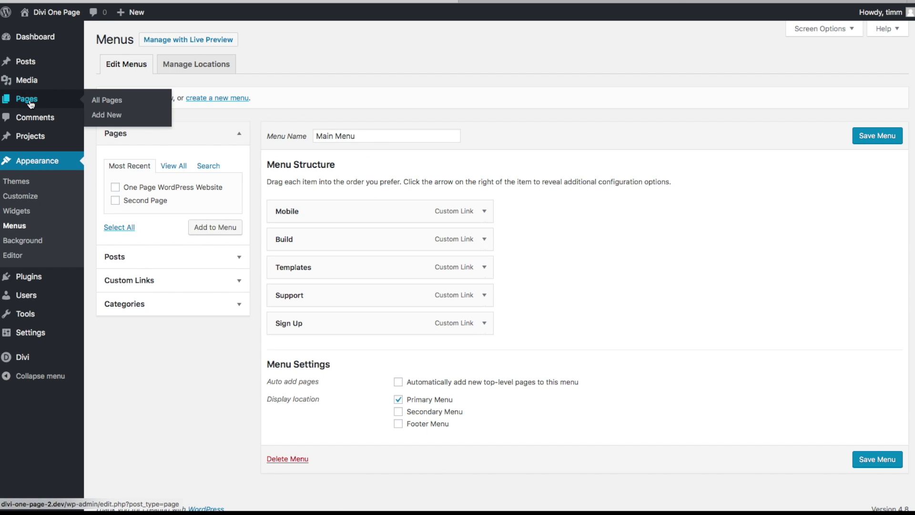
- Visit the live site and test the Support and Sign Up links in the slide-in menu
click(49, 13)
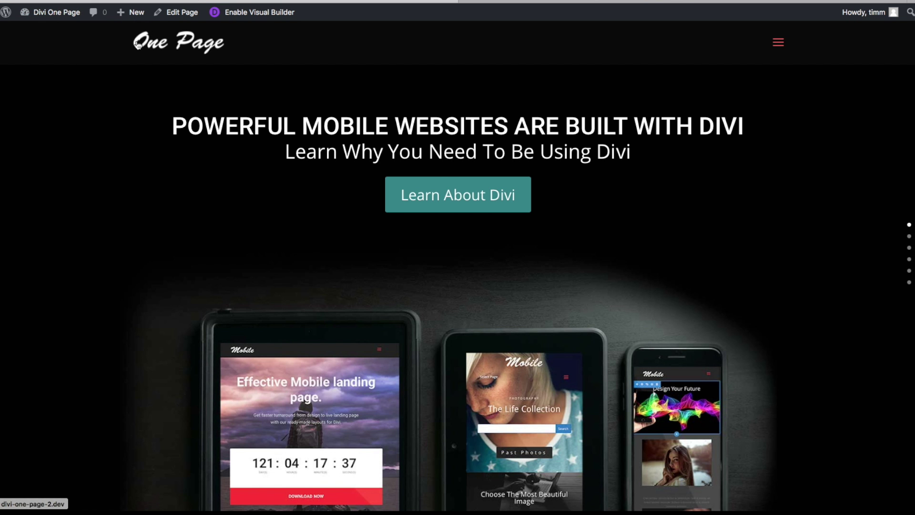
click(777, 42)
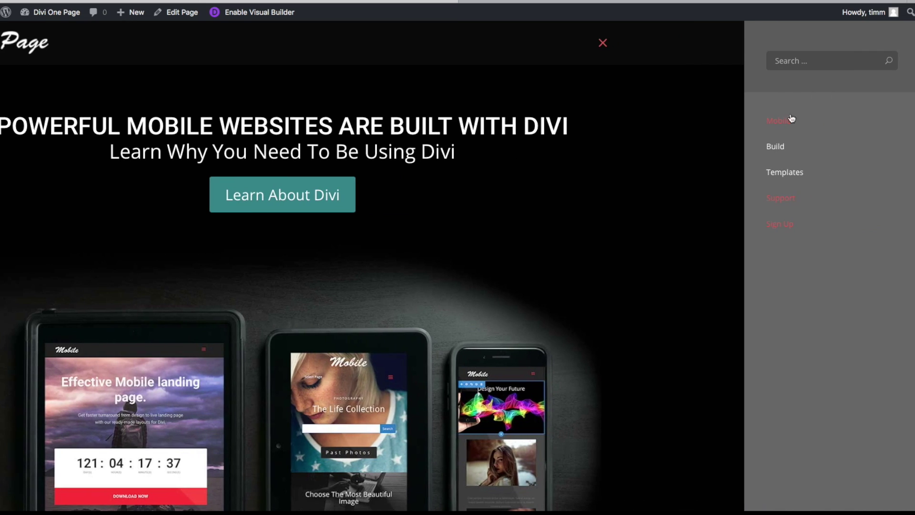
click(782, 198)
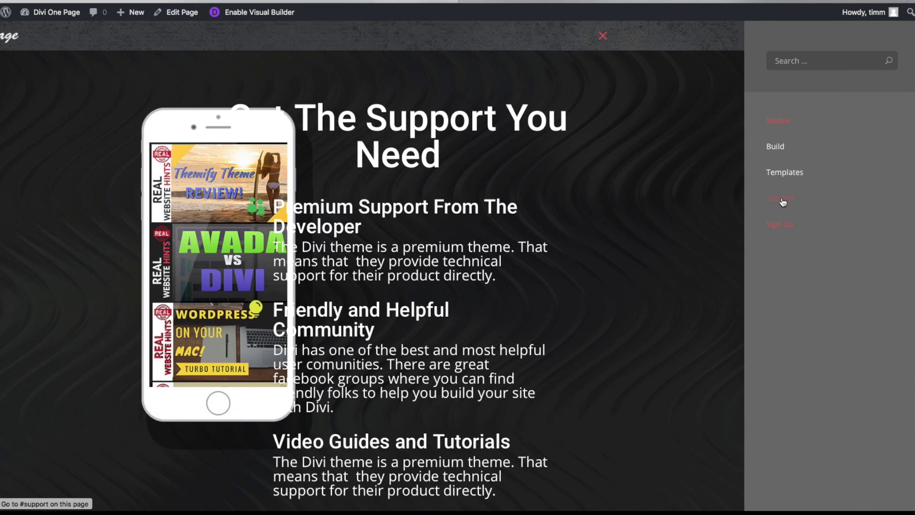
click(780, 224)
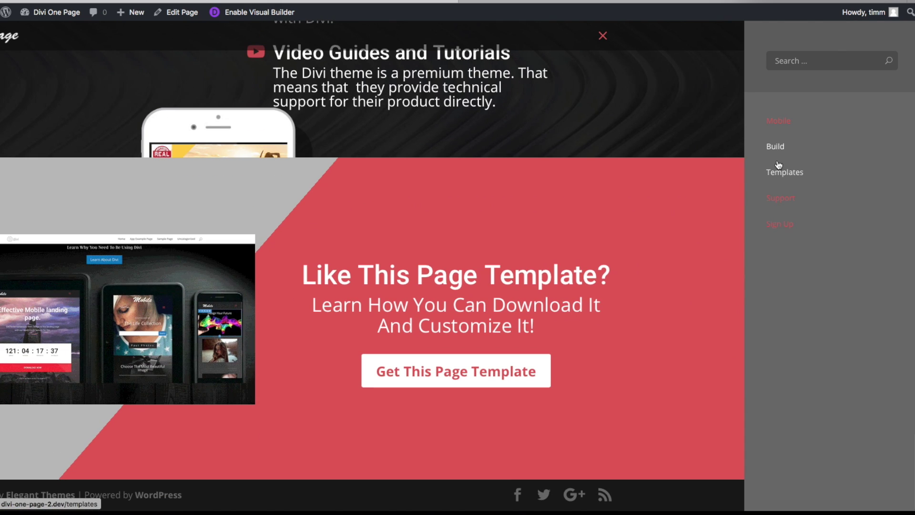
- Test the Build and Templates links in the site's slide-in menu
click(776, 148)
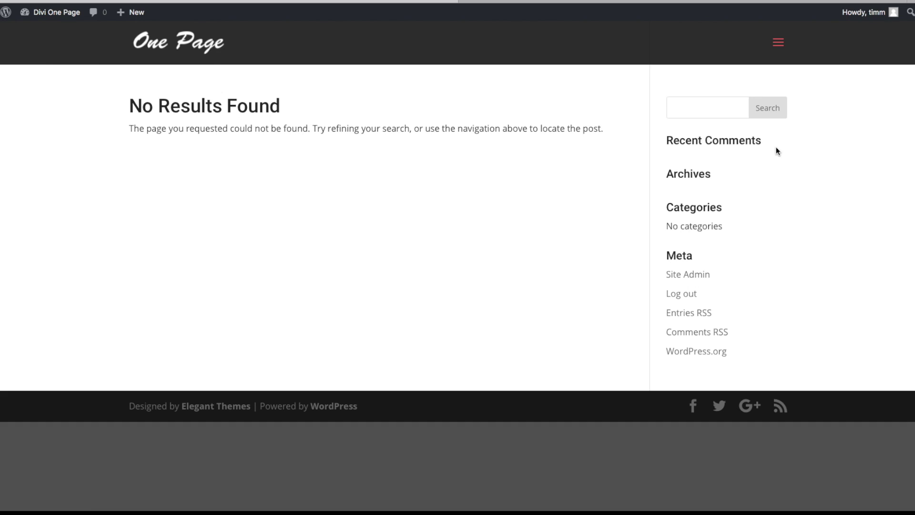
click(775, 42)
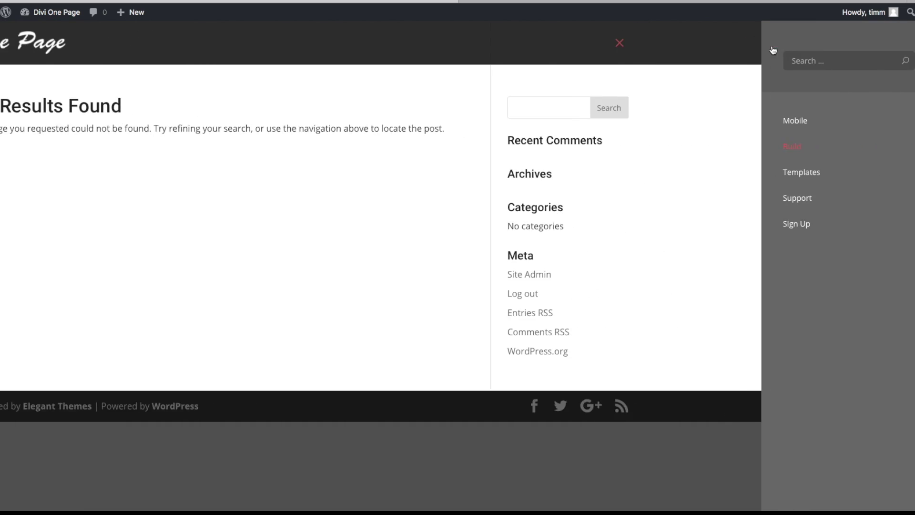
click(784, 172)
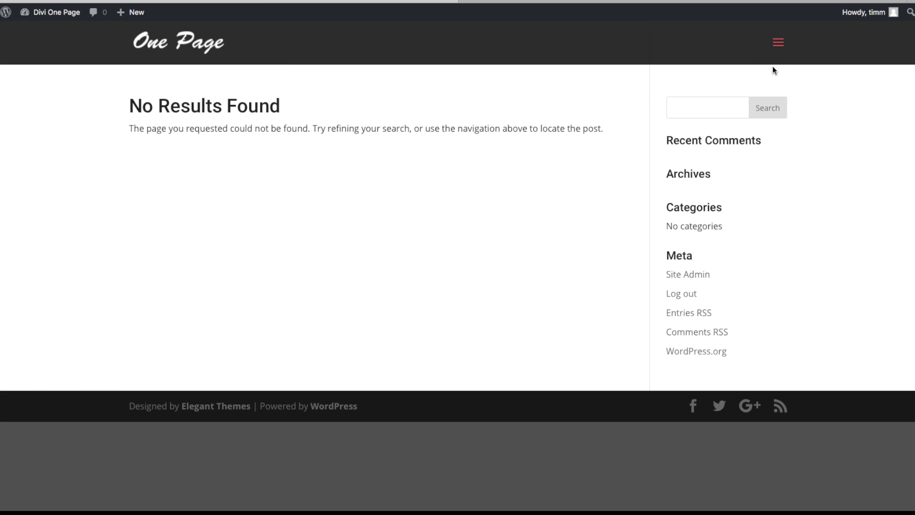
click(778, 42)
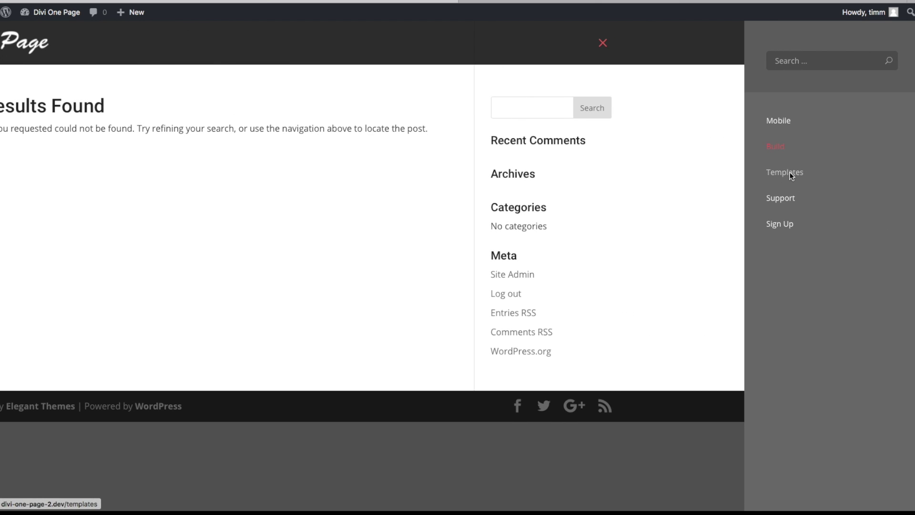
click(790, 175)
- Return to the one-page layout through the Support link and test the Mobile link from the page top
click(779, 43)
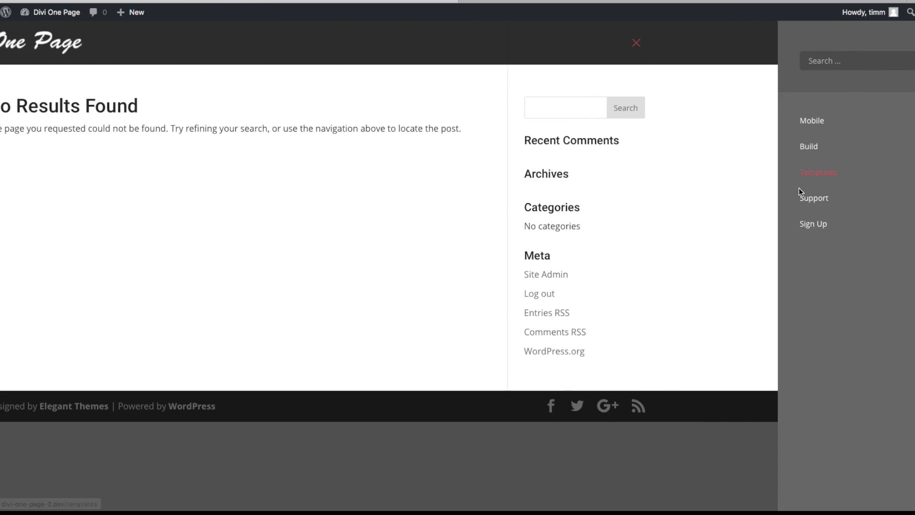
click(796, 197)
scroll(798, 205, up, 20)
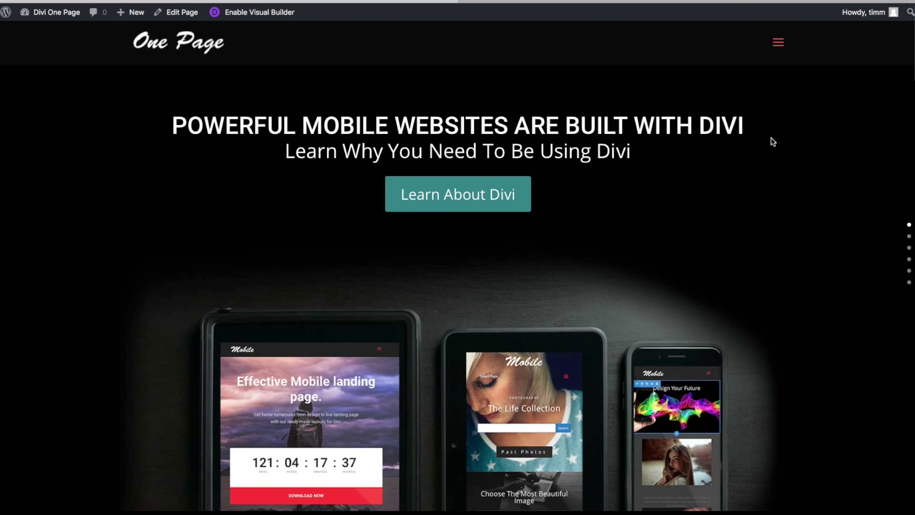
click(778, 42)
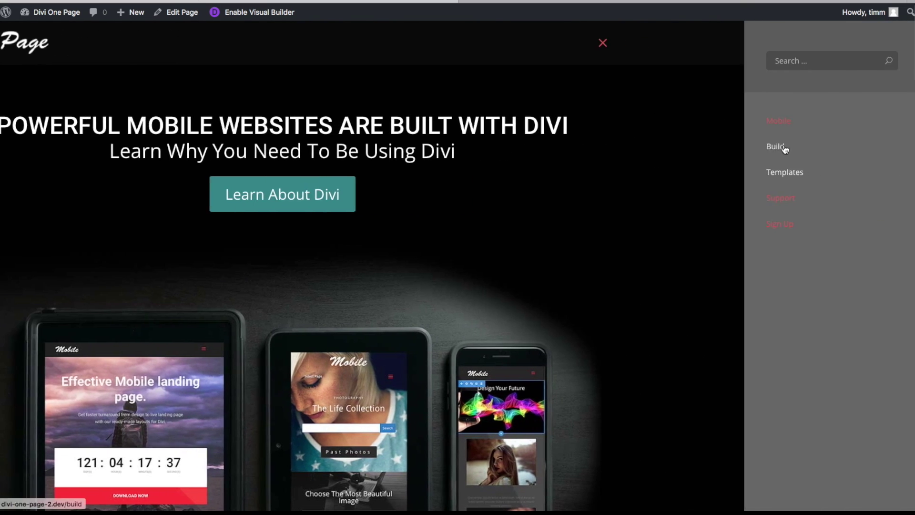
mouse_move(87, 17)
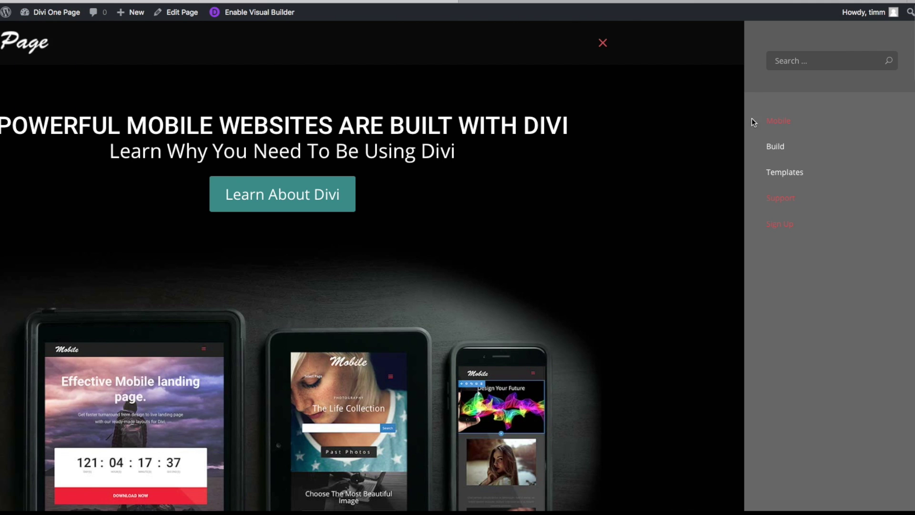
click(769, 119)
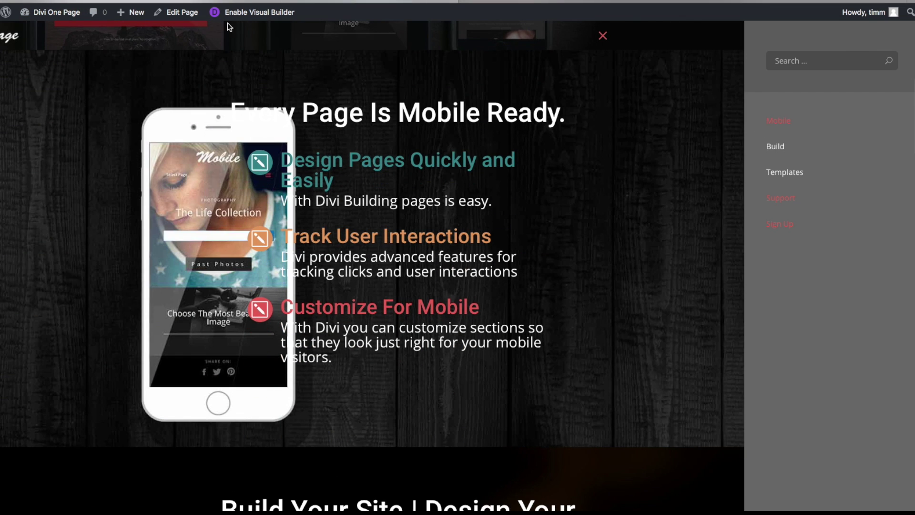
- Reopen the Main Menu in the WordPress dashboard and set the Build item's URL to "/#build"
click(36, 33)
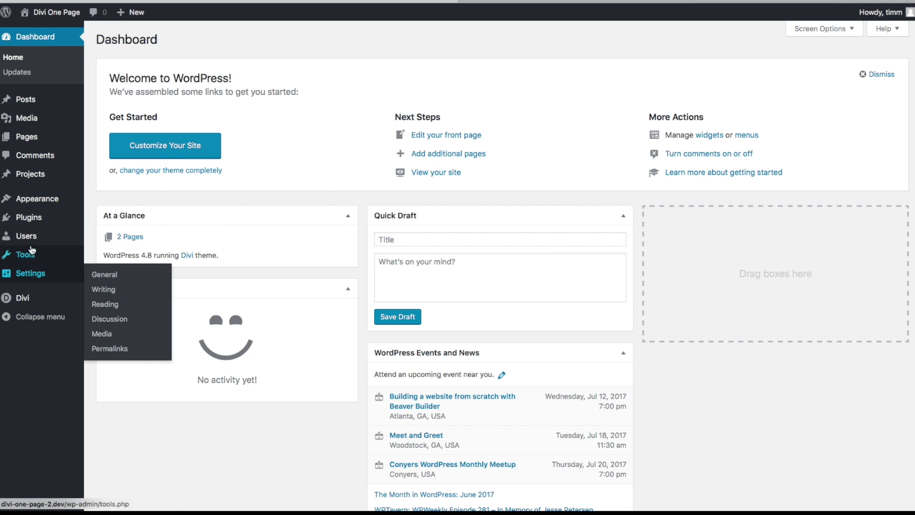
mouse_move(34, 204)
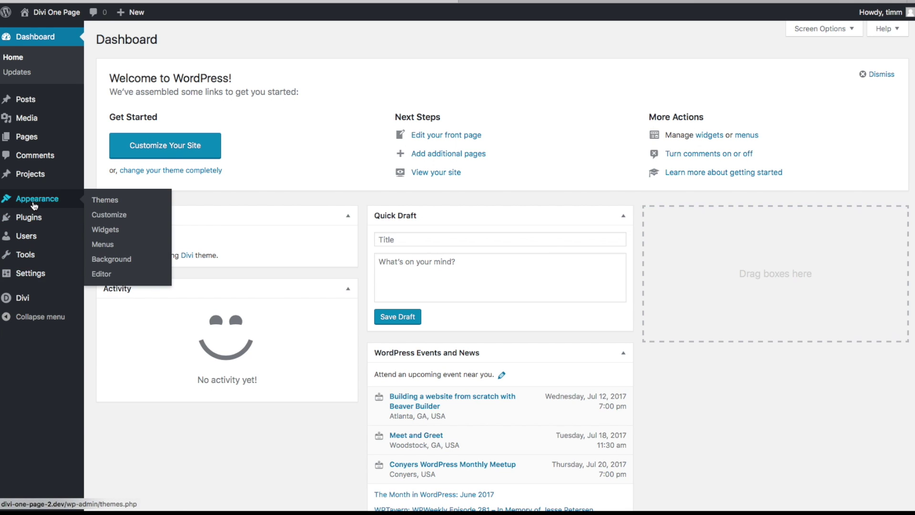
click(109, 244)
click(485, 213)
click(486, 213)
click(485, 239)
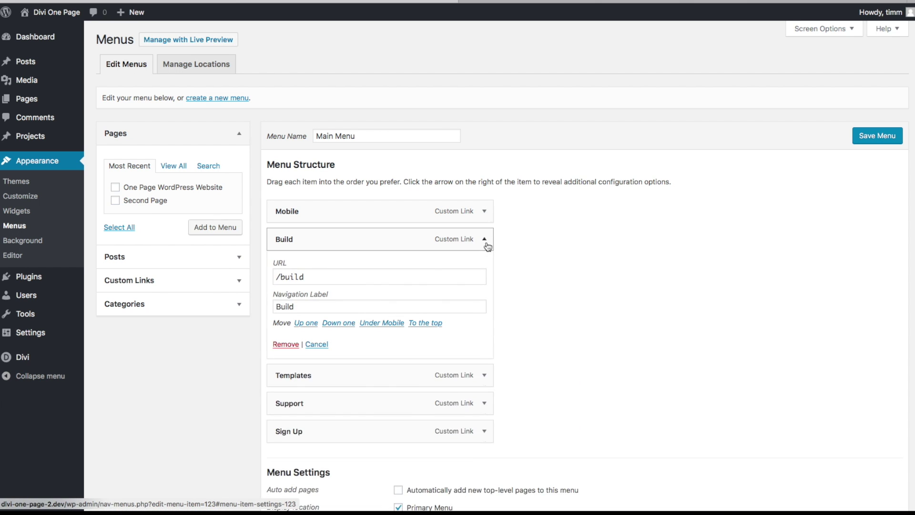
click(280, 277)
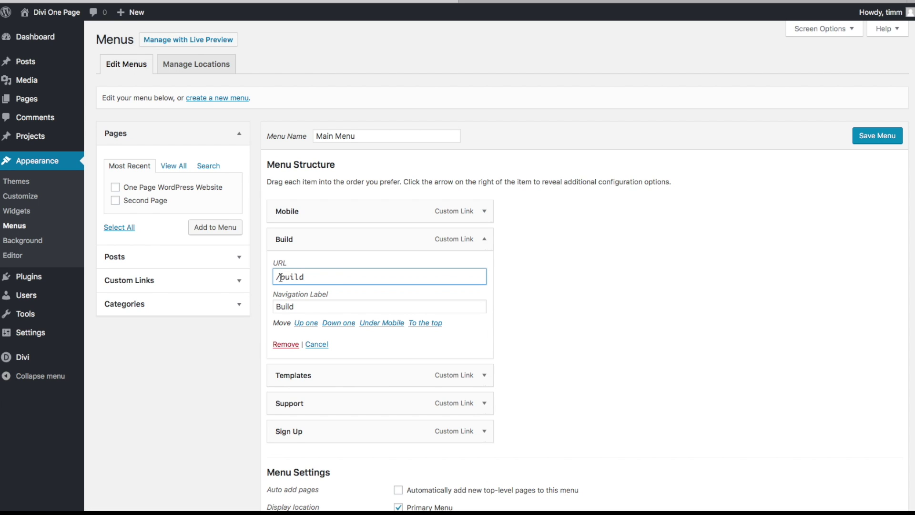
text(#)
- Set the Templates menu item's URL to "/#templates" and save the Main Menu
click(484, 376)
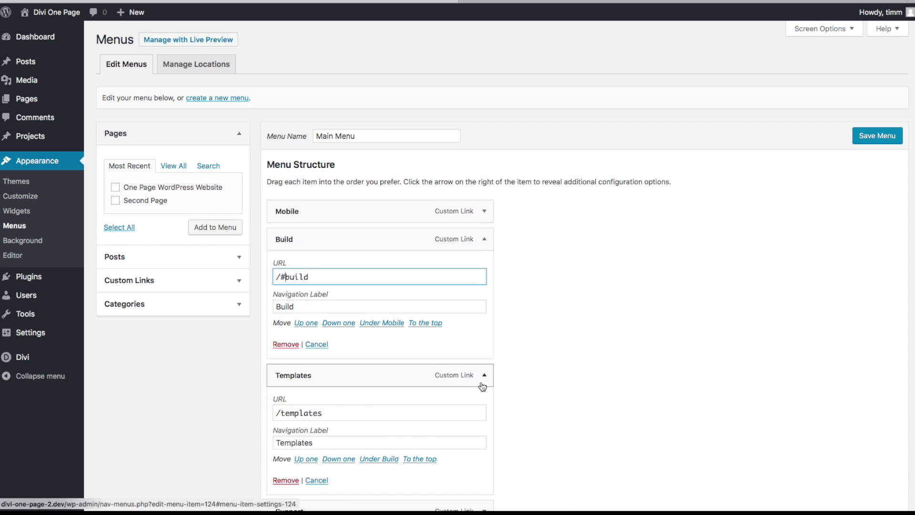
click(281, 413)
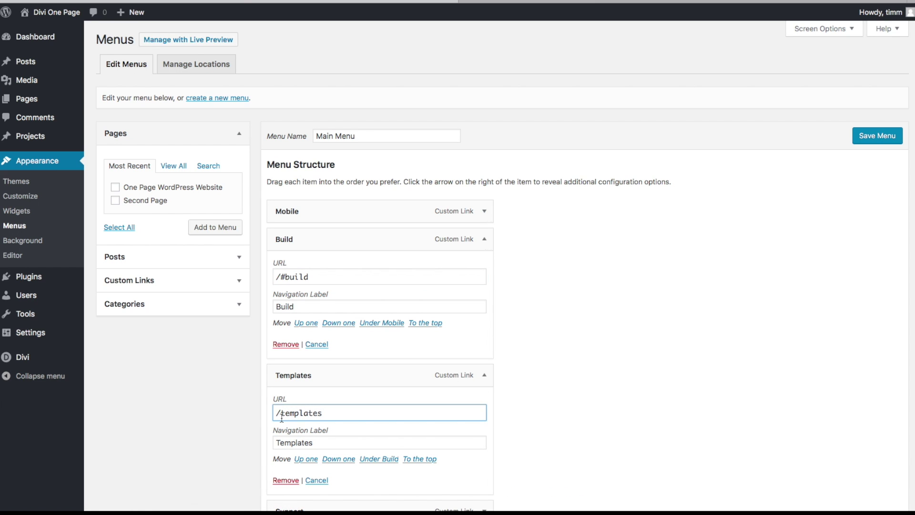
text(#)
scroll(312, 415, down, 5)
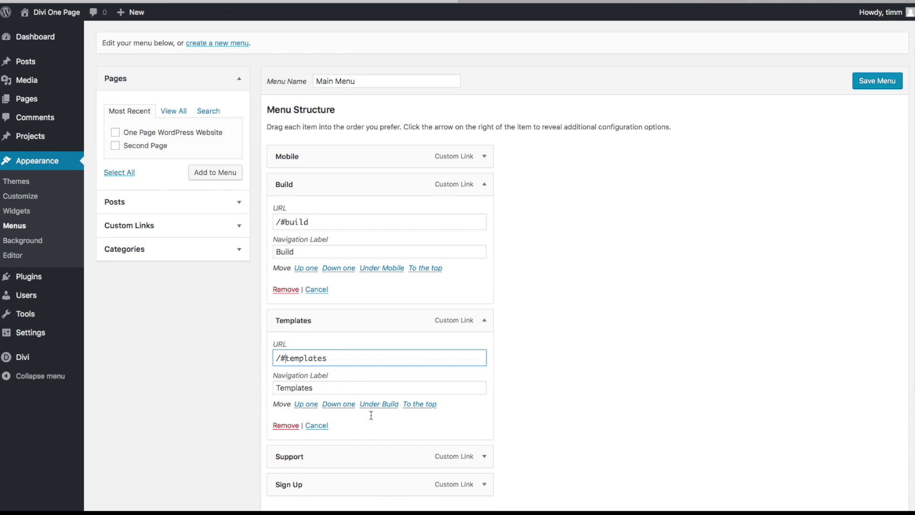
click(482, 403)
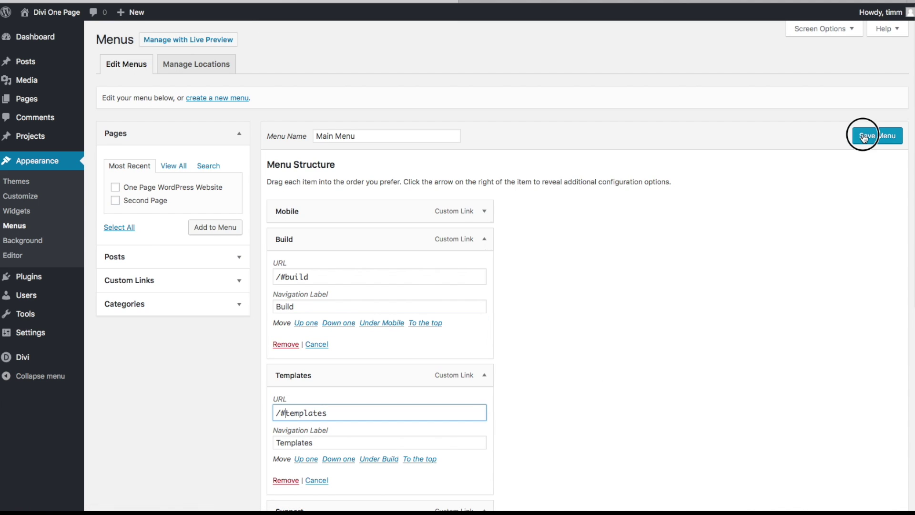
click(864, 137)
- Visit the live site, test the Build, Templates and Support links in the slide-in menu, then close it and return to the page top
click(47, 17)
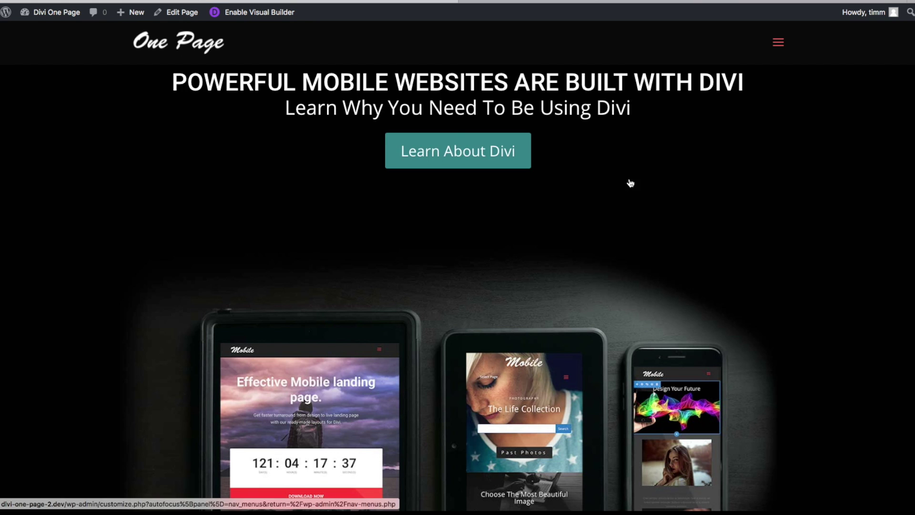
click(779, 44)
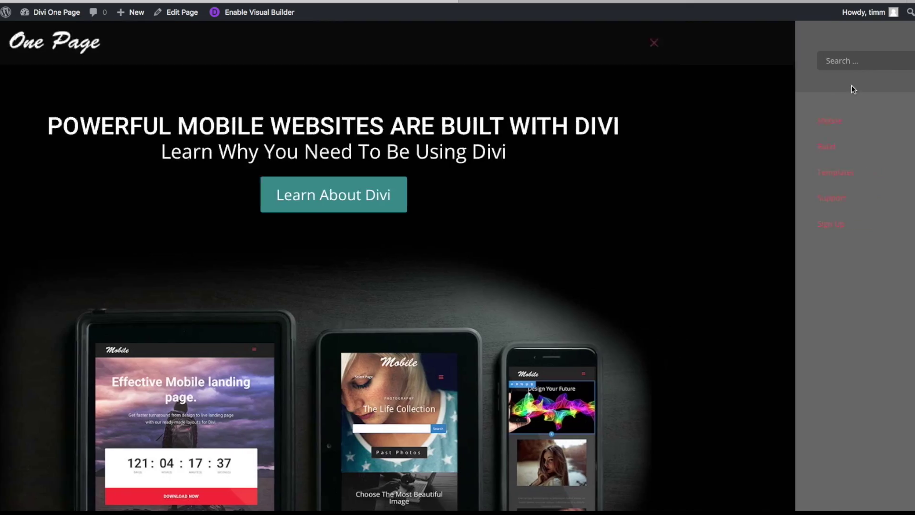
click(779, 144)
click(784, 175)
click(782, 199)
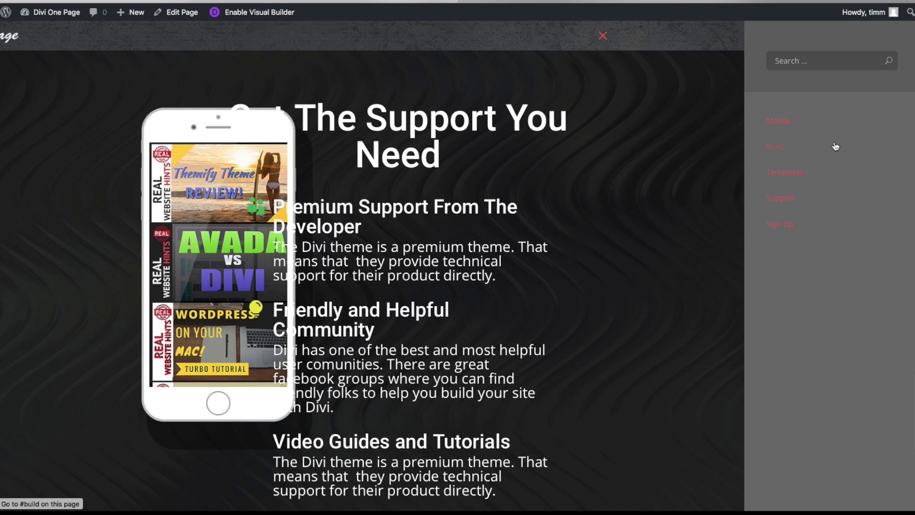
click(600, 34)
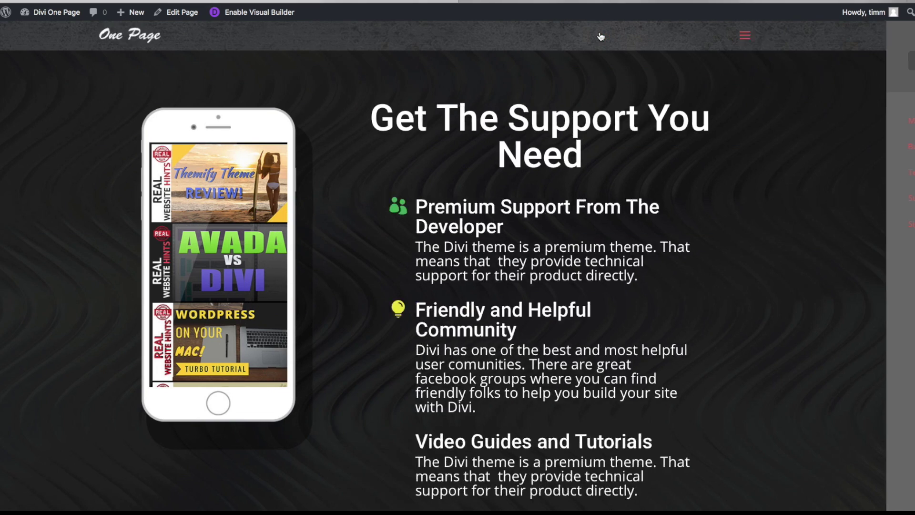
scroll(534, 201, up, 5)
scroll(534, 201, up, 10)
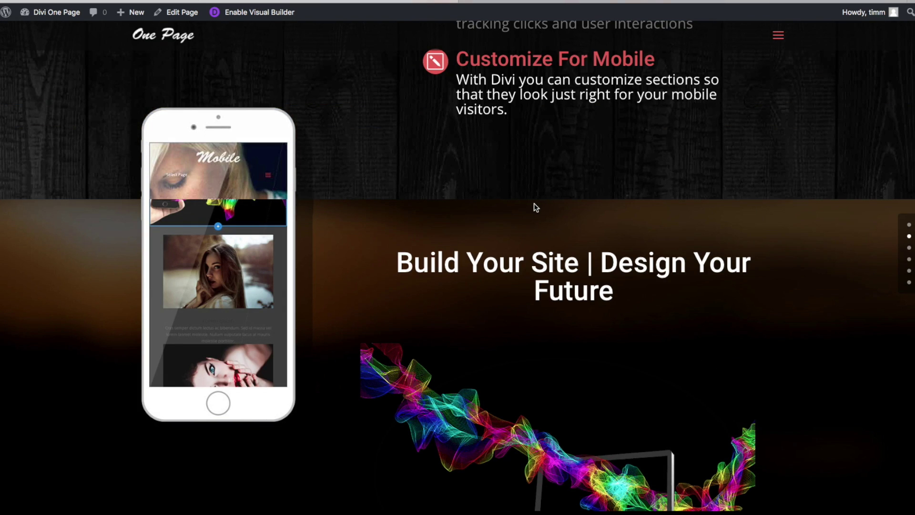
scroll(547, 212, up, 6)
scroll(547, 212, up, 5)
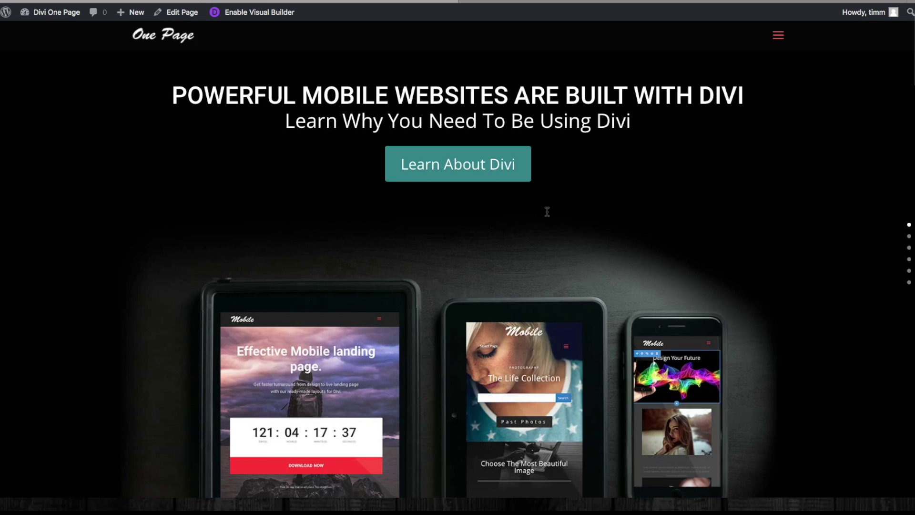